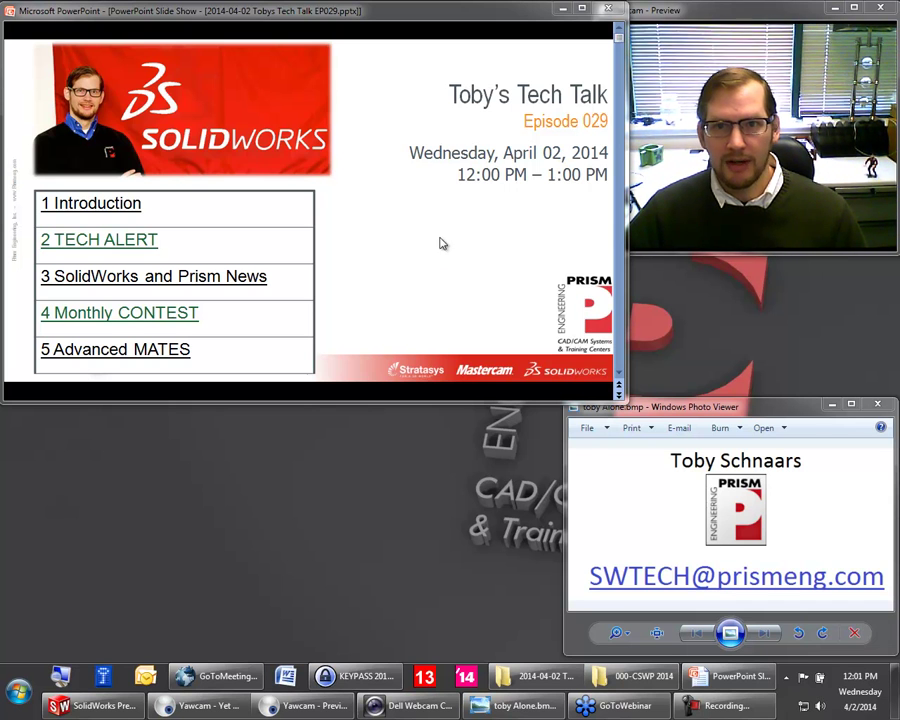
Step: Advance the slide show to the quick tip about Instant 3D being on or off
click(508, 236)
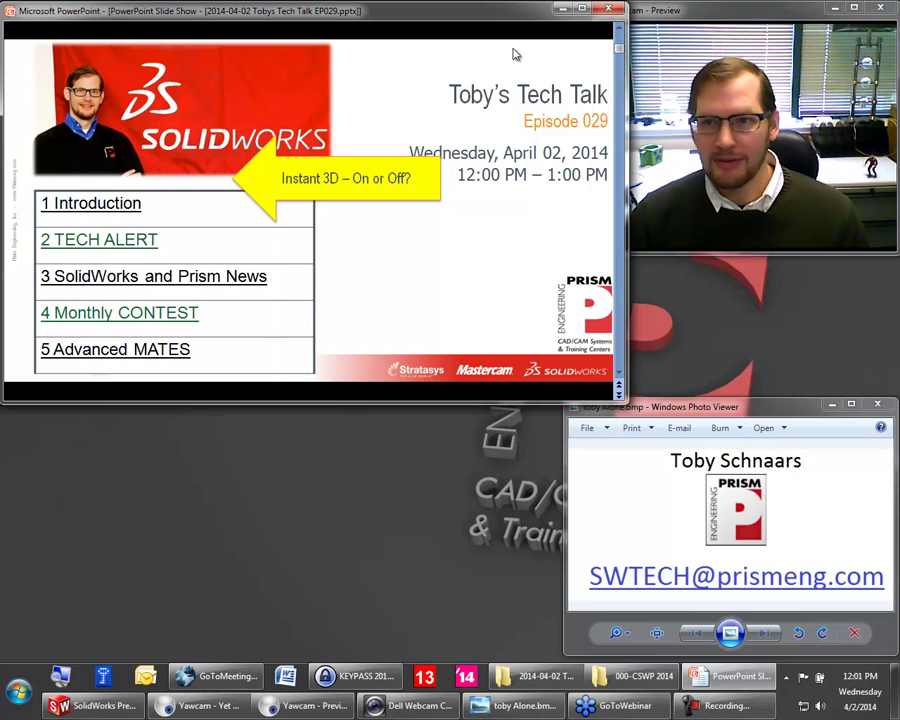
click(528, 254)
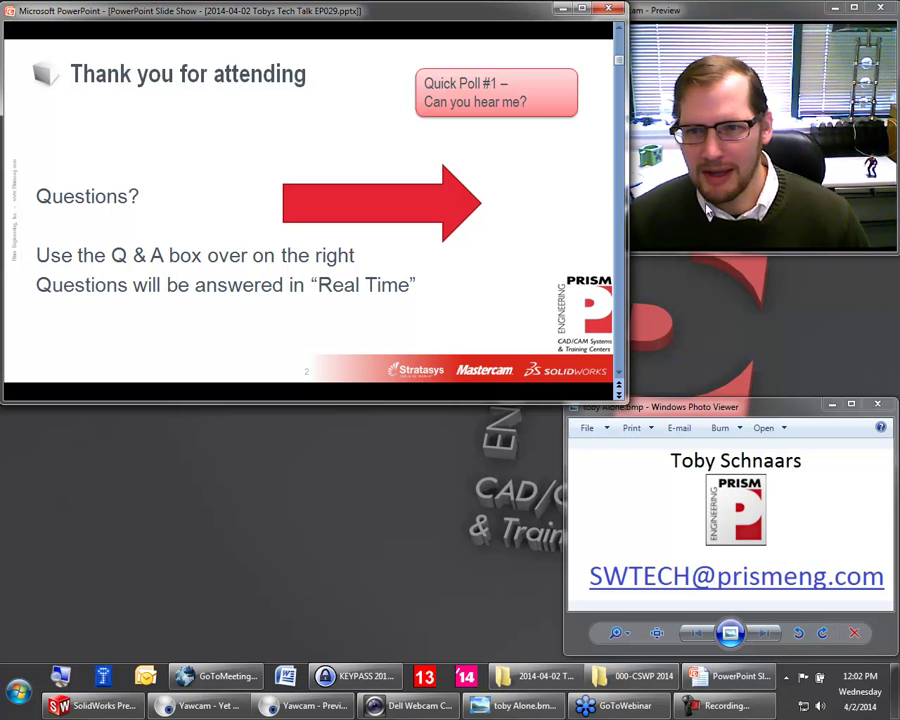
click(578, 208)
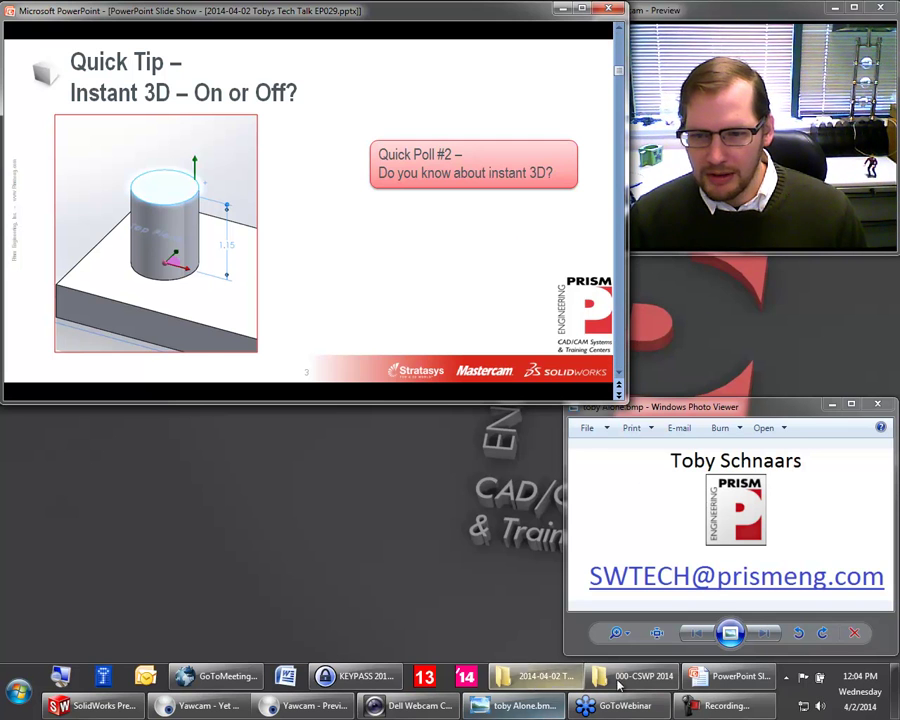
Step: Switch to SolidWorks and create a new part from the 2014 PART mm template
click(103, 708)
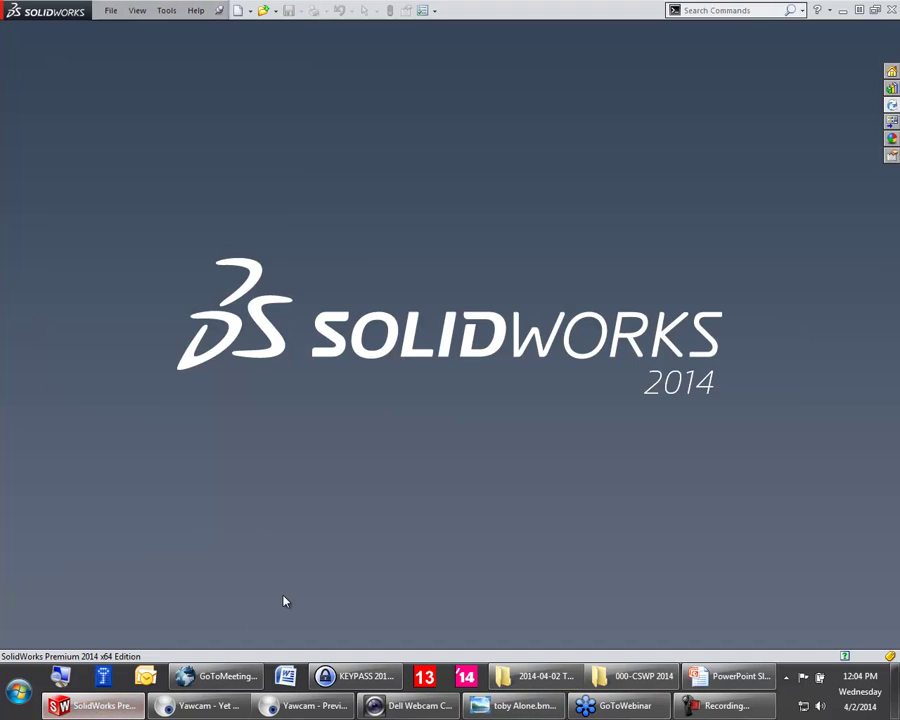
click(240, 11)
click(350, 253)
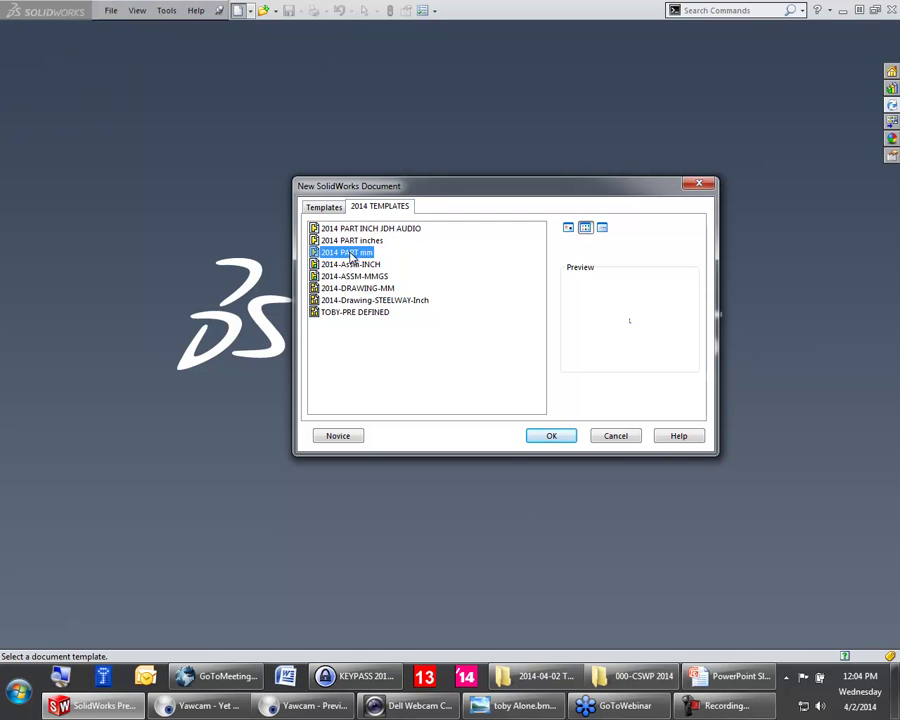
double_click(344, 255)
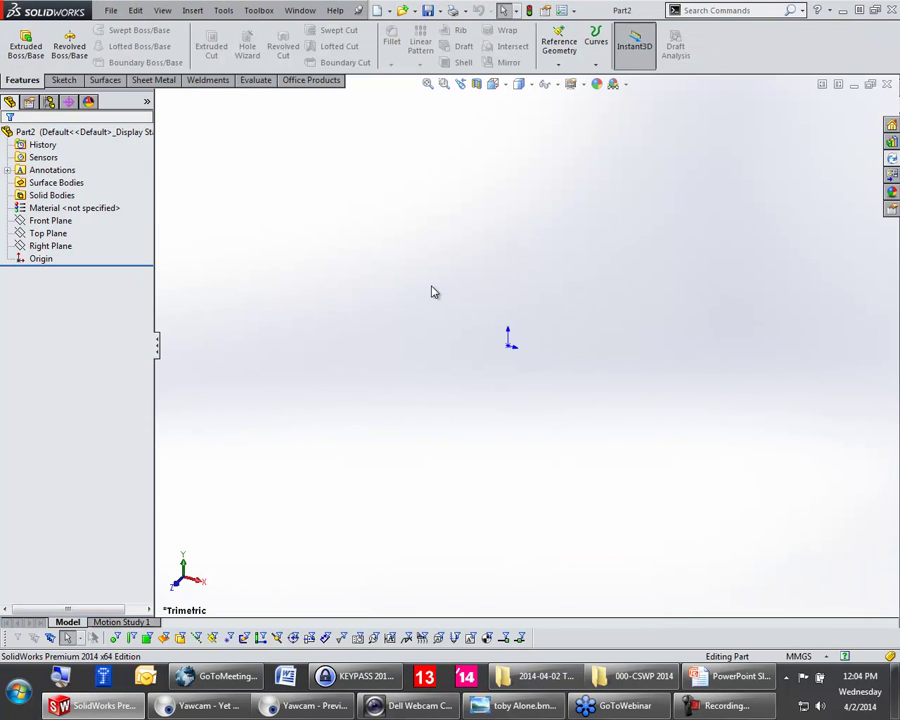
Step: Sketch a corner rectangle about 143 mm by 84 mm around the origin on the Top Plane
click(40, 246)
click(46, 233)
click(58, 208)
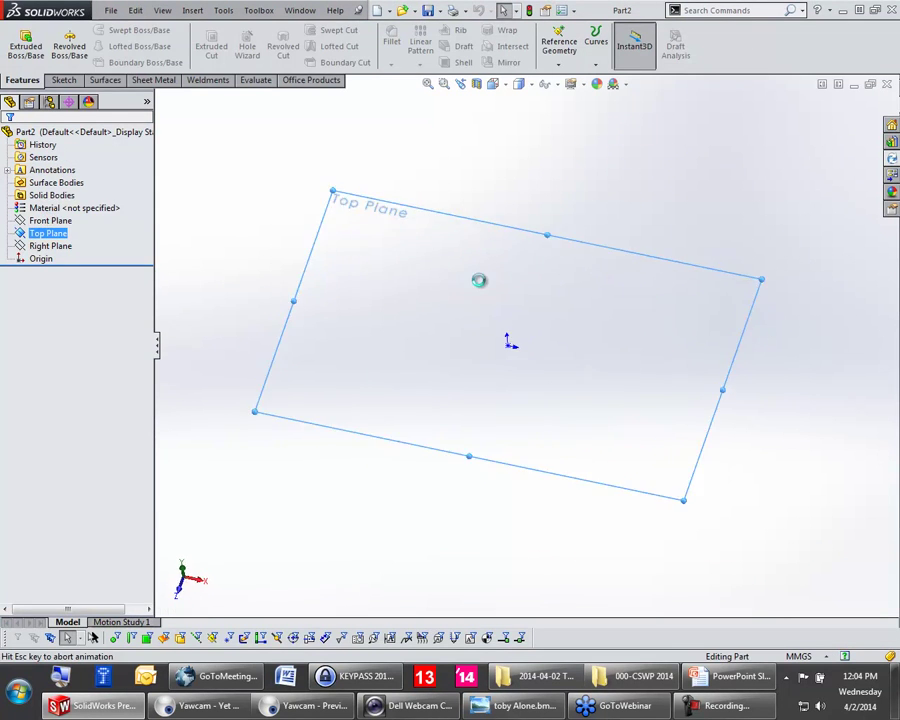
key(s)
click(572, 302)
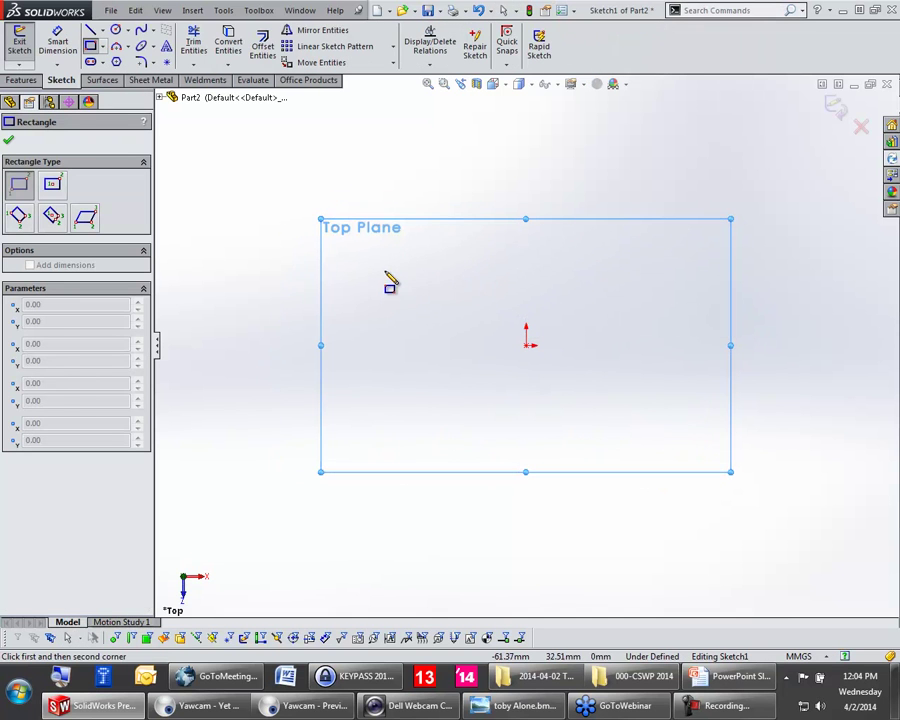
drag(385, 271, 394, 274)
mouse_move(587, 428)
mouse_down()
mouse_move(707, 472)
mouse_move(714, 462)
mouse_up()
key(Escape)
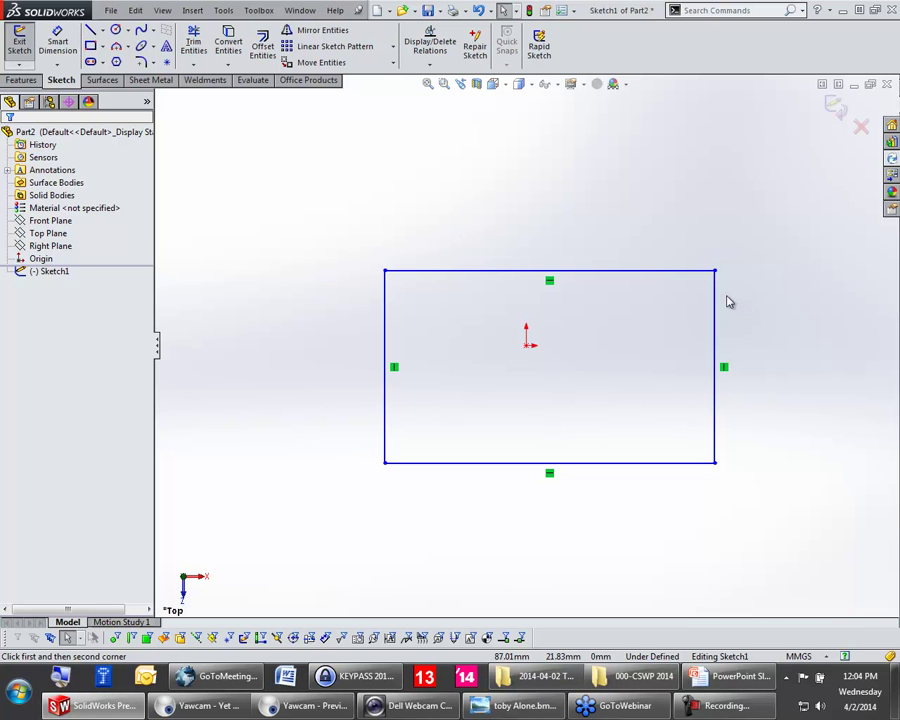
Step: Show the feature tools, then shrink the modelling window and place it over the slide show
click(23, 81)
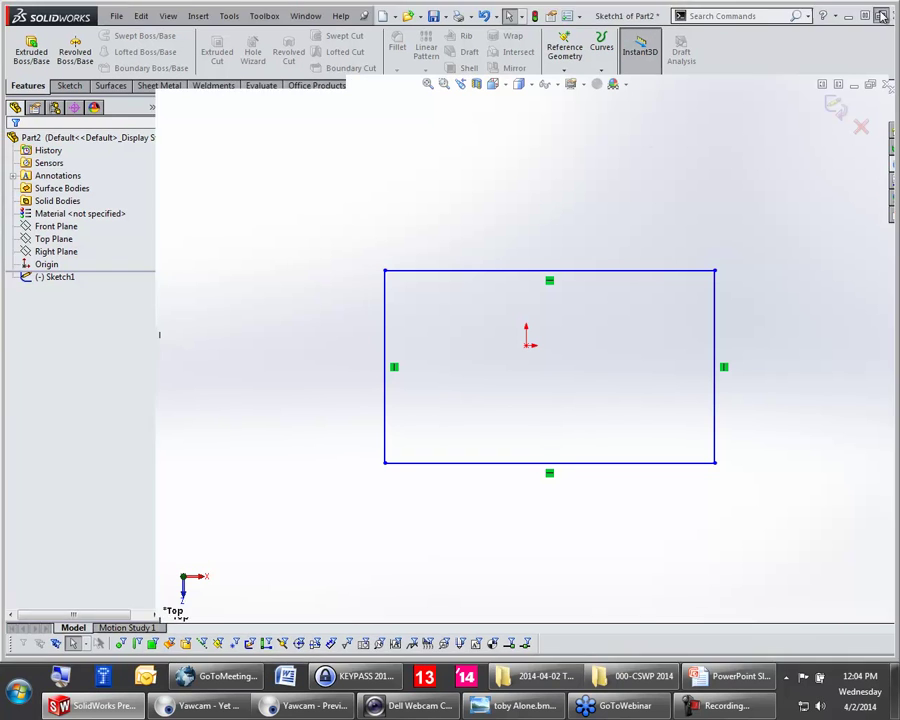
drag(6, 14, 288, 205)
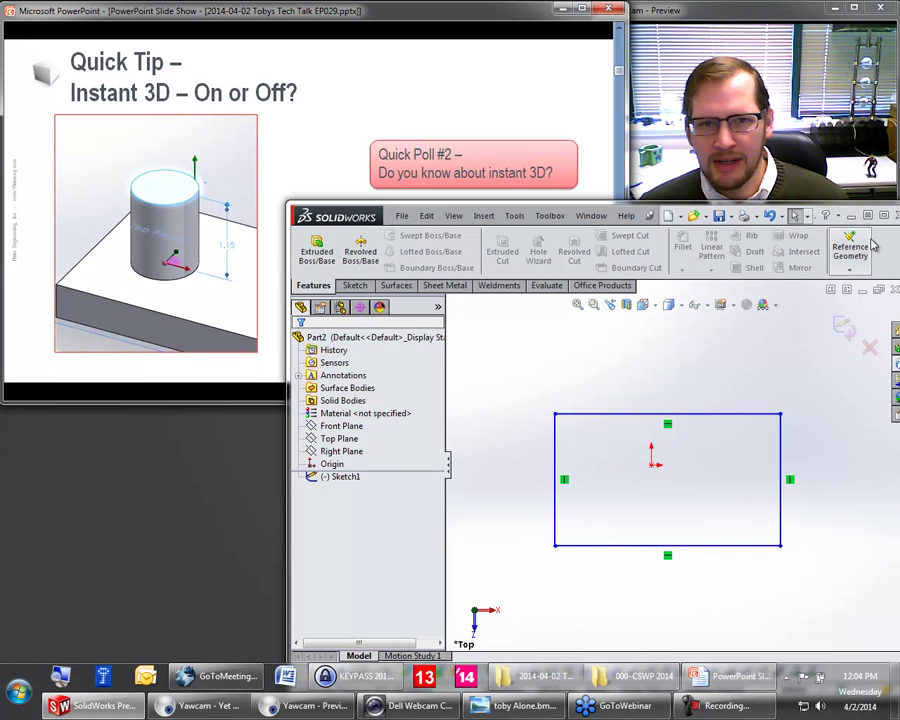
drag(370, 218, 72, 37)
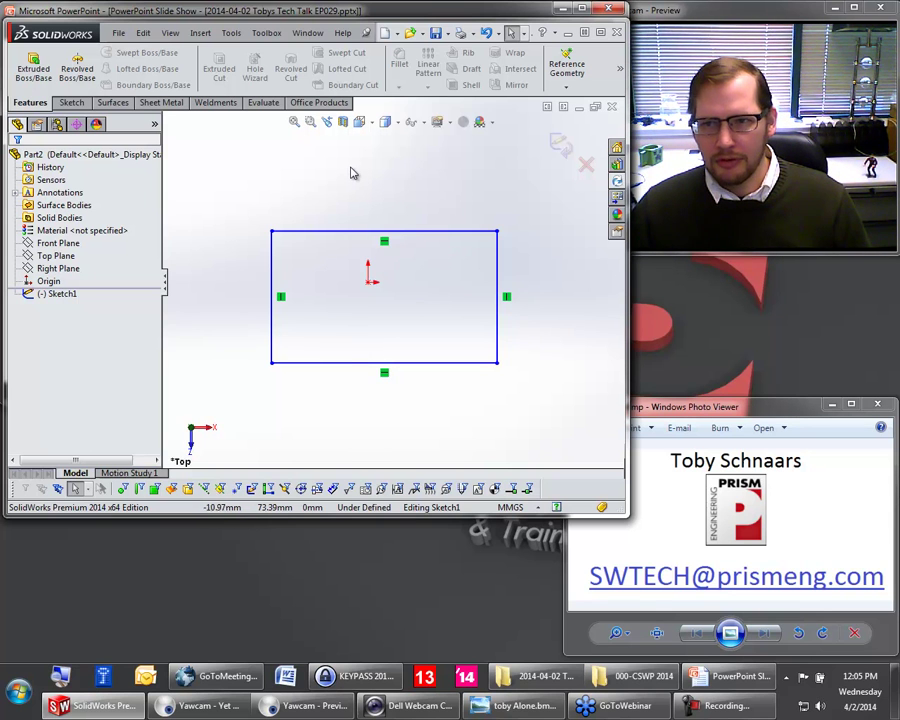
Step: Exit the rectangle sketch and reopen it for editing from one of its lines
key(ctrl+b)
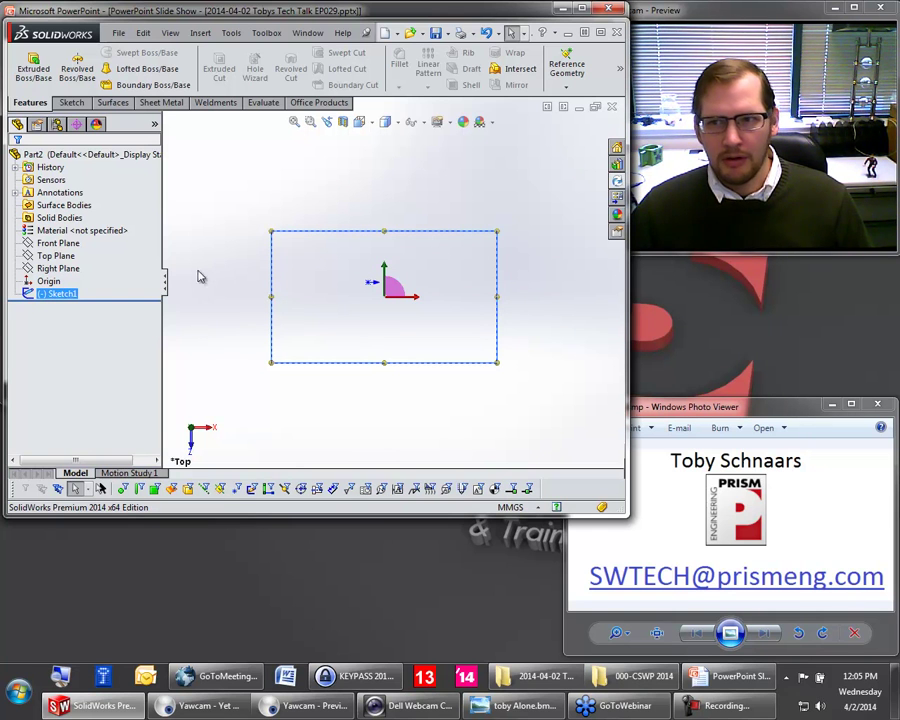
click(262, 212)
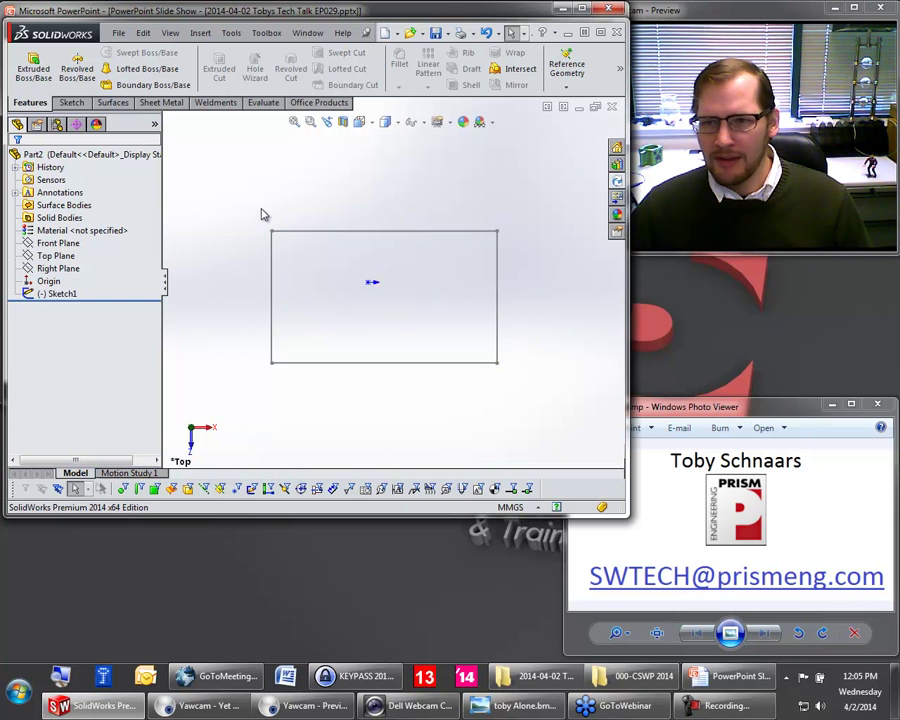
double_click(360, 234)
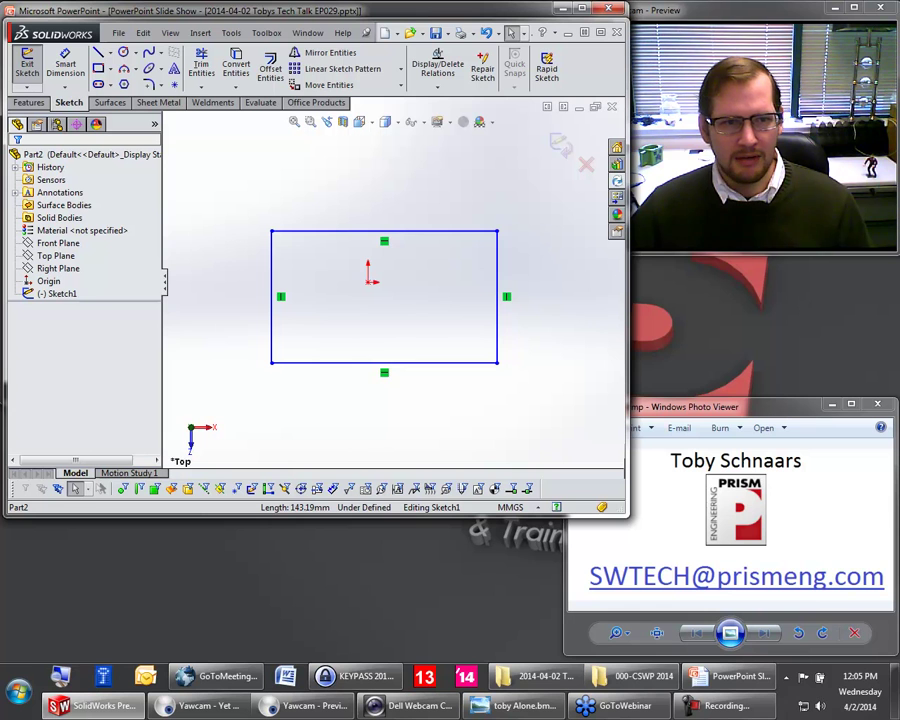
double_click(430, 197)
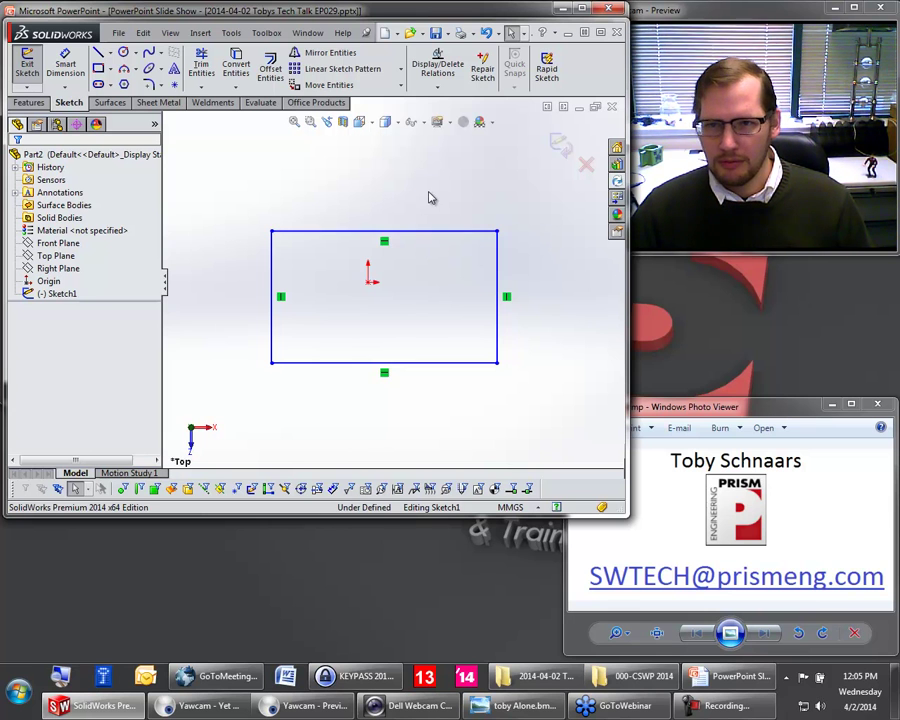
click(394, 231)
click(320, 180)
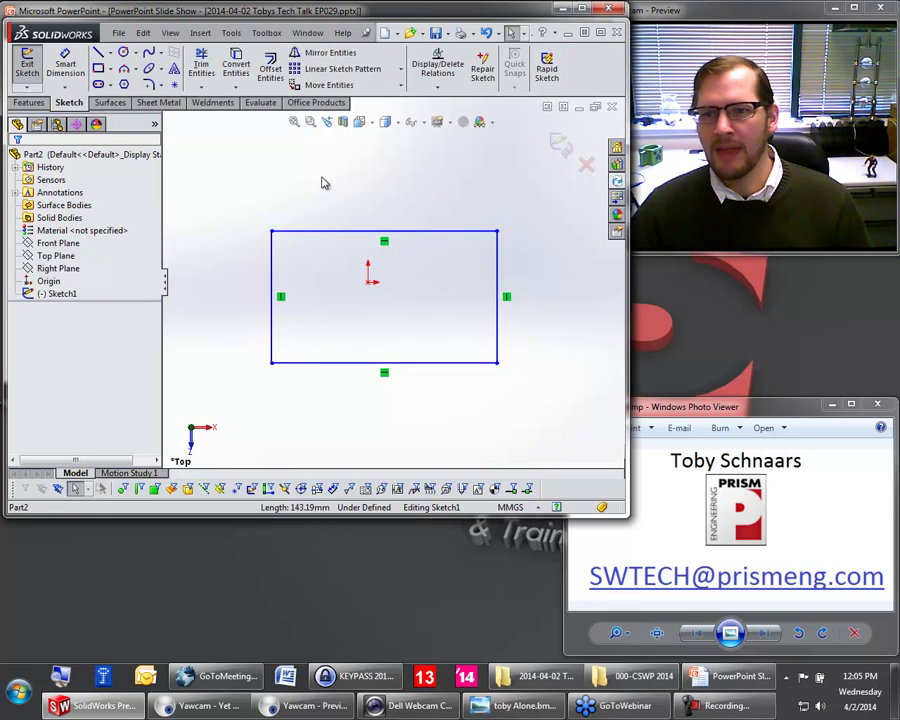
Step: Dimension the distance between the rectangle's two horizontal lines as 90 mm and exit the sketch
key(s)
click(361, 186)
click(336, 232)
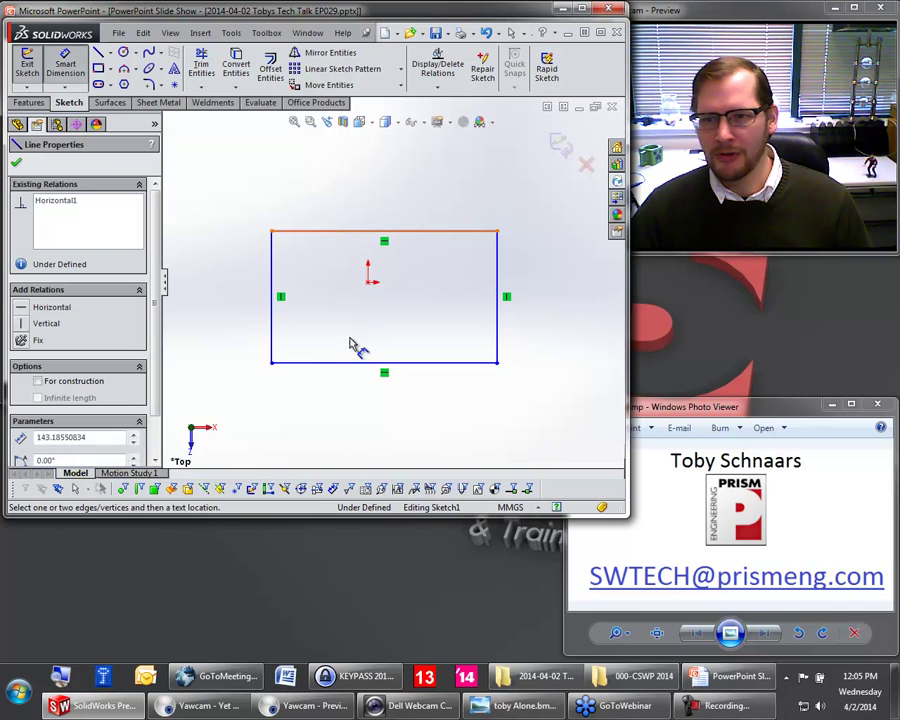
click(270, 318)
click(236, 309)
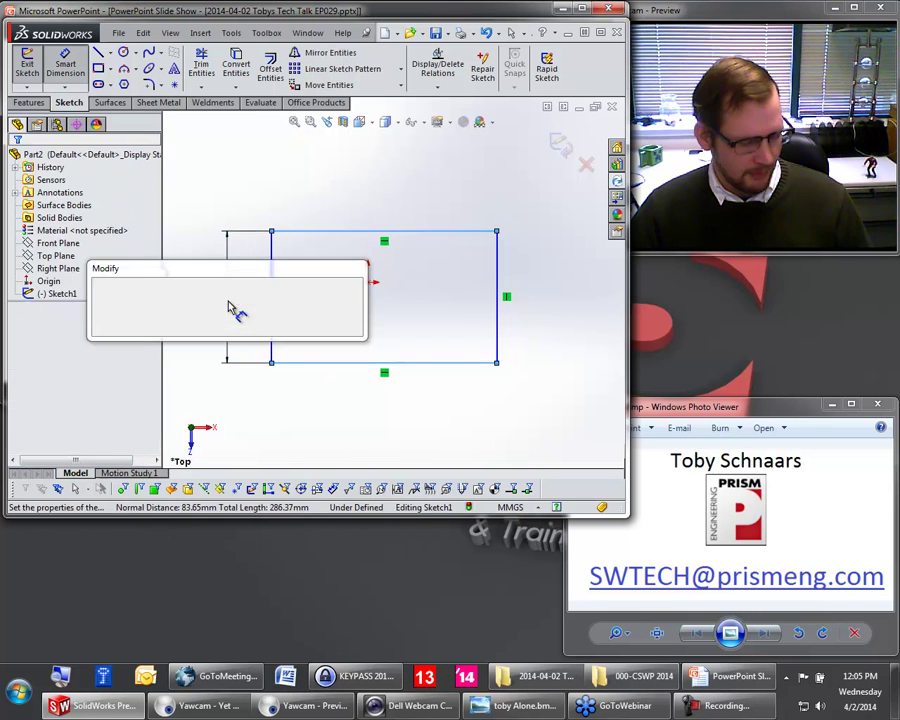
text(90)
key(Return)
key(Escape)
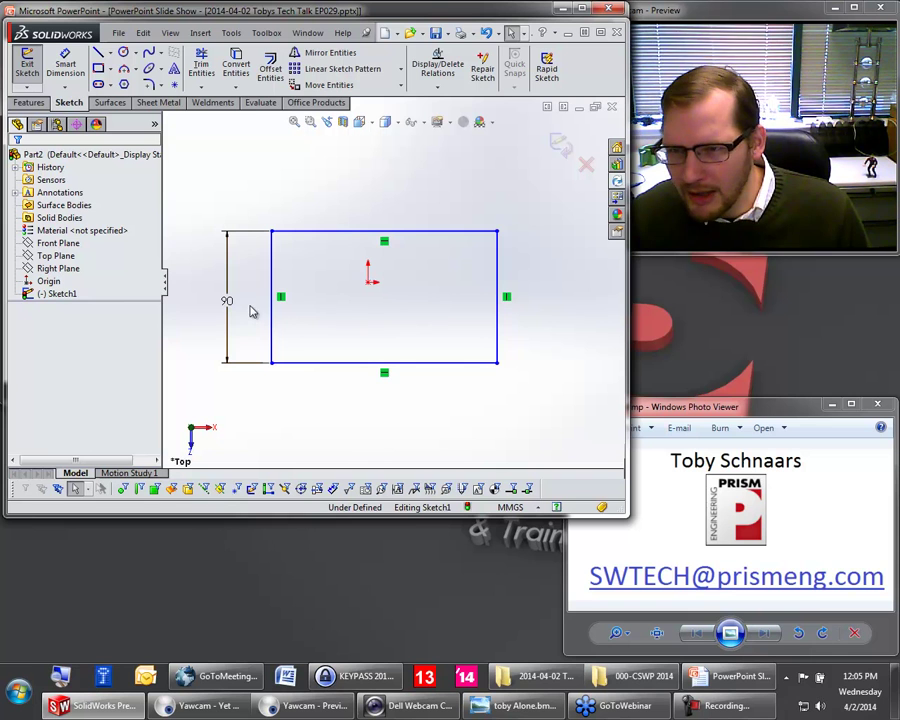
key(ctrl+b)
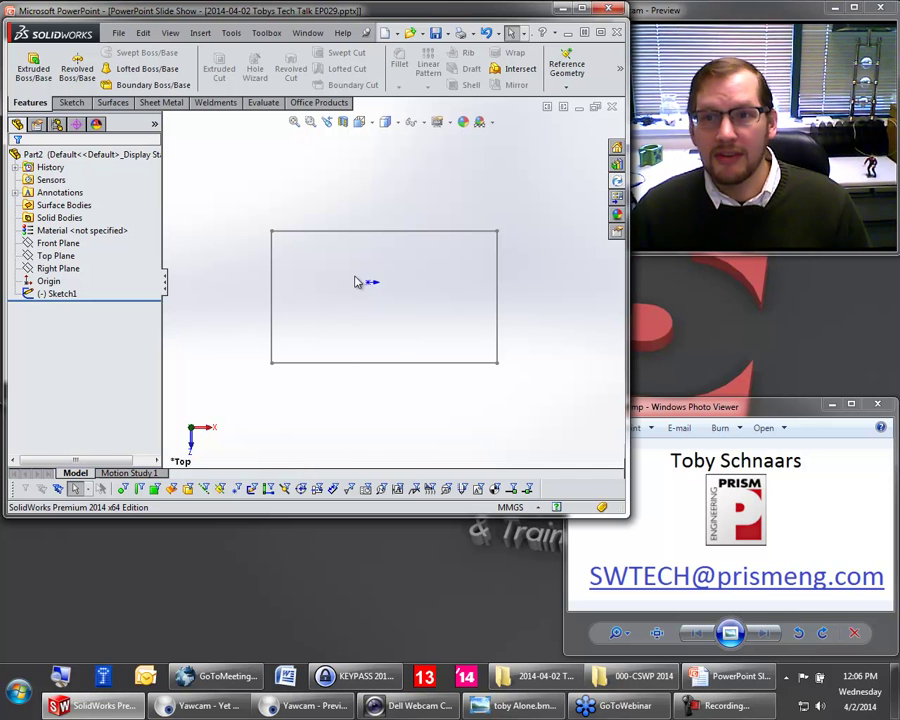
Step: Maximize the modelling window, reopen the rectangle sketch to check its dimension, and exit the sketch
click(598, 33)
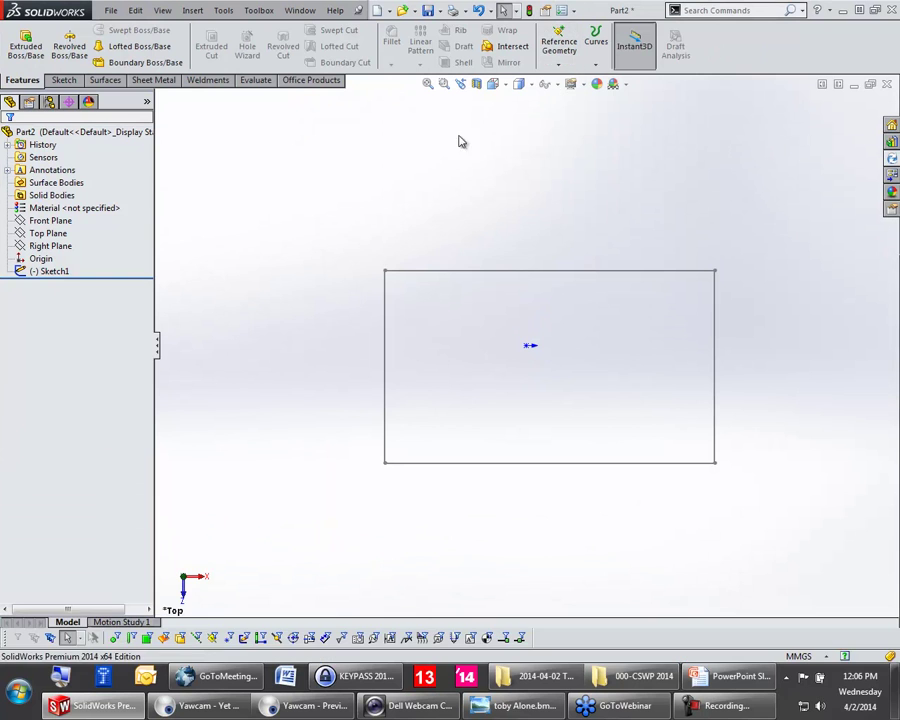
click(630, 54)
double_click(496, 274)
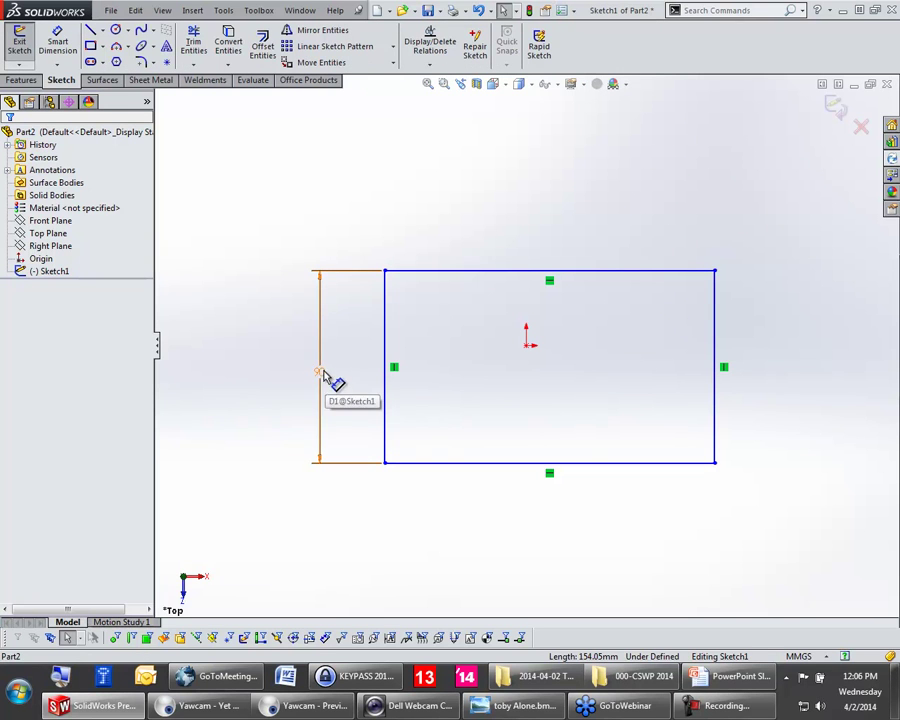
double_click(348, 343)
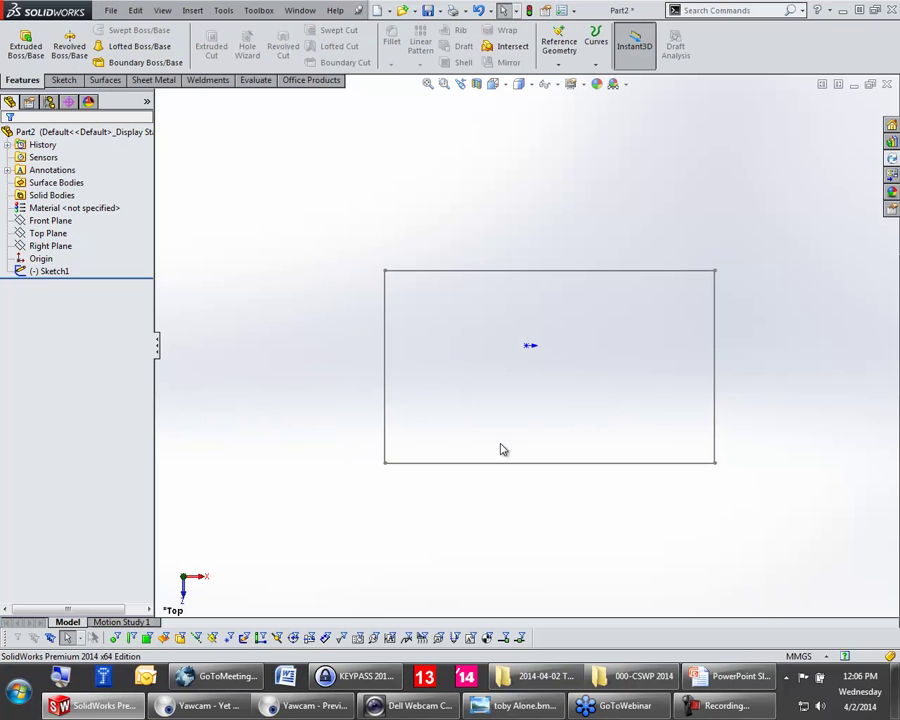
Step: Extrude the rectangle sketch upward 50 mm with Instant3D, using the arrow on its rear line
mouse_move(510, 479)
middle_down()
mouse_move(504, 363)
mouse_move(472, 323)
mouse_move(442, 331)
mouse_move(452, 363)
middle_up()
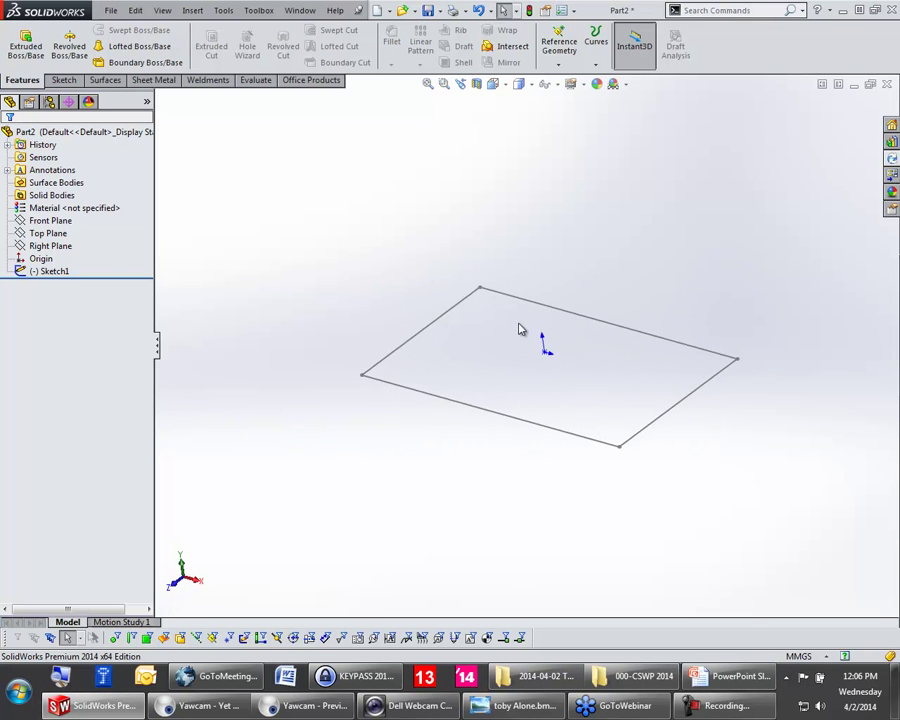
click(583, 317)
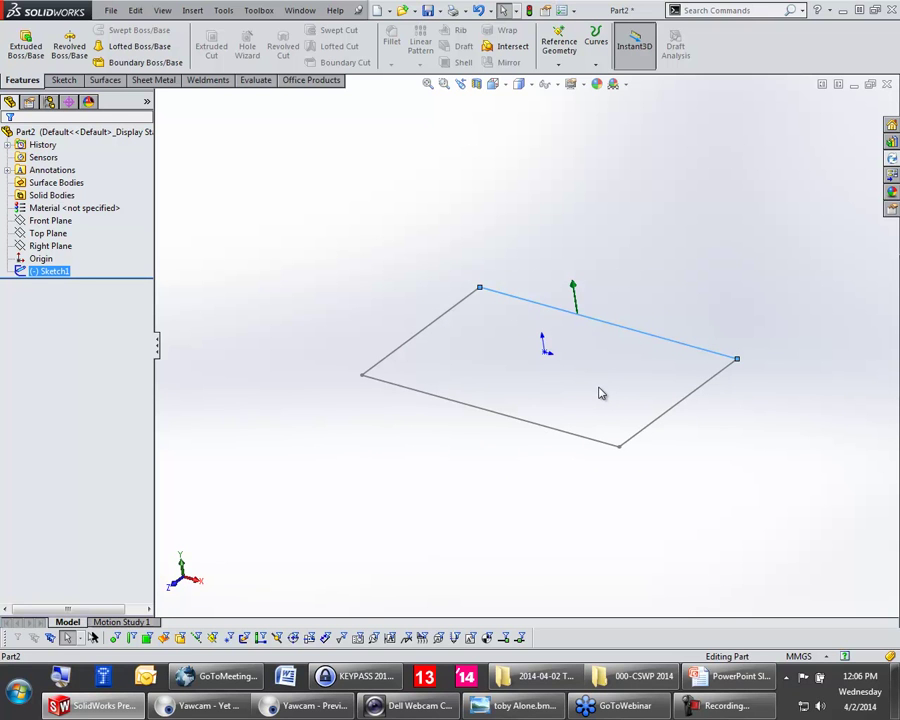
mouse_move(577, 292)
mouse_down()
mouse_move(538, 163)
mouse_move(555, 240)
mouse_move(566, 196)
mouse_move(560, 240)
mouse_move(574, 250)
mouse_move(598, 248)
mouse_move(586, 200)
mouse_up()
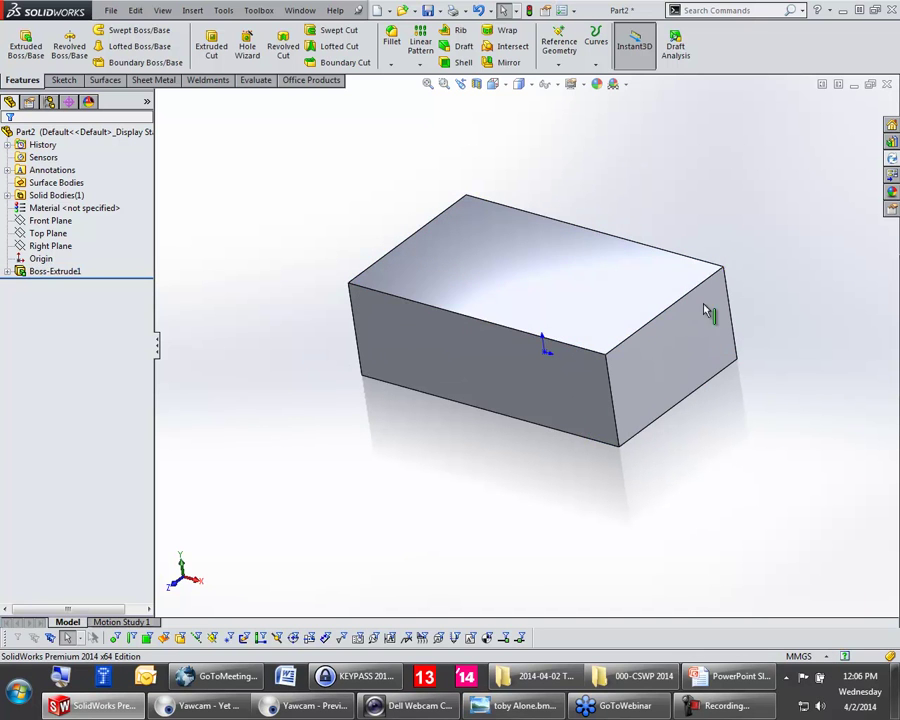
Step: Select the block's end face, move the 50 mm height dimension beside the front corner, and clear the selection
click(690, 330)
drag(583, 396, 686, 433)
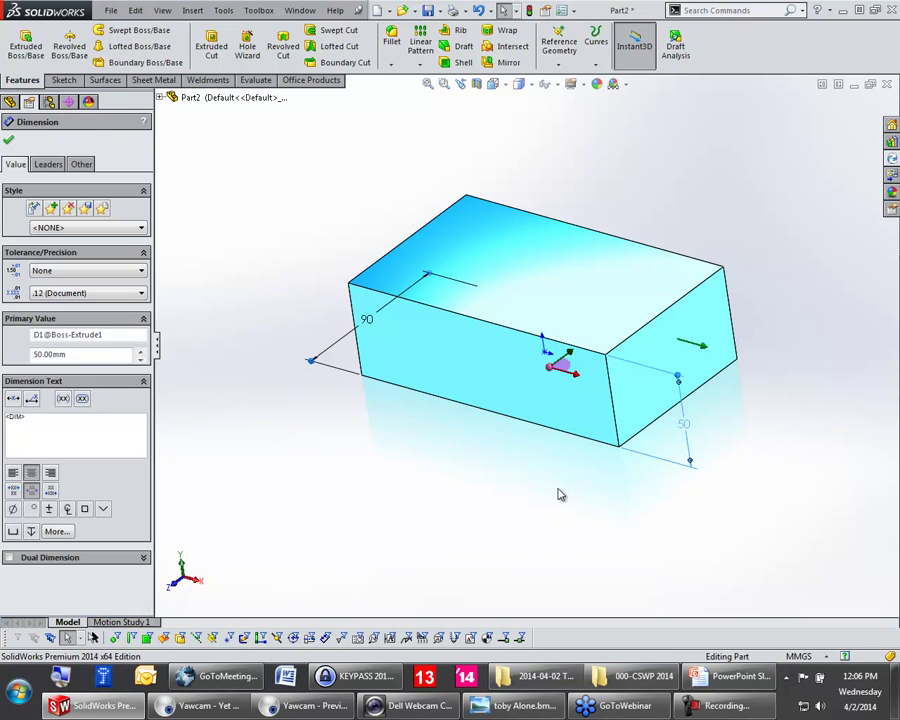
click(560, 493)
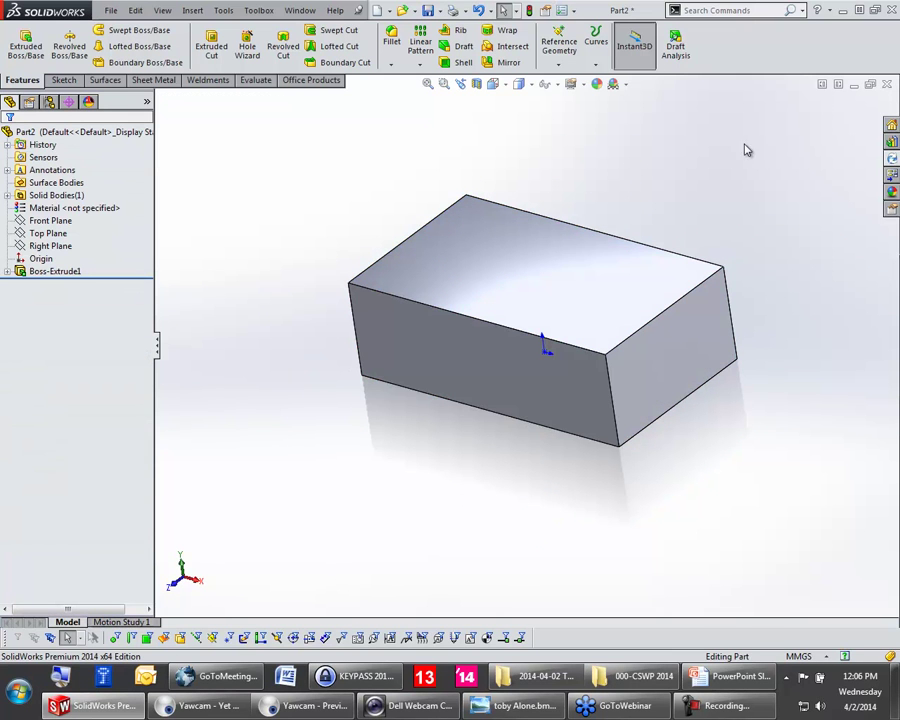
Step: Lower the block's top face to a 30 mm height and pull its front face outward about 12.6 mm with Instant3D
click(868, 12)
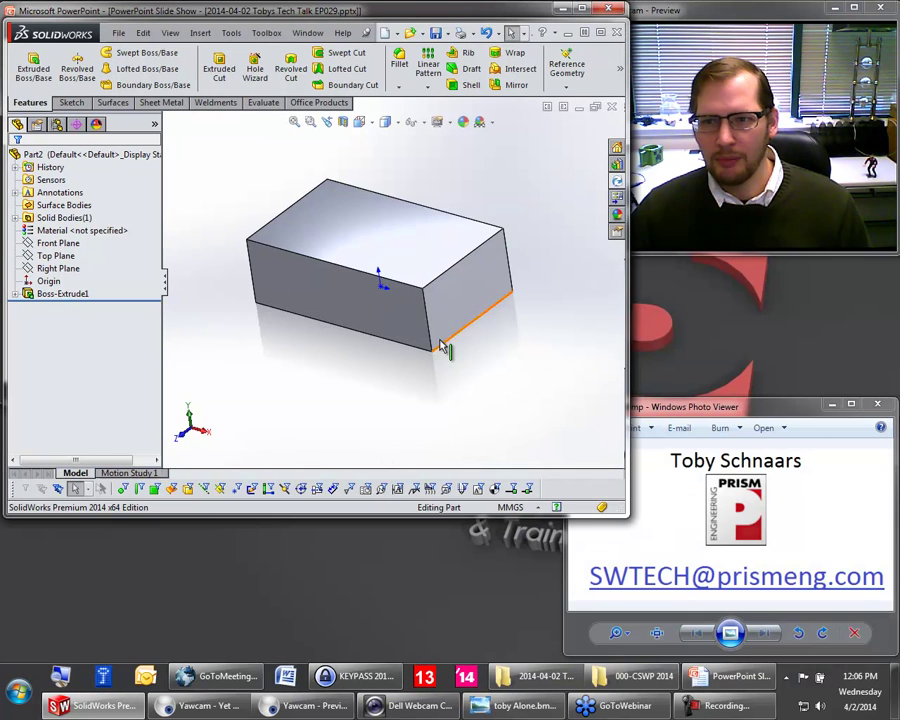
click(430, 270)
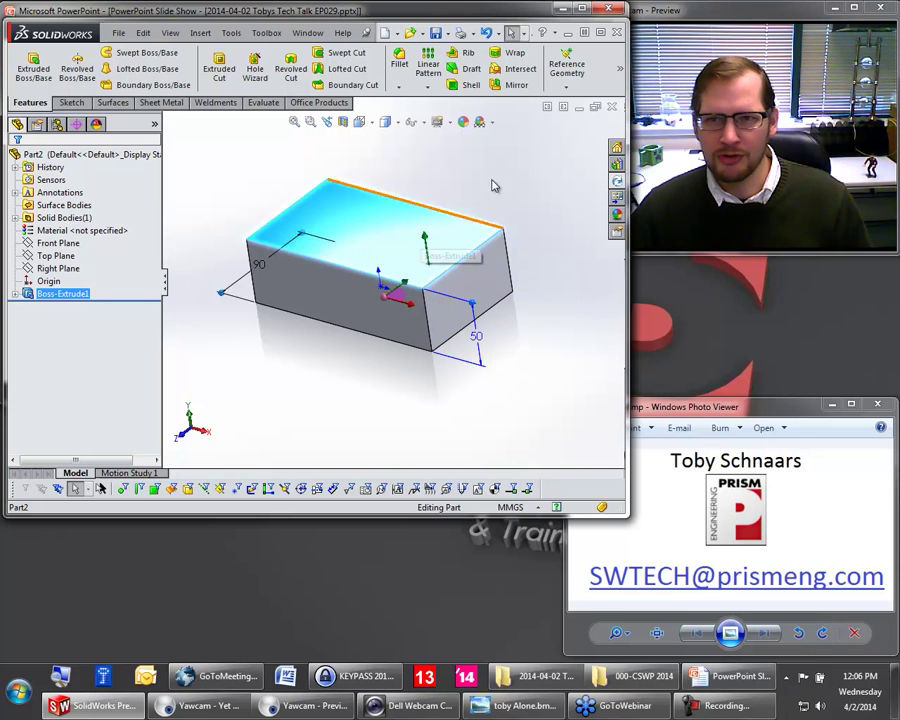
click(600, 33)
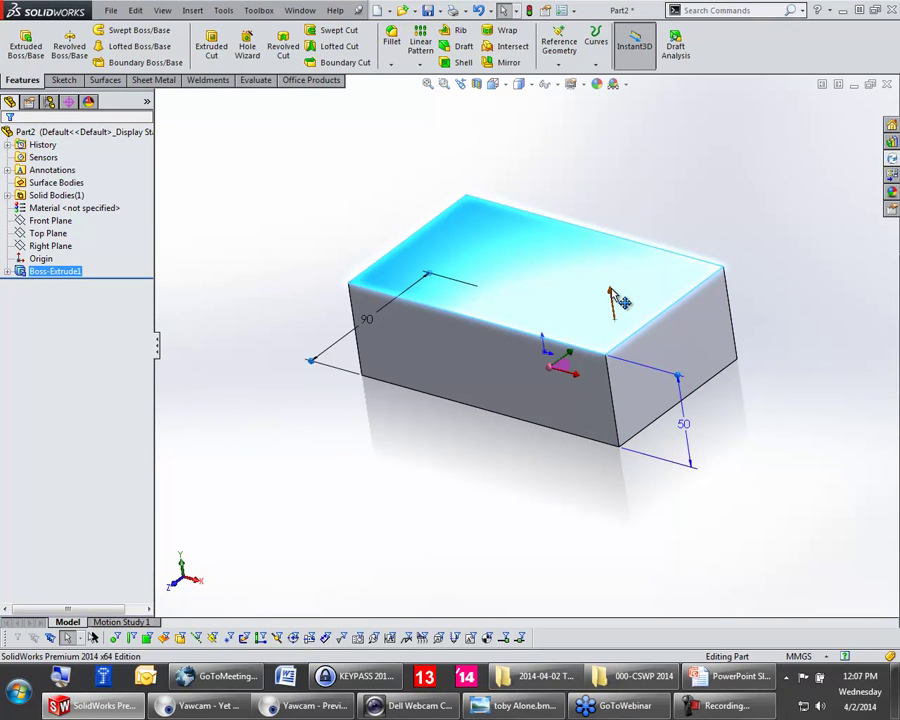
drag(613, 297, 636, 340)
click(396, 380)
drag(391, 374, 390, 475)
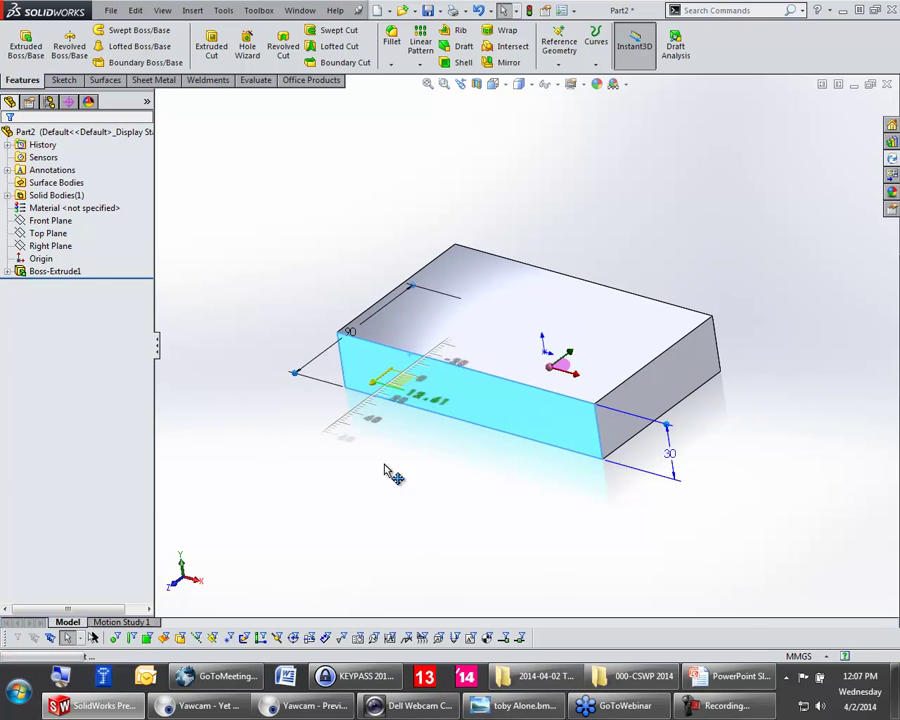
Step: Reopen the block's base sketch, add a Midpoint relation between the origin and the rectangle's right-hand line, and exit the sketch
click(458, 388)
click(474, 315)
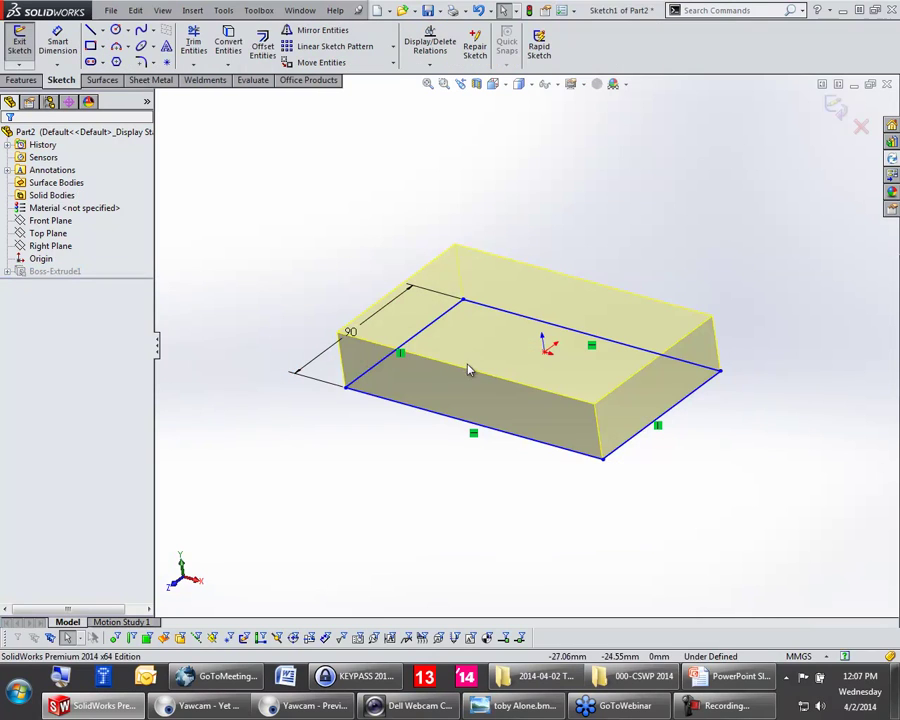
click(546, 353)
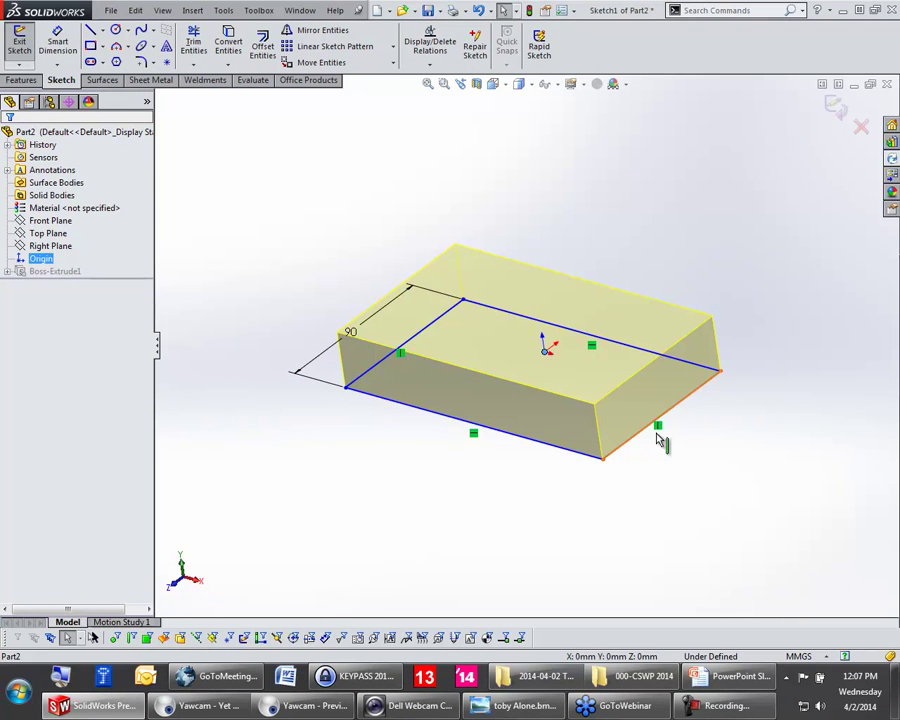
ctrl+click(645, 441)
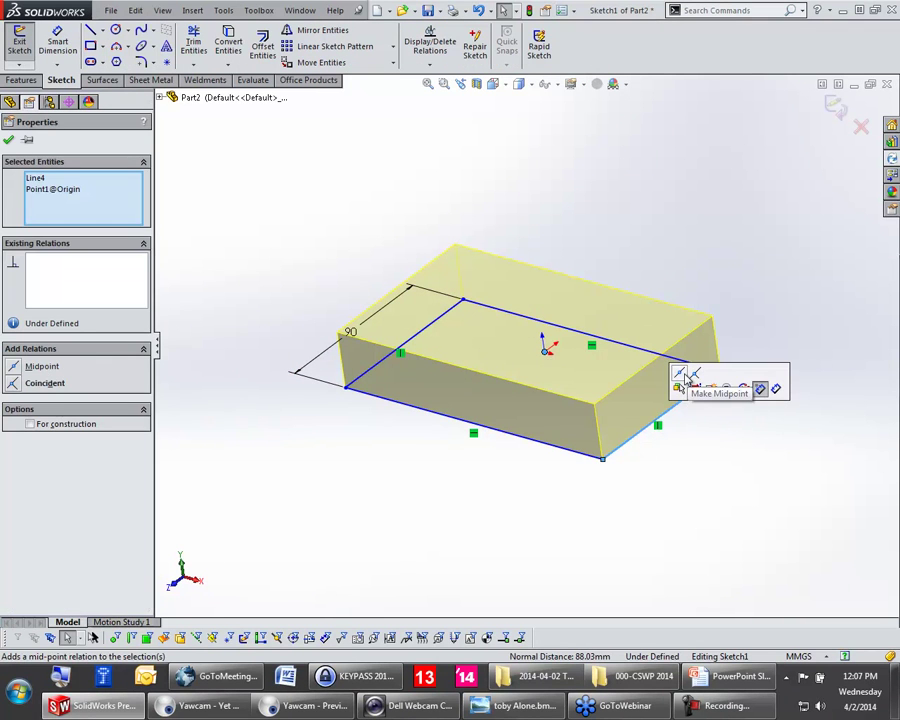
click(682, 376)
click(428, 550)
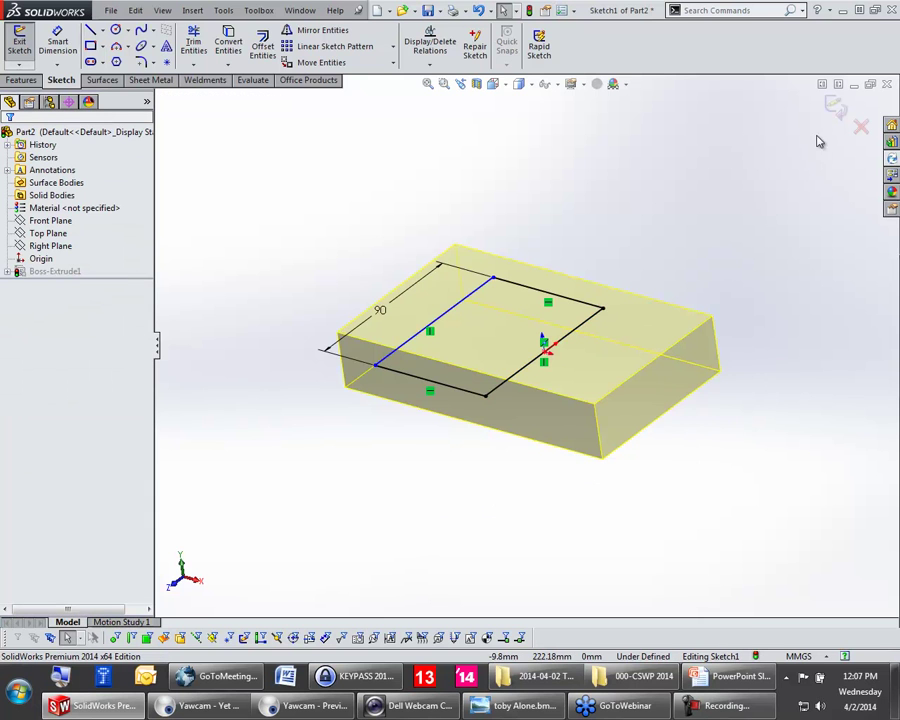
click(836, 107)
Step: Pull the block's left side face slightly outward with Instant3D
middle_drag(306, 472, 466, 400)
click(444, 337)
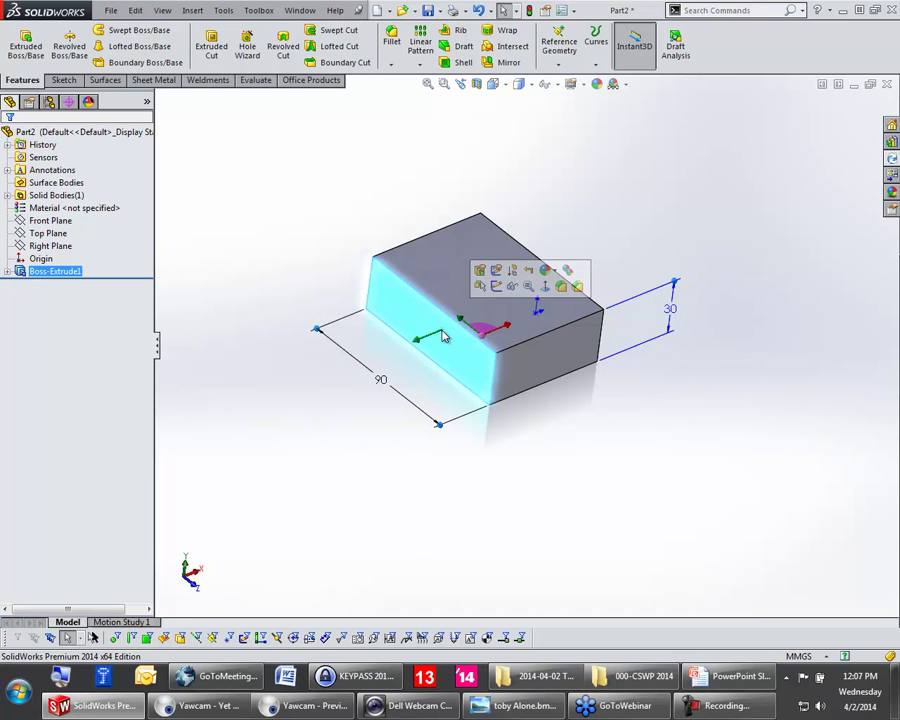
drag(419, 344, 537, 380)
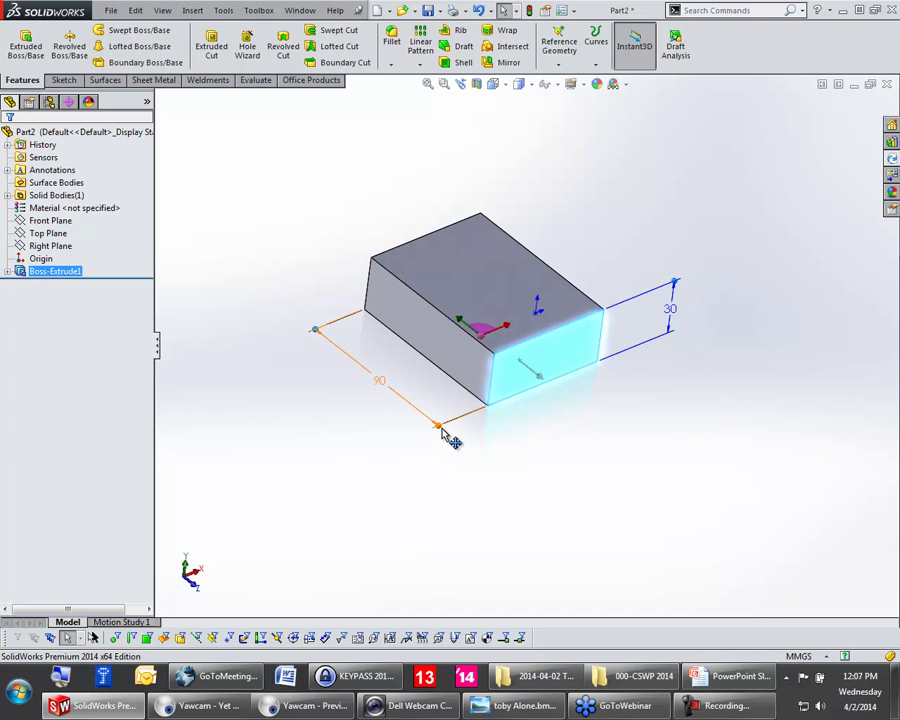
Step: Select the block's front face and shorten the block to 80 mm using the dimension's Instant3D handle
click(508, 457)
click(506, 382)
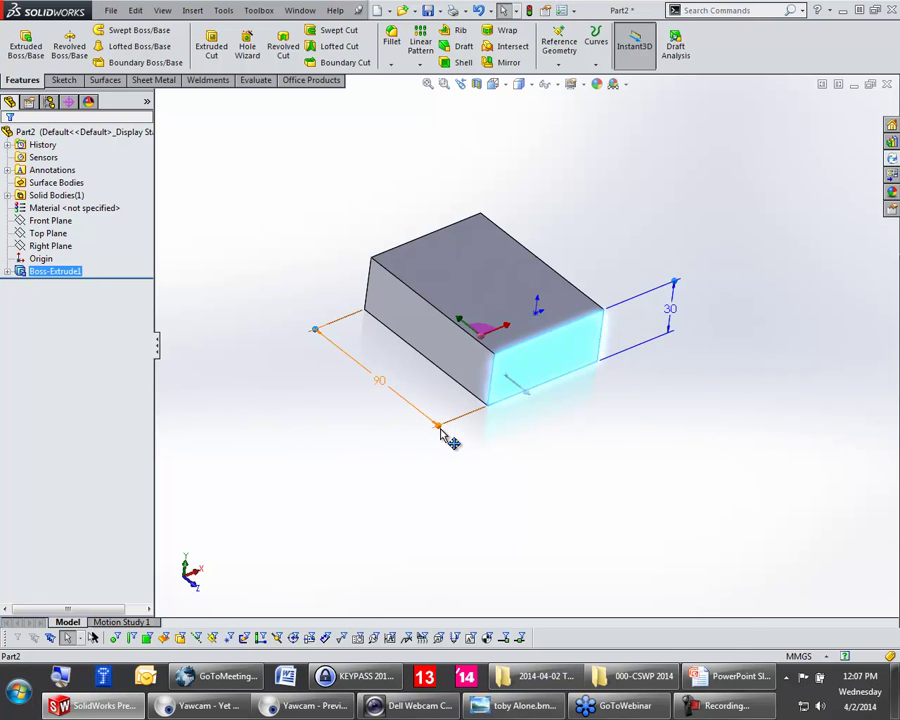
drag(441, 429, 410, 429)
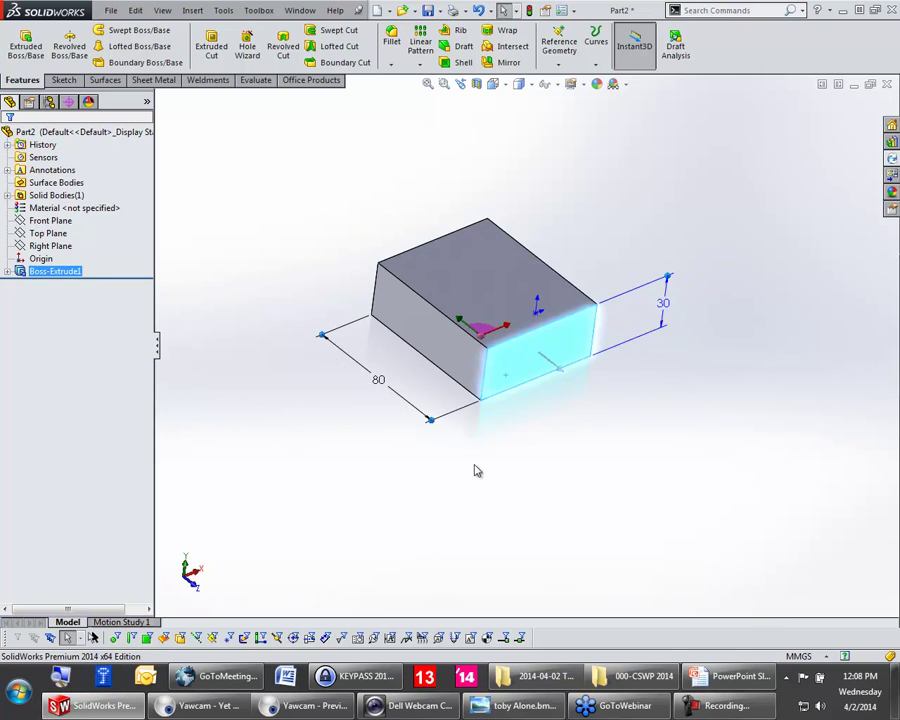
click(546, 458)
Step: Sketch a 20 mm diameter circle near the left corner of the block's top face and exit the sketch
click(432, 262)
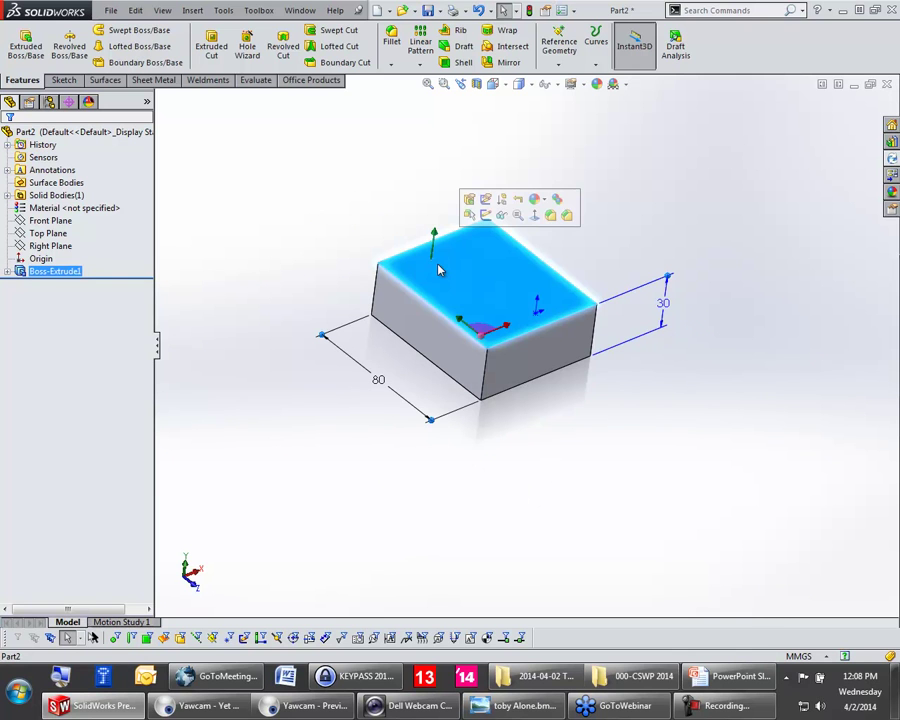
key(s)
click(425, 266)
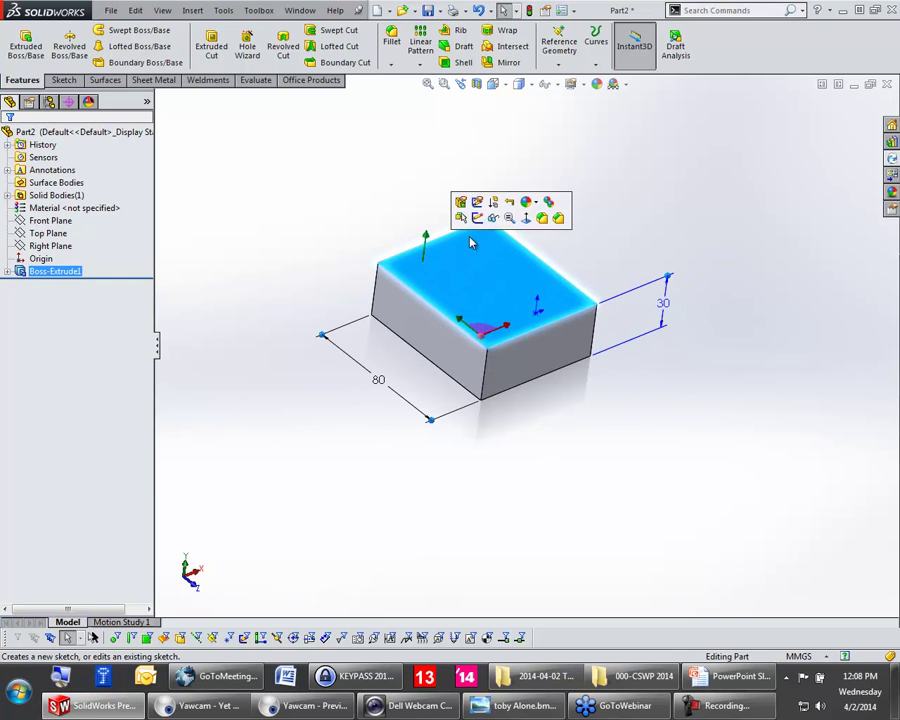
click(477, 218)
key(s)
click(456, 286)
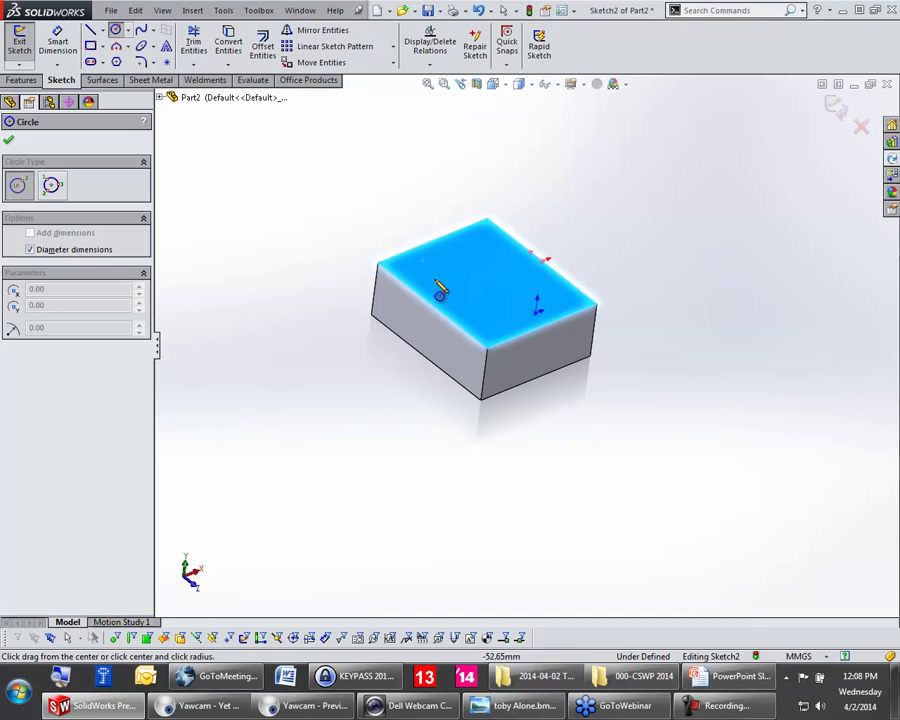
click(433, 276)
text(20)
key(Return)
key(Escape)
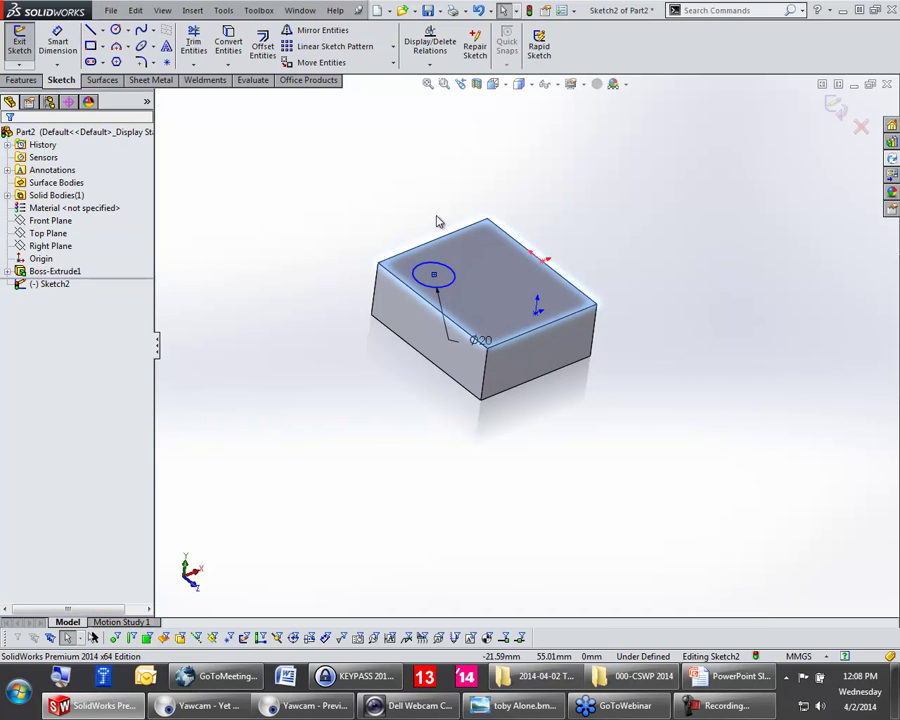
key(ctrl+b)
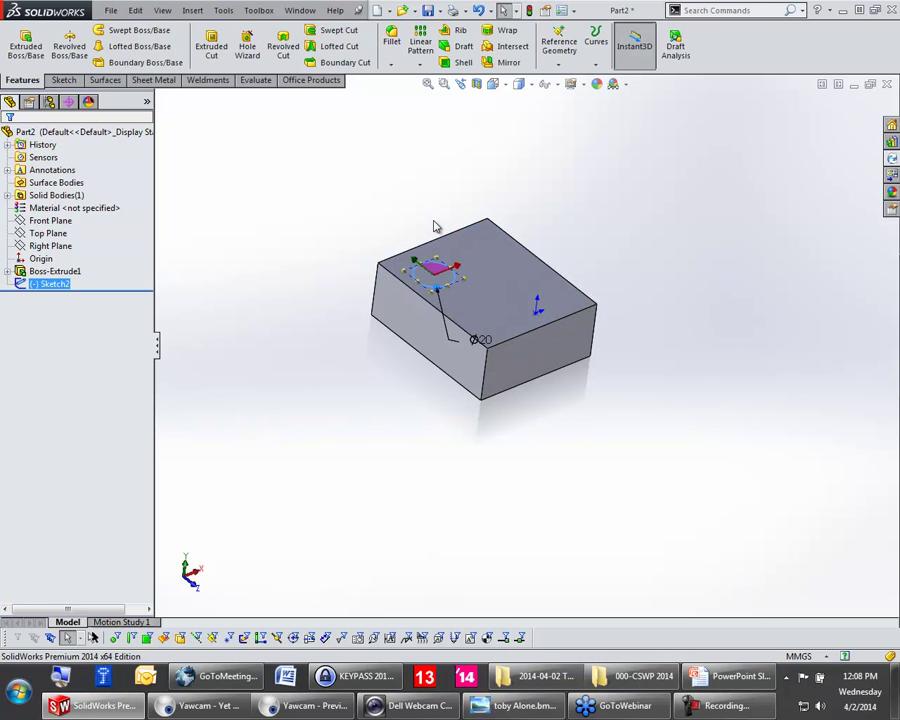
Step: Extrude the circle sketch upward 50 mm with Instant3D and clear the selection
click(456, 284)
mouse_move(455, 262)
mouse_down()
mouse_move(467, 198)
mouse_move(466, 206)
mouse_move(495, 182)
mouse_move(496, 167)
mouse_move(486, 167)
mouse_up()
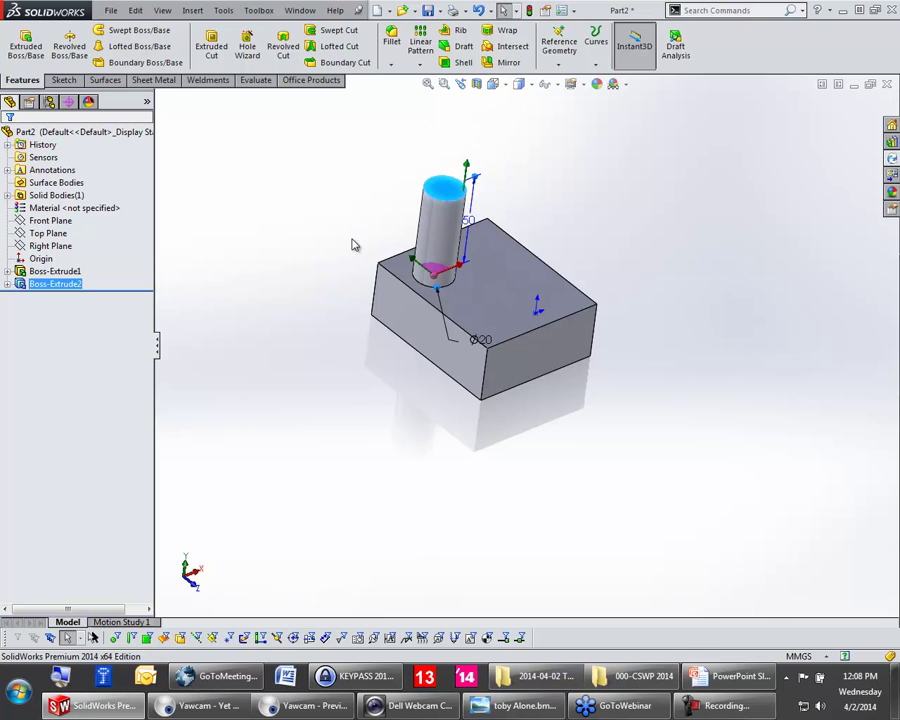
click(321, 169)
Step: Resize the cylindrical boss with its Instant3D dimension handles to a 31 mm height and a 14 mm diameter
scroll(452, 208, down, 3)
scroll(460, 281, down, 3)
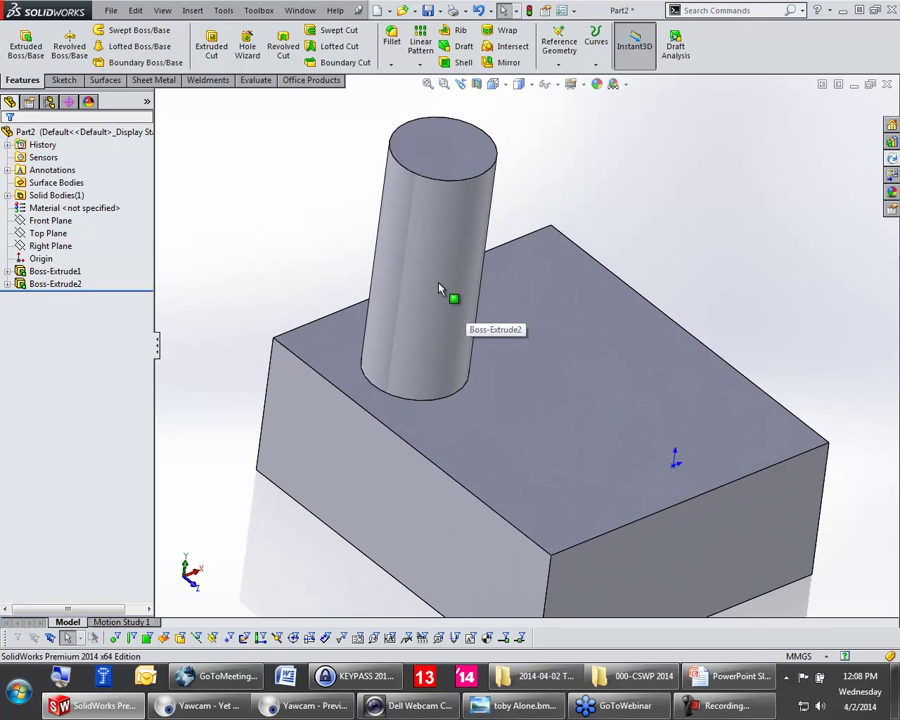
click(436, 283)
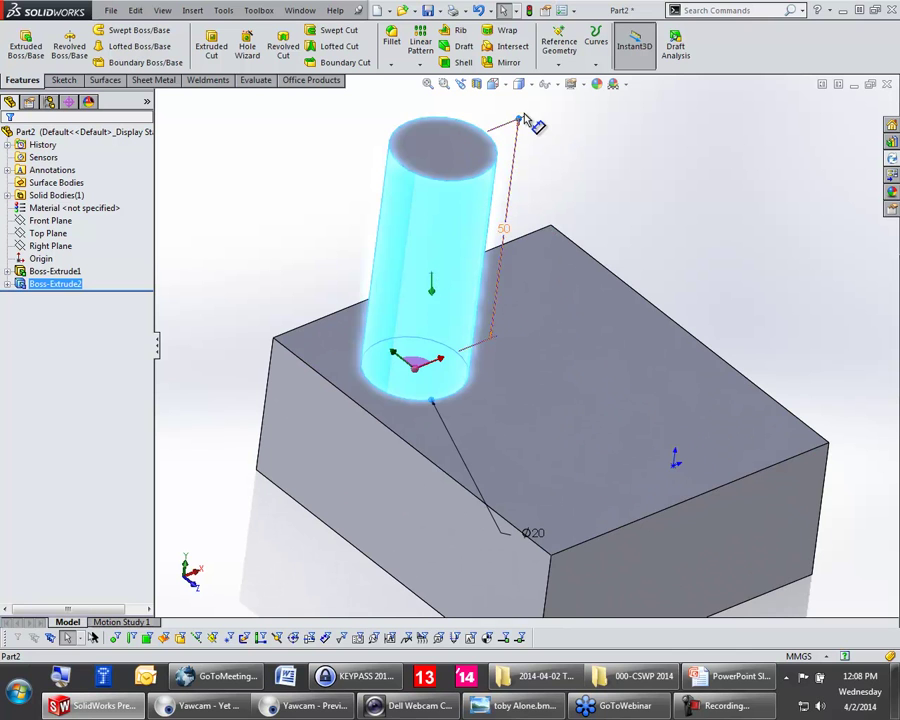
drag(522, 124, 536, 206)
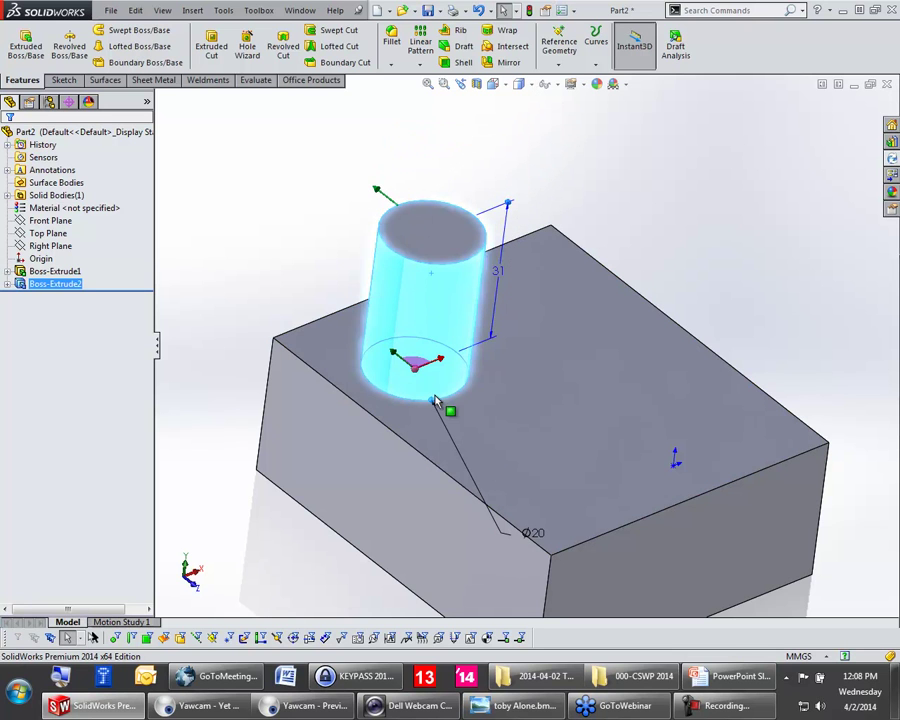
mouse_move(433, 400)
mouse_down()
mouse_move(402, 395)
mouse_move(416, 397)
mouse_up()
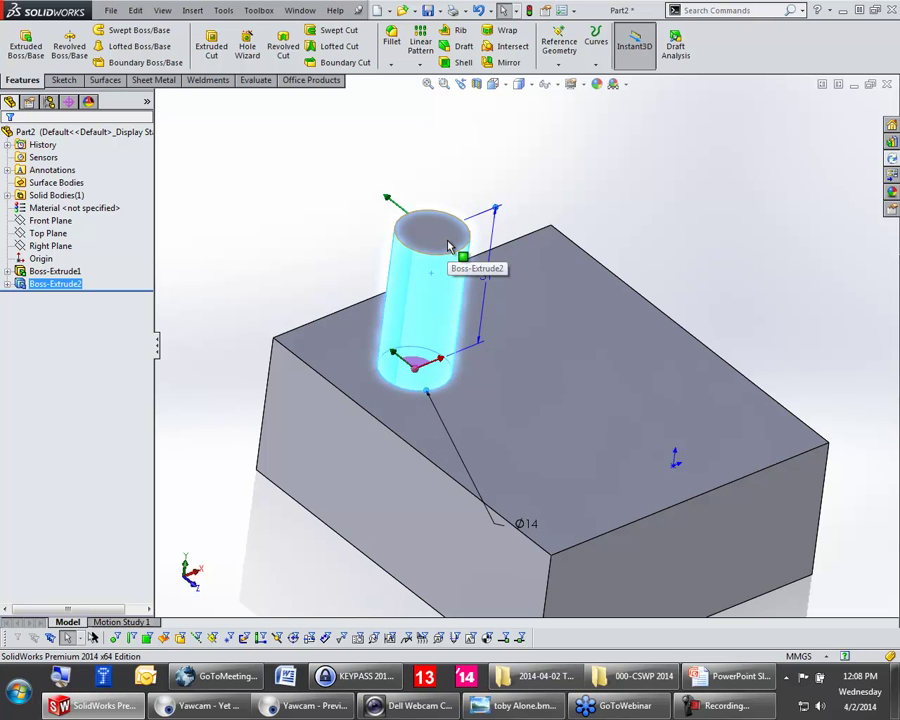
Step: Move the cylindrical boss toward the middle rear of the block's top face with the Instant3D triad and deselect it
middle_drag(433, 357, 426, 384)
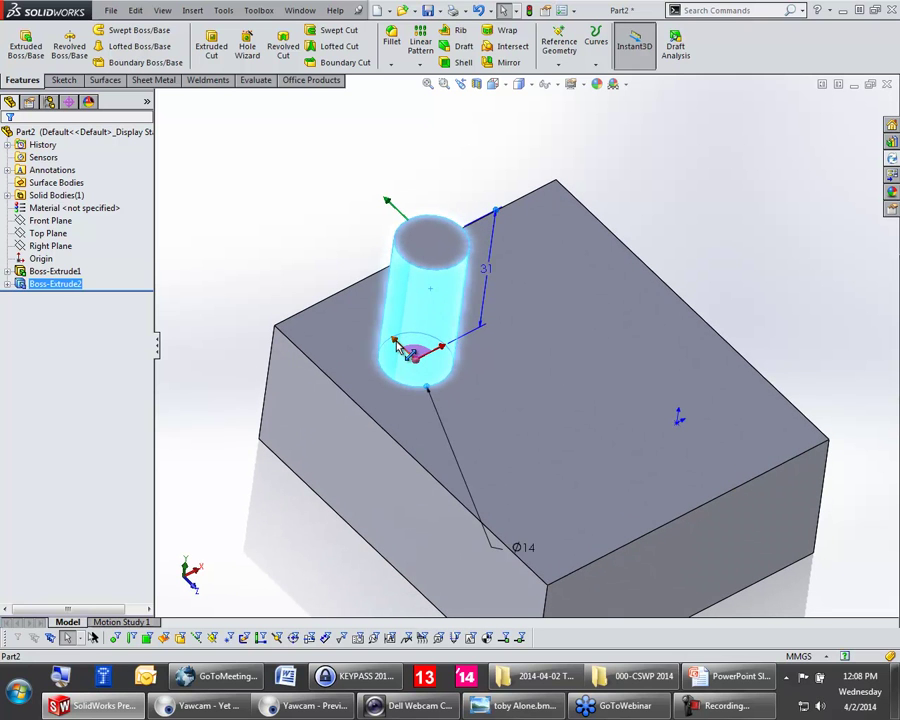
drag(398, 347, 527, 333)
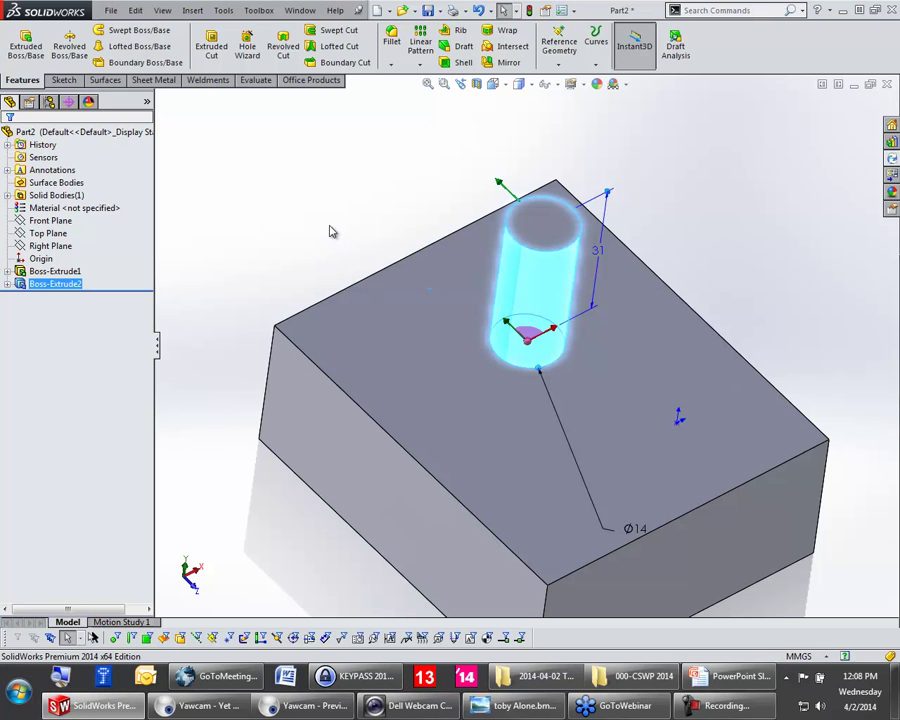
click(363, 228)
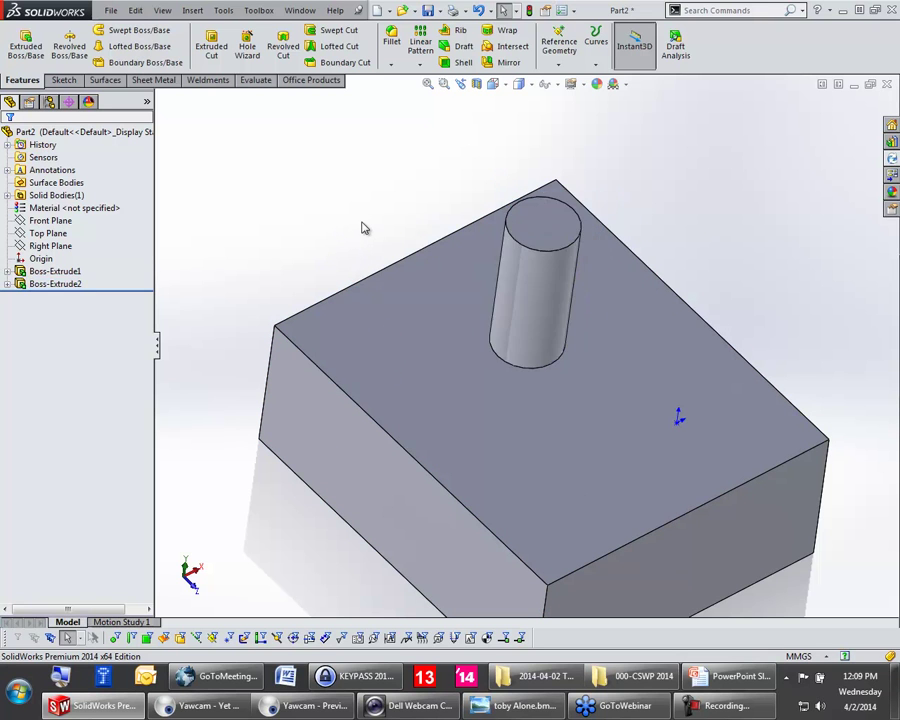
Step: Push the cylinder's top face down into the block with Instant3D to turn the boss into a cut about 14.2 mm deep
click(559, 232)
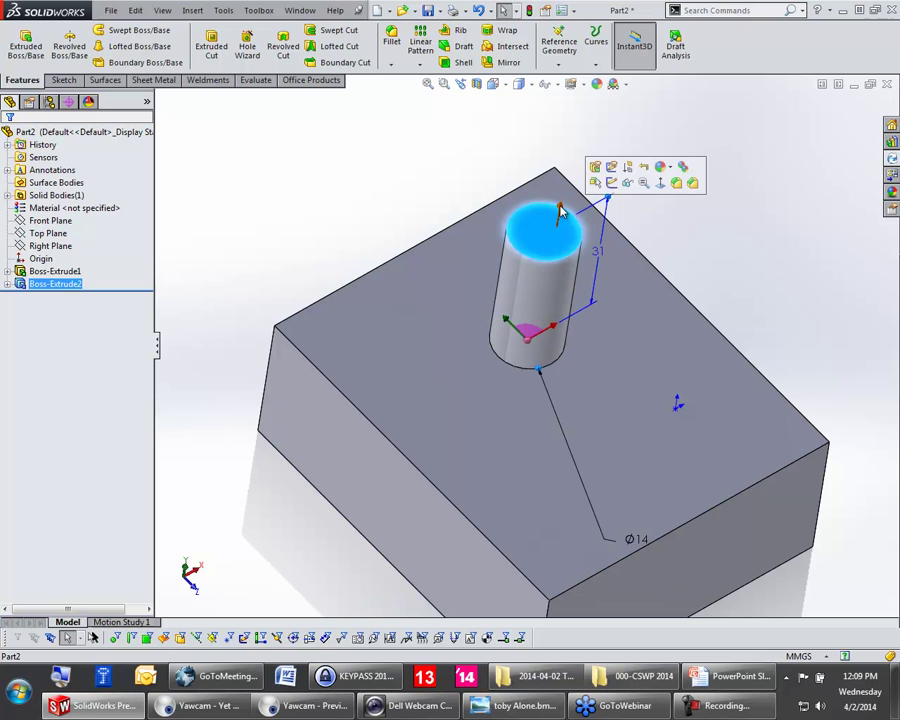
drag(548, 218, 520, 375)
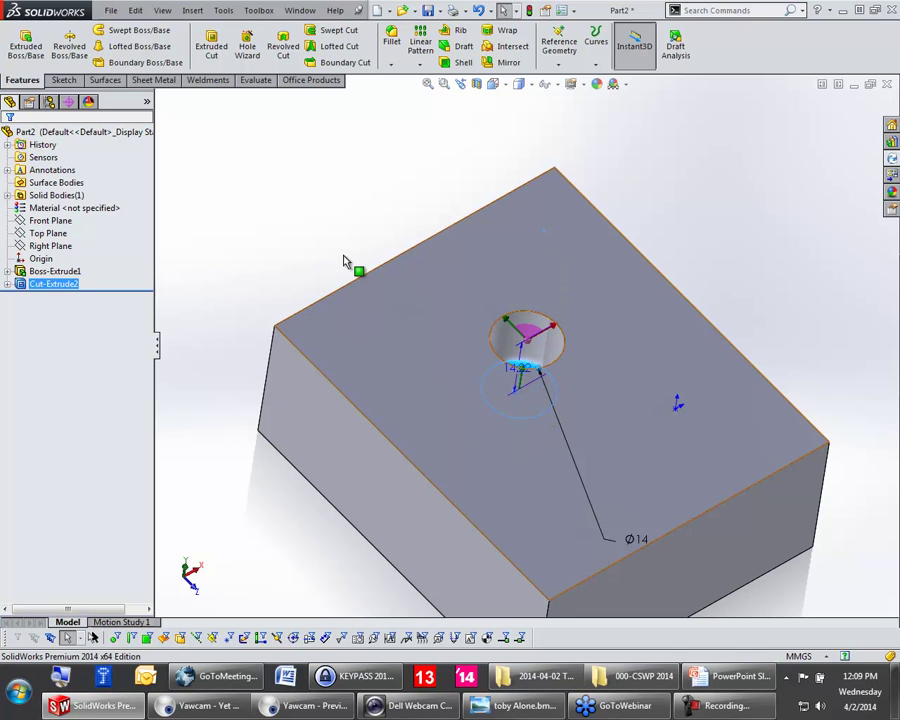
click(270, 261)
Step: Select the circular cut and pull its depth handle above the top face to turn it back into a boss
click(70, 286)
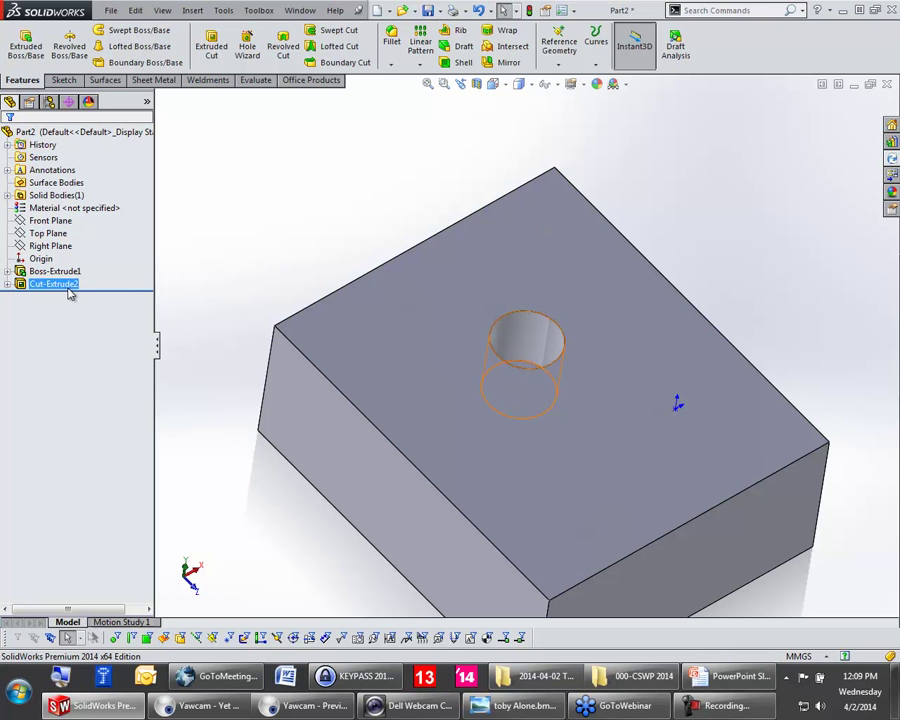
click(65, 290)
scroll(424, 397, down, 2)
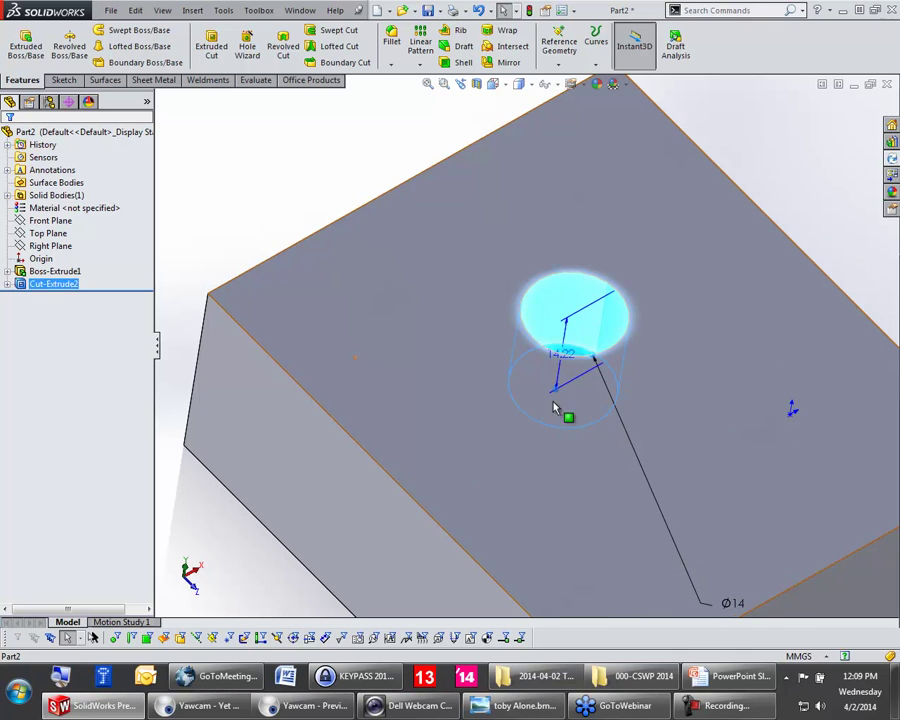
drag(557, 391, 437, 233)
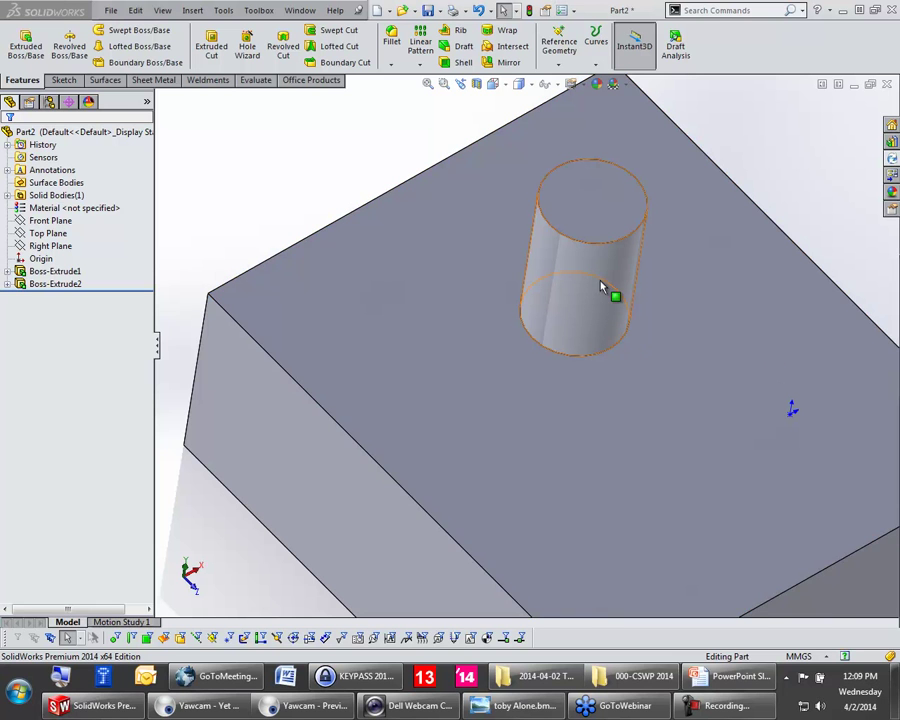
click(737, 197)
scroll(718, 243, up, 2)
click(733, 251)
scroll(677, 299, up, 3)
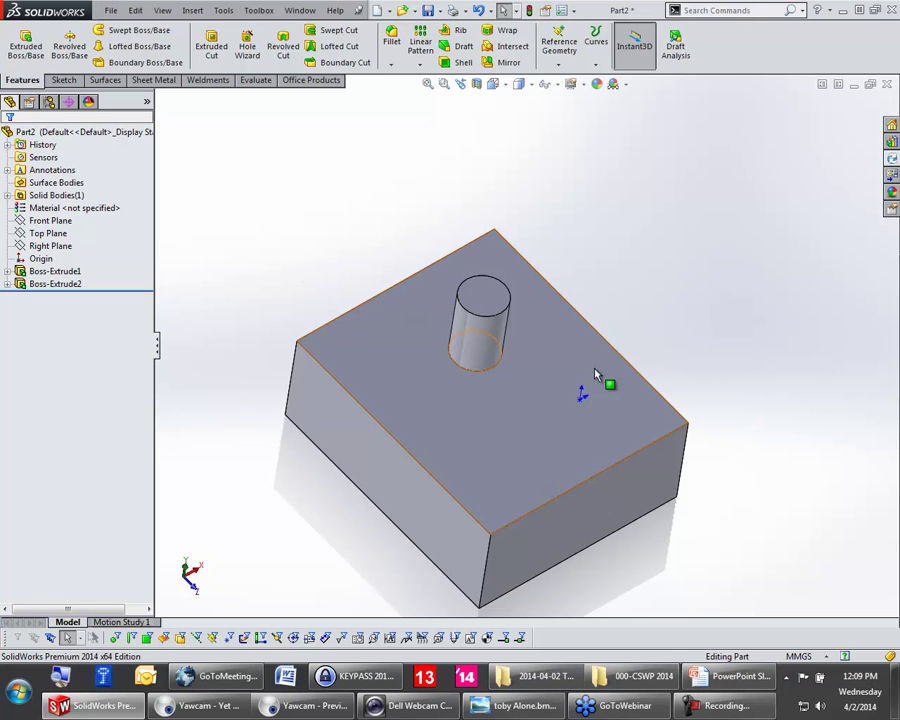
Step: Start a sketch on the Front Plane and draw a rectangle rising above the block's left corner
click(52, 221)
click(61, 201)
key(s)
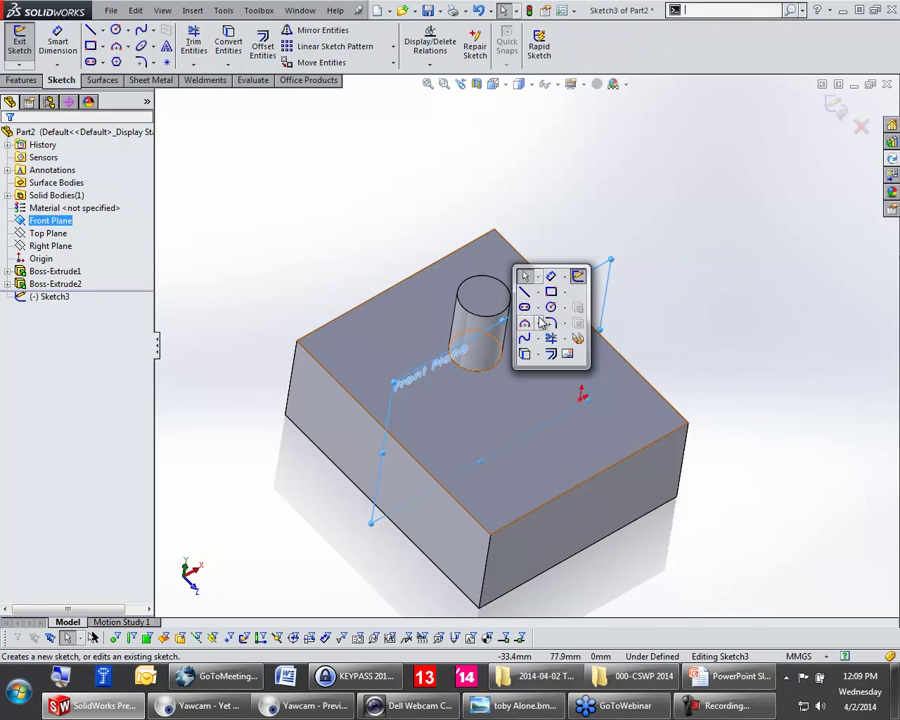
click(551, 292)
middle_drag(466, 421, 427, 306)
mouse_move(393, 374)
mouse_down()
mouse_move(340, 330)
mouse_move(295, 268)
mouse_up()
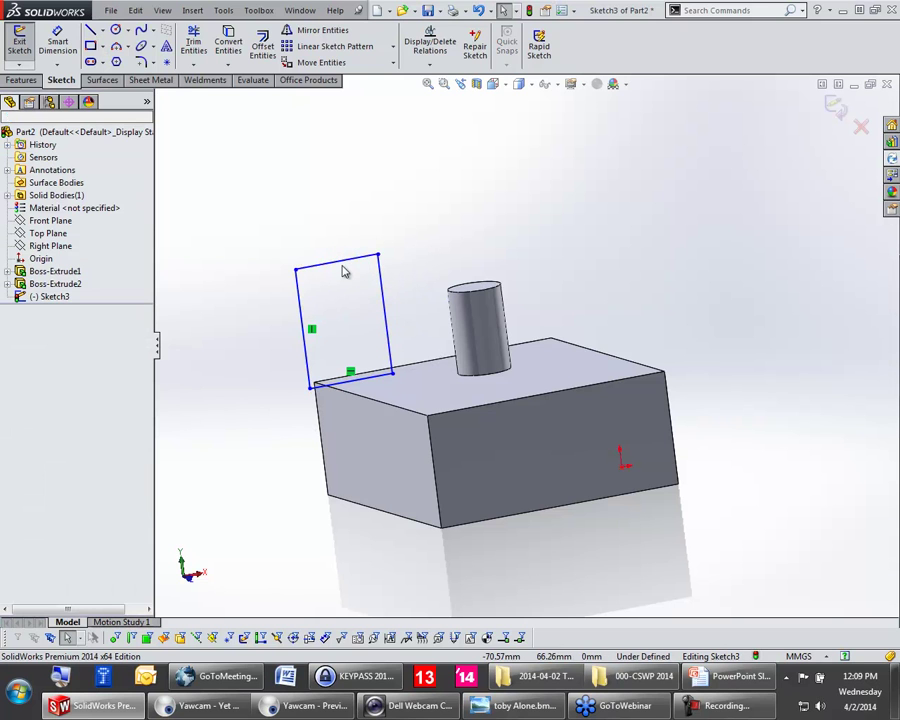
Step: Move the rectangle's upper-right corner to about X -75, Y 42 mm and delete its connecting line to the lower-right corner
drag(378, 258, 337, 357)
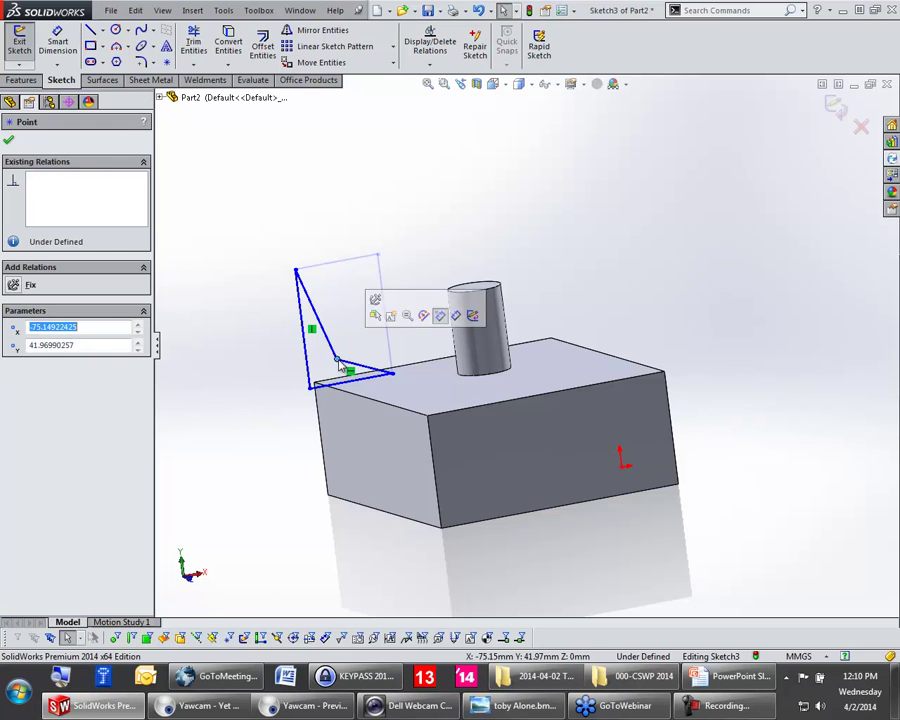
click(368, 368)
key(Escape)
Step: Close the profile with a horizontal line from the moved corner and a short vertical line down to the lower-right corner
key(s)
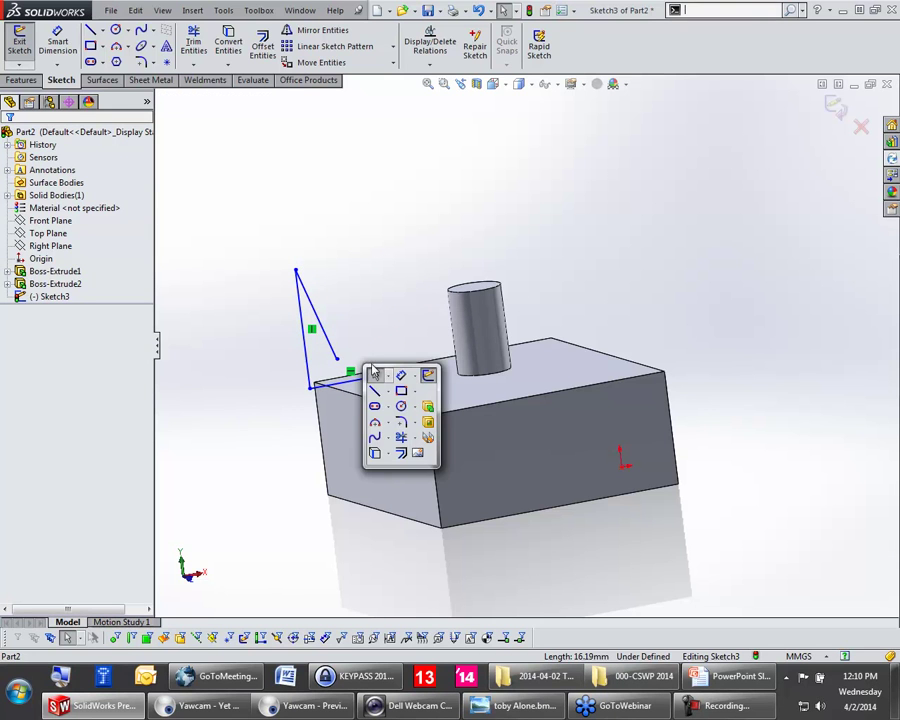
click(378, 390)
click(348, 370)
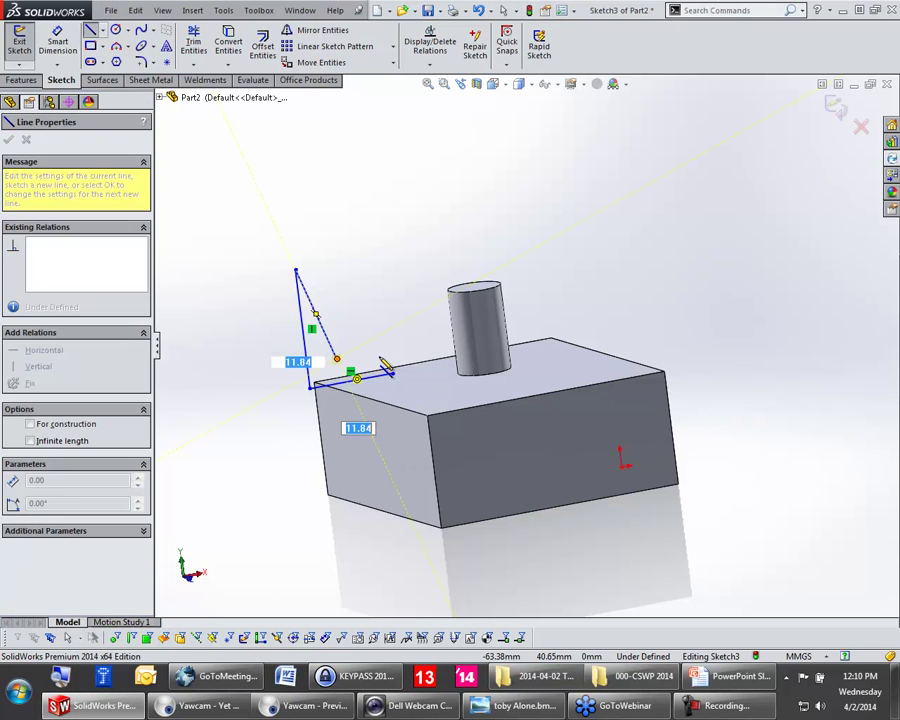
click(391, 351)
key(Escape)
Step: Draw a vertical centerline upward from the top of the short closing line and exit the sketch
key(s)
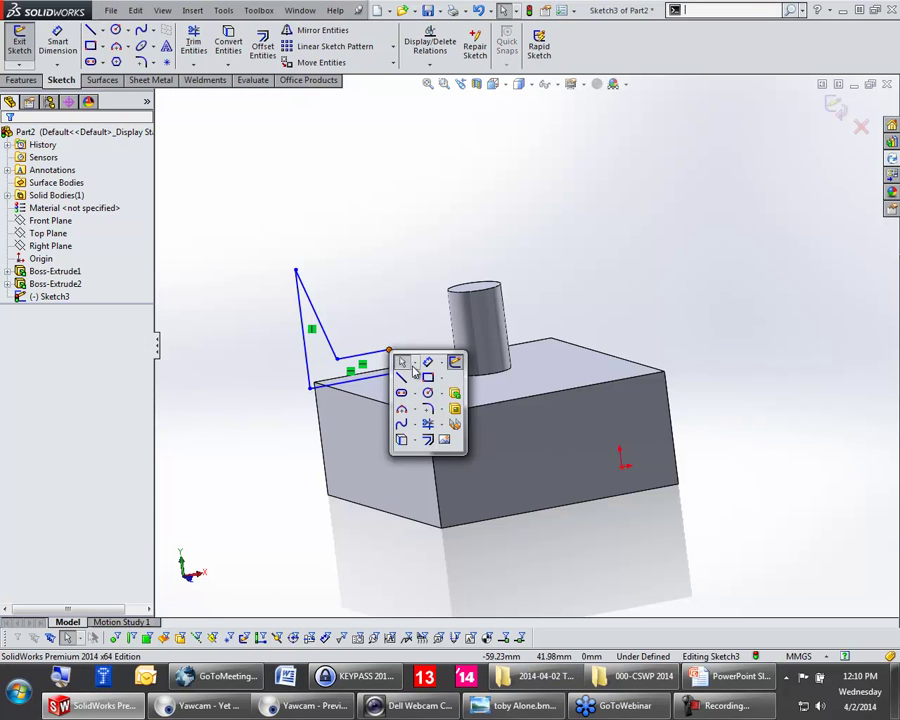
click(408, 382)
click(428, 408)
click(395, 358)
click(378, 256)
key(Escape)
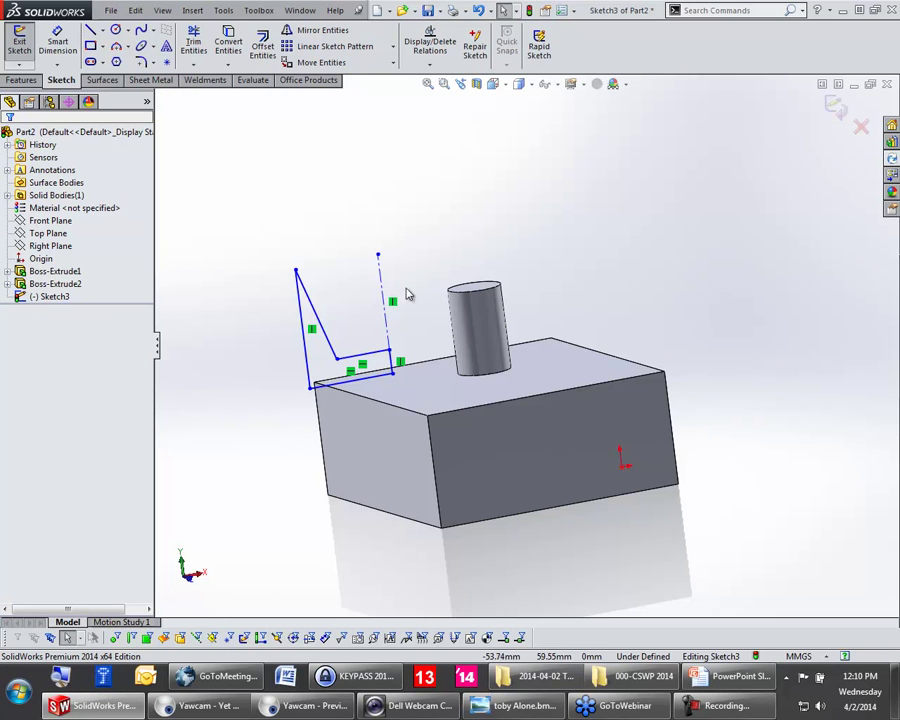
key(ctrl+b)
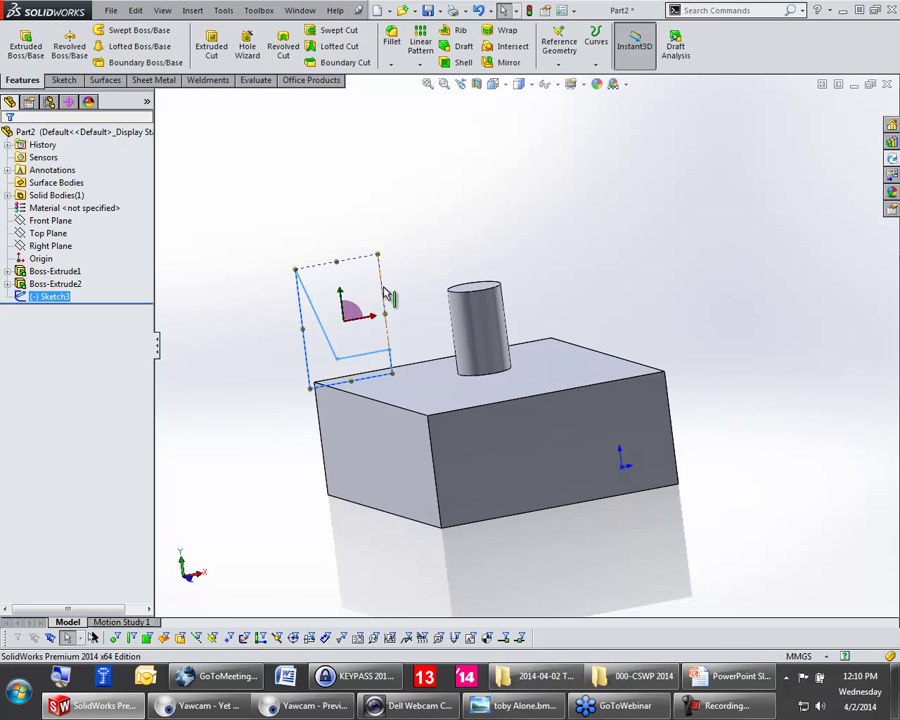
Step: Try to extrude the profile sketch into a solid with its Instant3D arrow and undo the extrusion
click(386, 293)
middle_drag(386, 318, 443, 340)
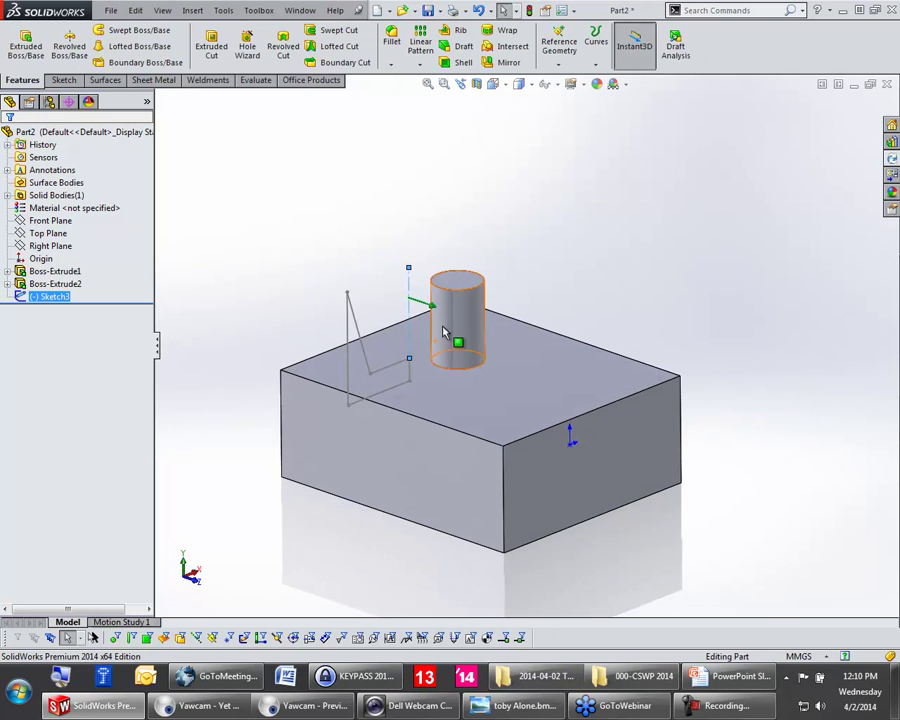
mouse_move(443, 319)
mouse_down()
mouse_move(504, 346)
mouse_move(476, 322)
mouse_move(457, 323)
mouse_up()
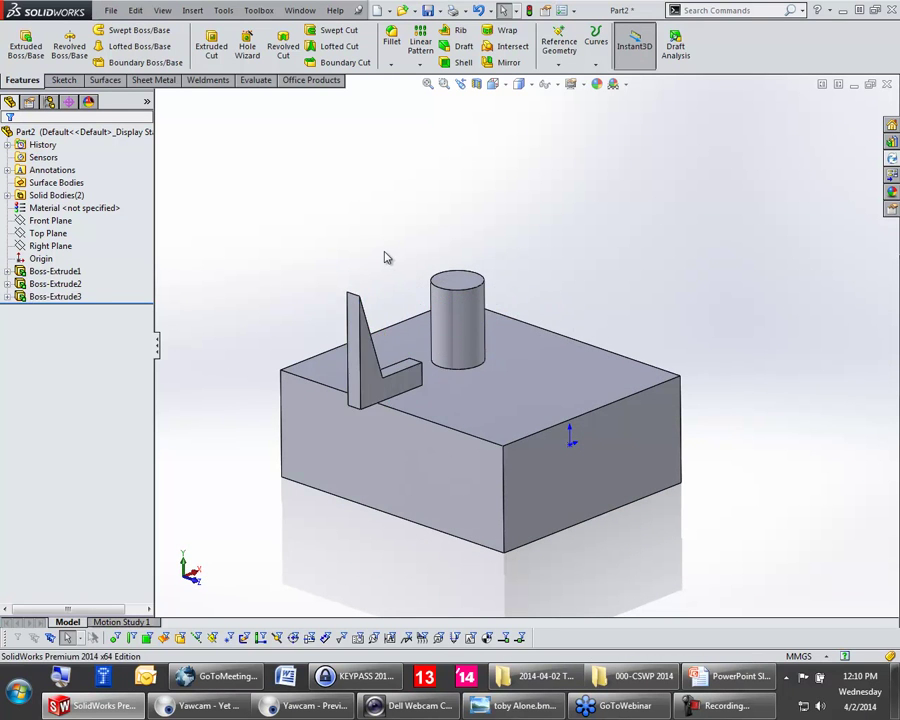
key(ctrl+z)
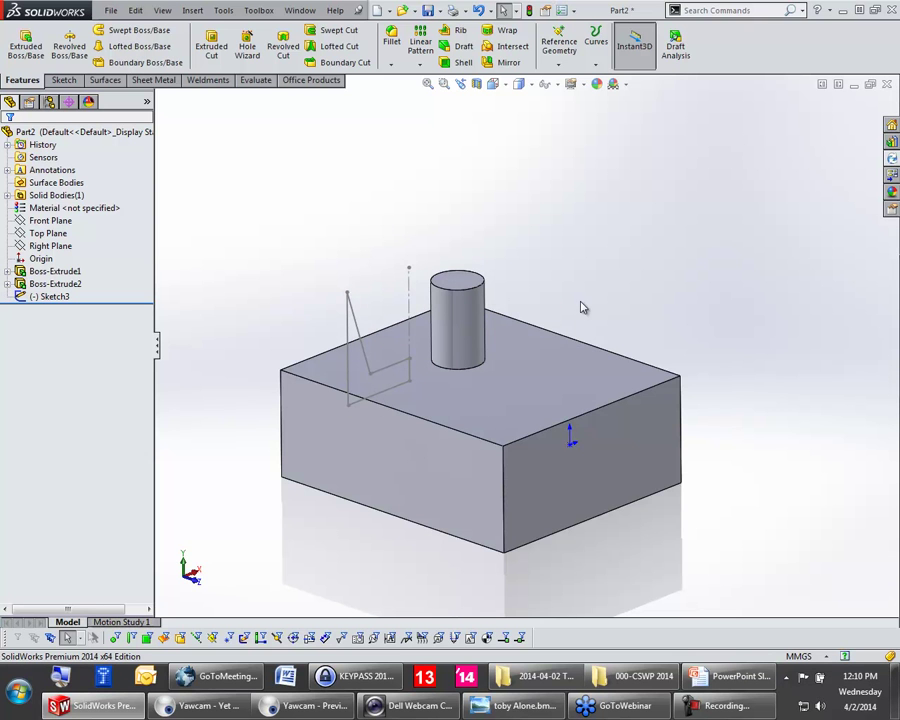
Step: Switch to the browser, go back to the SolidWorks Customer Portal and sign in to its Knowledge Base with the account e-mail and password
double_click(640, 12)
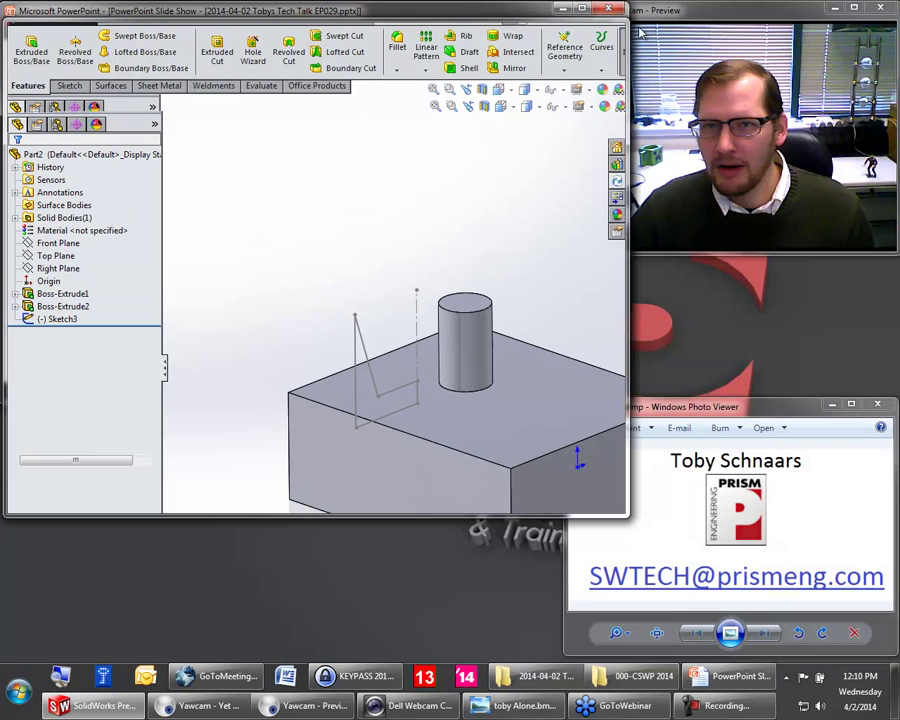
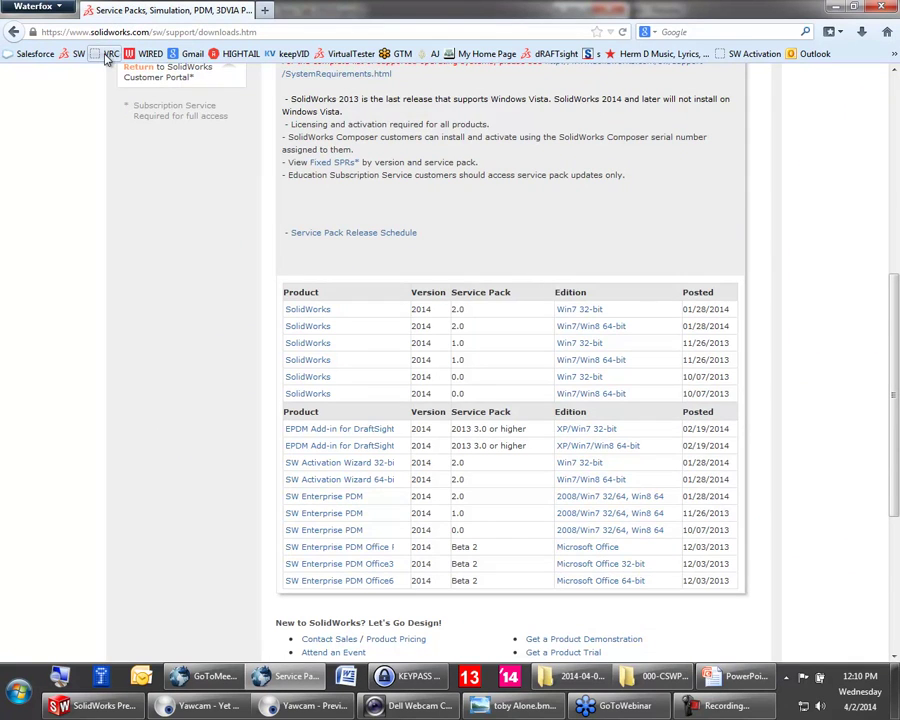
scroll(180, 317, up, 4)
scroll(180, 317, up, 3)
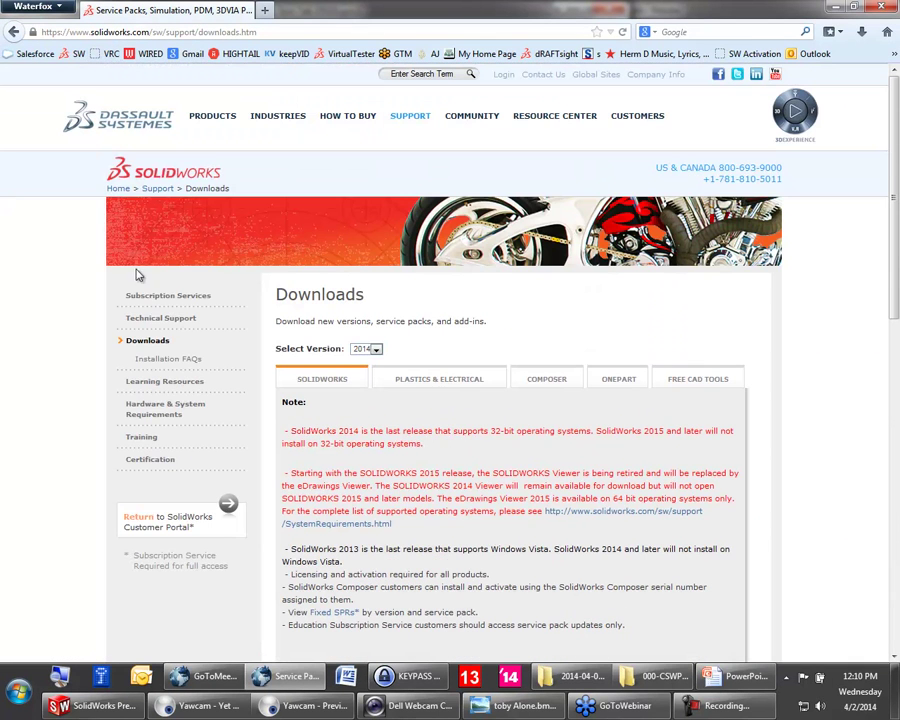
click(13, 31)
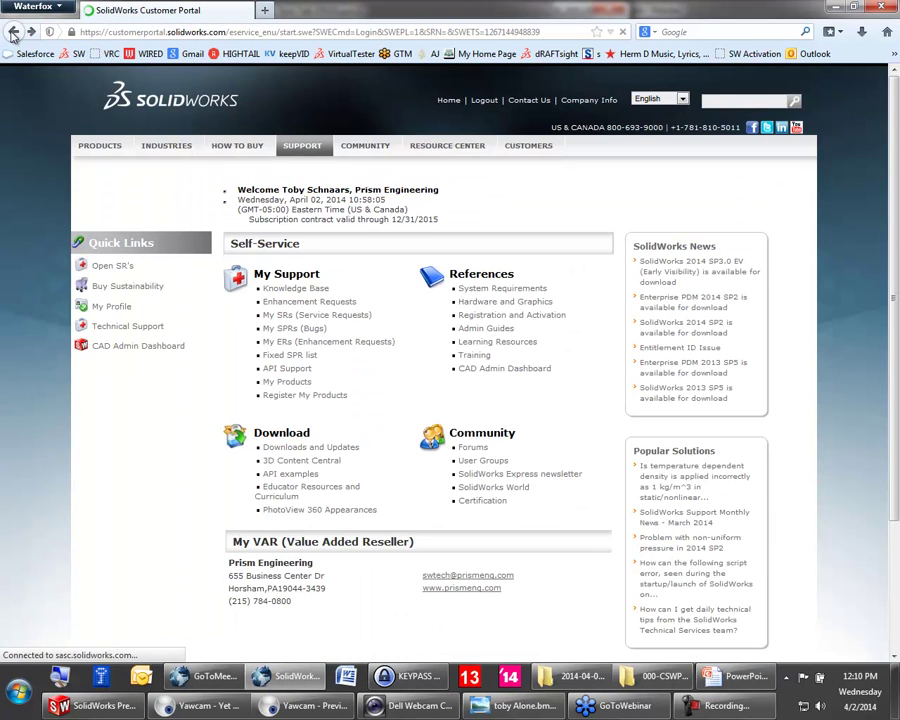
click(304, 289)
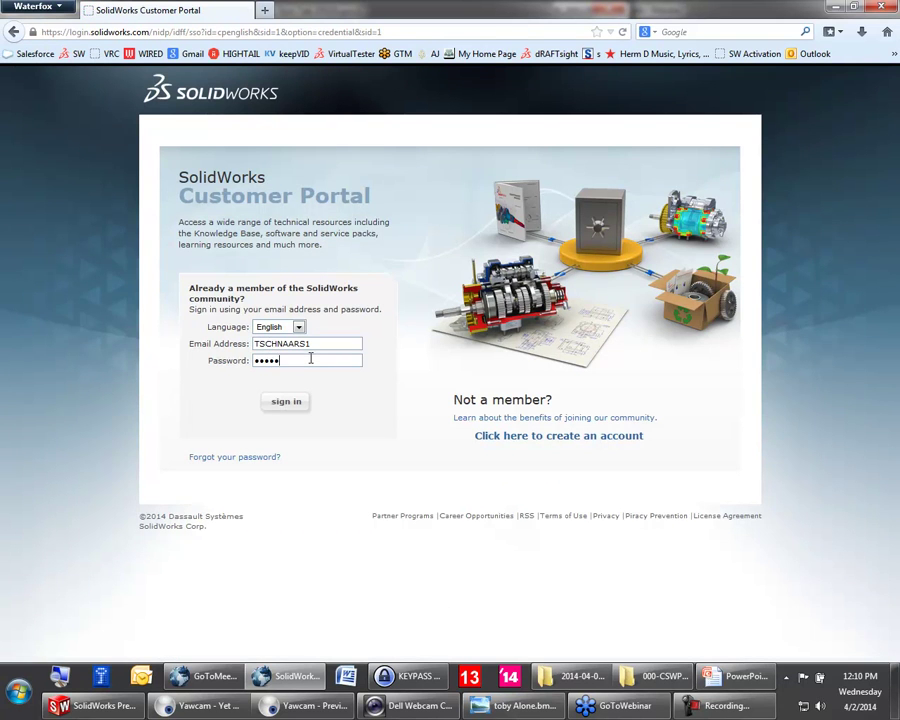
key(Return)
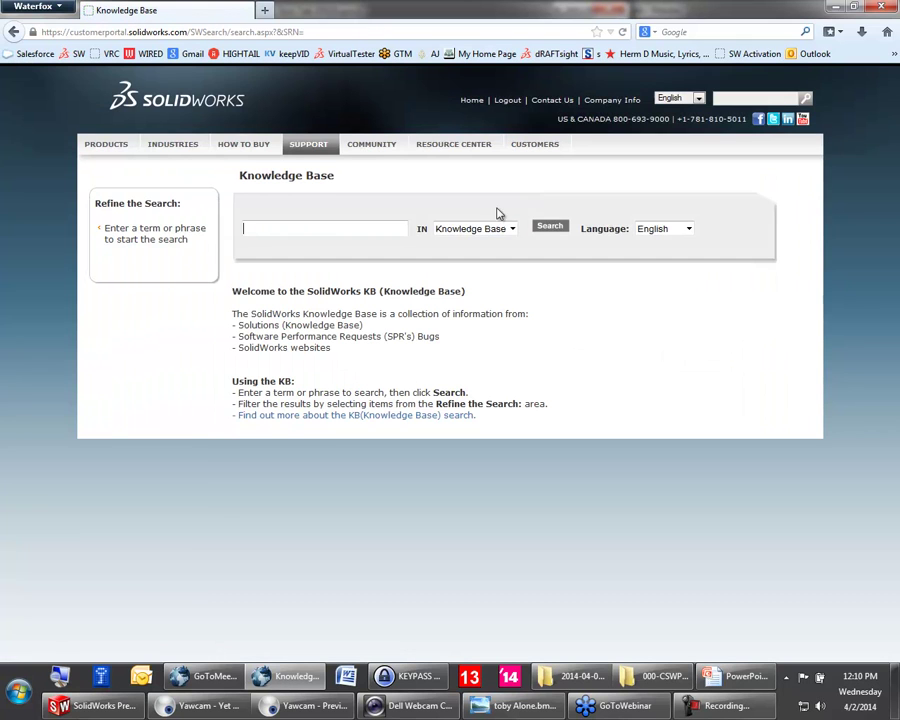
Step: Resume the portal session from its home page and search the Knowledge Base for "instant 3D revolve"
click(471, 101)
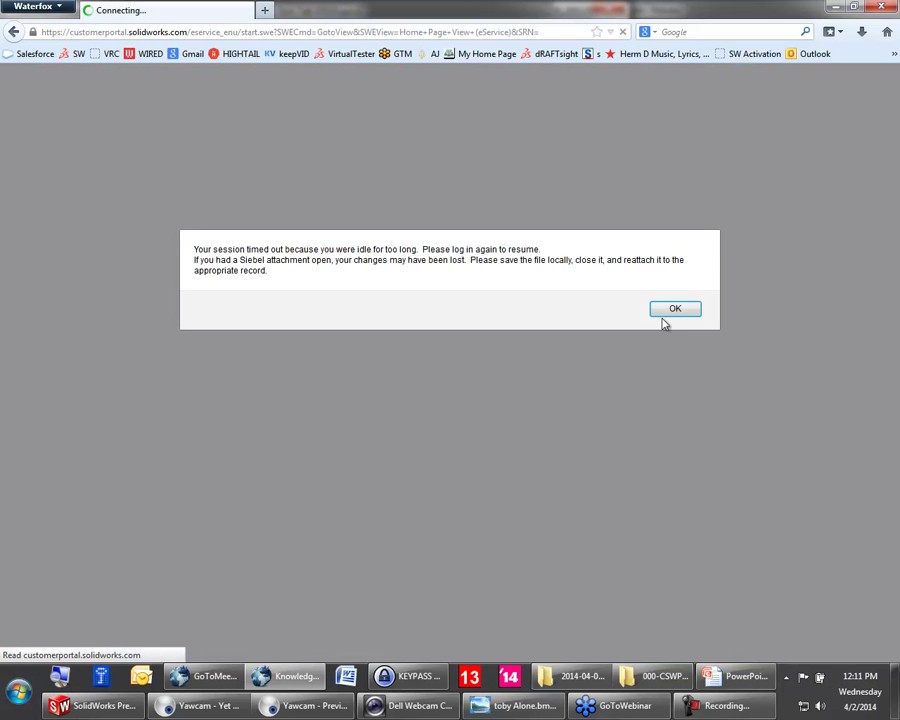
click(682, 311)
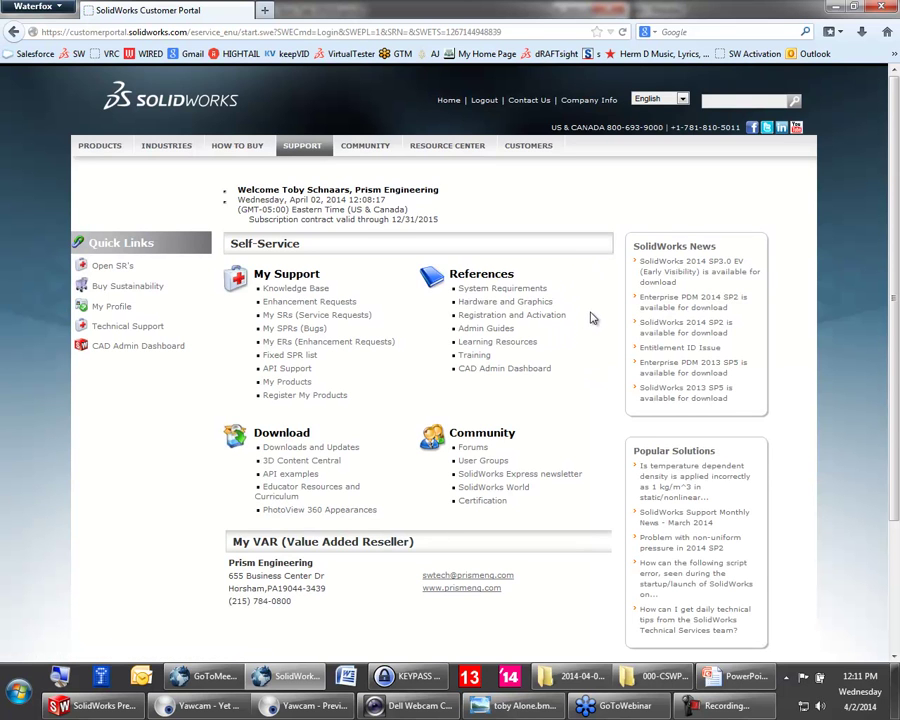
click(293, 288)
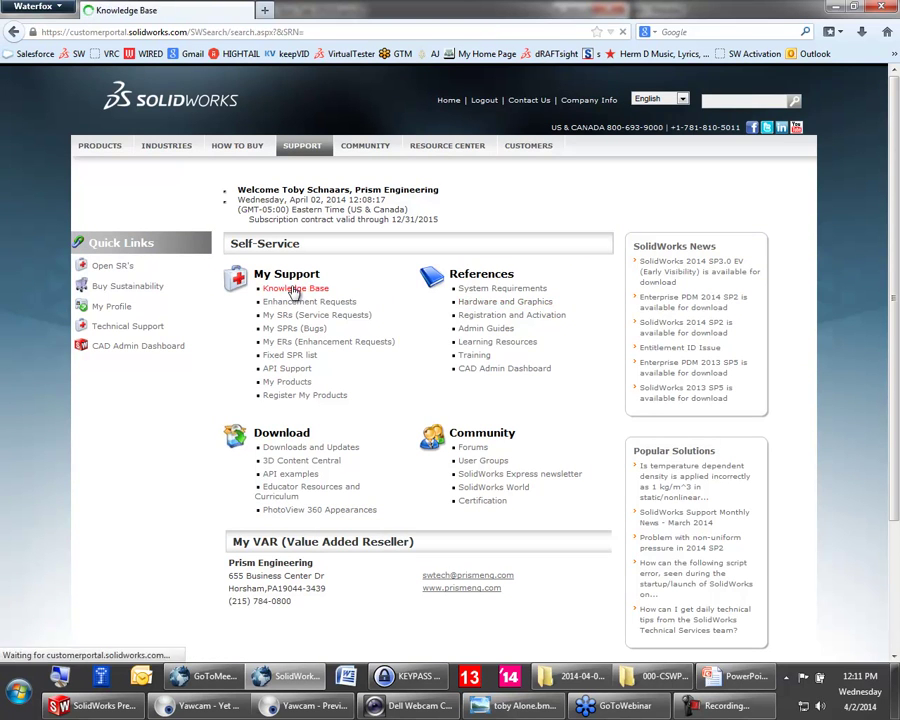
click(276, 224)
text(insta)
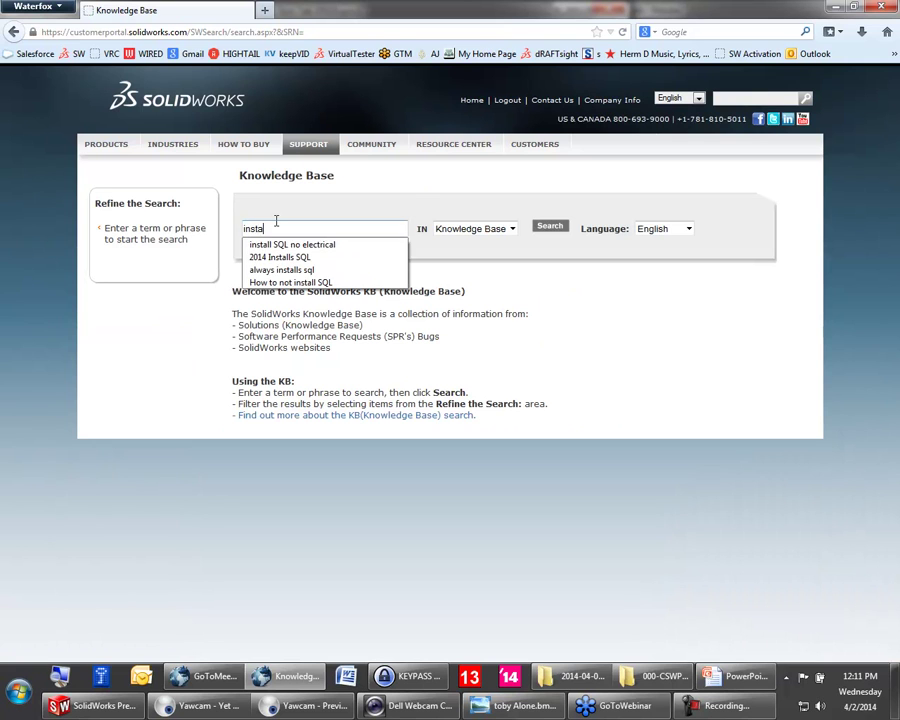
text(nt 3D revolve)
key(Return)
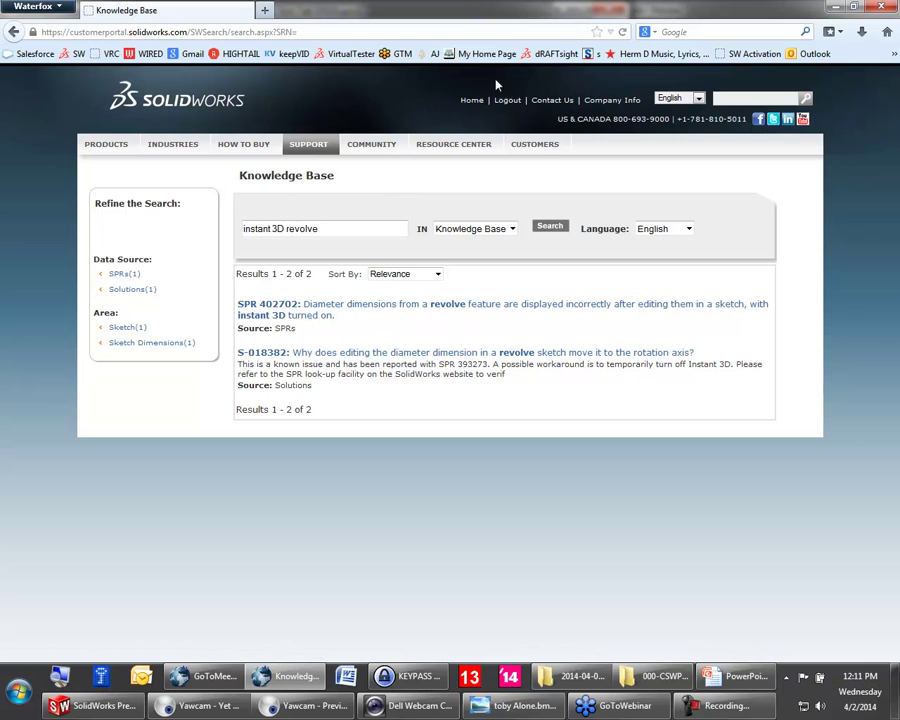
click(837, 8)
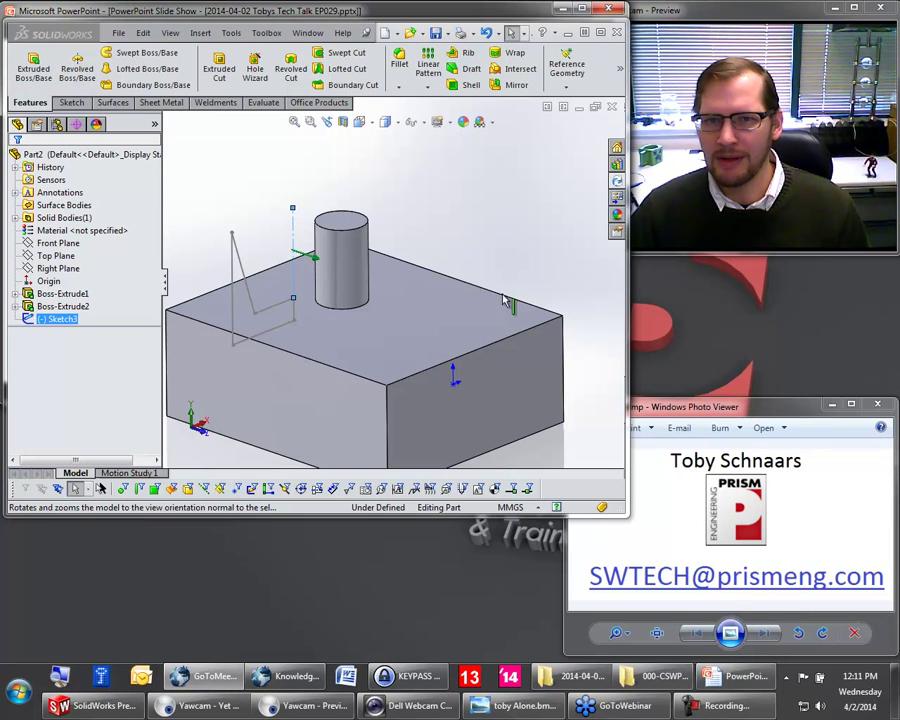
click(462, 214)
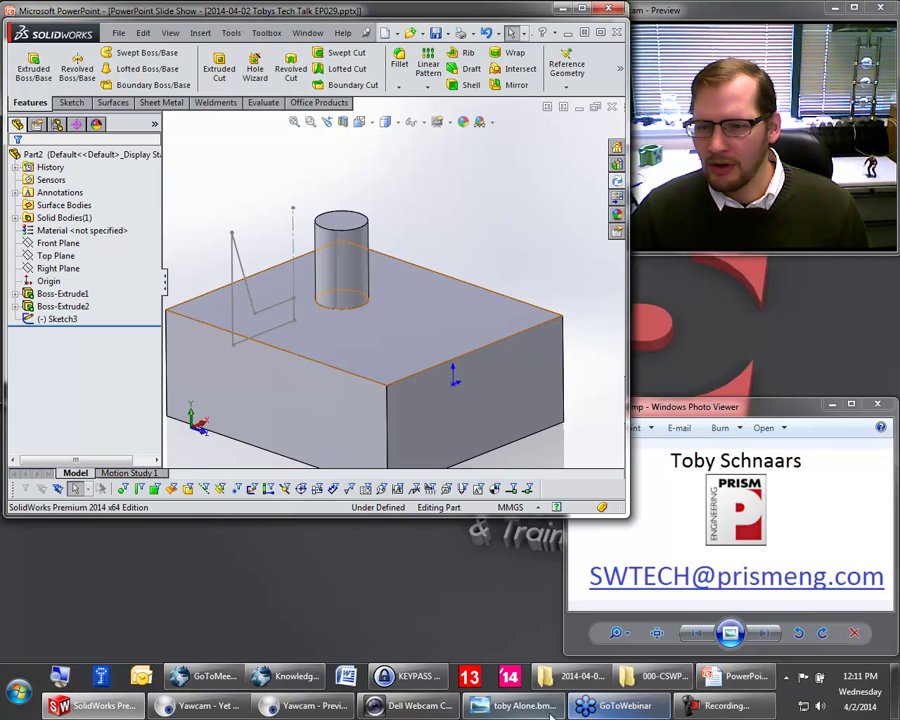
click(296, 676)
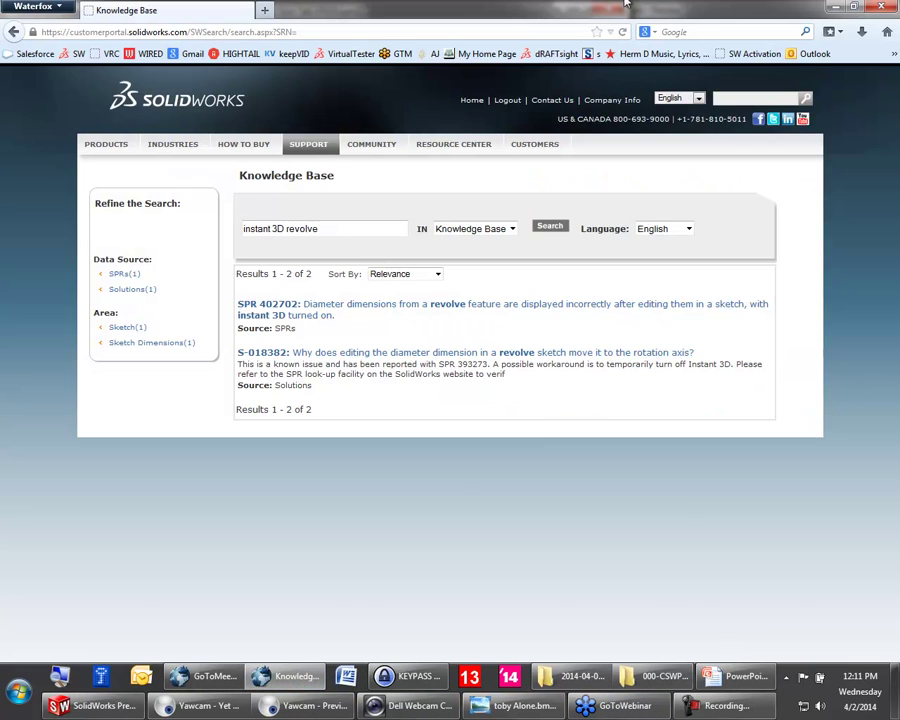
Step: Go to help.solidworks.com in a new browser tab and open the SolidWorks 2014 help
double_click(310, 14)
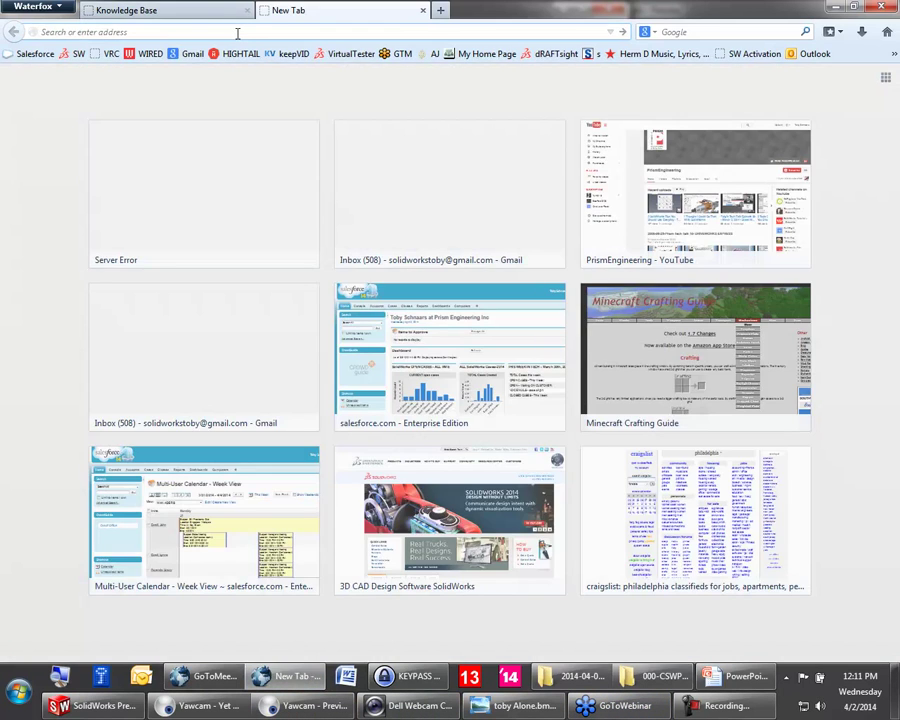
text(help.solidworks.com)
key(Return)
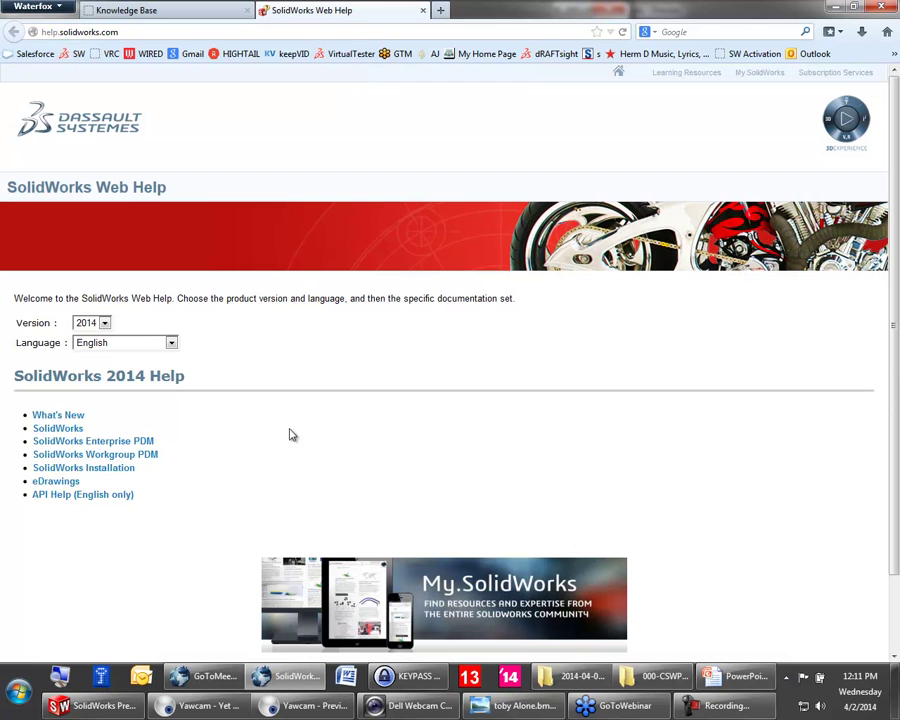
scroll(262, 428, down, 2)
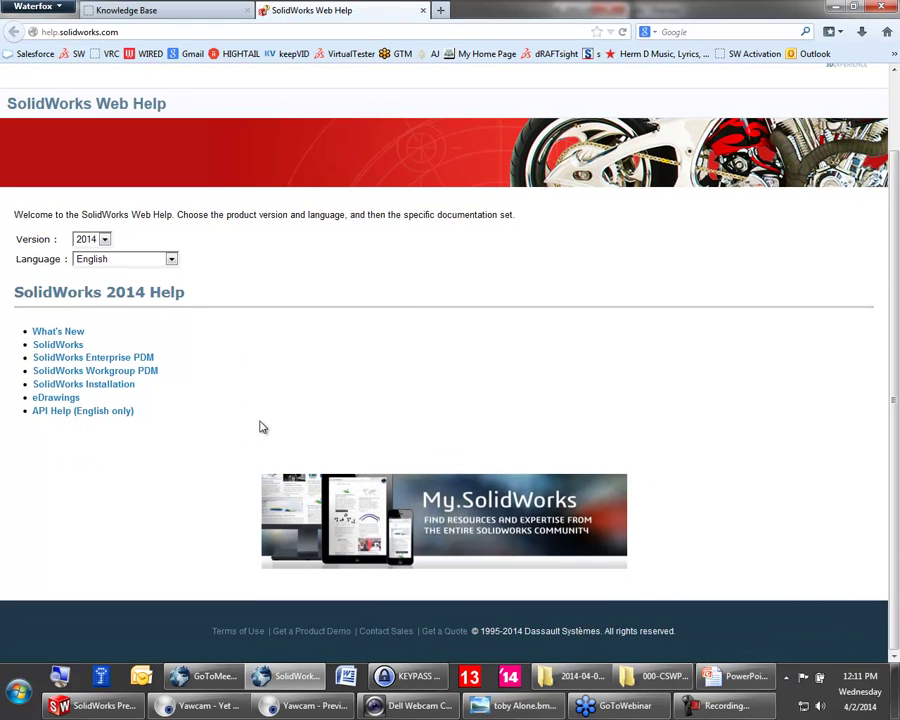
scroll(262, 428, up, 2)
click(62, 428)
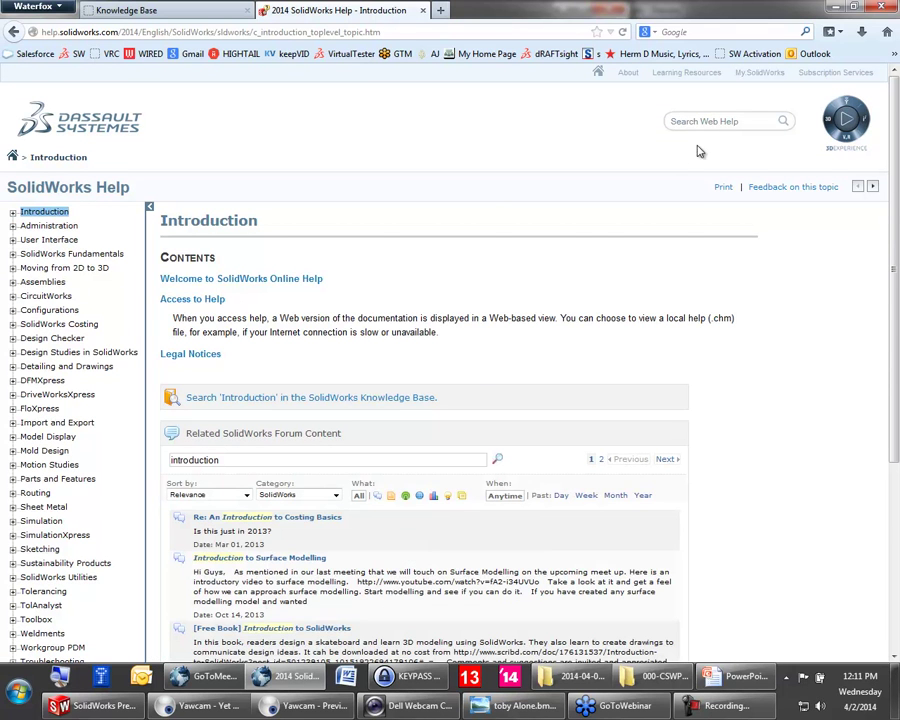
Step: Search the web help for "instant 3D" and repeat the search spelled "instant3D"
click(712, 116)
text(instant 3D)
key(Return)
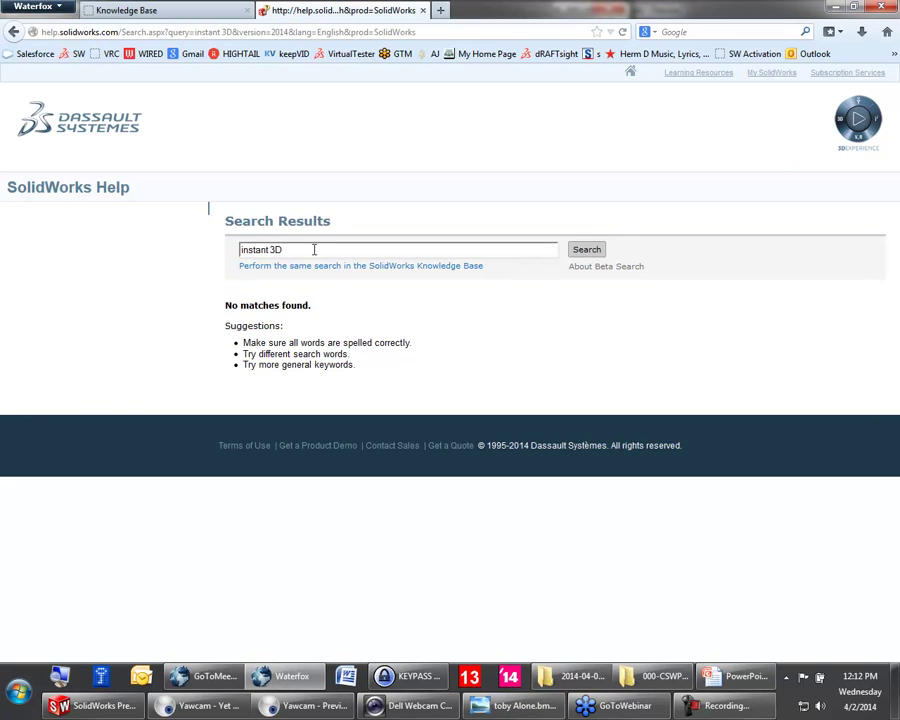
click(271, 250)
key(Return)
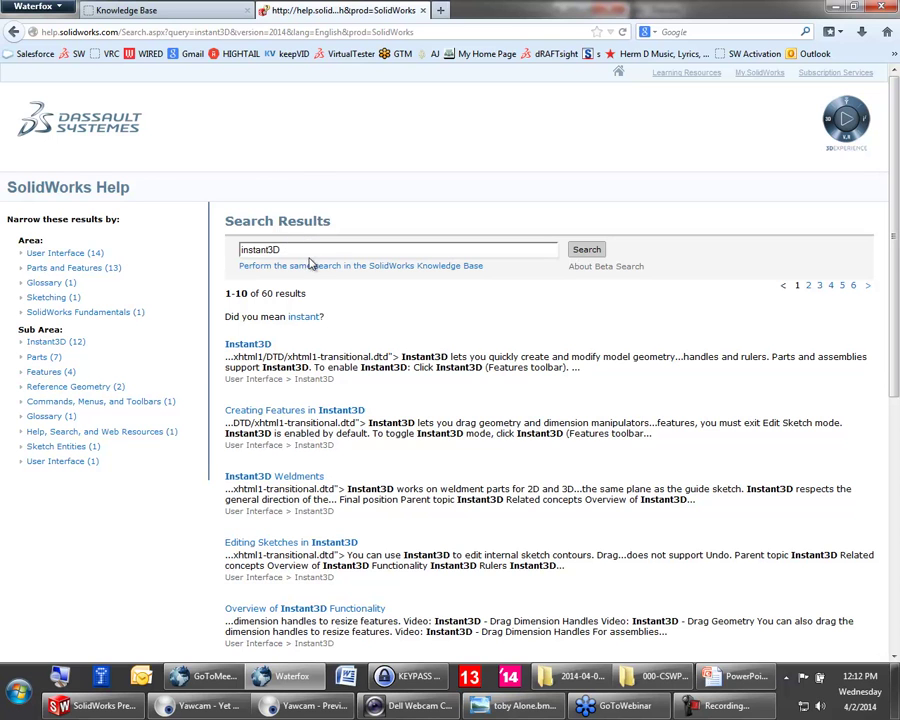
Step: Repeat the Knowledge Base search with the query "instant3D revolve"
click(181, 11)
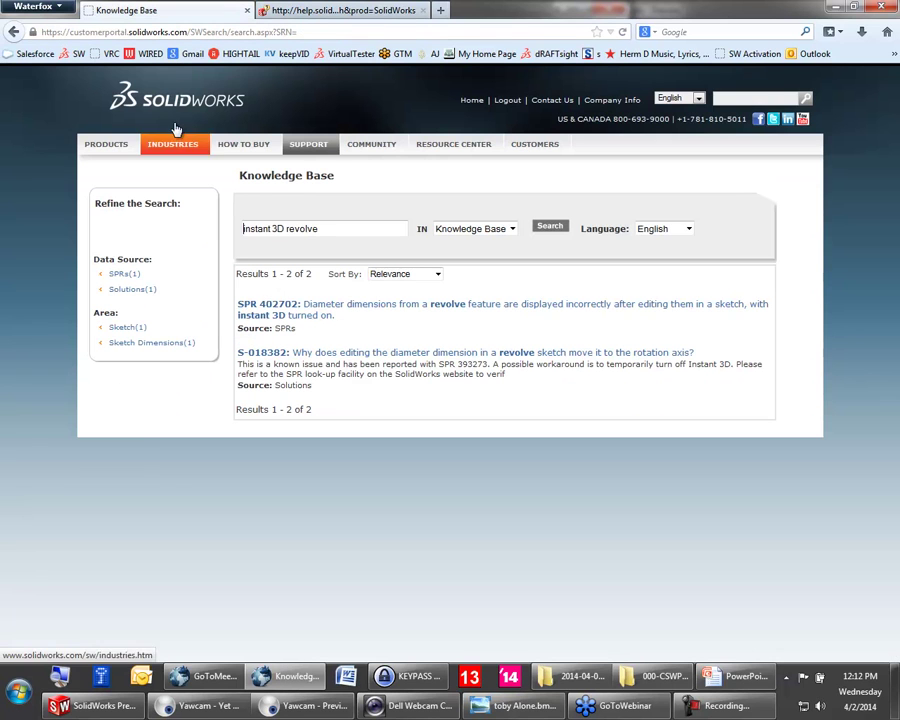
click(268, 228)
key(BackSpace)
key(Return)
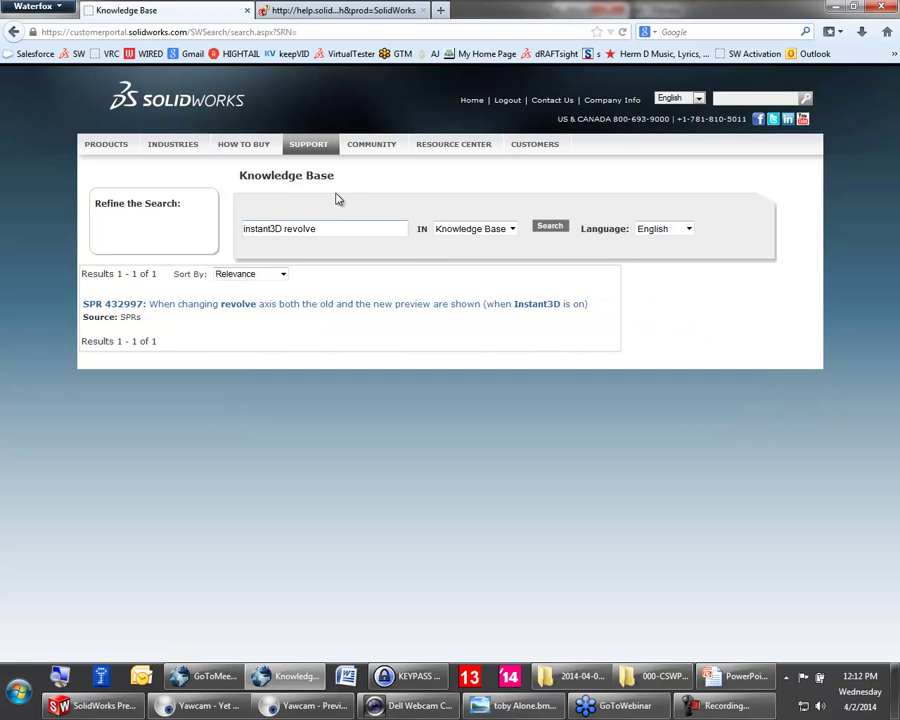
Step: Browse the web help results by the Instant3D sub area, clear that filter and open the topic Creating Features in Instant3D
click(311, 10)
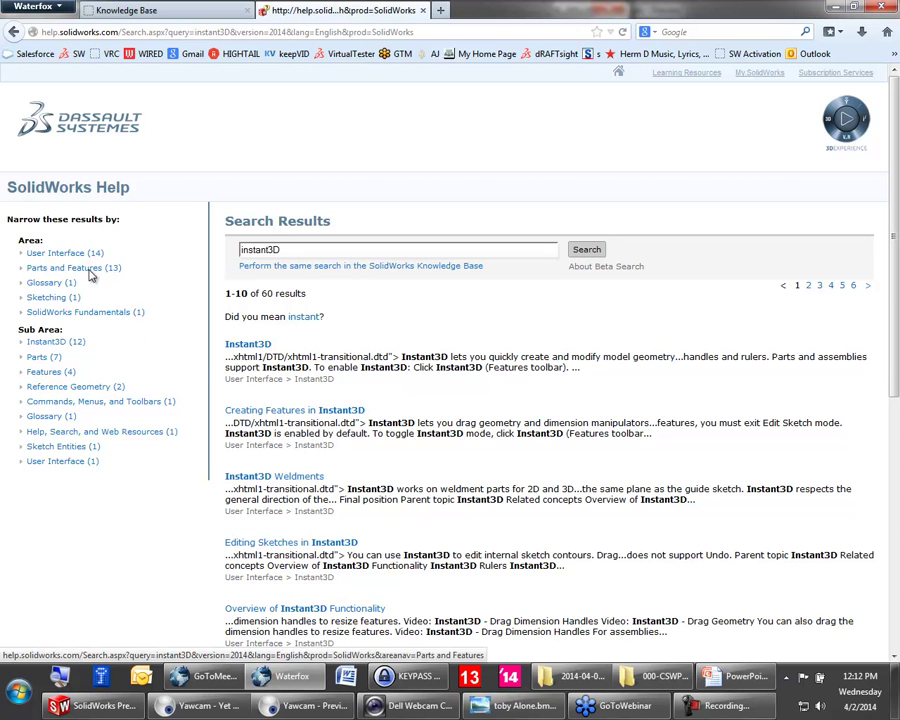
click(45, 341)
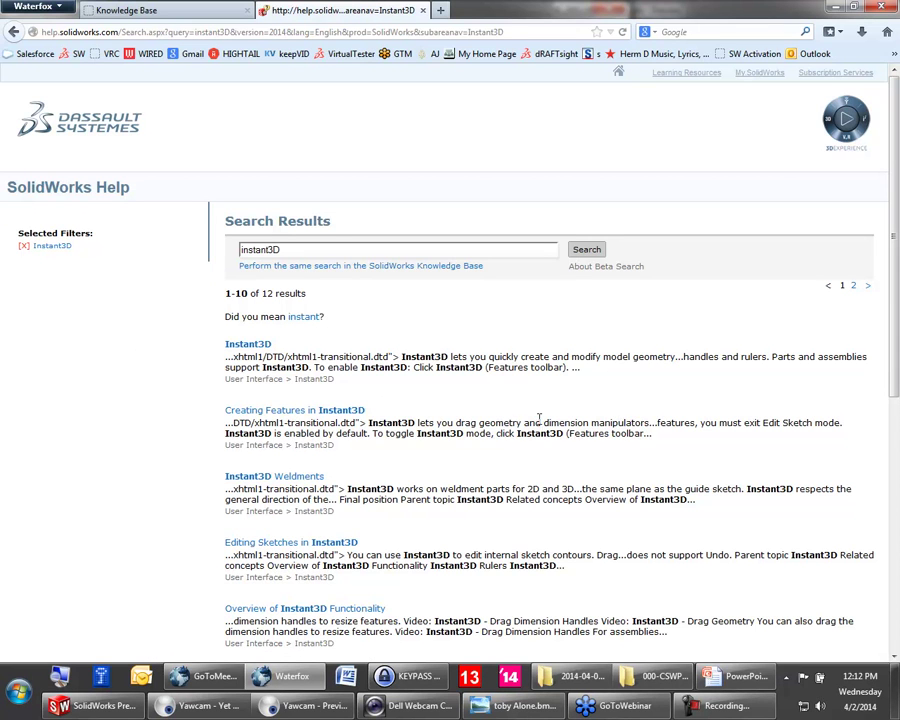
click(40, 245)
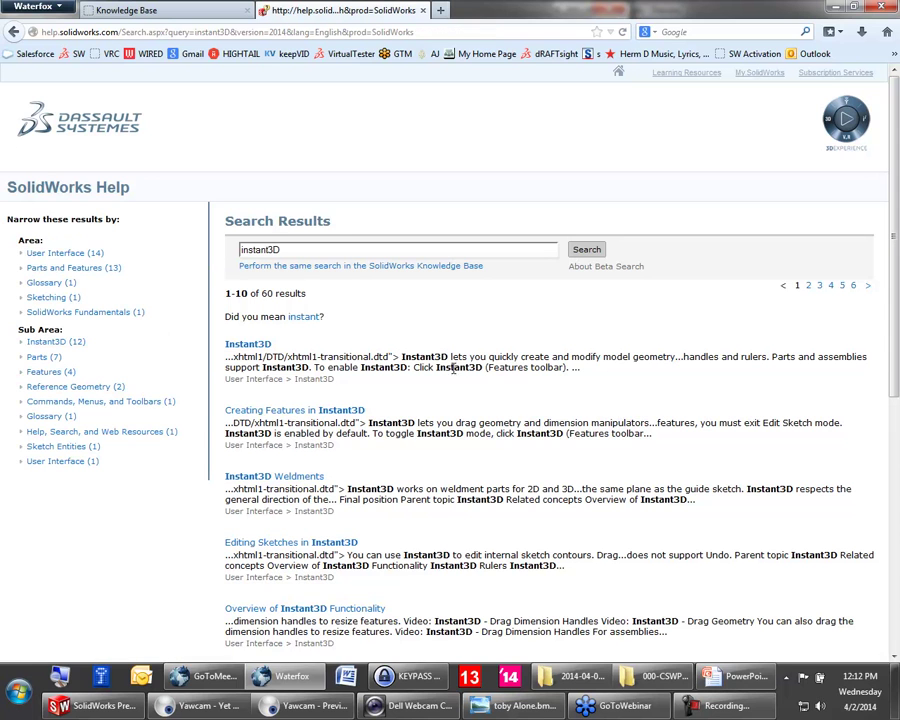
click(329, 411)
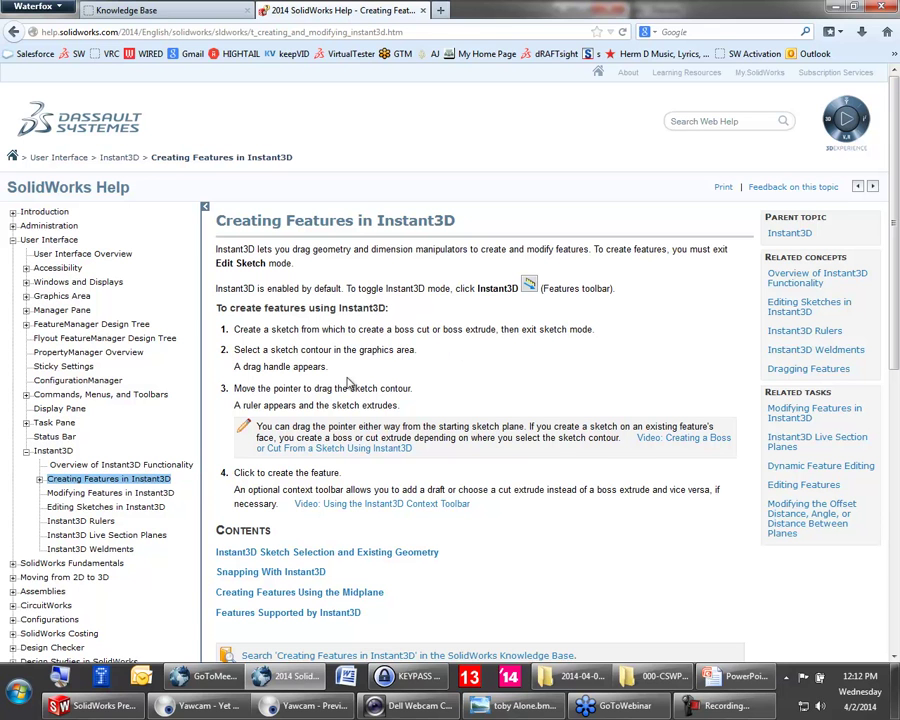
Step: Switch back to SolidWorks and maximize its window with the whole block in view
click(835, 7)
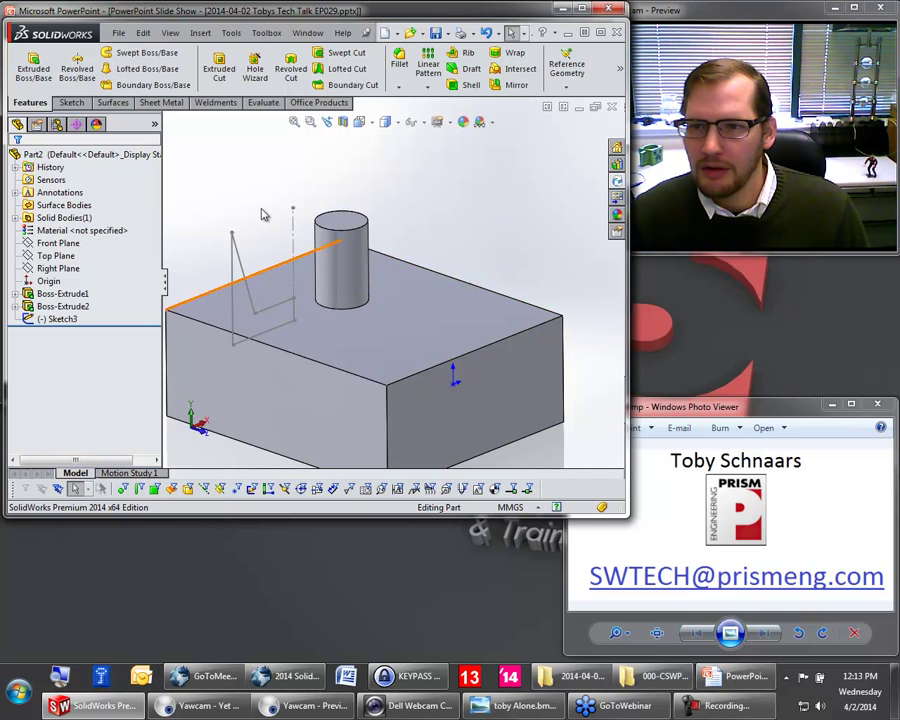
scroll(321, 301, up, 3)
scroll(365, 350, up, 2)
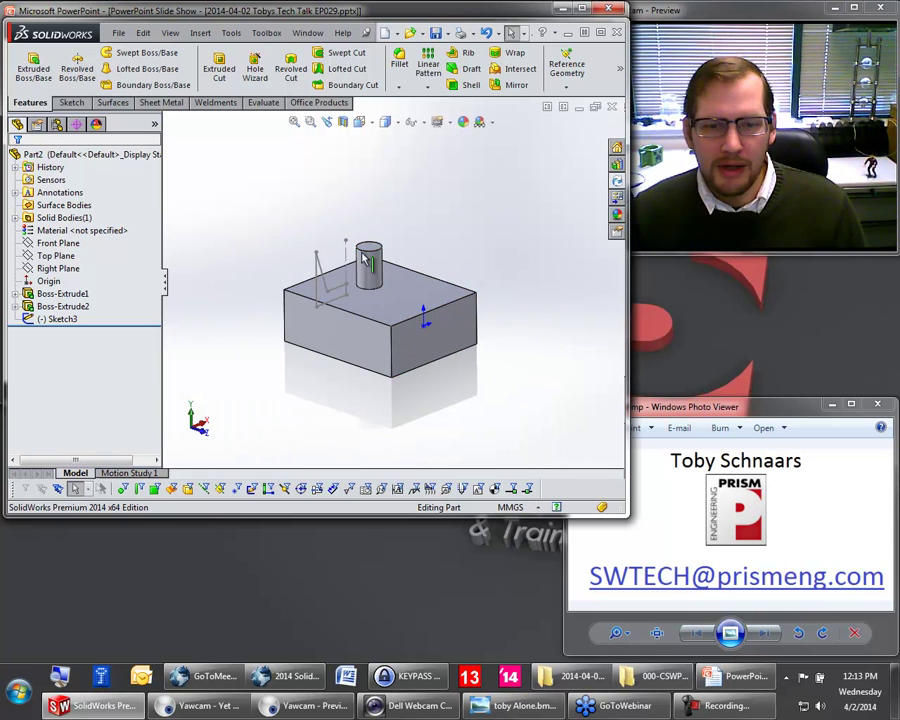
click(598, 34)
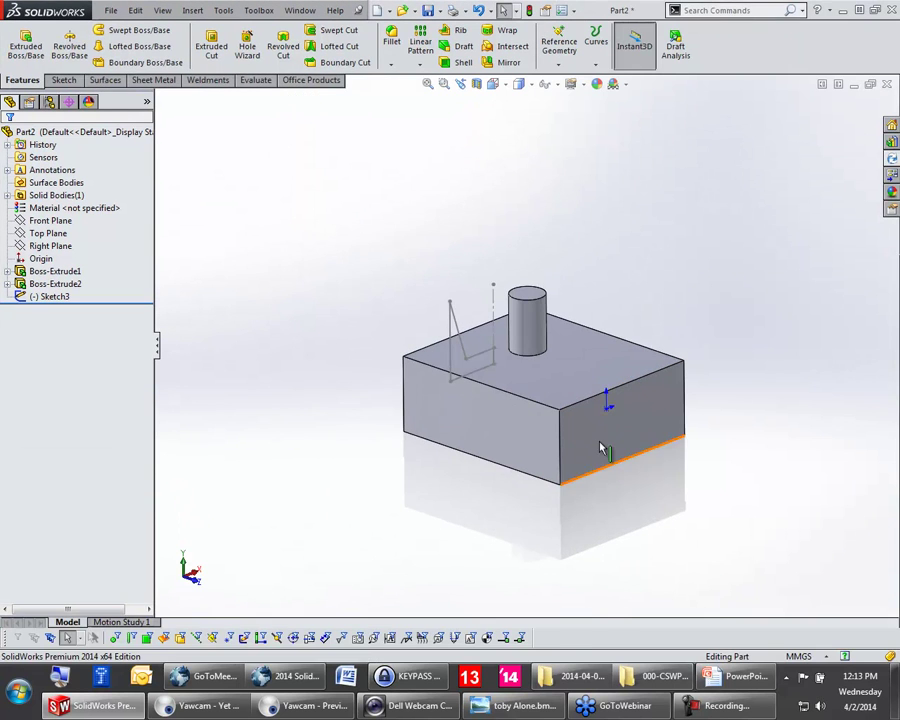
Step: Reduce the block's height to 29.23 mm with its Instant3D dimension handle and turn Instant3D off
click(601, 446)
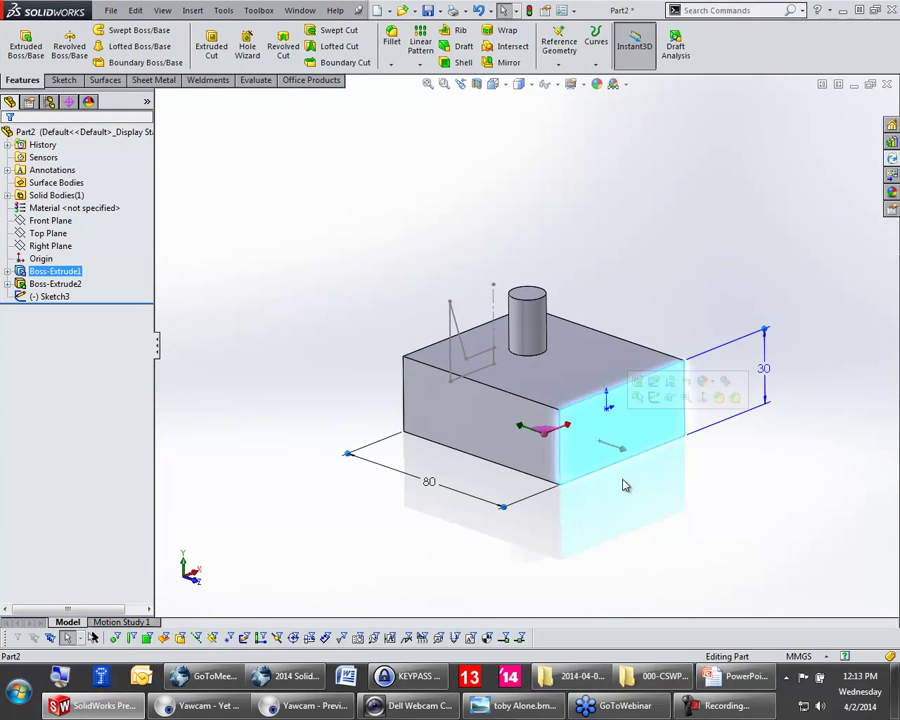
mouse_move(766, 333)
mouse_down()
mouse_move(766, 358)
mouse_move(768, 330)
mouse_up()
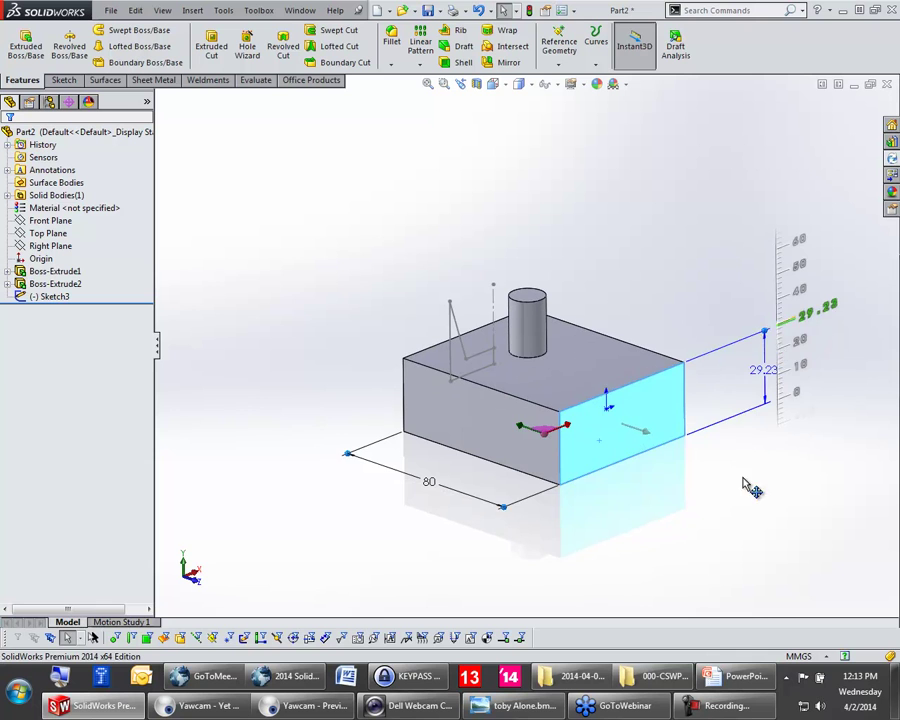
click(743, 480)
click(625, 63)
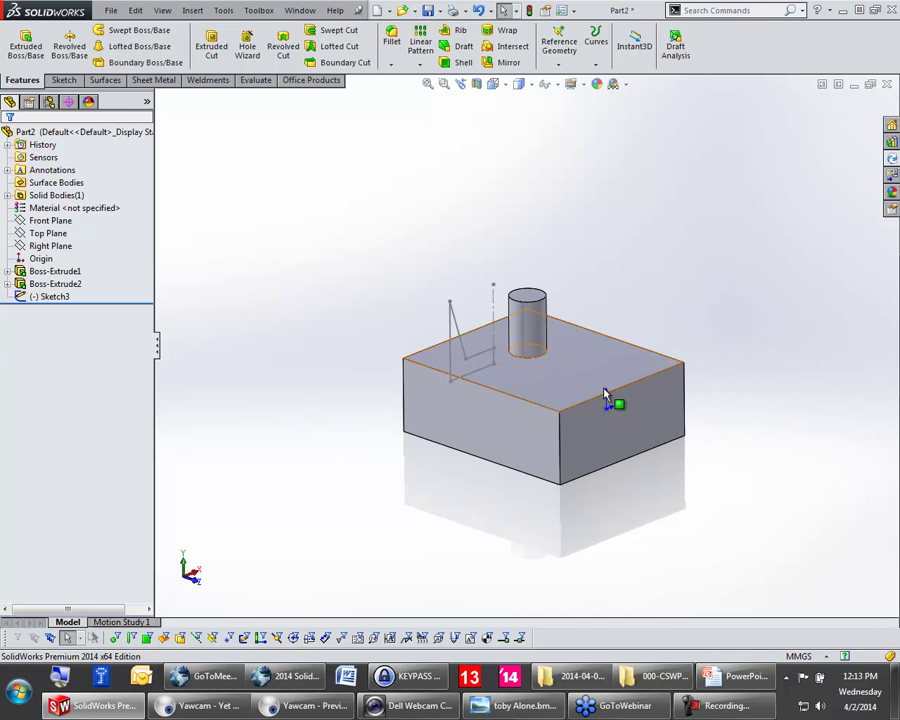
Step: Set the block's height dimension to 20 mm and rebuild the model with Instant3D off
click(607, 390)
double_click(771, 373)
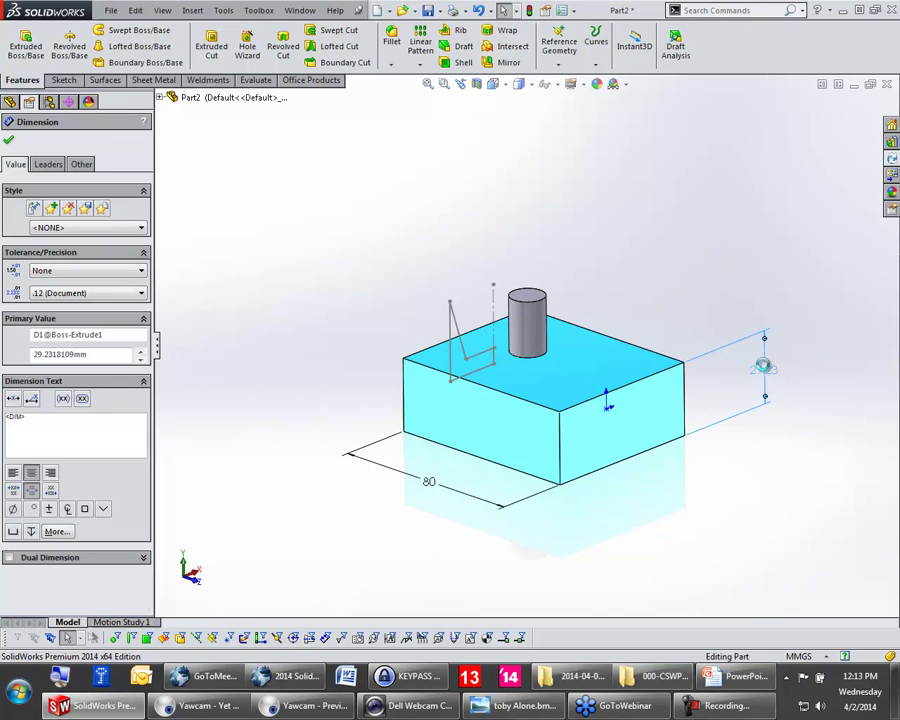
text(20)
key(Return)
click(716, 242)
key(ctrl+b)
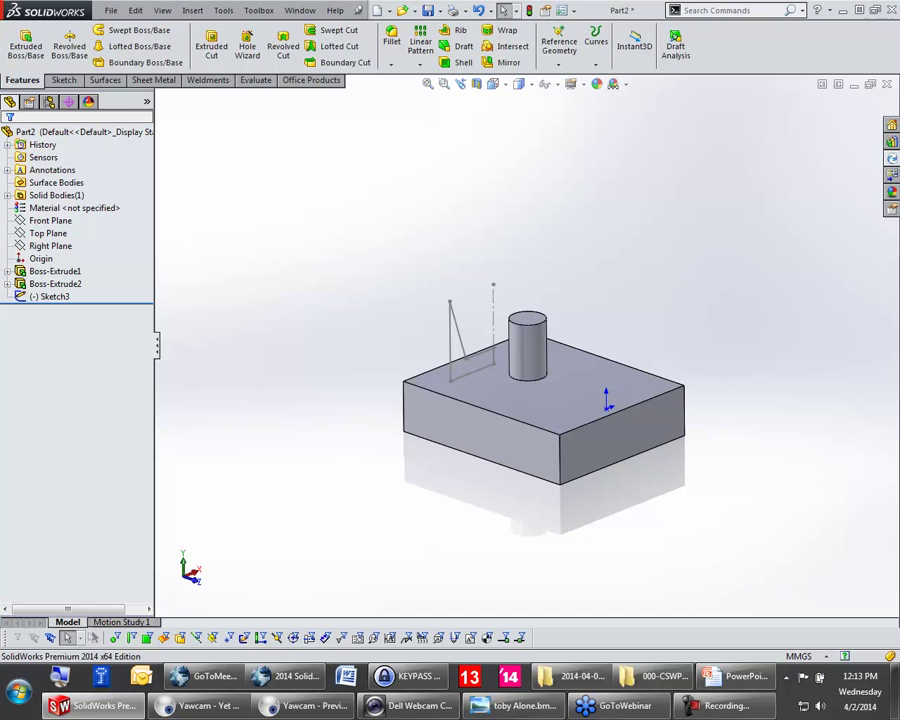
Step: Turn Instant3D back on and stretch the block's height to 30 mm along the on-screen ruler
click(634, 44)
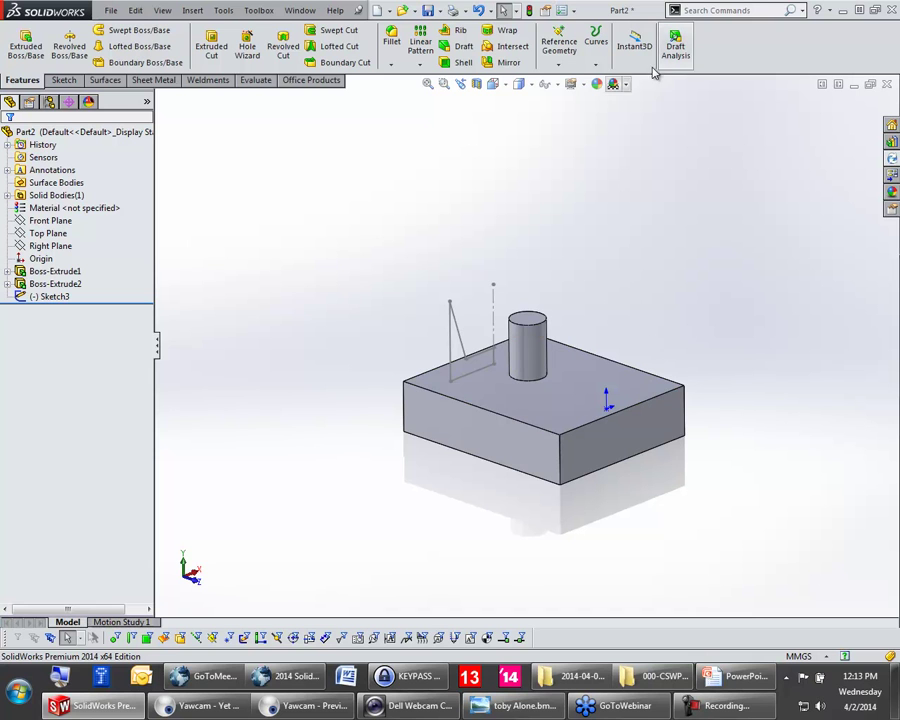
click(596, 404)
drag(717, 362, 783, 328)
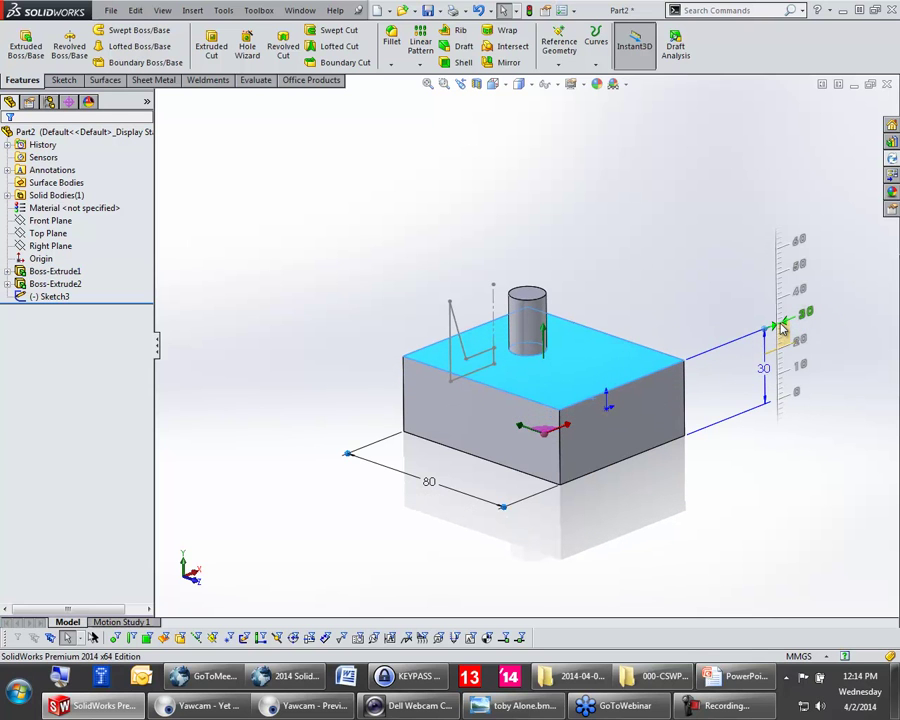
click(642, 252)
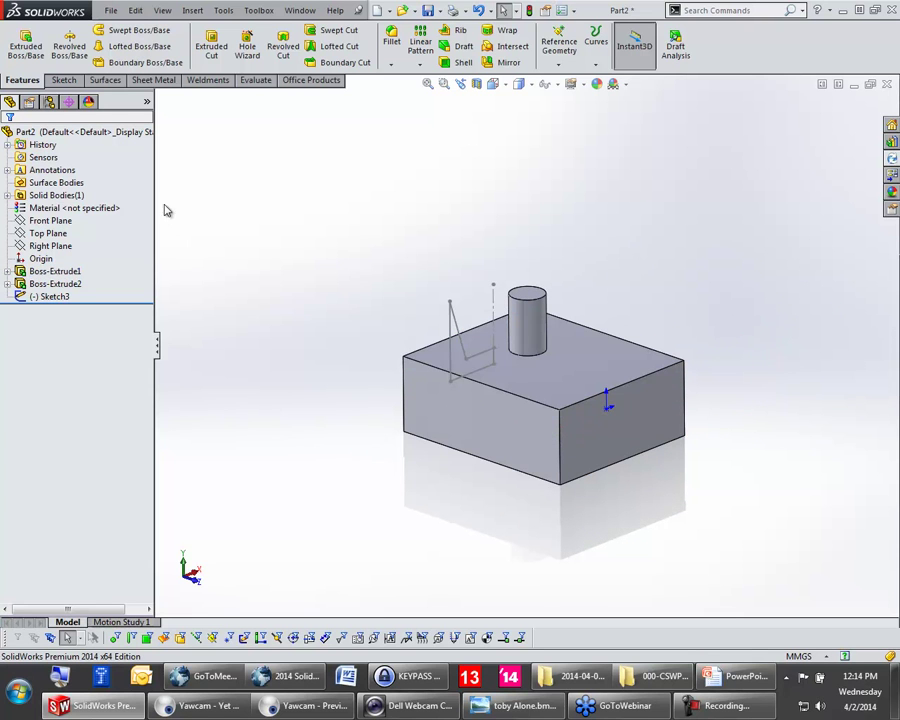
Step: Create two parallel planes in front of the block, offset from the Front Plane at a spacing of about 151.76 mm
scroll(747, 464, up, 2)
scroll(709, 400, down, 4)
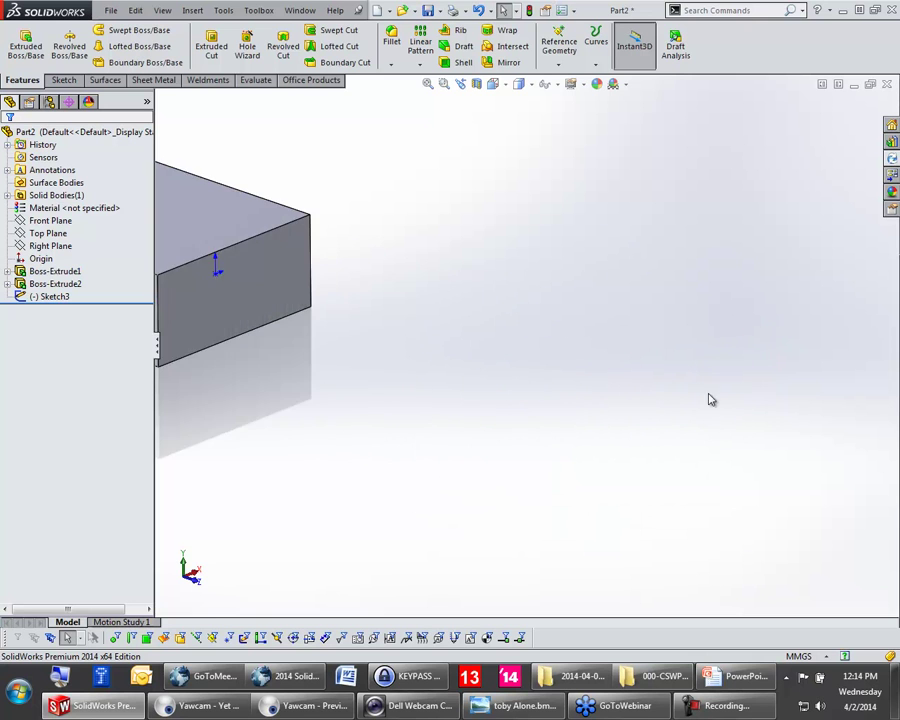
scroll(436, 394, up, 5)
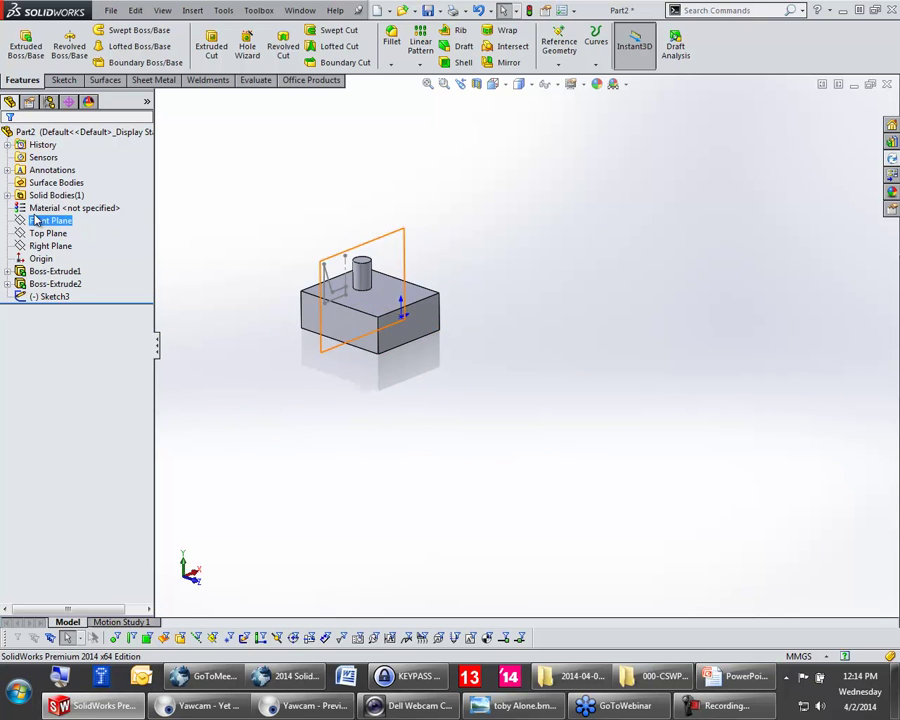
click(60, 208)
ctrl+click(50, 233)
click(50, 220)
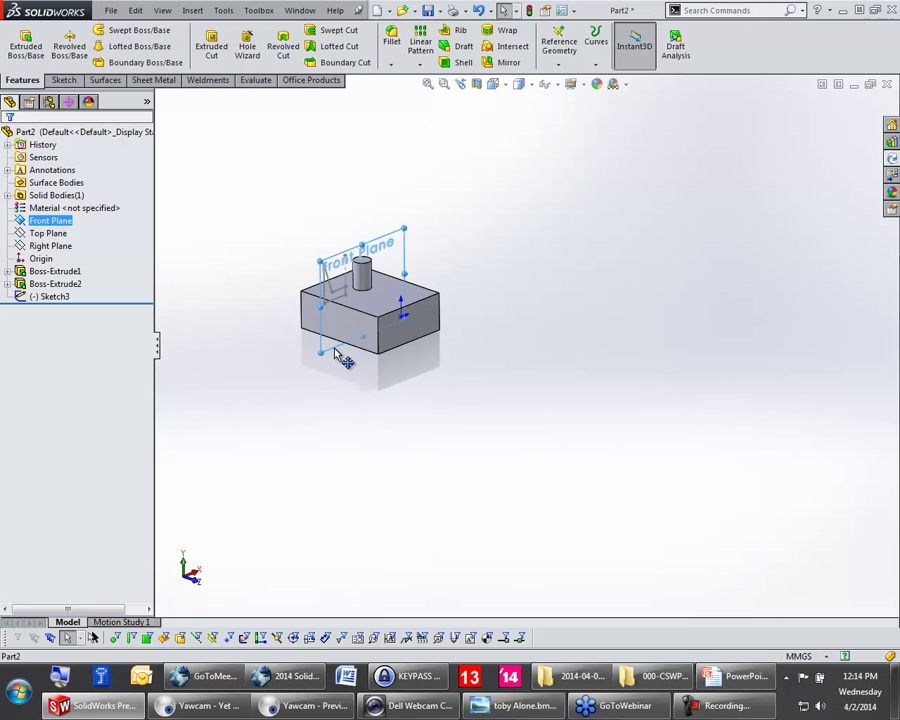
ctrl+drag(430, 388, 494, 397)
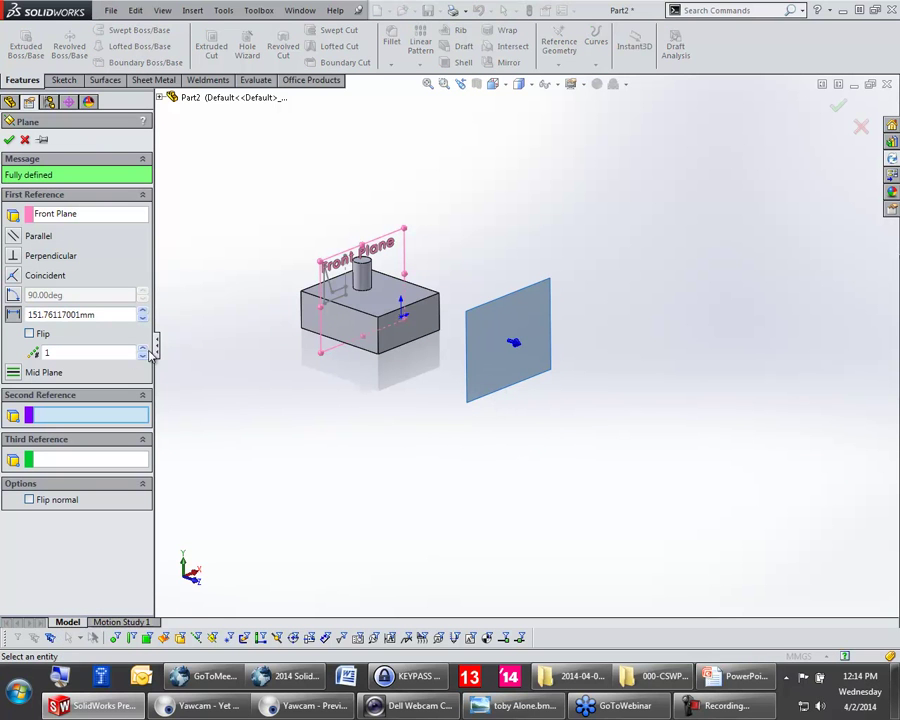
click(143, 349)
click(9, 140)
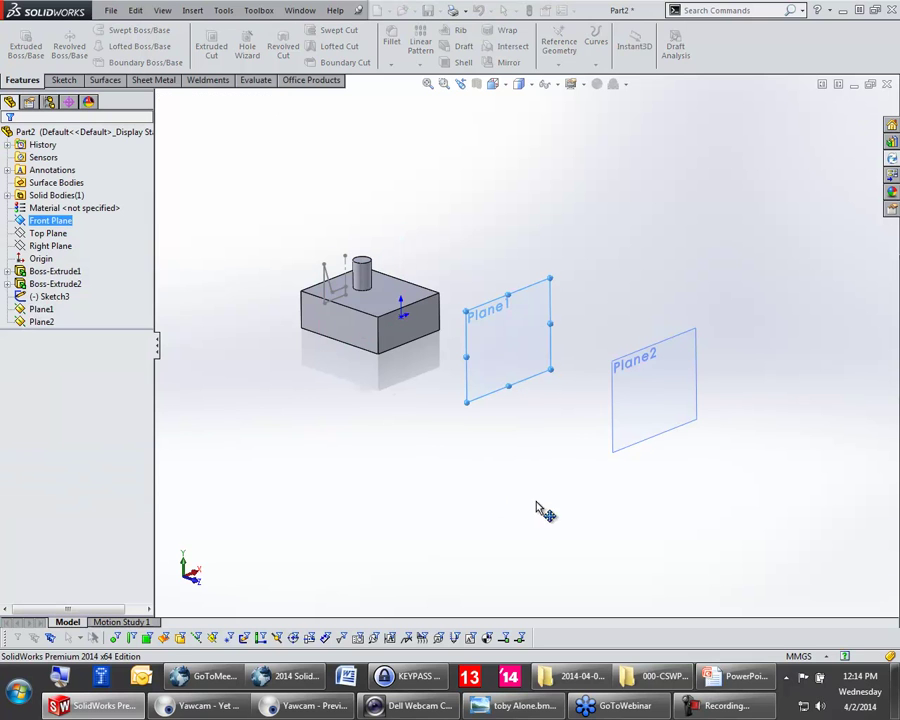
Step: Start a sketch on Plane1 and draw a corner rectangle about 167 mm wide and 50 mm high
click(516, 304)
click(573, 246)
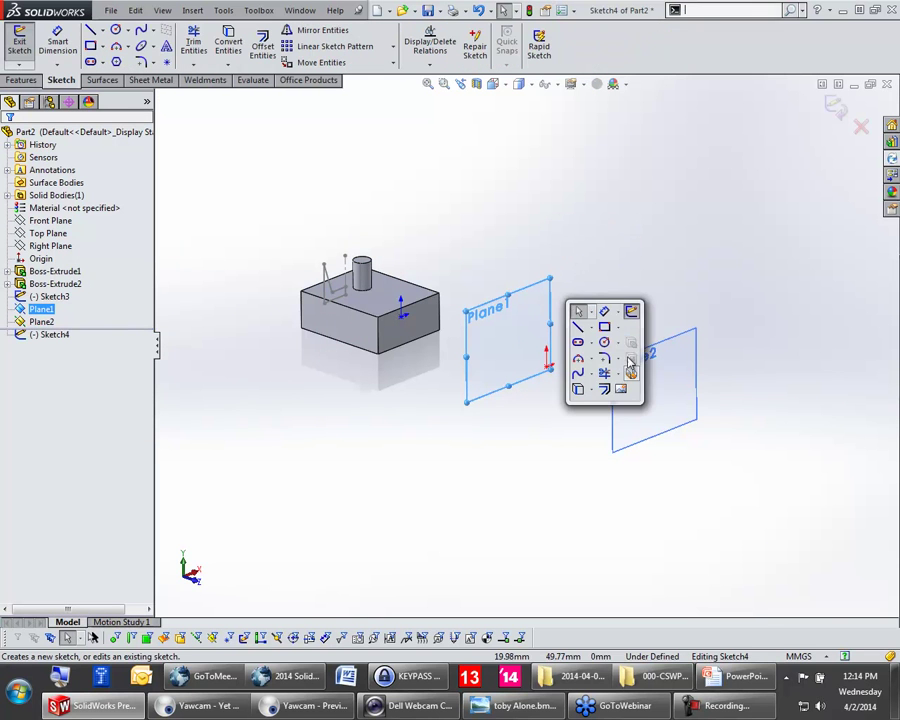
click(604, 327)
click(579, 311)
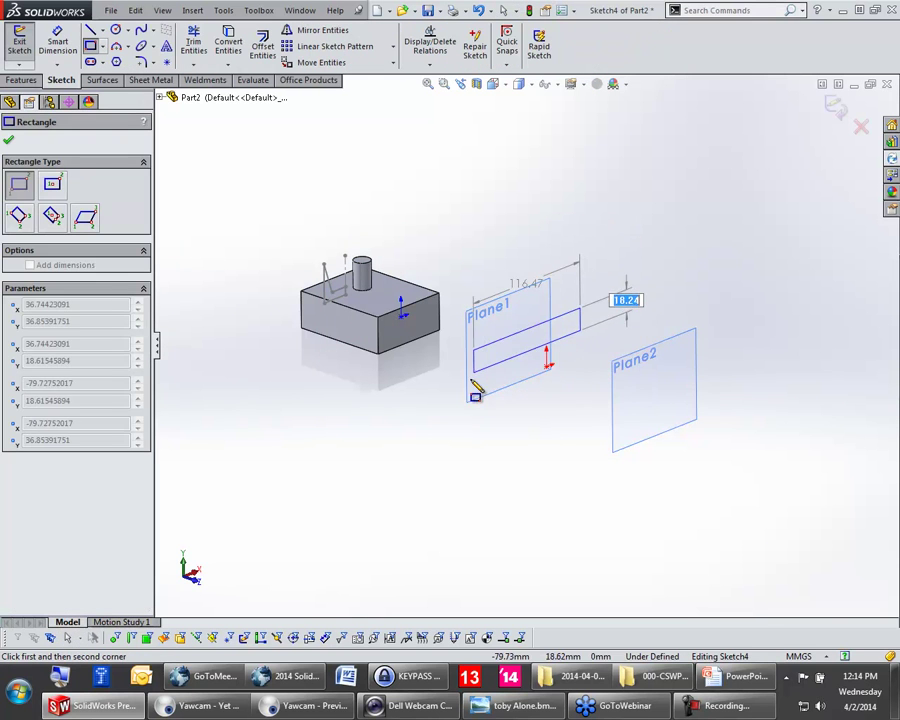
click(430, 430)
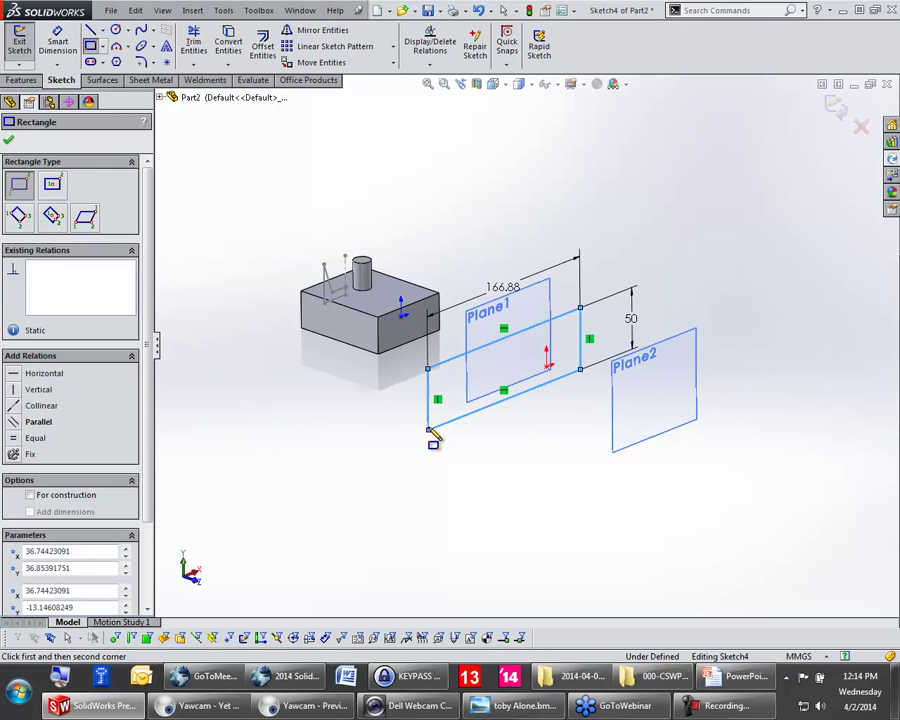
key(Escape)
key(Escape)
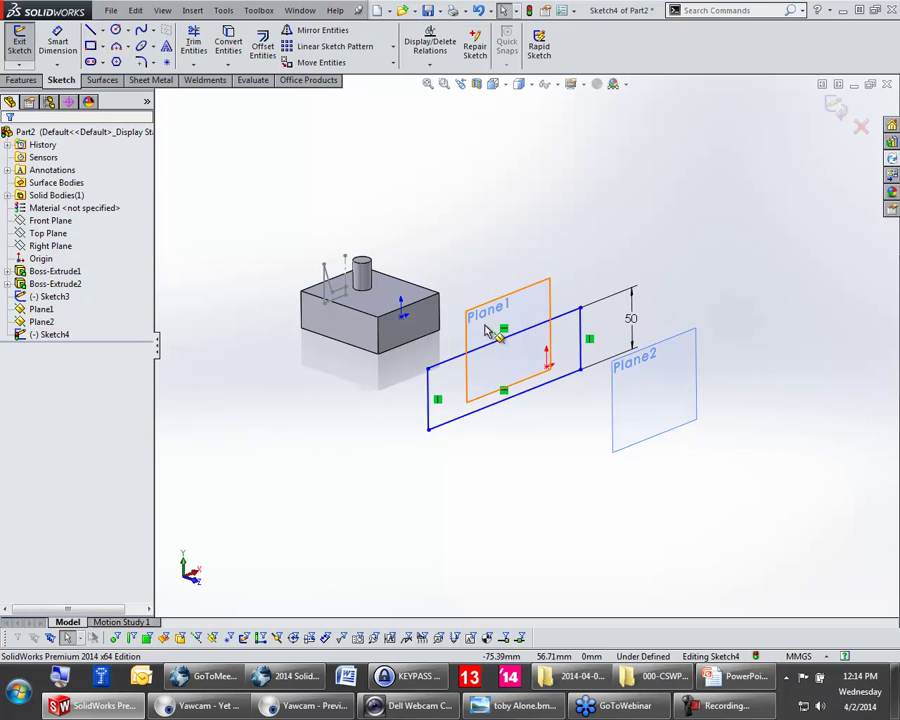
Step: Draw a vertical centerline down from the midpoint of the rectangle's upper edge and make its lower end coincident with the origin
click(103, 32)
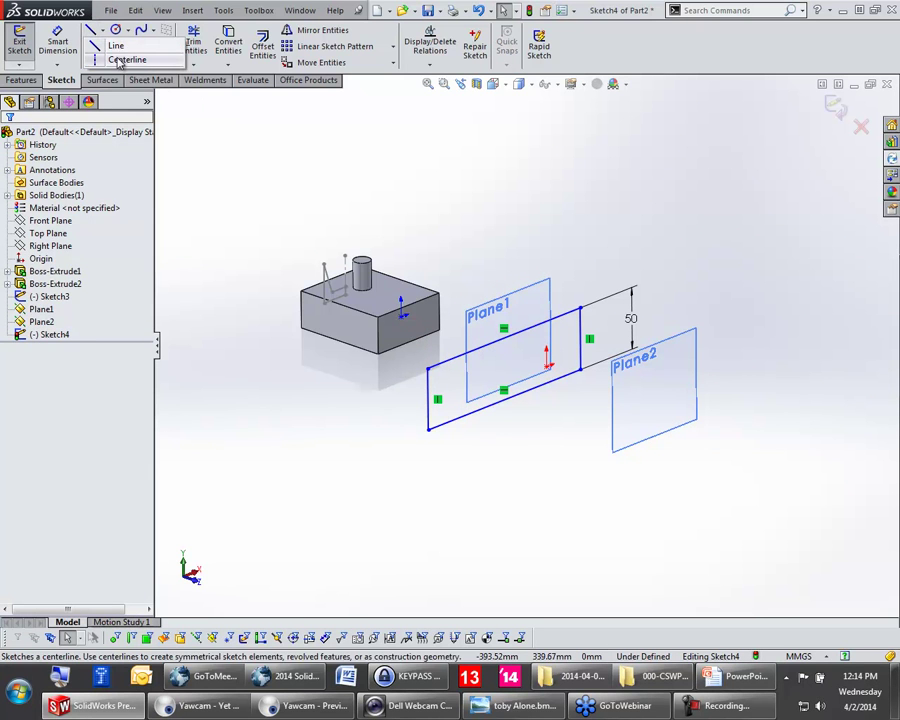
click(115, 58)
click(503, 336)
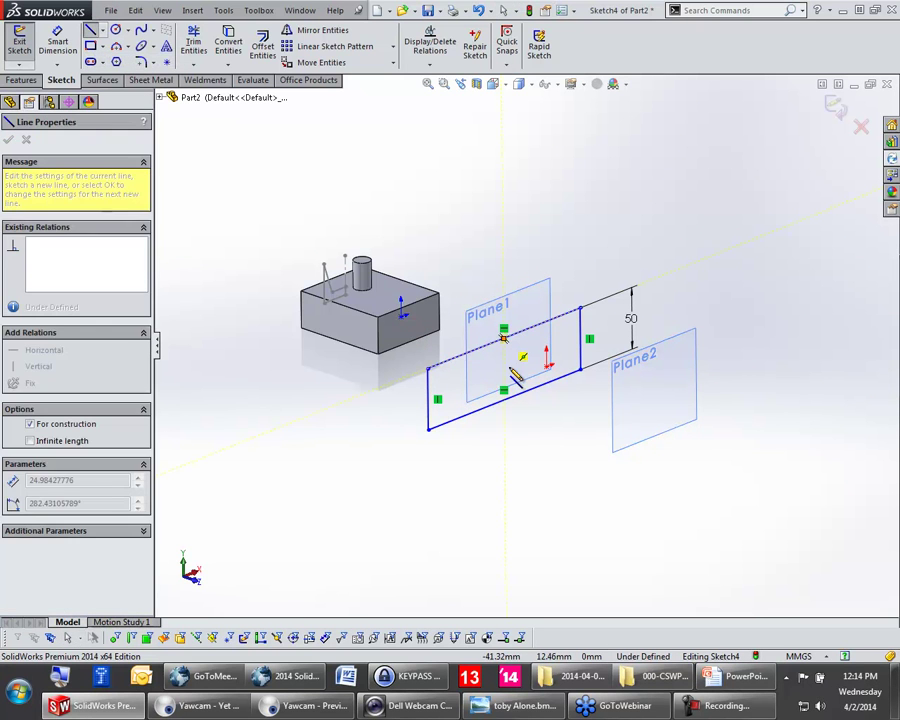
click(505, 374)
key(Escape)
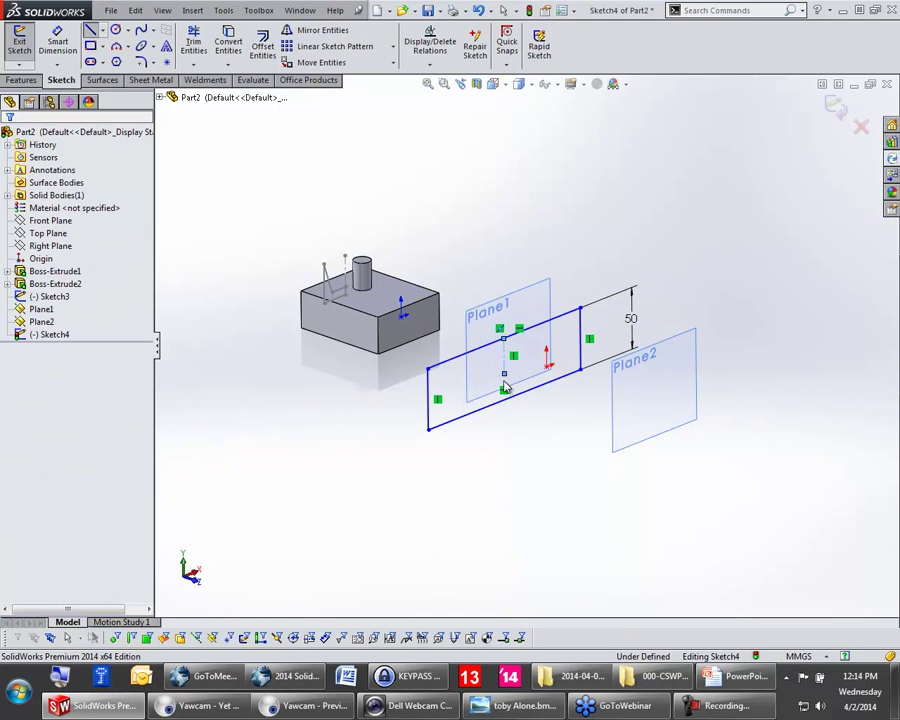
click(504, 373)
ctrl+click(401, 317)
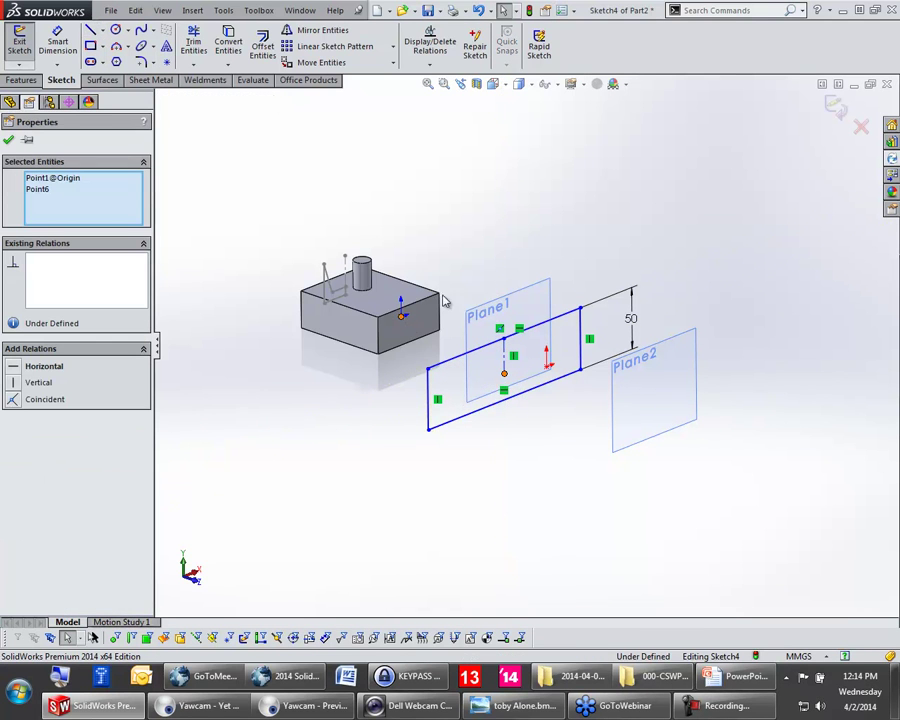
click(468, 256)
key(Escape)
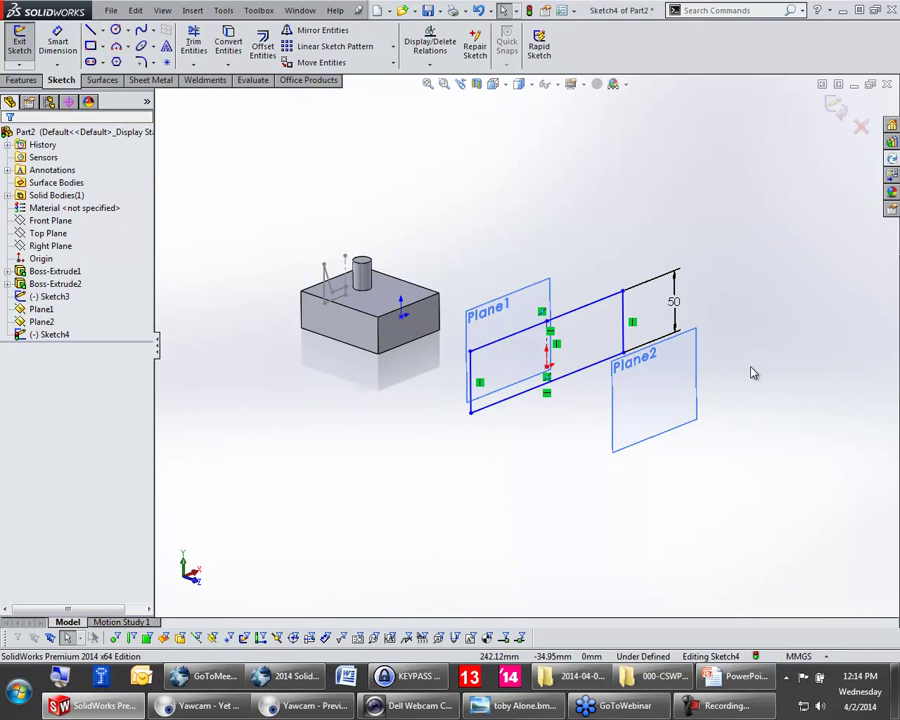
Step: Exit the rectangle sketch and paste a copy of Sketch4 onto Plane2
click(834, 107)
click(739, 448)
click(20, 332)
double_click(60, 334)
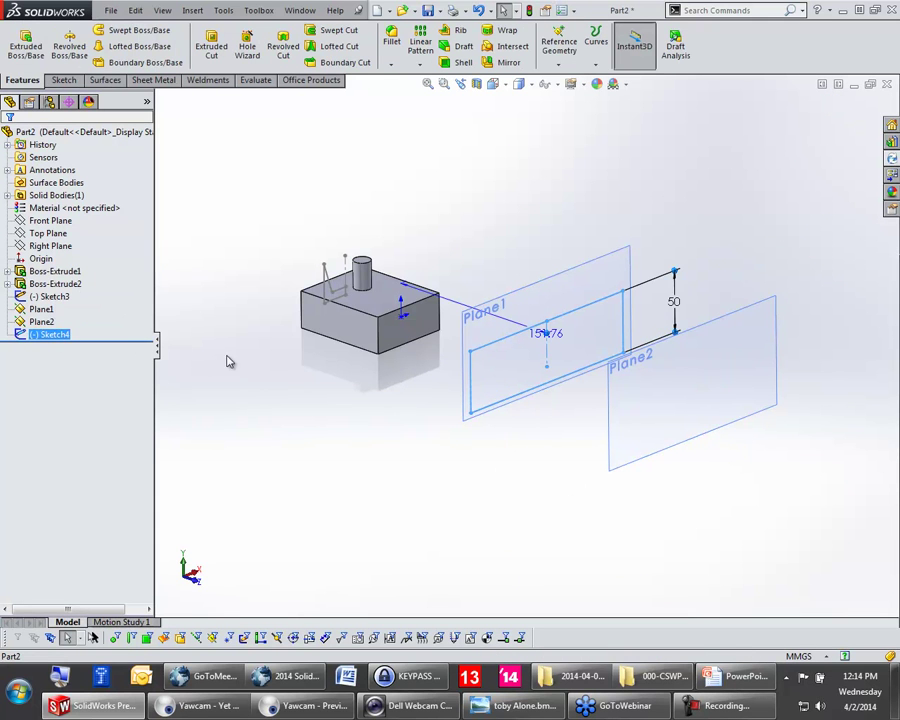
click(668, 368)
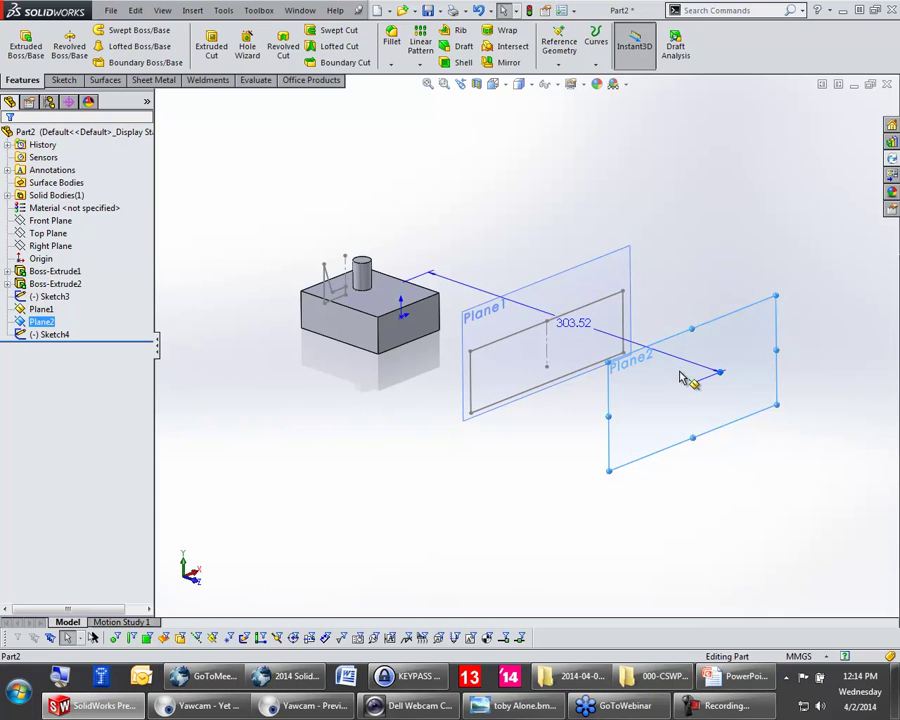
key(ctrl+v)
click(697, 530)
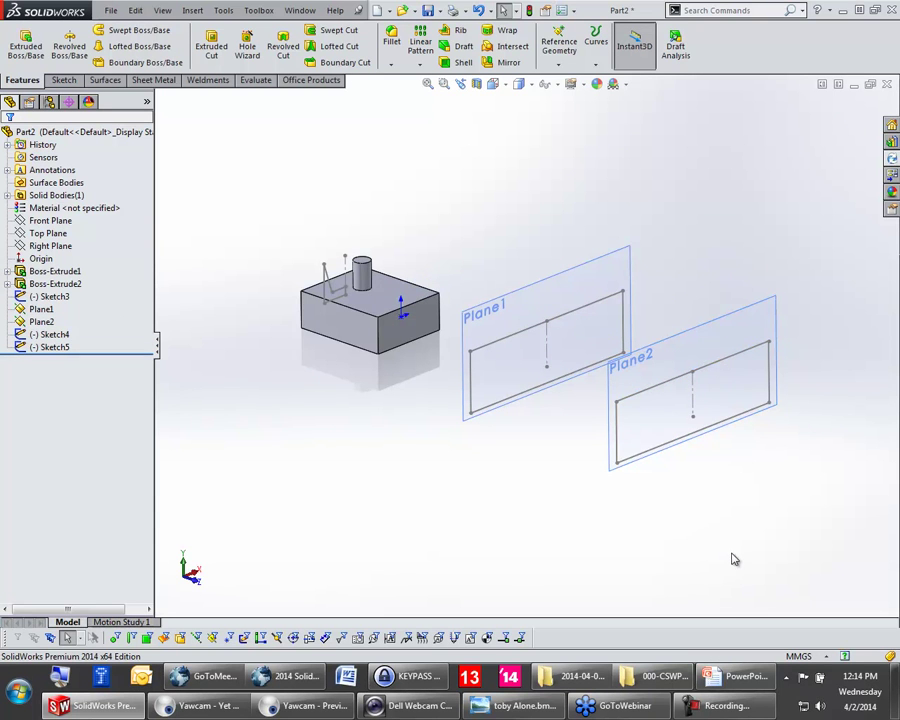
Step: Edit the copied sketch on Plane2, make its centerline's lower endpoint coincident with the origin and exit the sketch
click(699, 413)
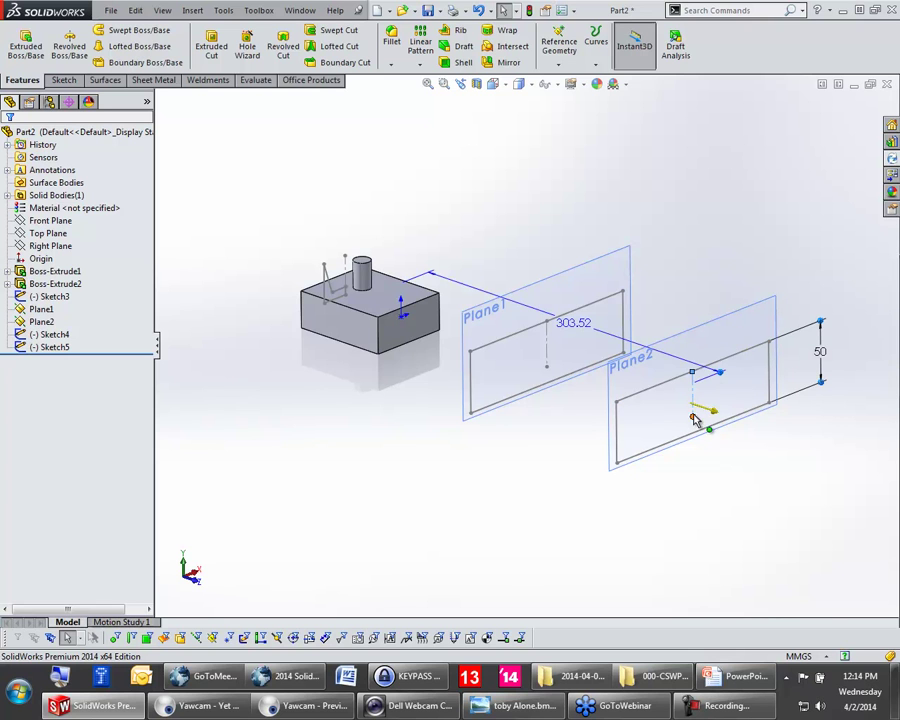
right_click(697, 402)
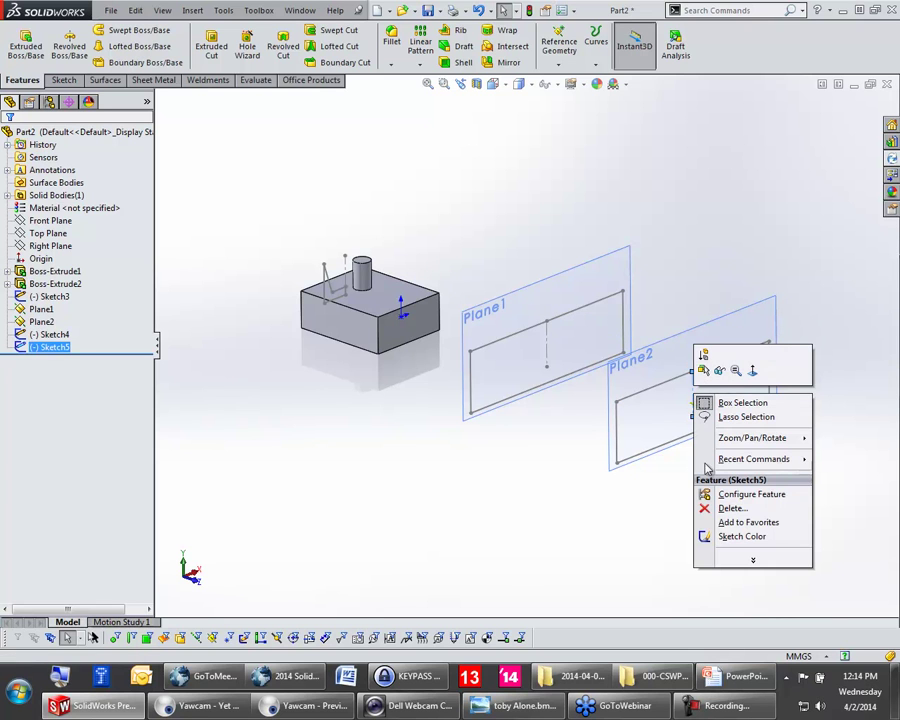
key(Escape)
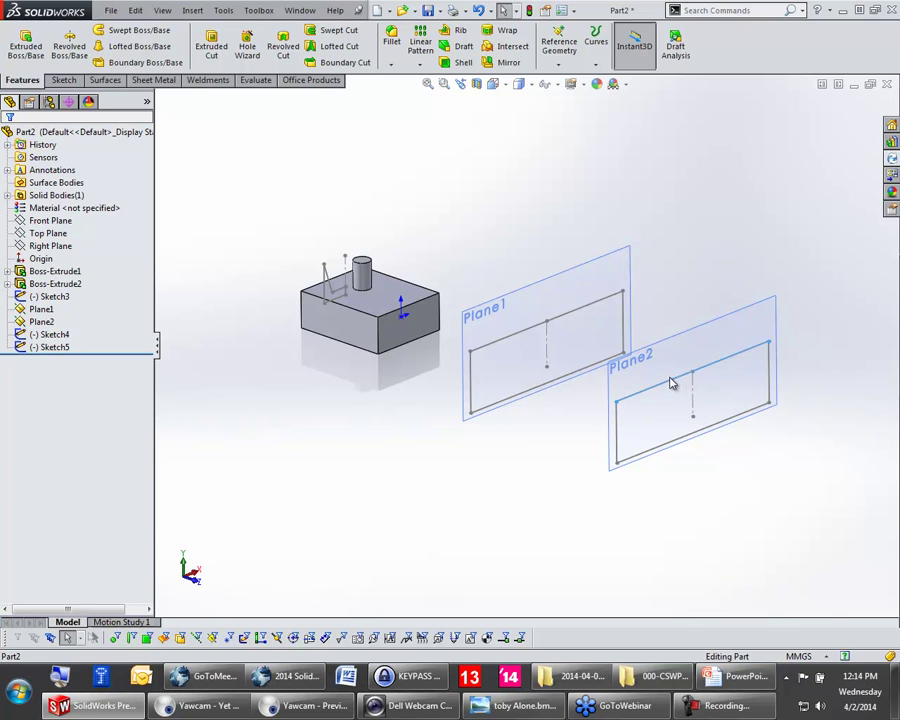
double_click(671, 381)
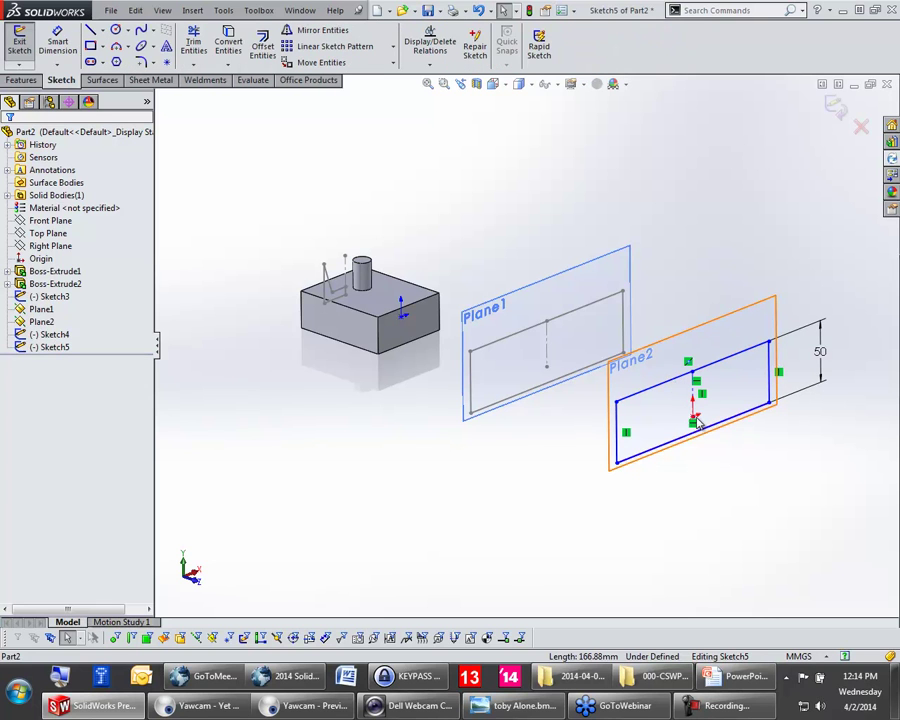
click(692, 420)
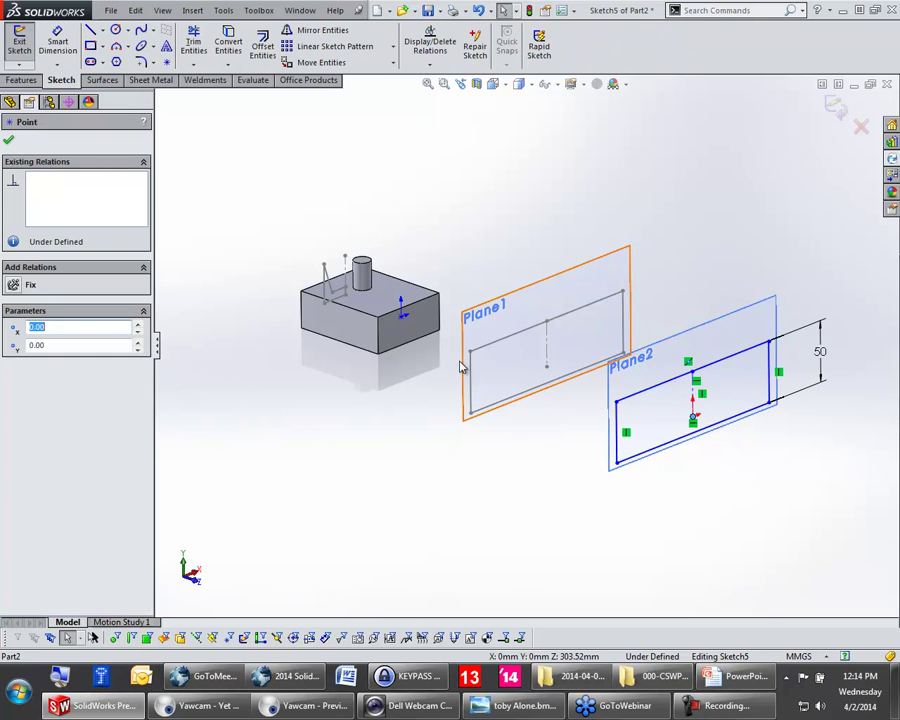
ctrl+click(402, 316)
click(650, 218)
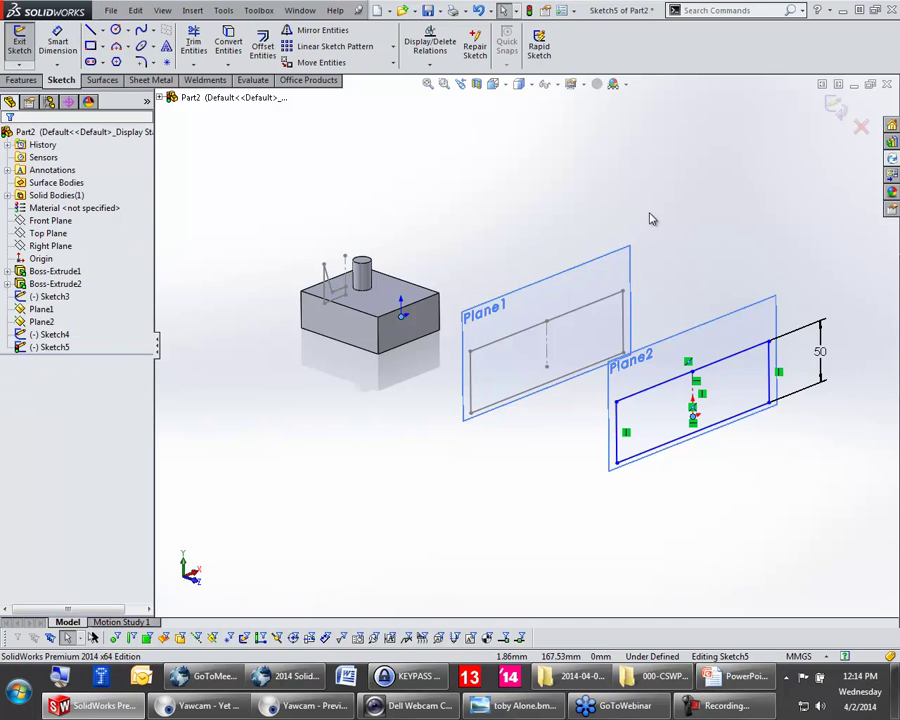
click(835, 105)
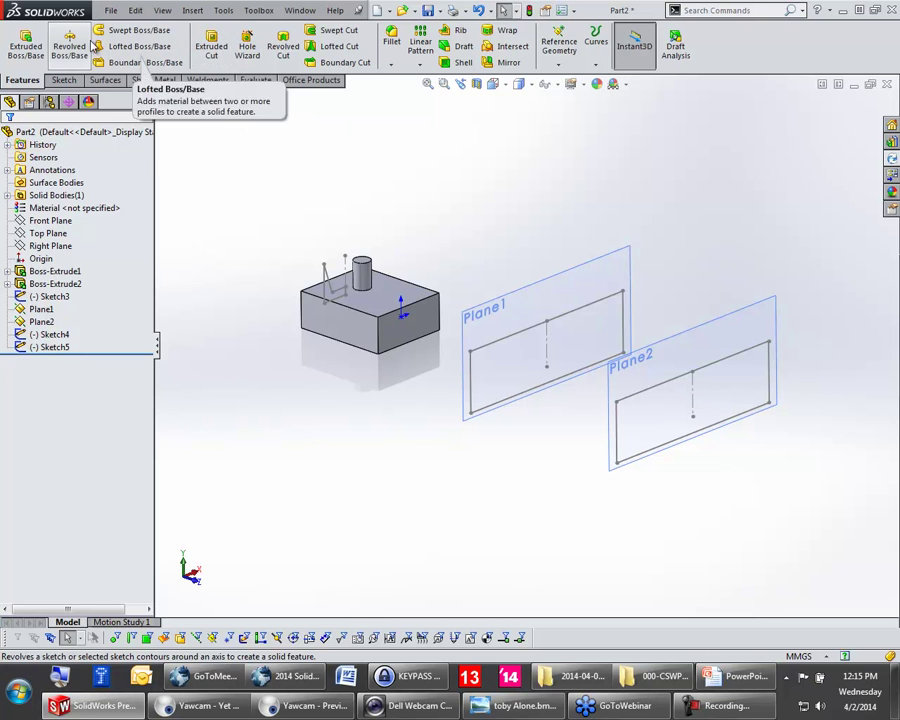
Step: Create a Lofted Boss/Base from the block's face nearest Plane1 through the rectangles on Plane1 and Plane2
click(129, 50)
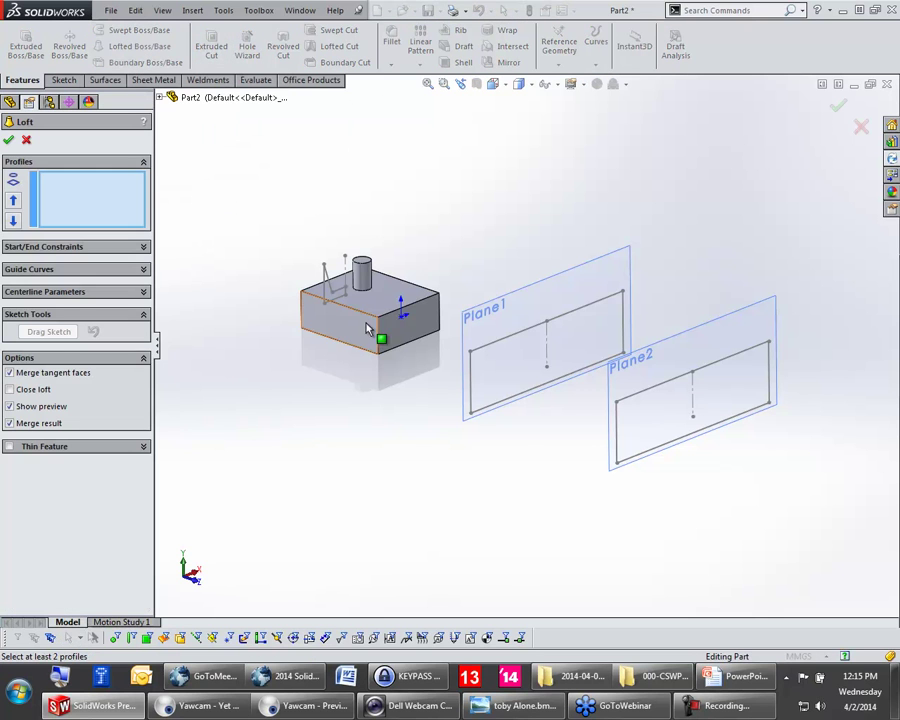
click(385, 330)
click(491, 352)
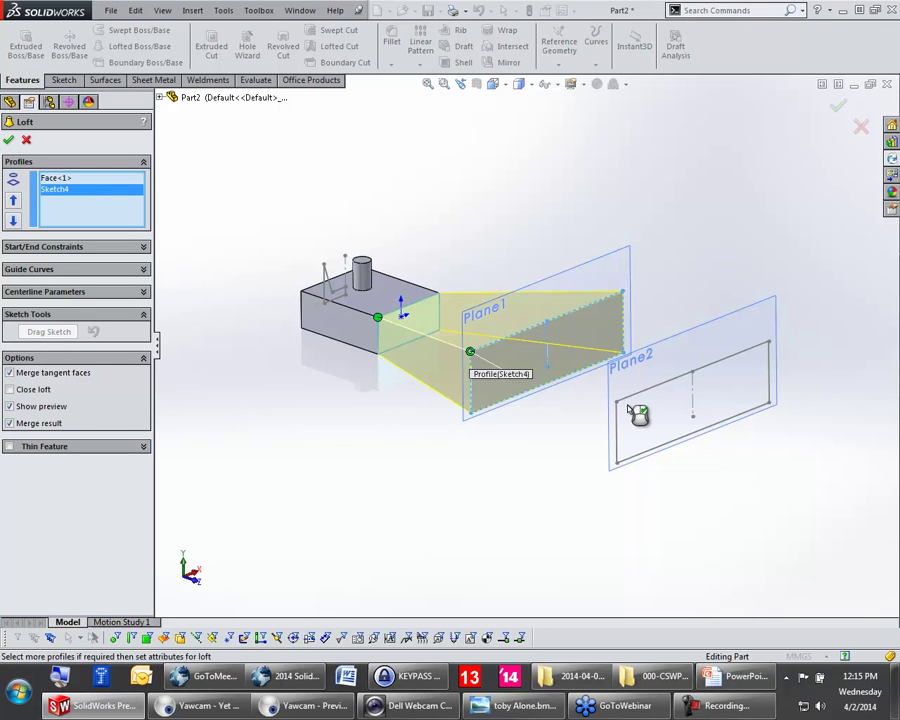
click(626, 402)
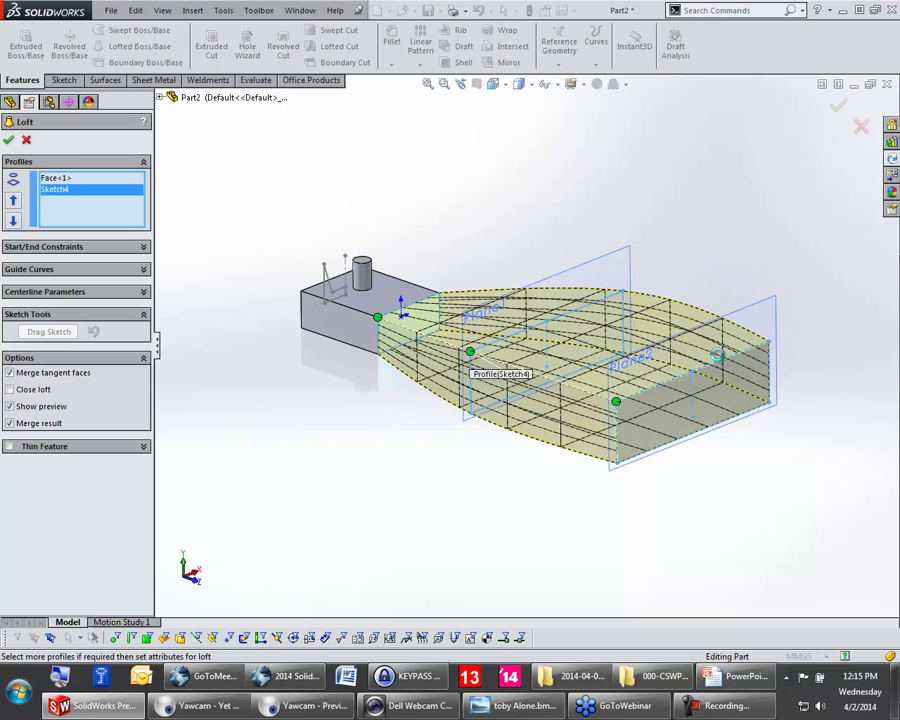
click(838, 108)
Step: Narrow the loft's middle profile by its side edge with Instant3D, resize the end profile the same way and rebuild
click(540, 416)
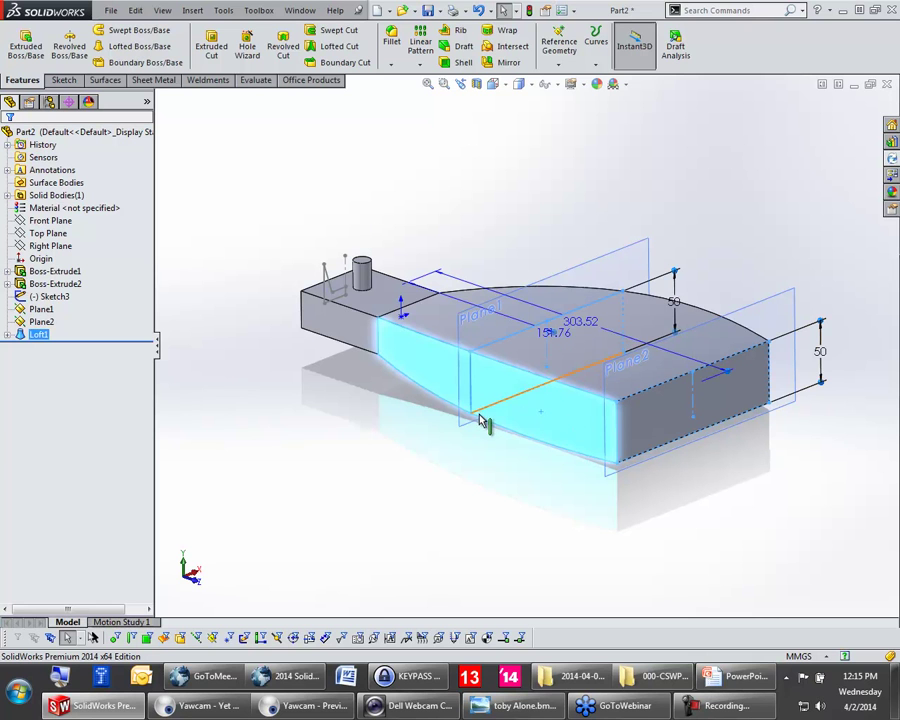
mouse_move(470, 400)
mouse_down()
mouse_move(504, 391)
mouse_move(494, 393)
mouse_up()
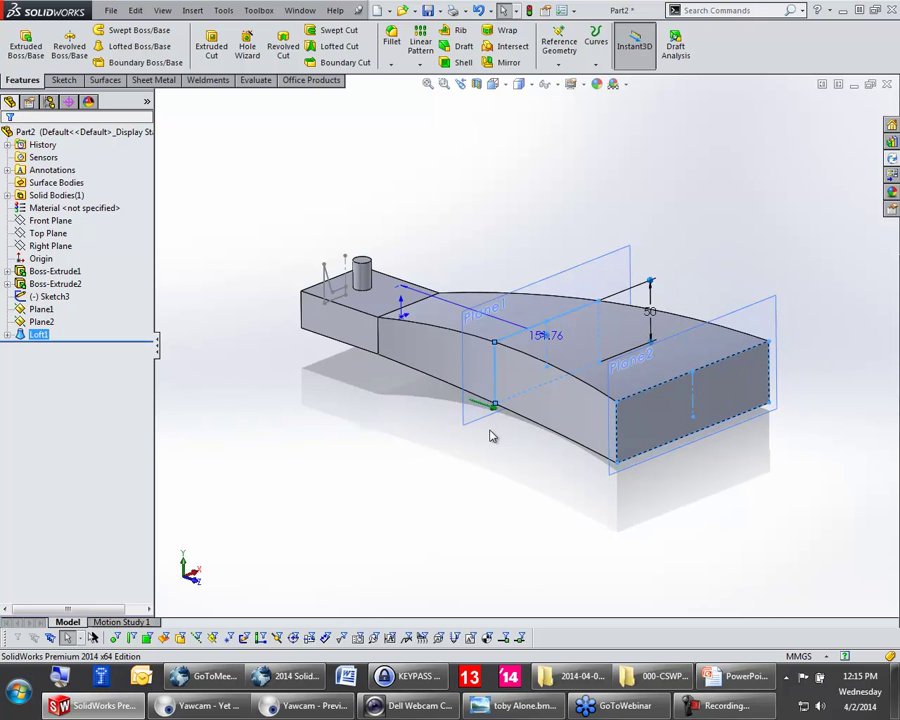
middle_drag(644, 432, 675, 458)
drag(675, 420, 656, 421)
key(ctrl+b)
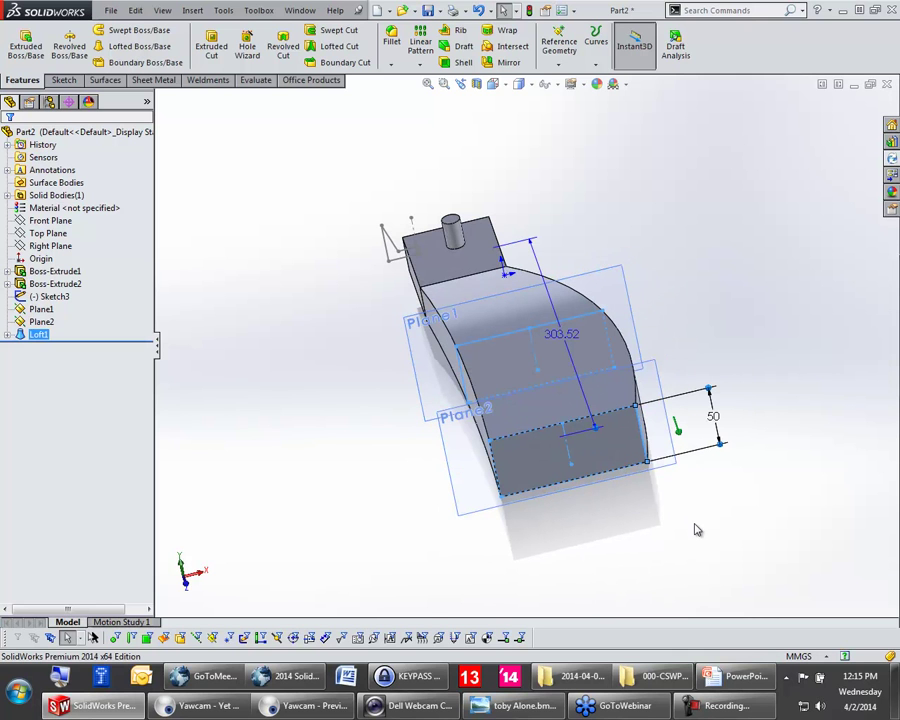
Step: With Instant3D, reduce the loft's end profile height to about 27.64 mm and move Plane2 to an offset of about 331.05 mm
middle_drag(603, 500, 745, 421)
drag(762, 376, 765, 410)
middle_drag(622, 482, 700, 524)
drag(735, 413, 771, 433)
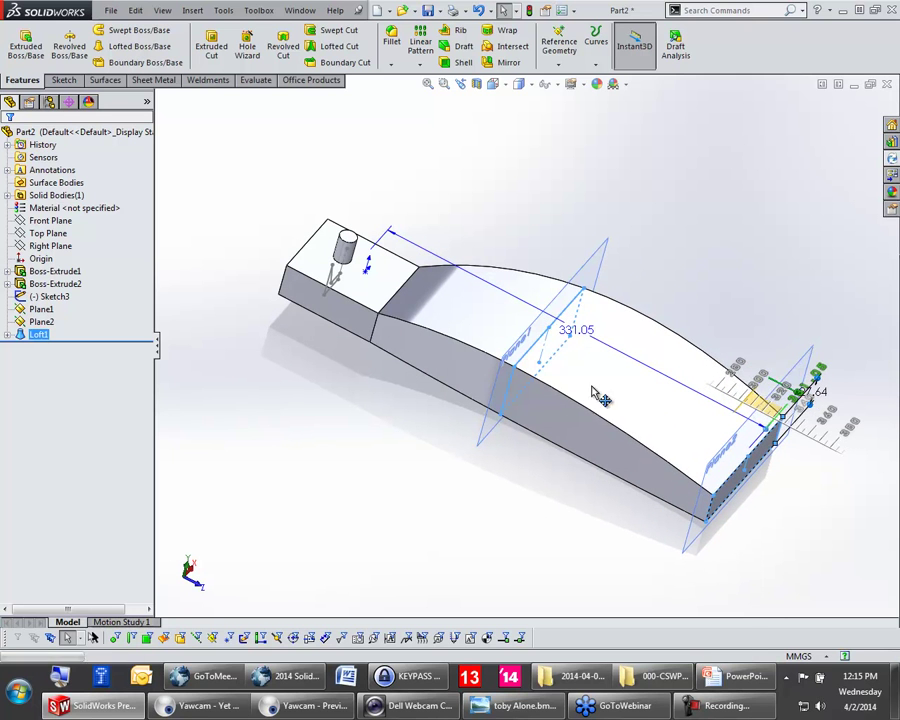
drag(600, 398, 600, 398)
Step: Move Plane1 with Instant3D to an offset of 230 mm to reshape the loft
click(490, 408)
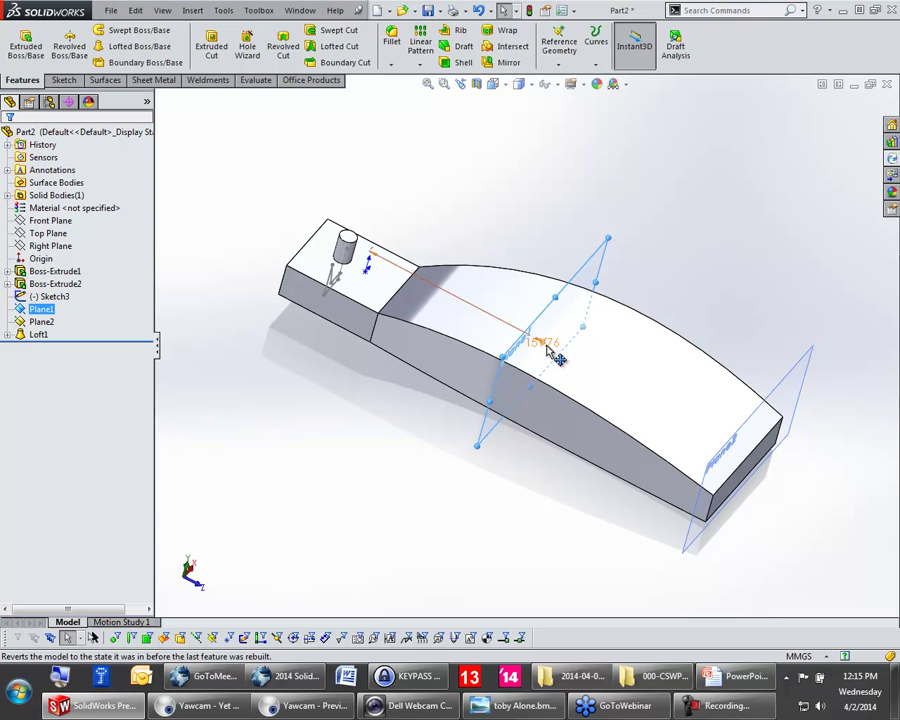
drag(553, 357, 674, 297)
middle_drag(692, 297, 673, 374)
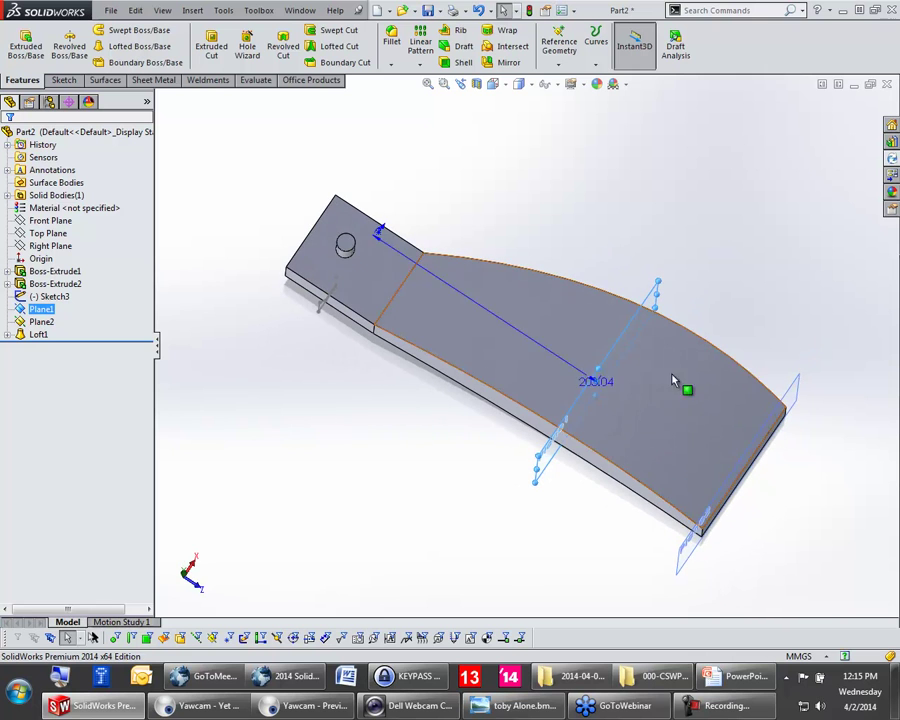
drag(601, 387, 648, 398)
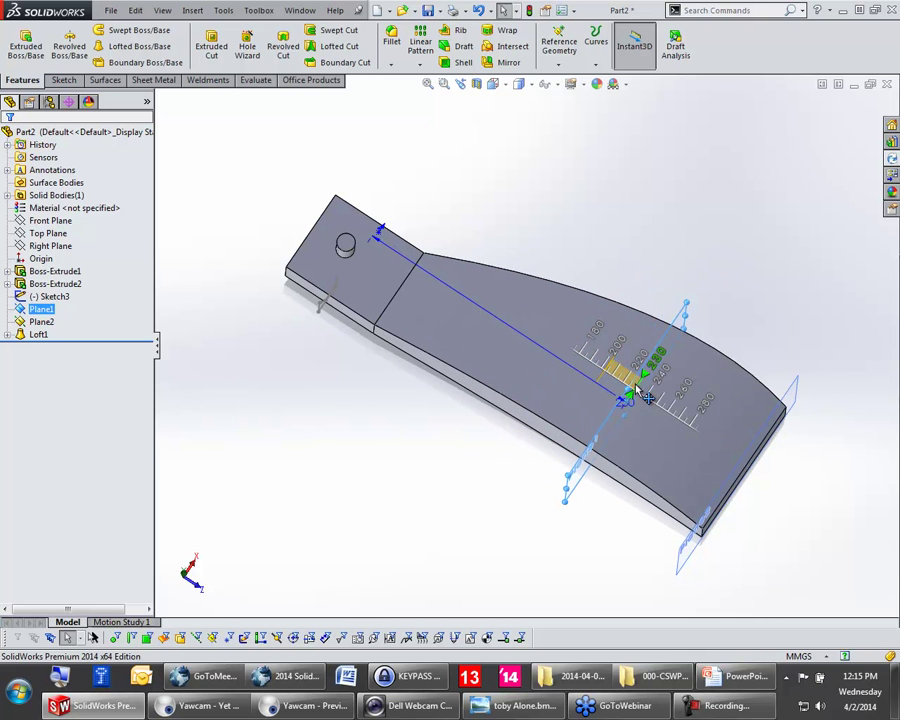
drag(405, 455, 405, 455)
middle_drag(465, 455, 466, 212)
click(465, 211)
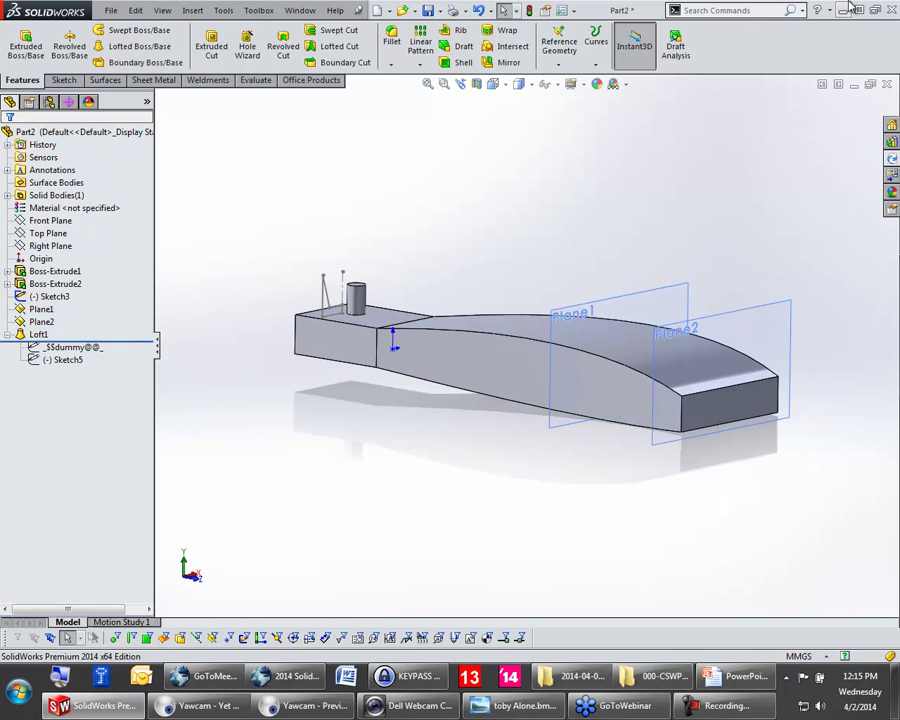
Step: Shorten the block's 80 mm side to about 47.65 mm with Instant3D and reposition the dimension beside the face
click(876, 12)
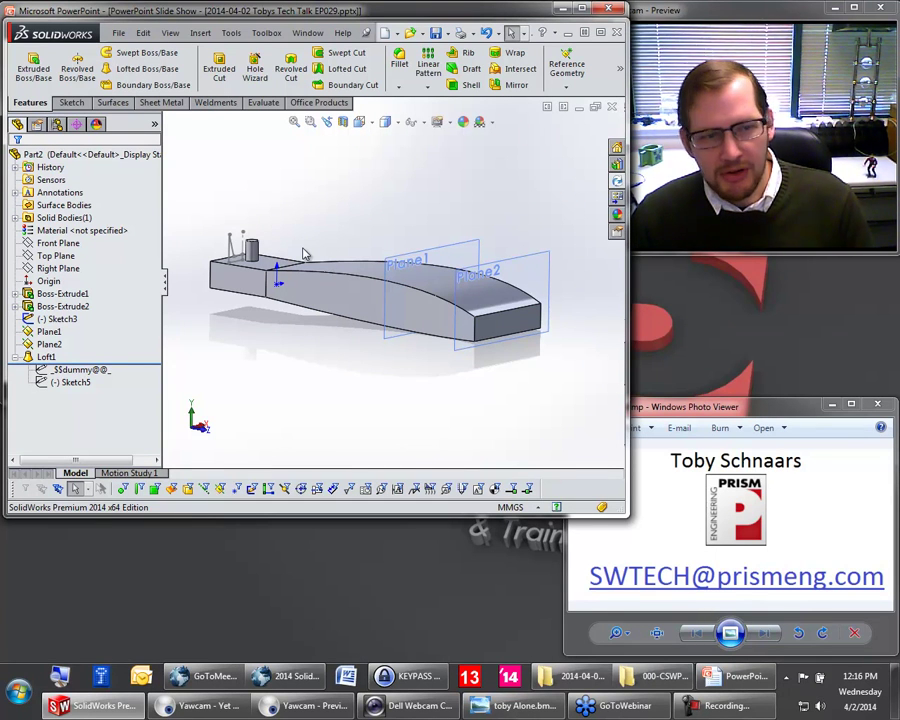
scroll(257, 287, down, 5)
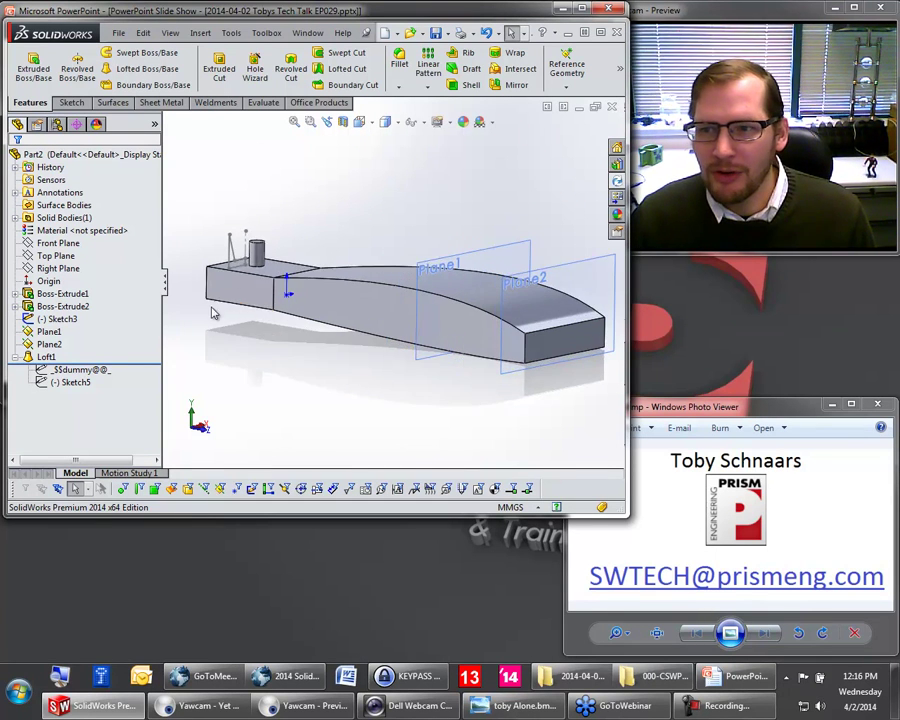
click(258, 284)
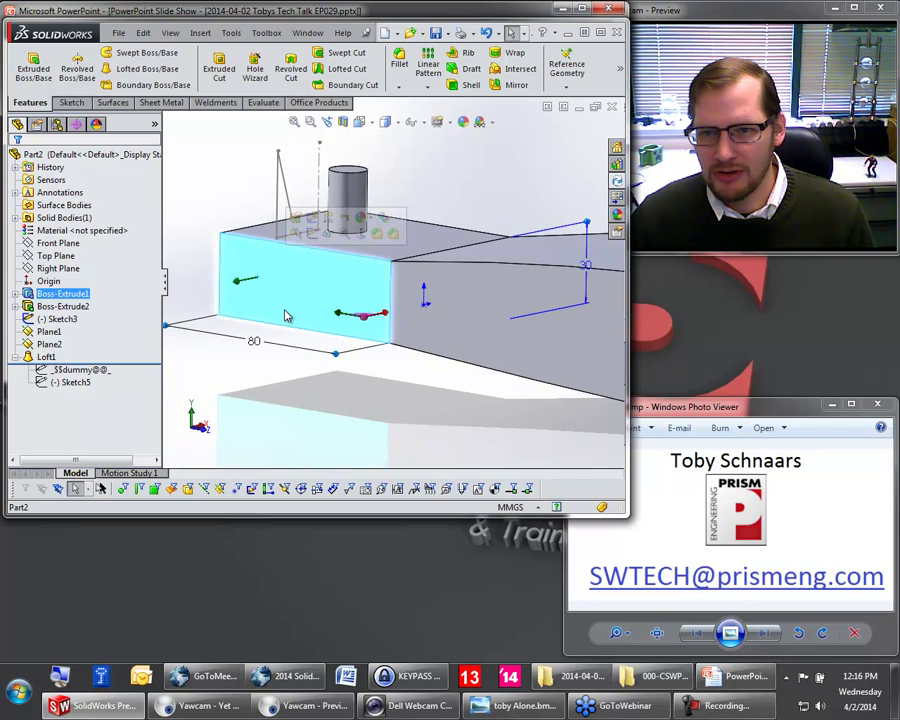
middle_drag(305, 287, 285, 378)
mouse_move(284, 375)
mouse_down()
mouse_move(215, 350)
mouse_move(207, 329)
mouse_move(187, 325)
mouse_move(237, 342)
mouse_move(247, 368)
mouse_up()
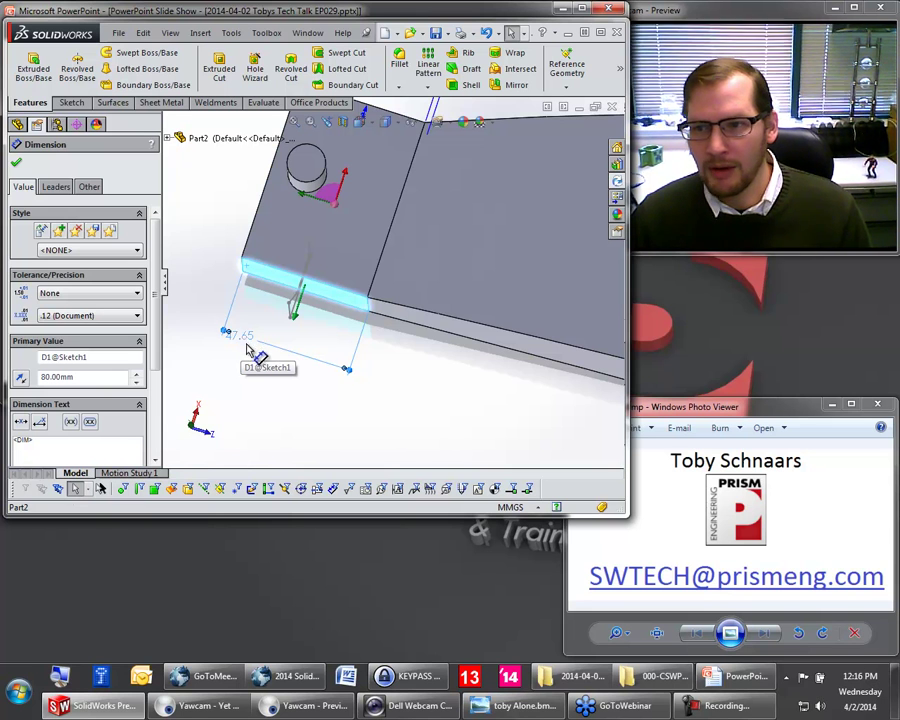
drag(246, 344, 276, 359)
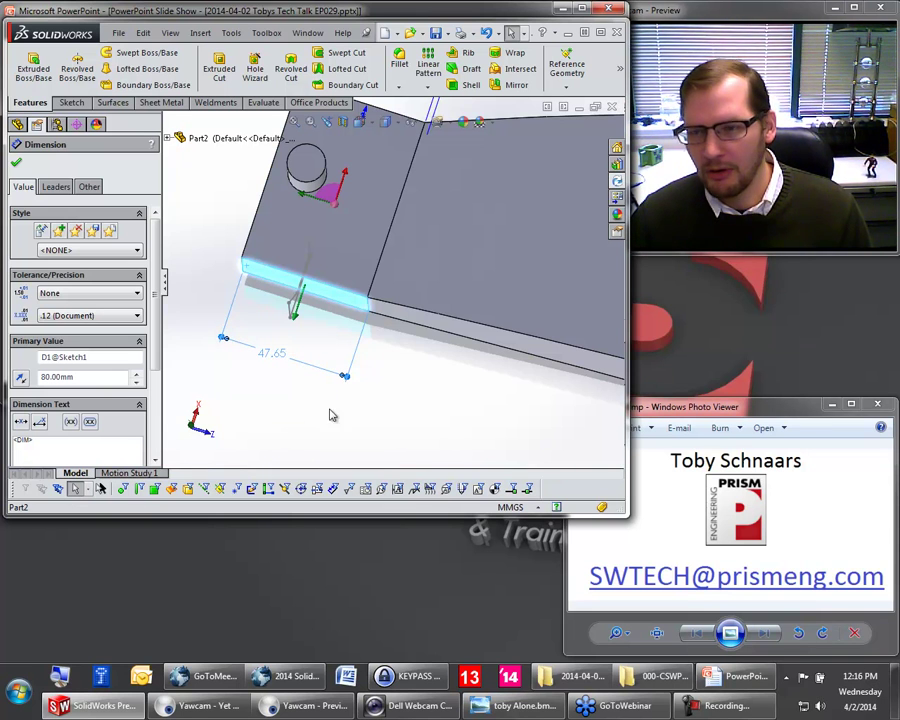
middle_drag(294, 416, 421, 235)
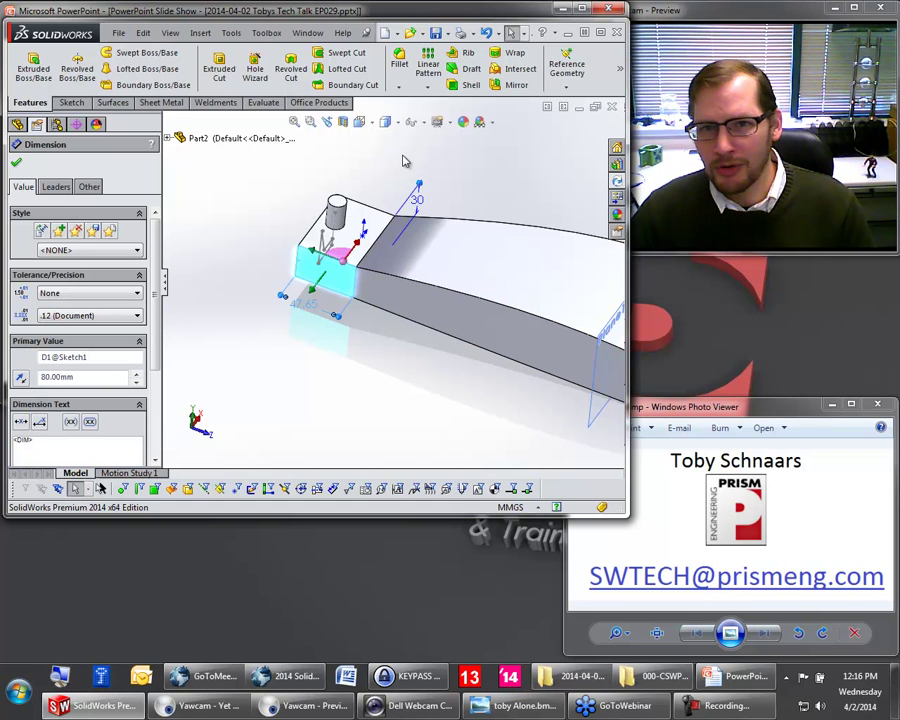
Step: Roll the model back to before Sketch3
click(380, 347)
right_click(48, 320)
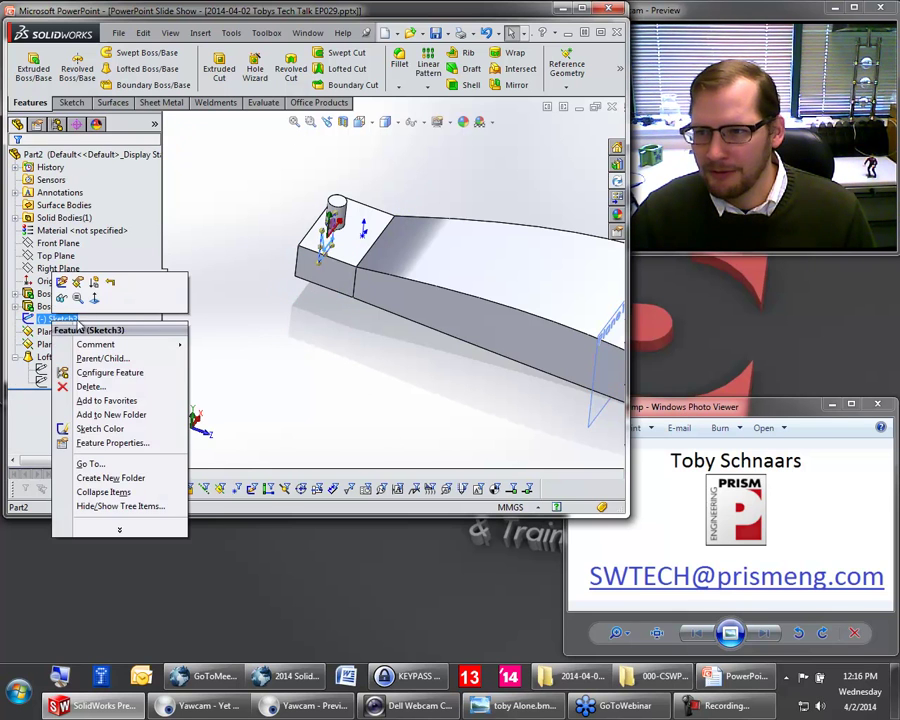
click(106, 282)
mouse_move(432, 322)
middle_down()
mouse_move(402, 258)
mouse_move(430, 326)
middle_up()
scroll(398, 271, down, 2)
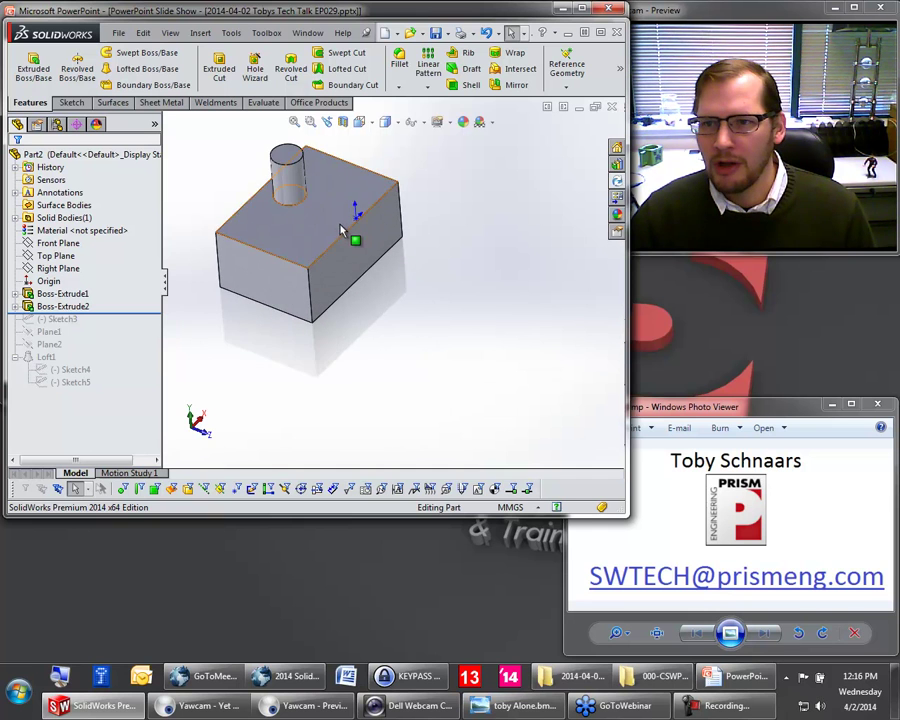
scroll(437, 268, down, 1)
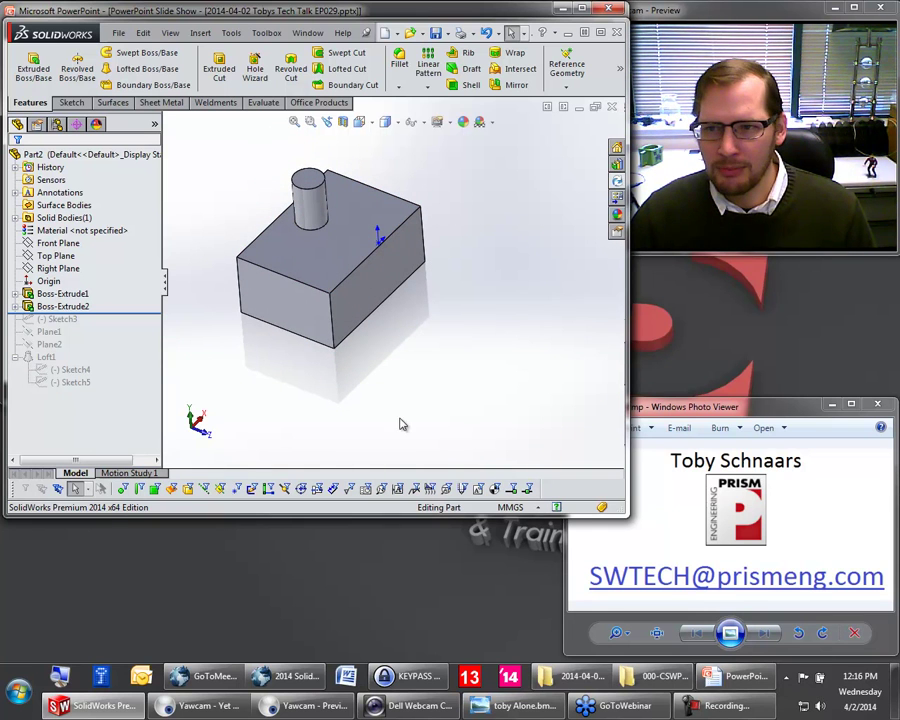
Step: Set the block's height to 20 mm using its on-model dimension
click(300, 313)
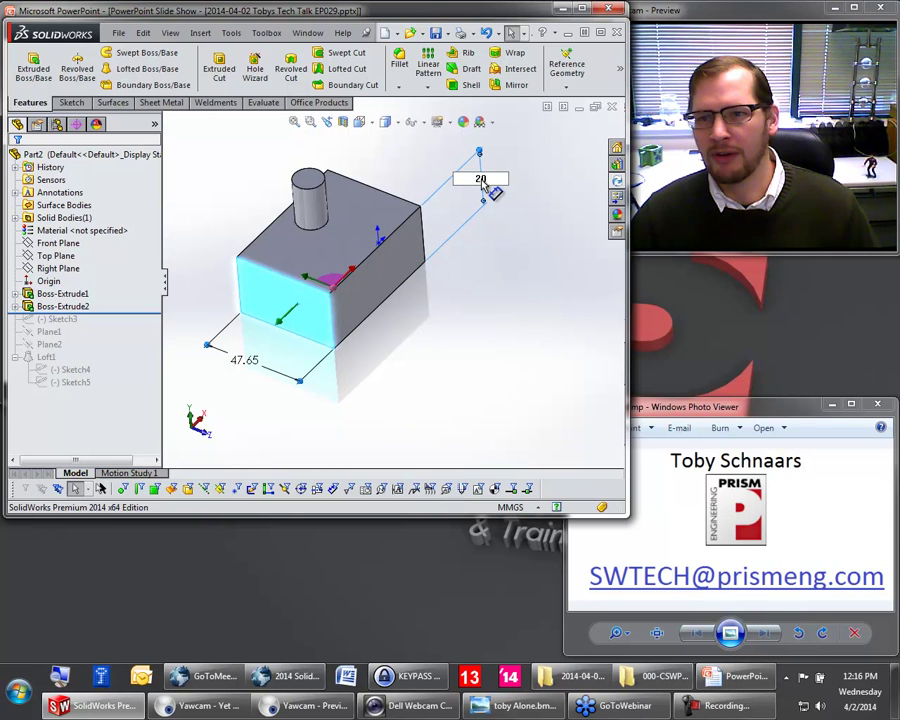
key(Return)
click(519, 148)
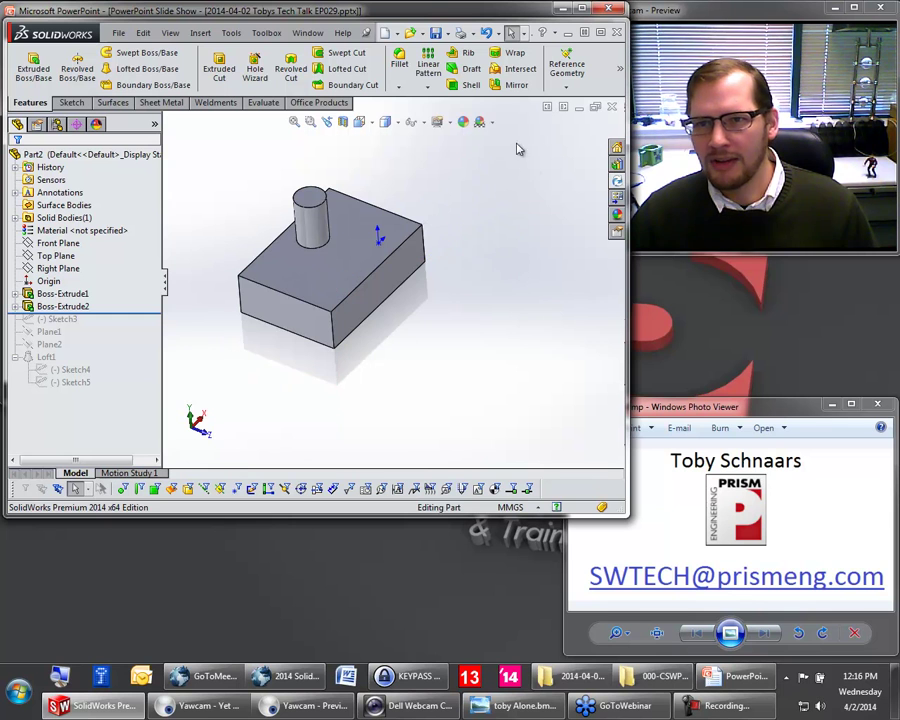
Step: With Instant3D off, show the block's dimensions, set its height to 30 mm and rebuild the model
click(601, 33)
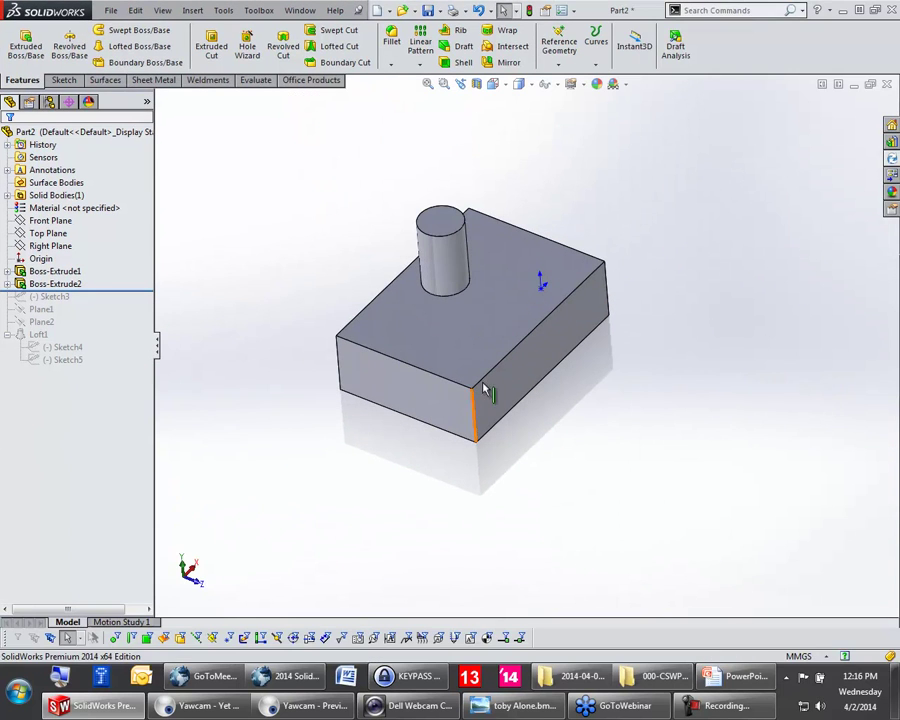
double_click(470, 340)
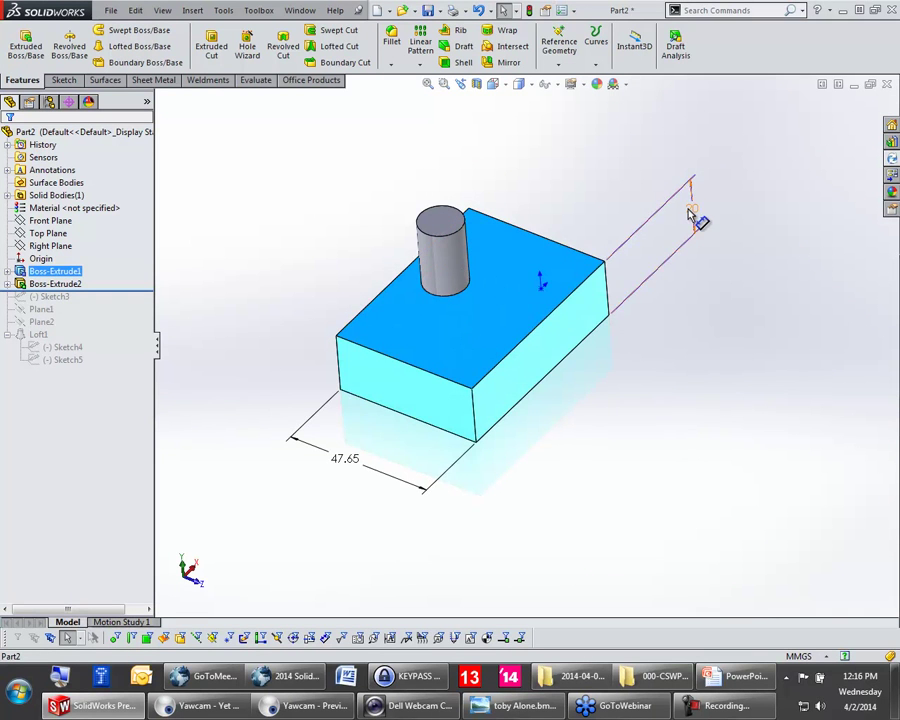
double_click(692, 210)
text(30)
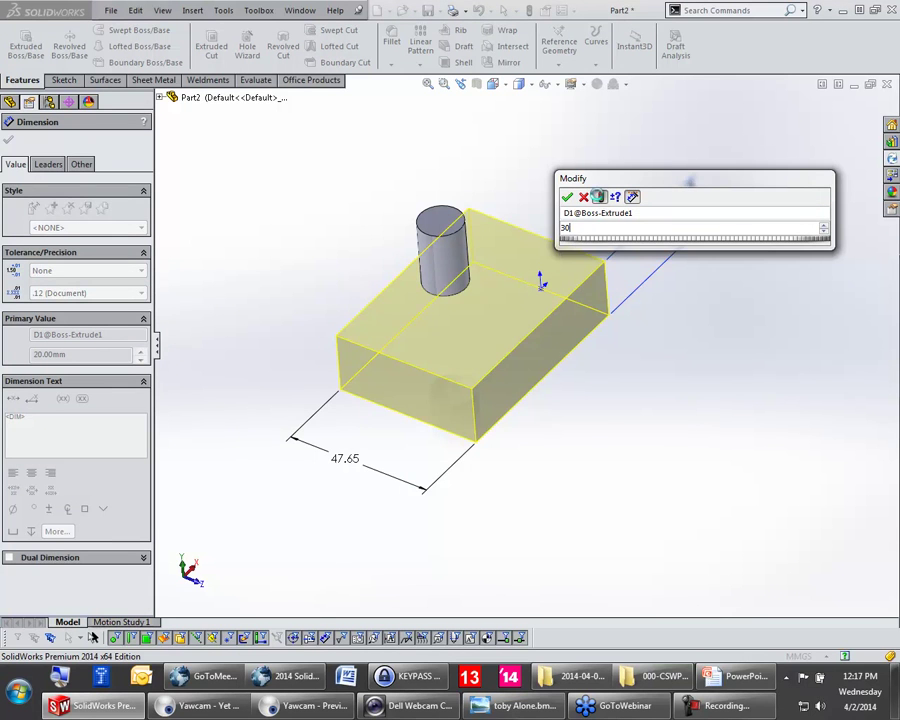
click(600, 197)
click(567, 197)
click(563, 162)
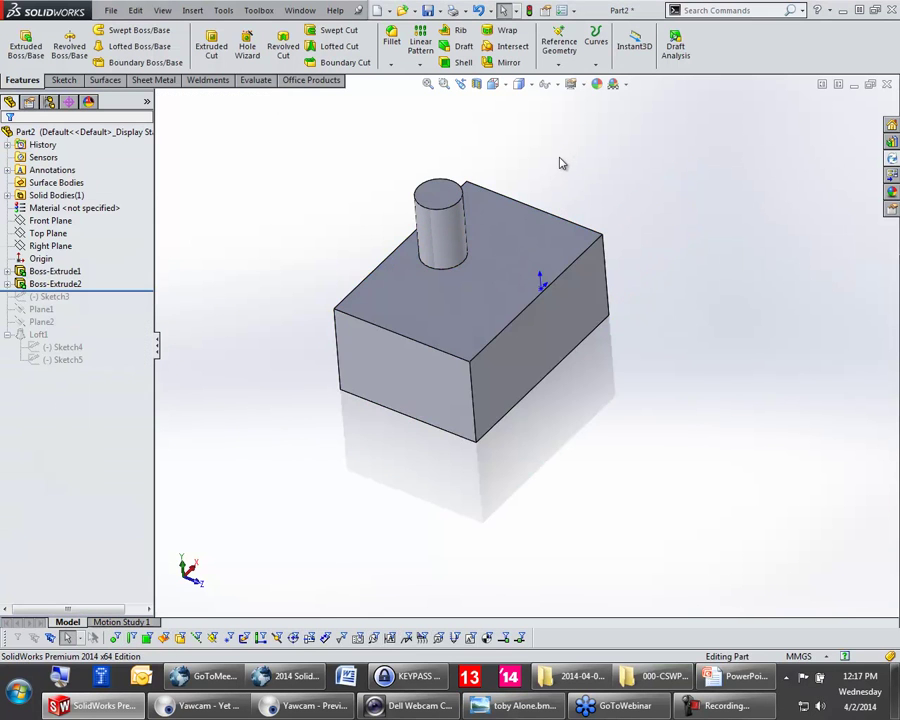
Step: Turn Instant3D on and inspect the dimensions and handles of the block and the cylinder
click(638, 50)
click(508, 373)
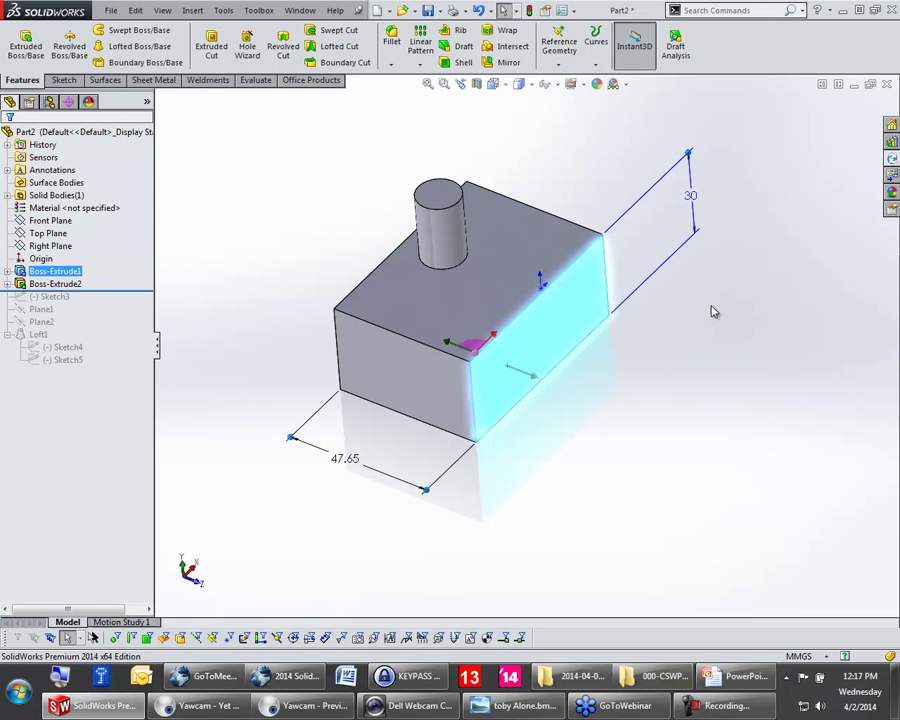
click(452, 243)
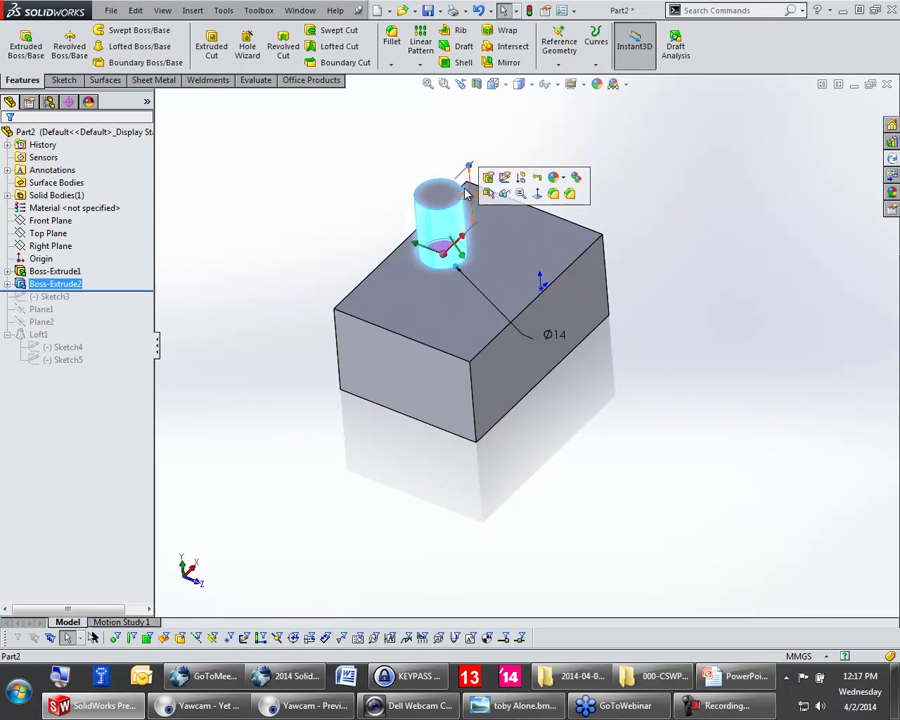
drag(456, 260, 500, 340)
click(461, 424)
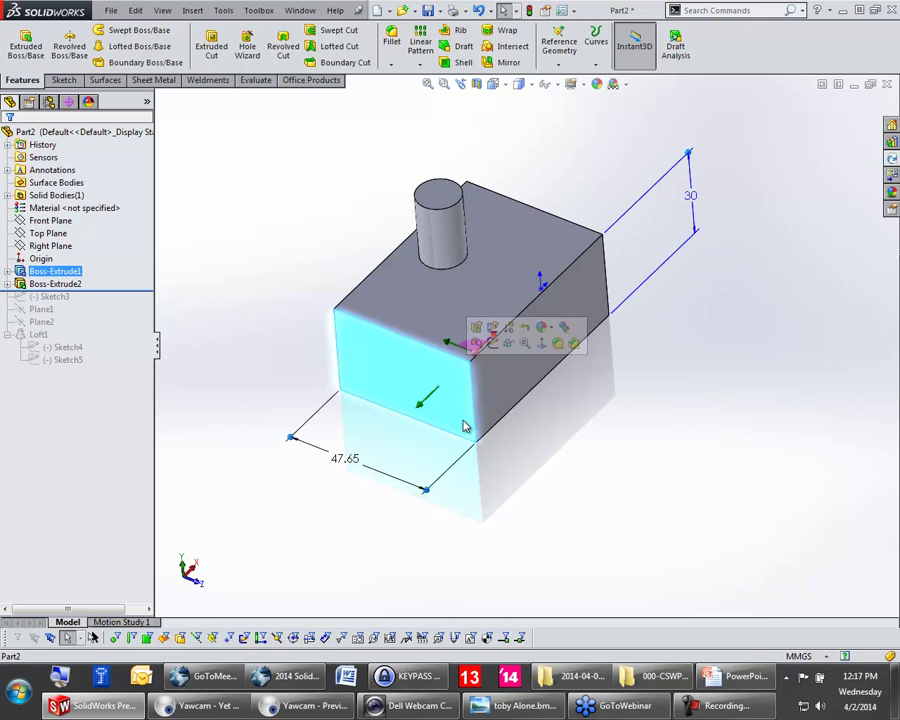
Step: Roll the model forward past Loft1 to restore all features
drag(112, 290, 167, 354)
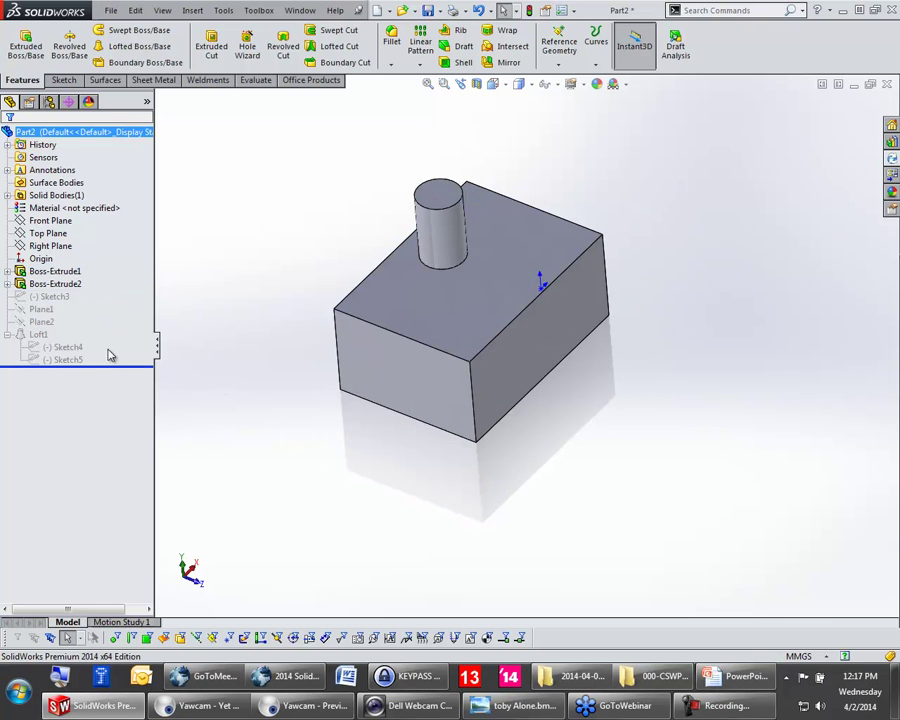
scroll(786, 399, up, 6)
ctrl+middle_drag(806, 374, 646, 356)
scroll(719, 352, down, 2)
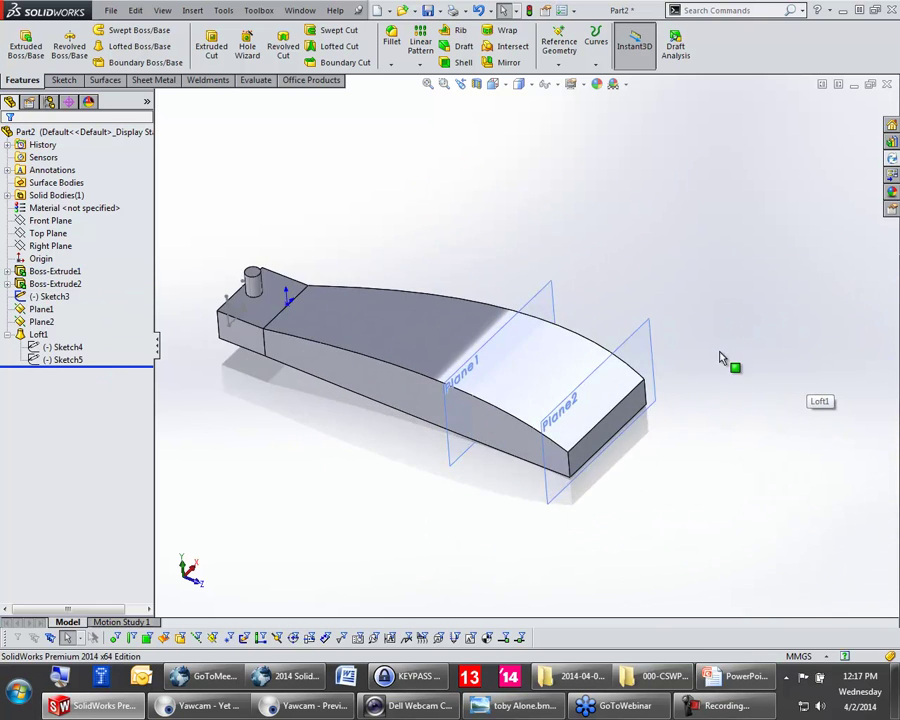
Step: Inspect the loft's dimensions with Instant3D active by selecting its upper face
click(485, 363)
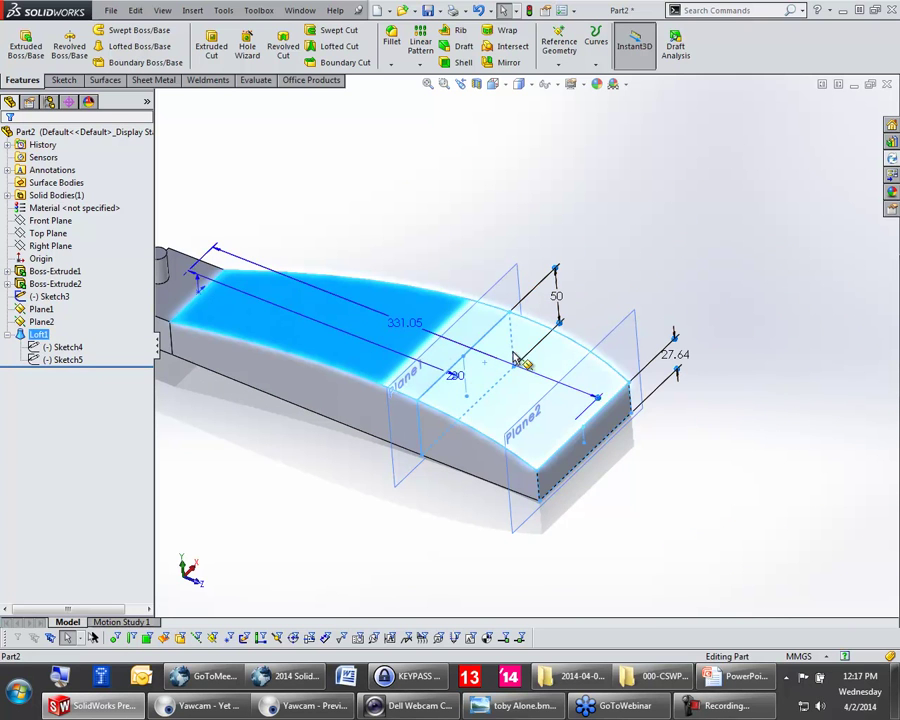
scroll(297, 313, up, 2)
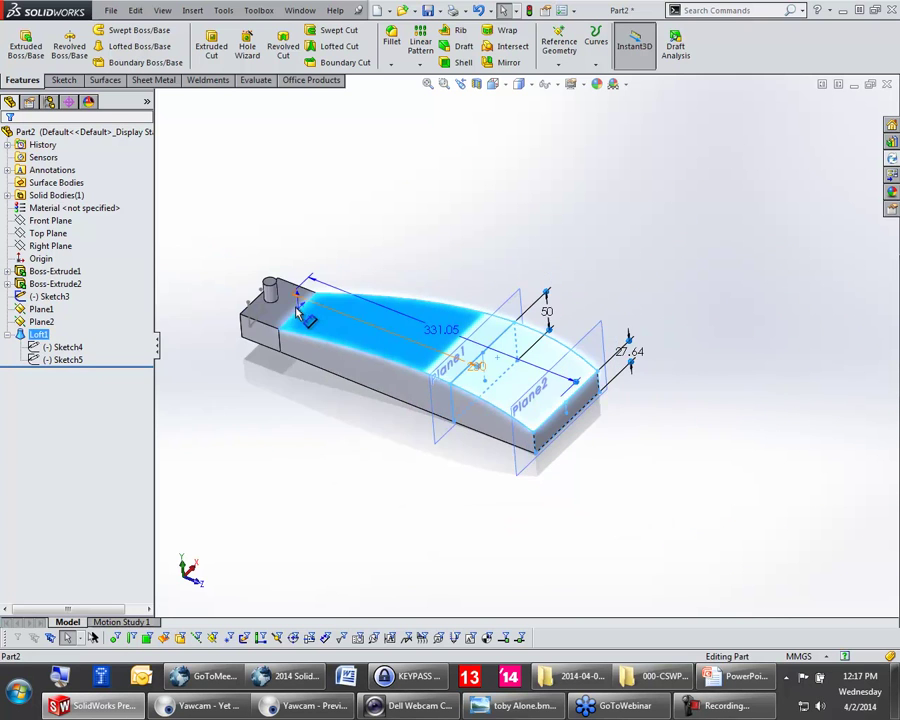
click(606, 205)
Step: Turn Instant3D off, display the loft's dimensions and select its end face for comparison
click(636, 50)
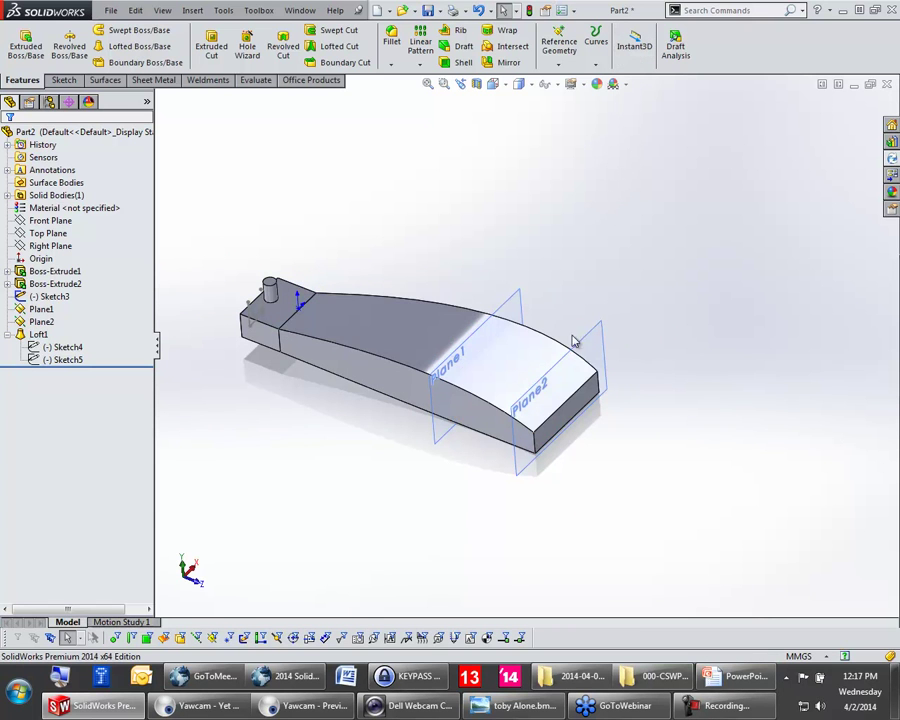
double_click(404, 338)
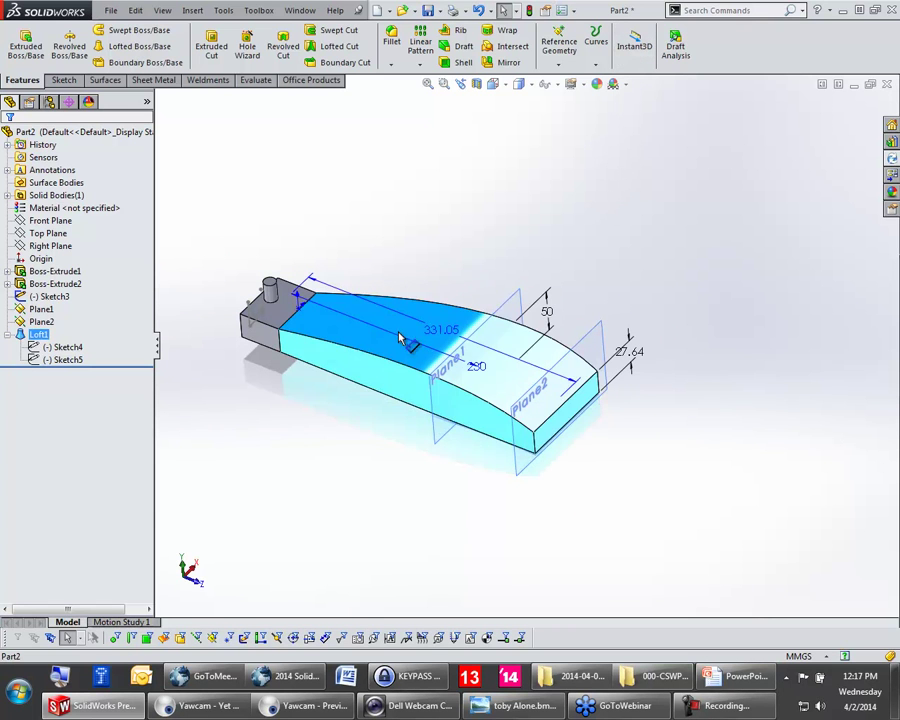
middle_drag(576, 434, 518, 370)
scroll(518, 370, down, 5)
click(472, 390)
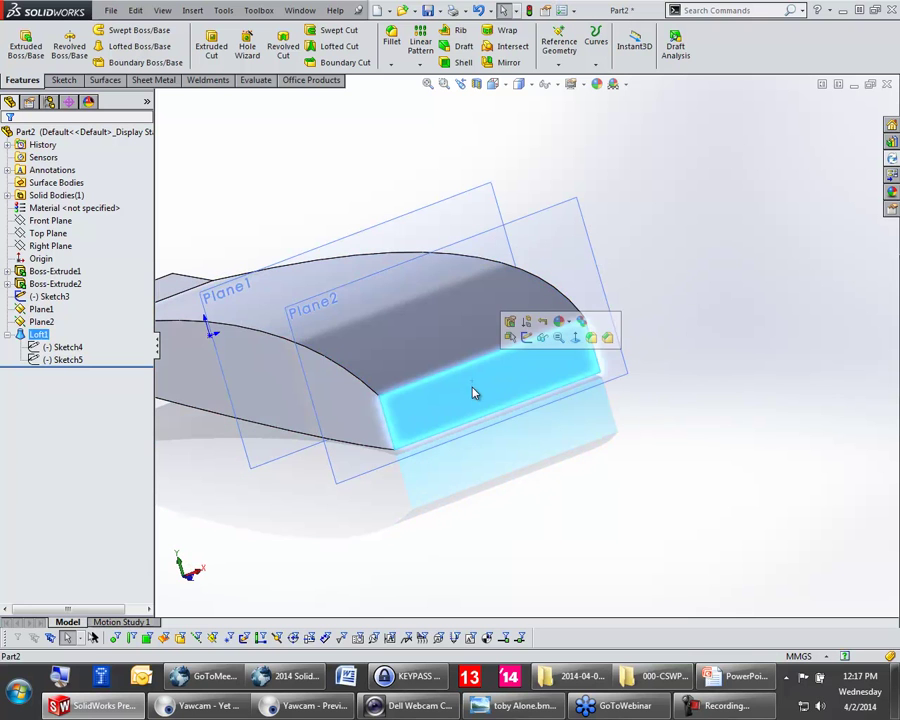
Step: Turn Instant3D on to view the dimensions of the loft's end face, and turn it off again
click(745, 177)
click(634, 46)
click(549, 376)
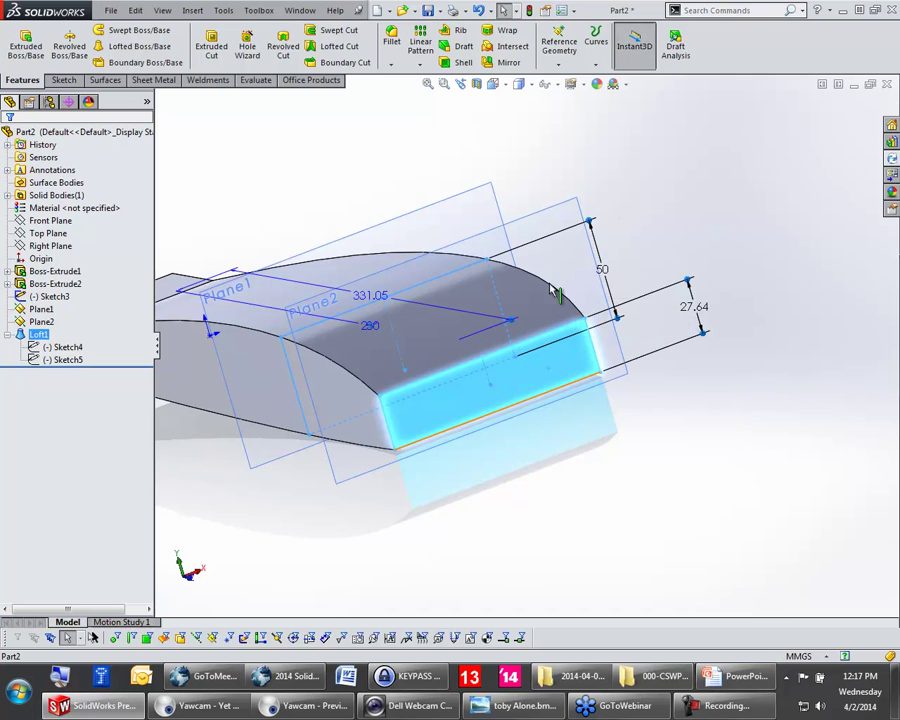
click(634, 46)
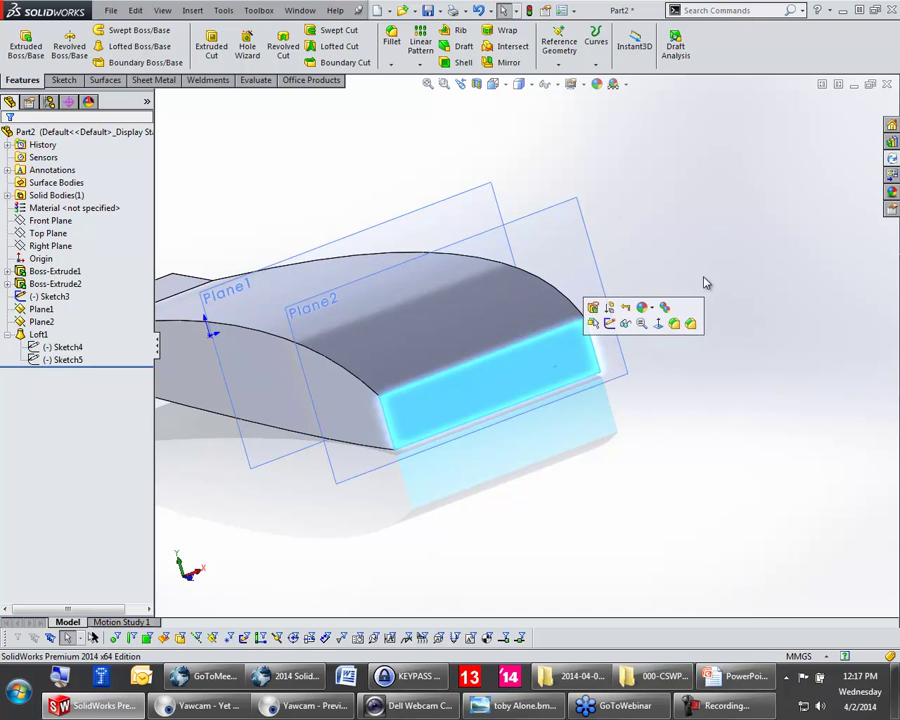
click(656, 234)
scroll(700, 244, up, 5)
scroll(617, 288, up, 2)
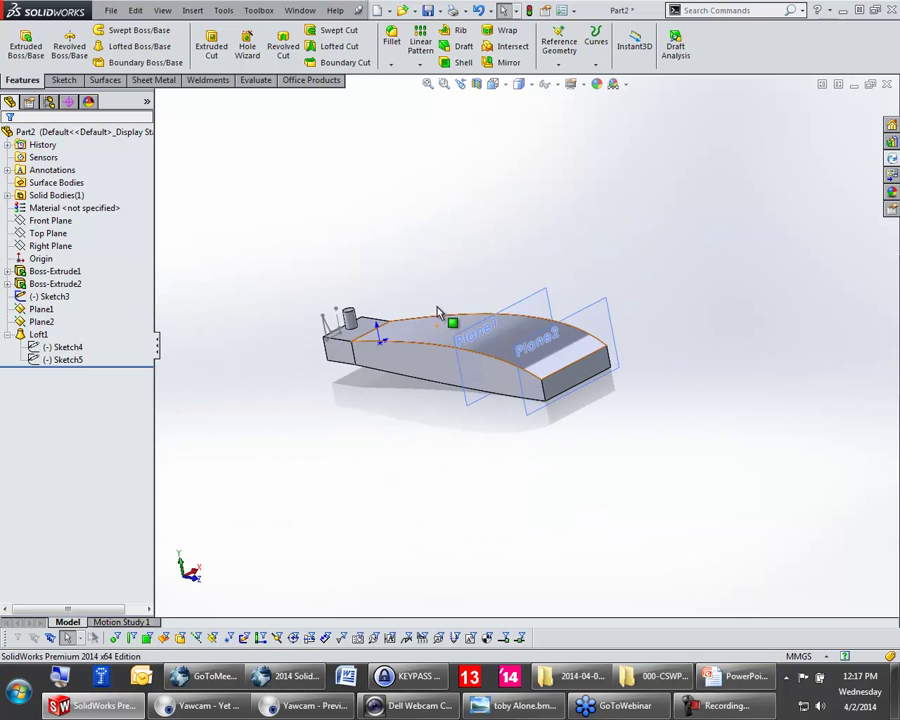
Step: Reduce the modelling window from full screen to a smaller size and turn Instant3D on
click(873, 12)
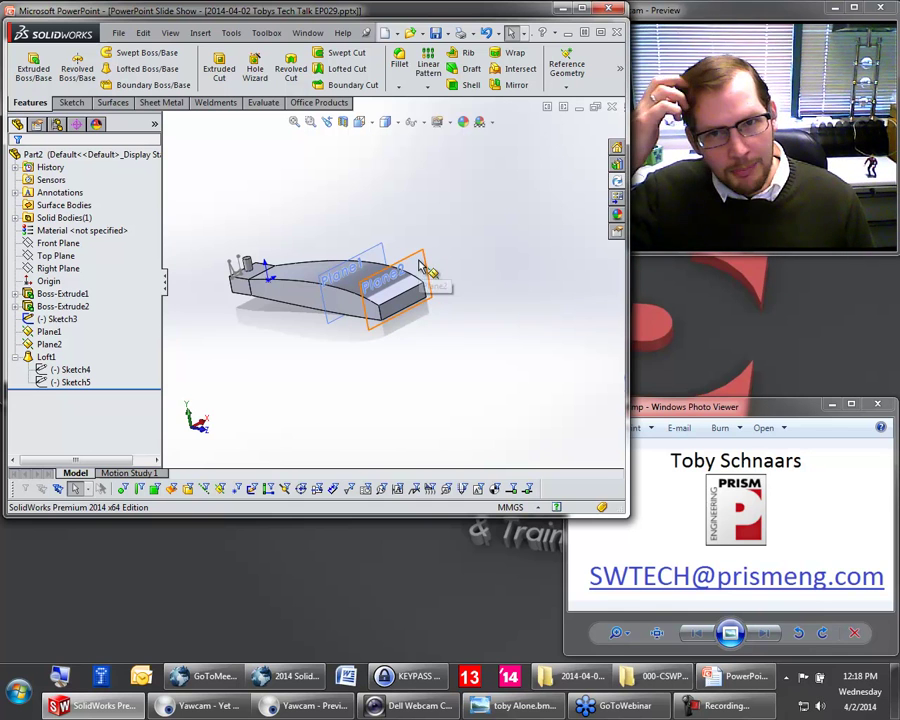
click(438, 121)
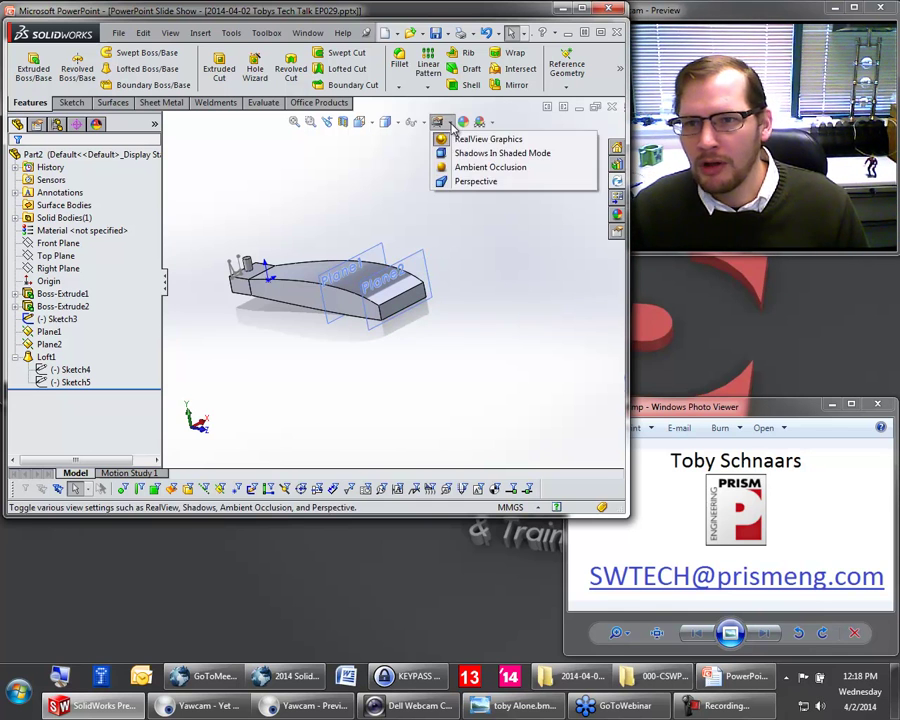
scroll(332, 293, down, 8)
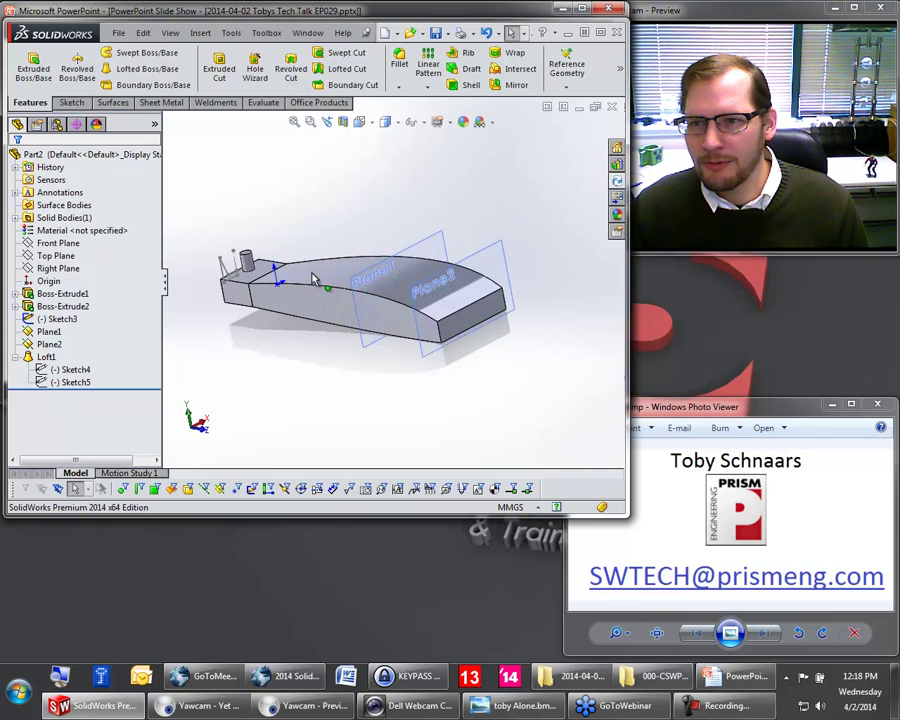
scroll(331, 288, down, 2)
middle_drag(319, 306, 372, 309)
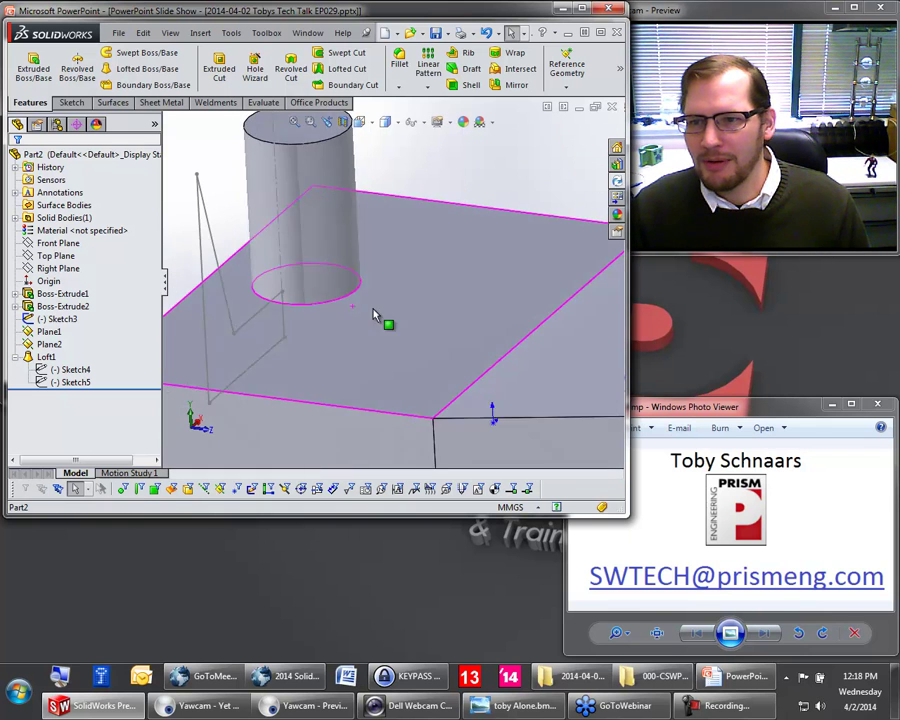
click(620, 72)
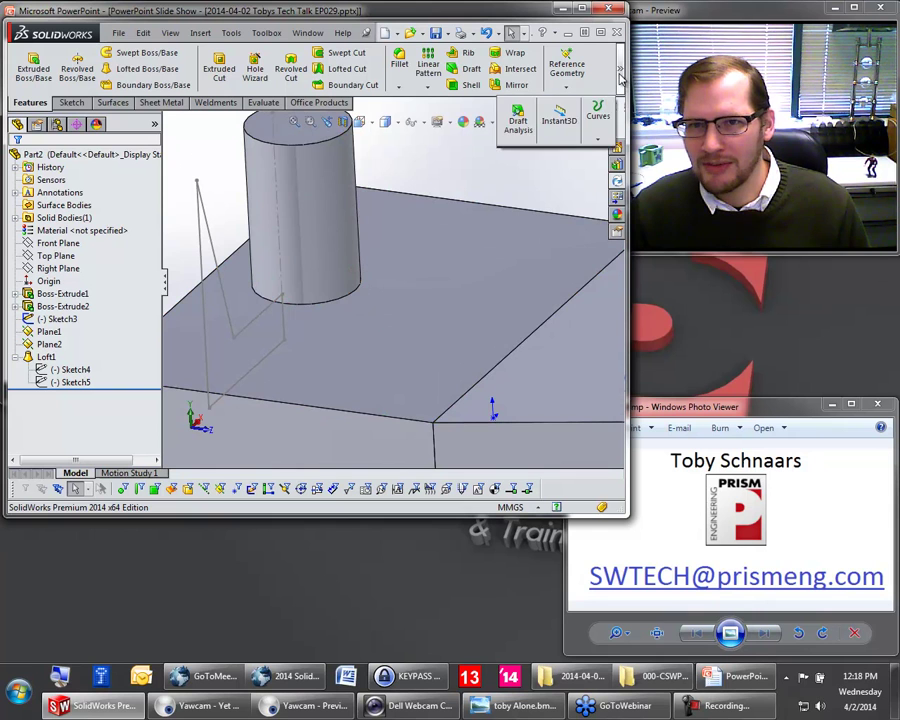
click(548, 135)
Step: Move the 14 mm cylindrical boss across the block's upper face toward the loft using its Instant3D handles
click(355, 263)
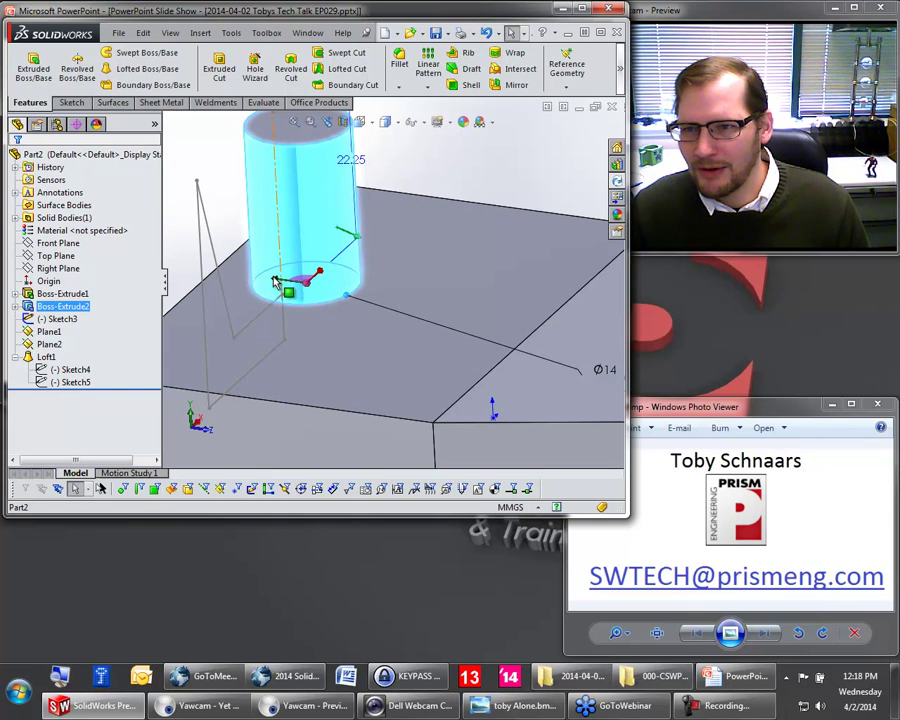
drag(277, 281, 328, 288)
click(380, 300)
drag(308, 287, 405, 306)
click(211, 176)
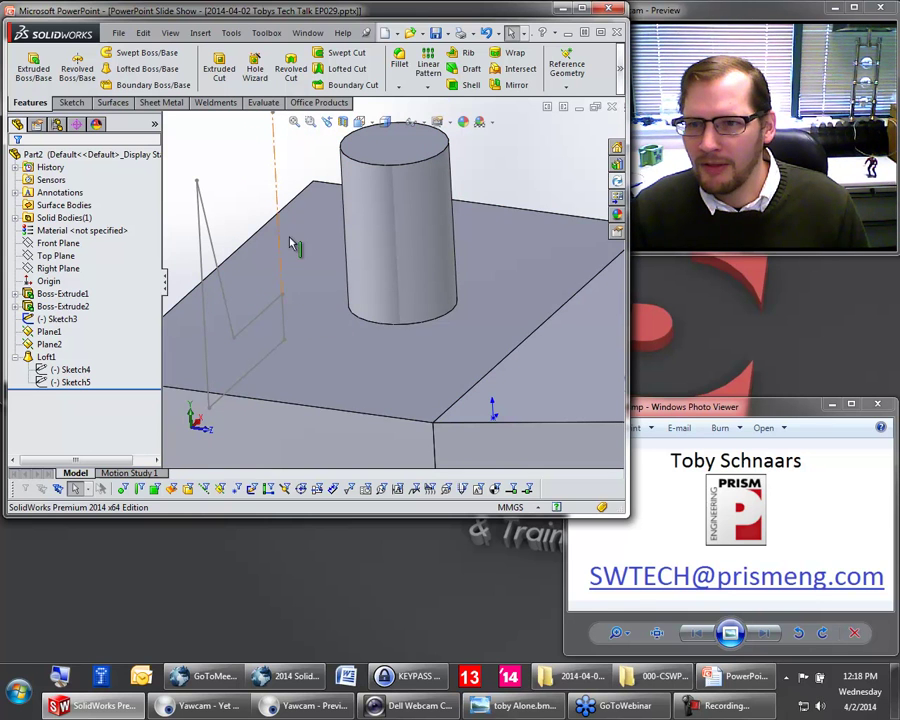
Step: Add a 3 mm constant-size fillet to the circular edge at the cylinder's base
click(398, 326)
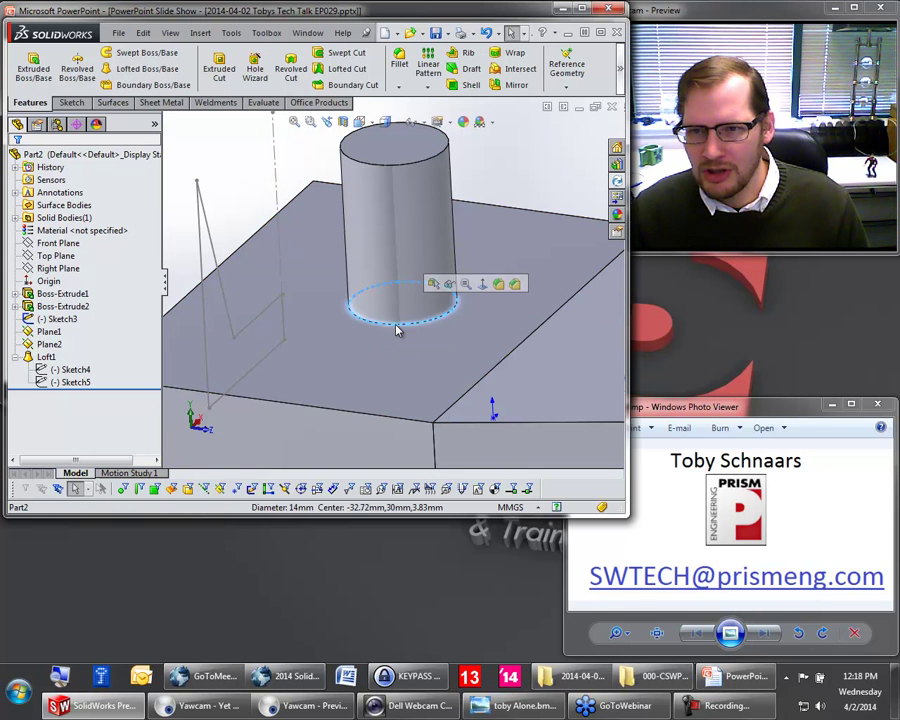
click(503, 285)
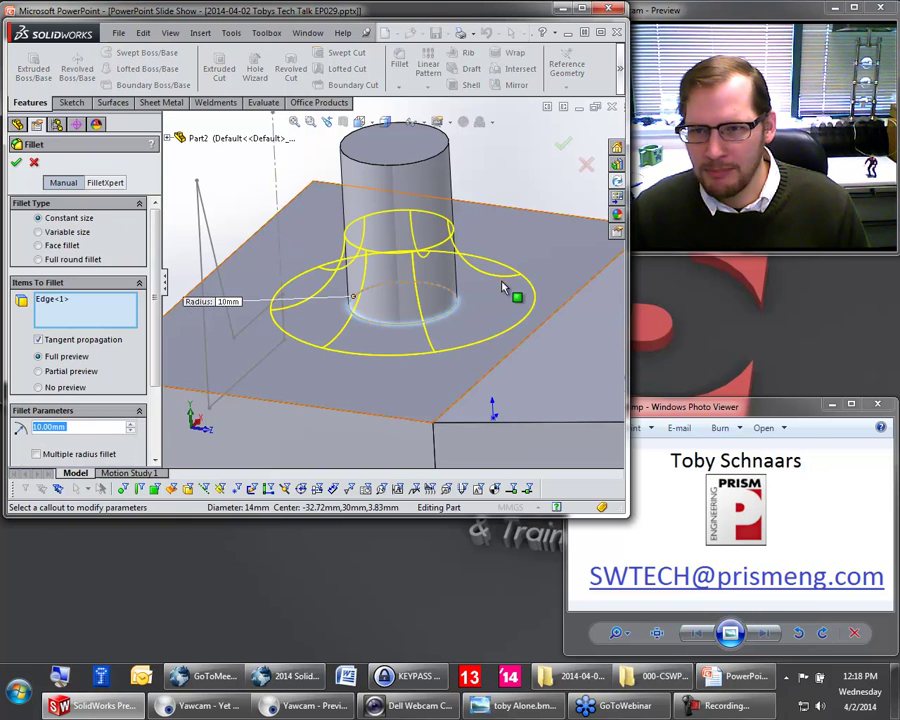
text(3)
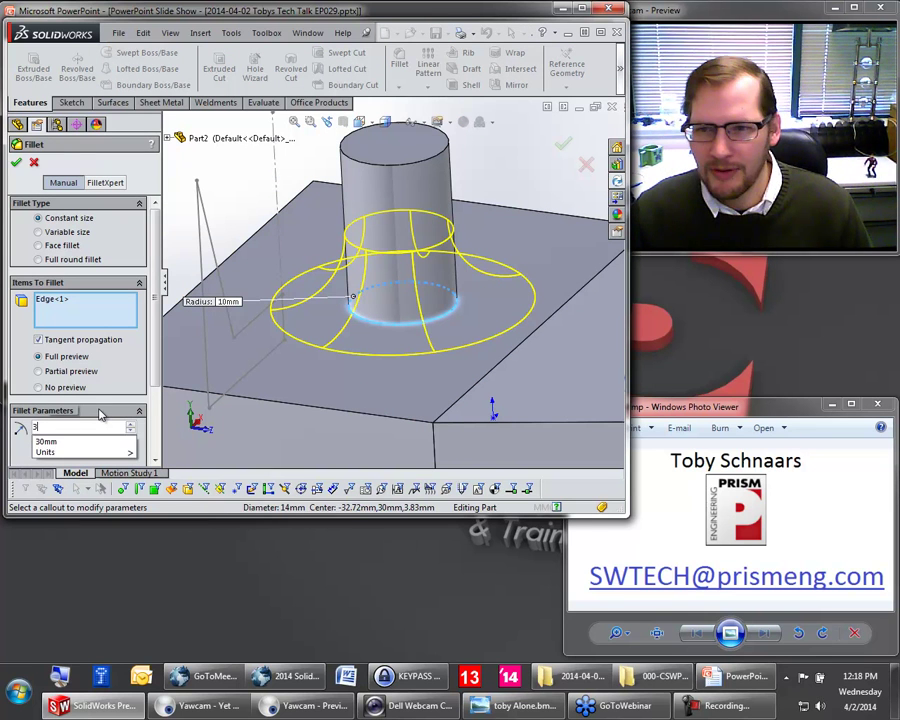
key(Return)
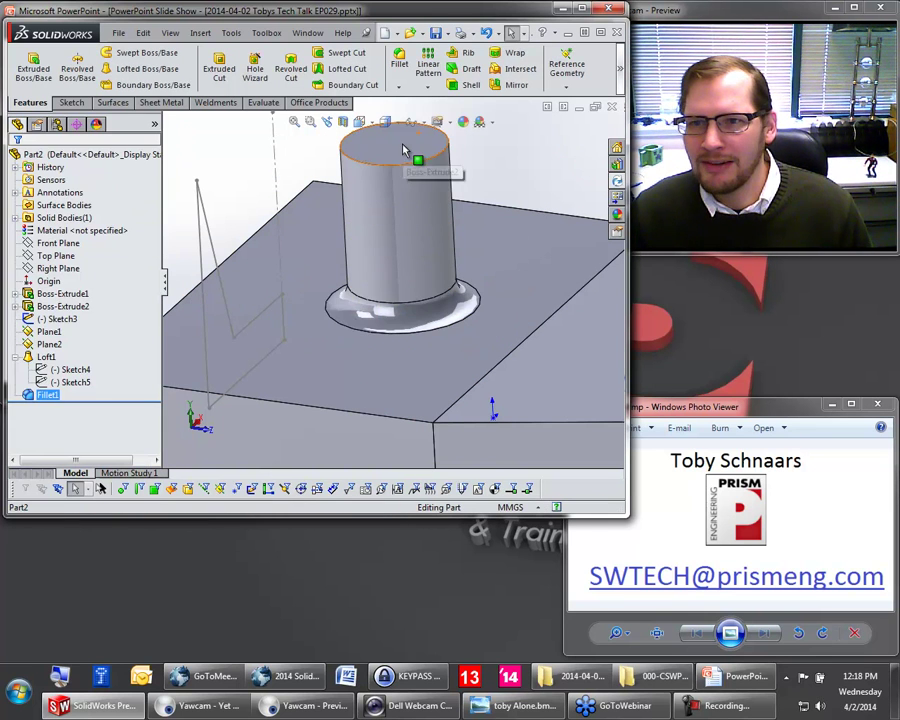
Step: Push the cylinder's top face below the block's surface with Instant3D to form a cut about 9.28 mm deep
click(408, 145)
drag(413, 125, 410, 352)
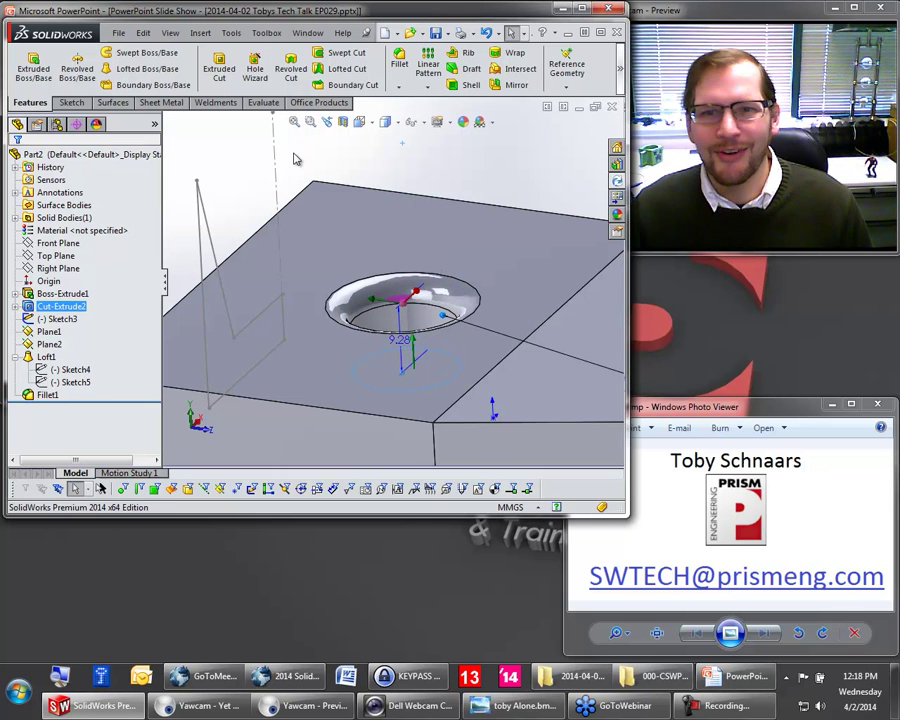
middle_drag(414, 281, 414, 298)
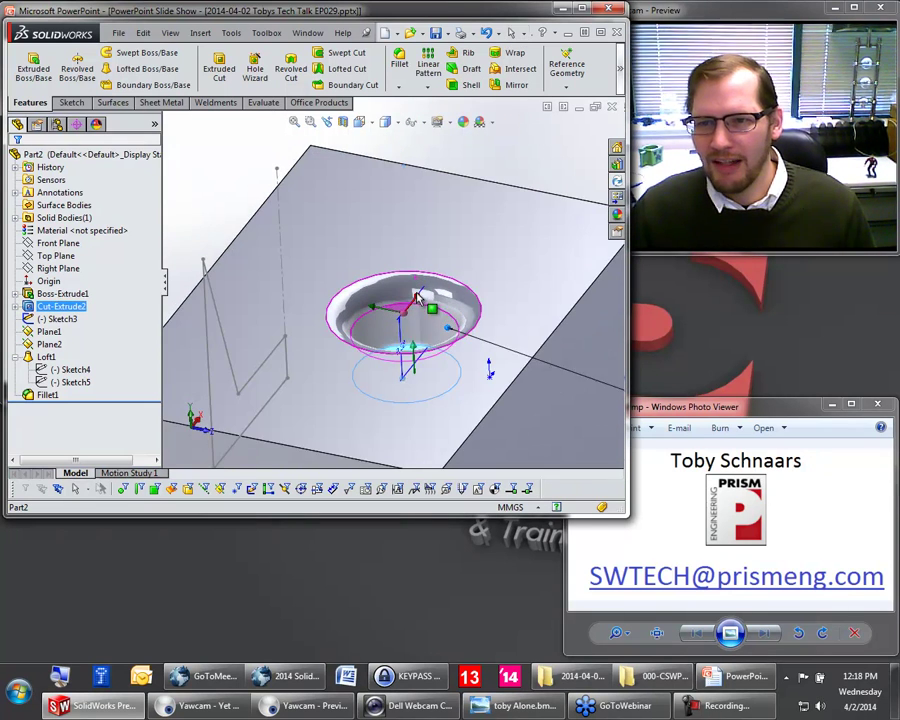
Step: Pull the circular face above the block's surface with Instant3D to form a boss about 12.86 mm high
drag(420, 360, 408, 326)
scroll(405, 322, up, 3)
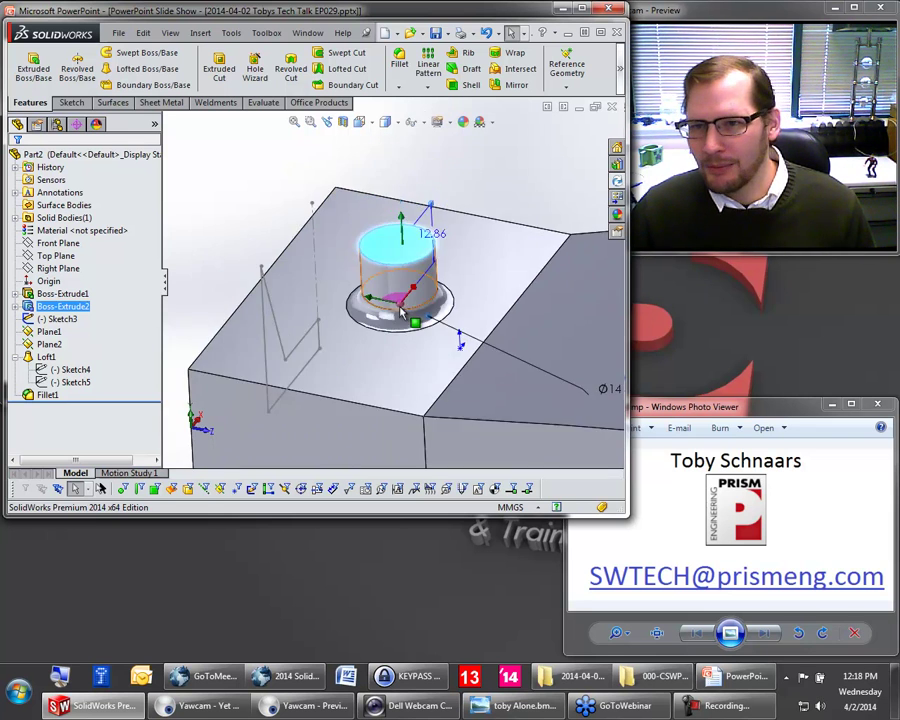
click(256, 207)
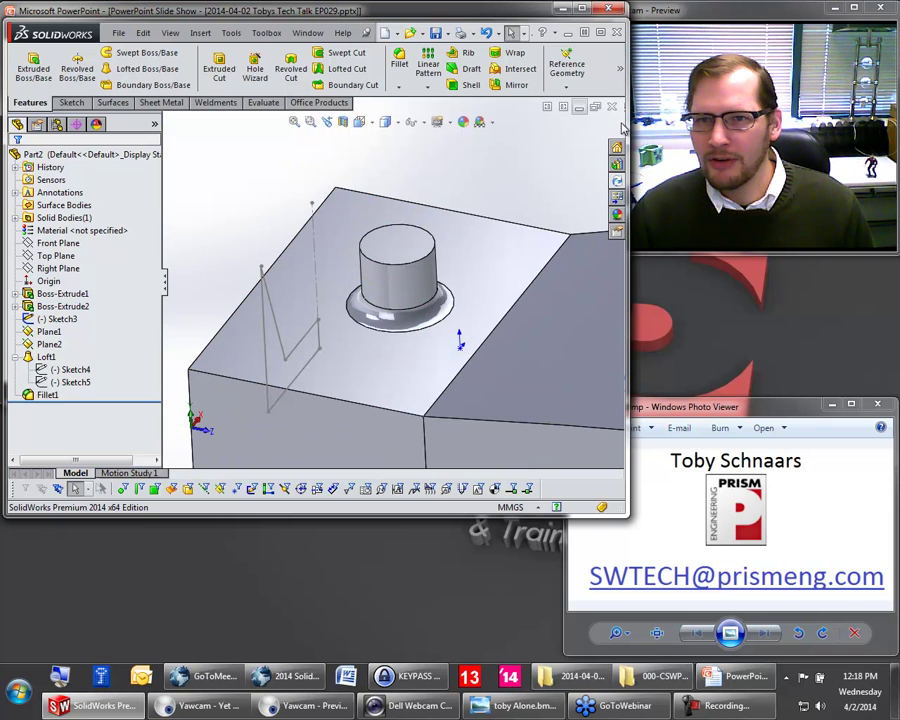
Step: Maximize the modelling window and roll the model back to before Boss-Extrude2
click(599, 35)
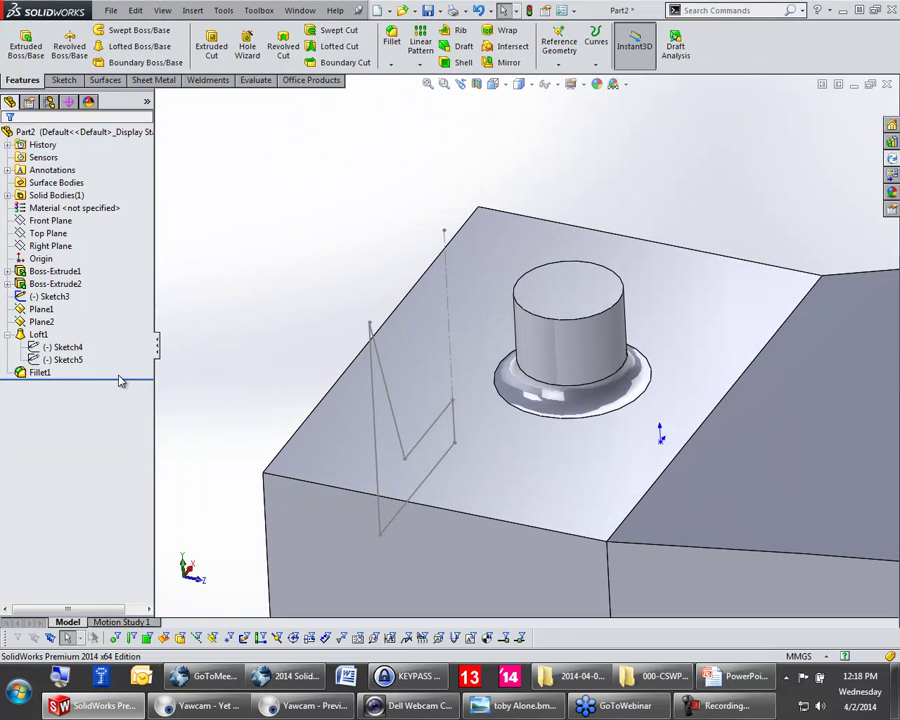
right_click(55, 284)
click(121, 253)
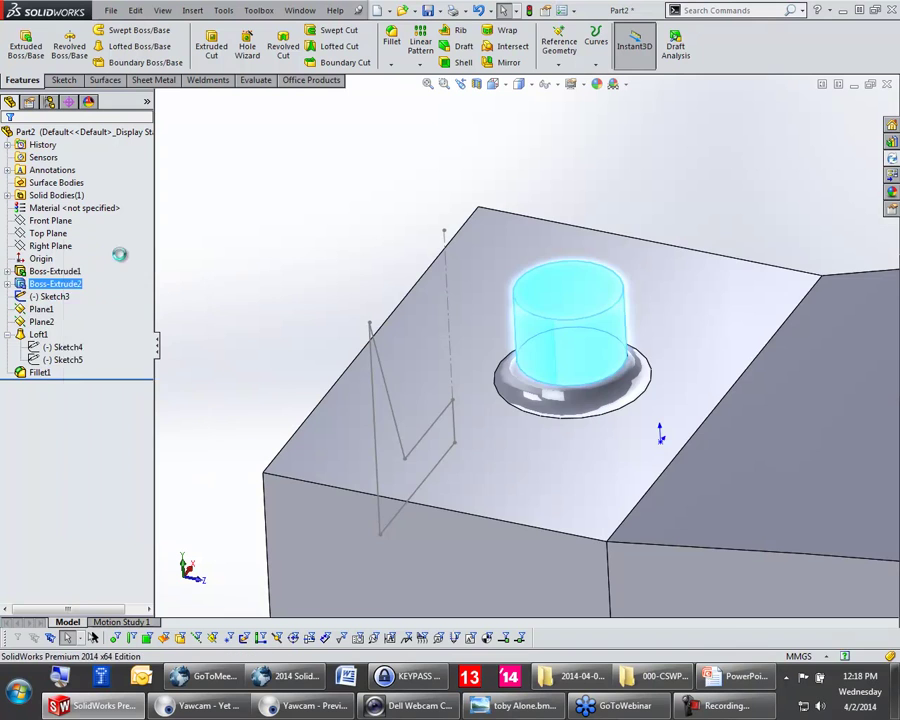
Step: Sketch a 15 mm diameter circle near a corner of the block's upper face and exit the sketch
click(561, 302)
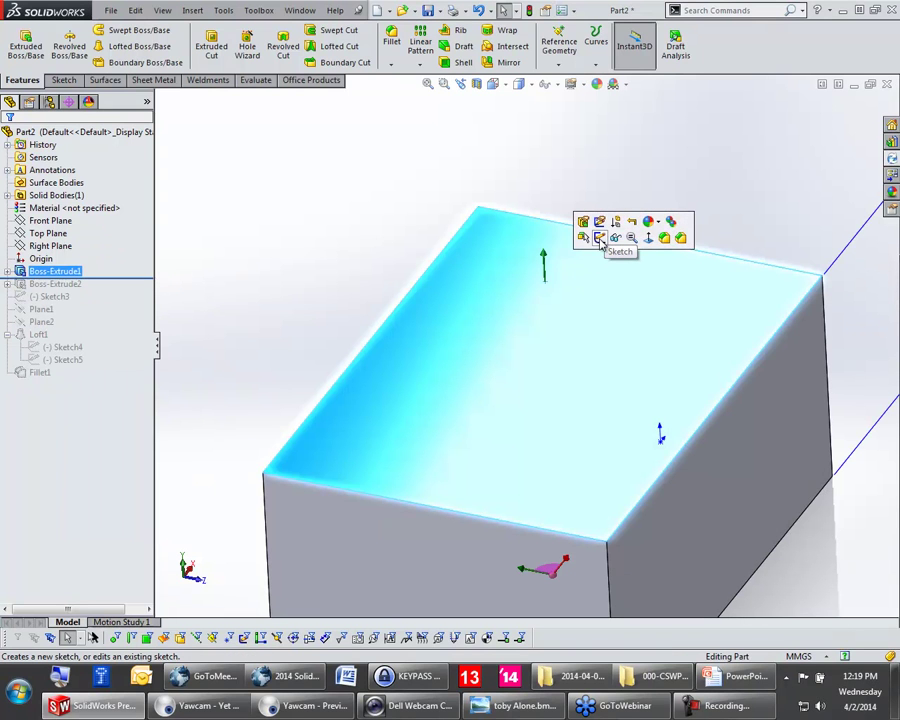
click(600, 241)
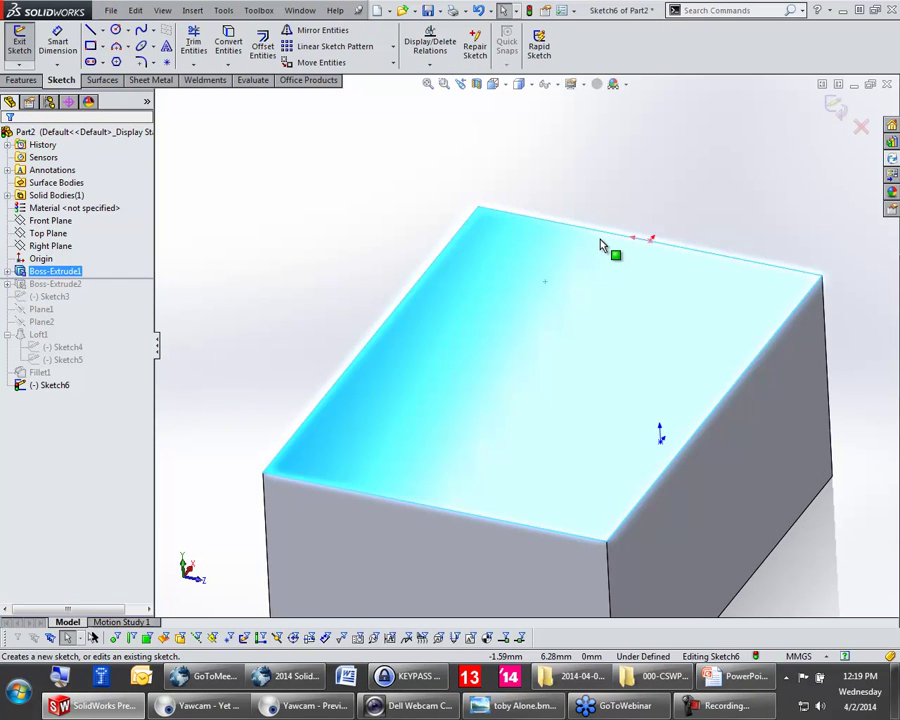
key(s)
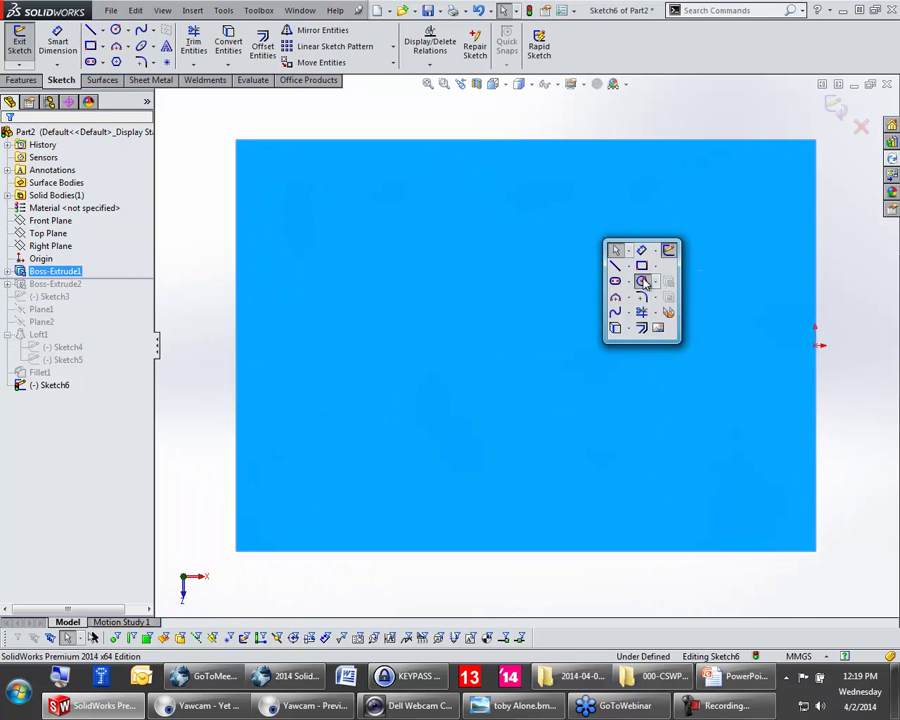
click(638, 282)
click(380, 249)
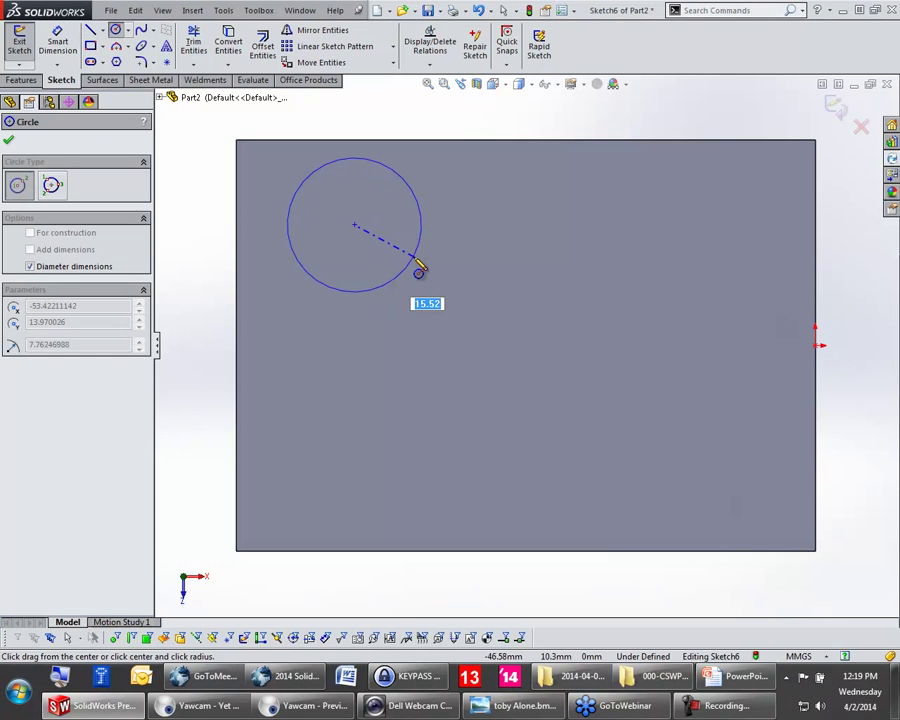
key(Return)
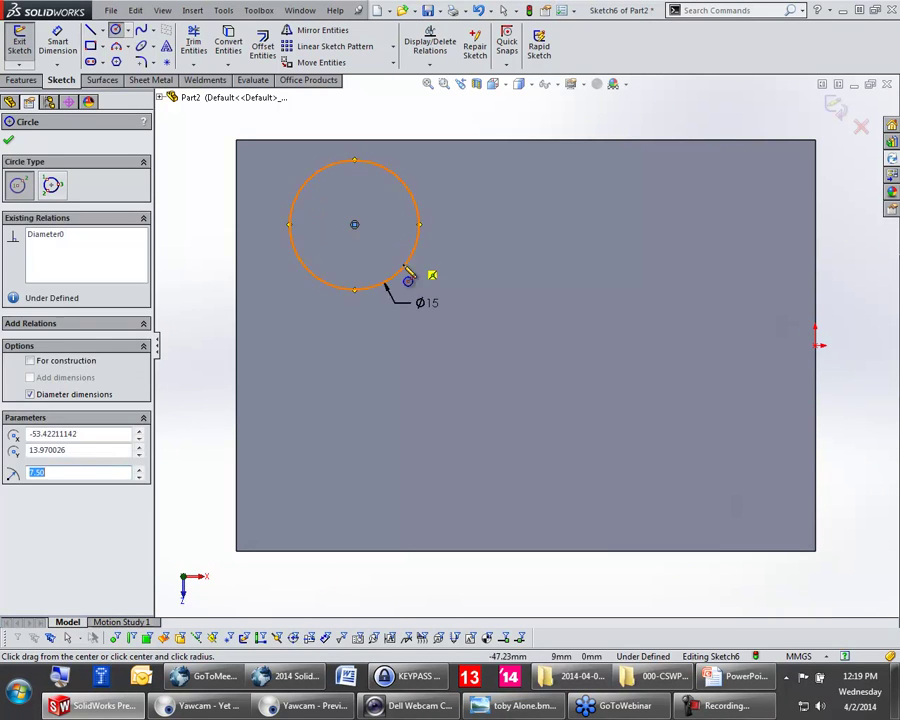
key(s)
click(592, 246)
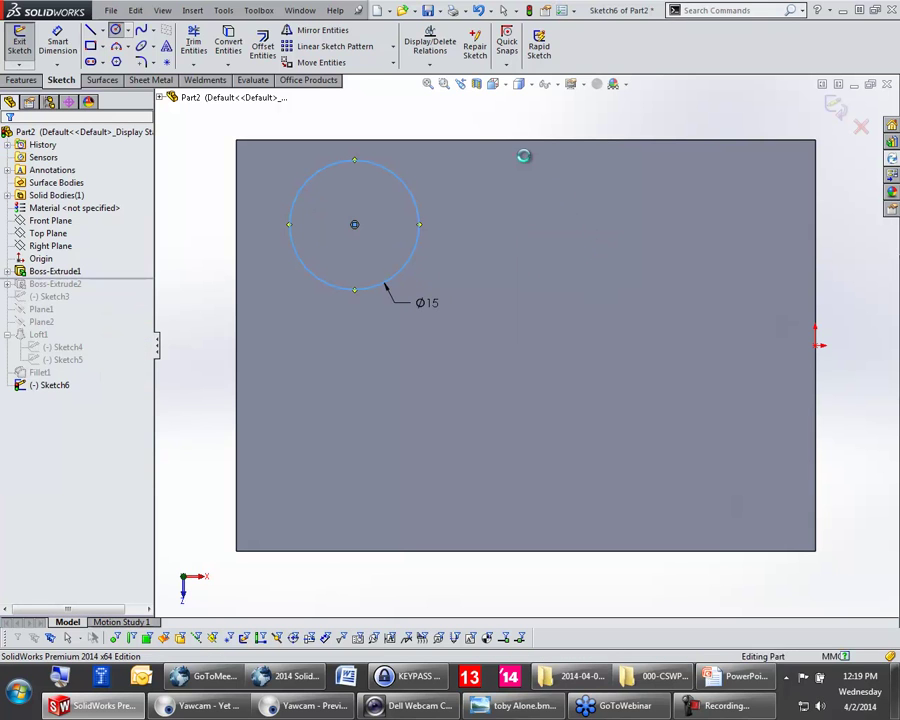
click(490, 125)
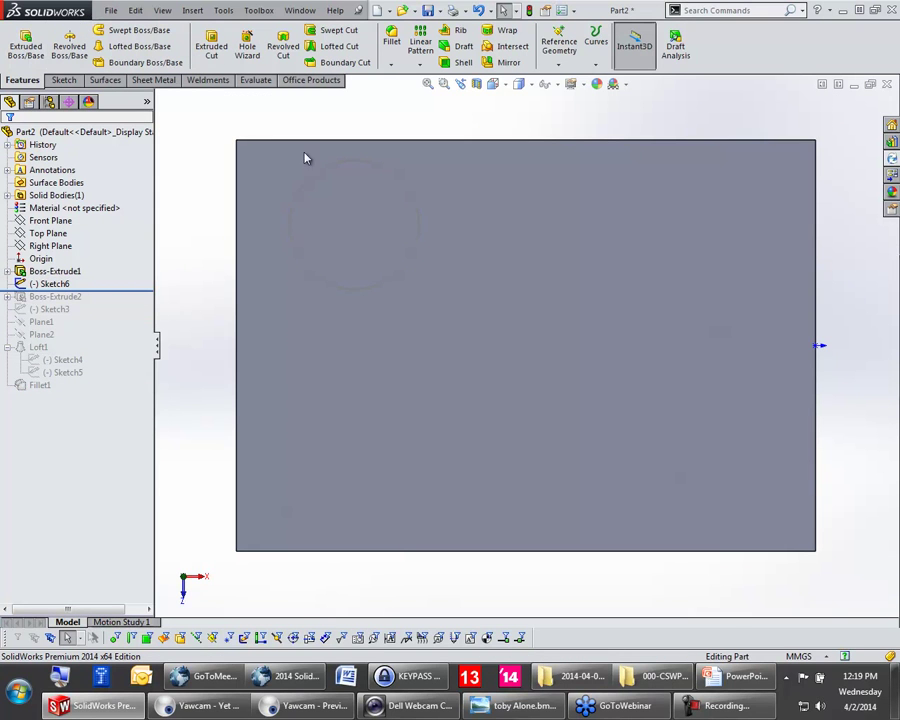
Step: Extrude the circle sketch as a blind boss 15 mm deep, merged with the block
click(346, 161)
click(25, 57)
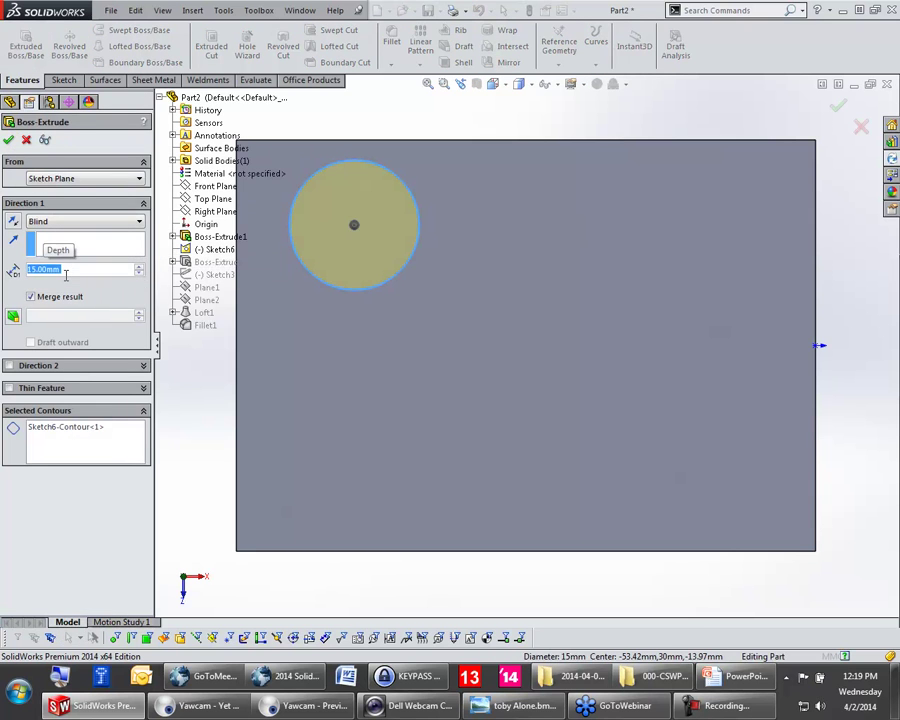
key(Return)
click(192, 361)
middle_drag(198, 341, 285, 298)
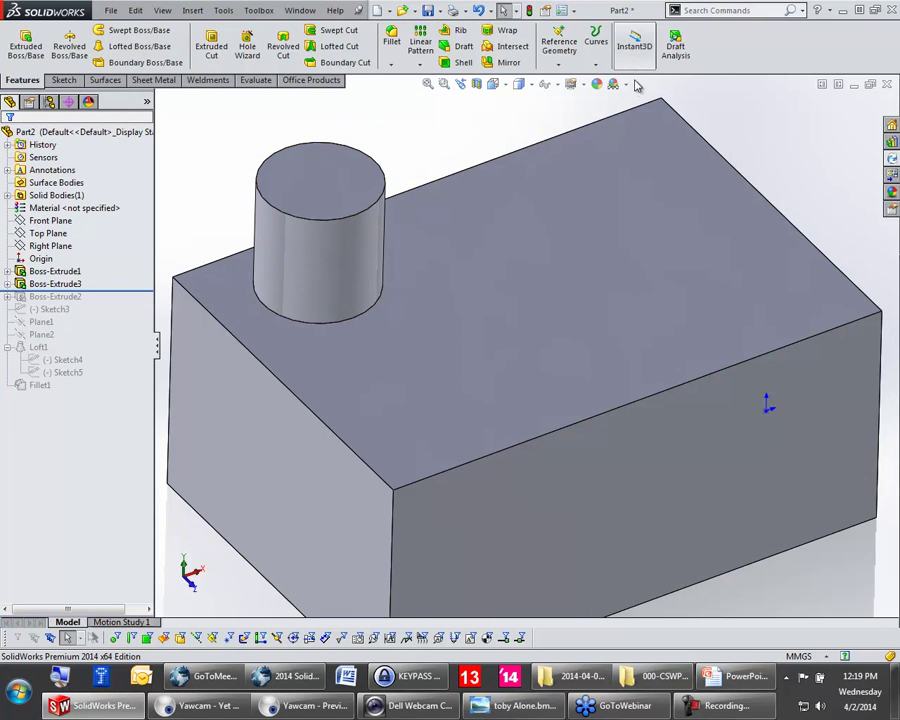
Step: Turn Instant3D on and push the new cylinder's top face into the block to a depth of 16 mm
click(633, 45)
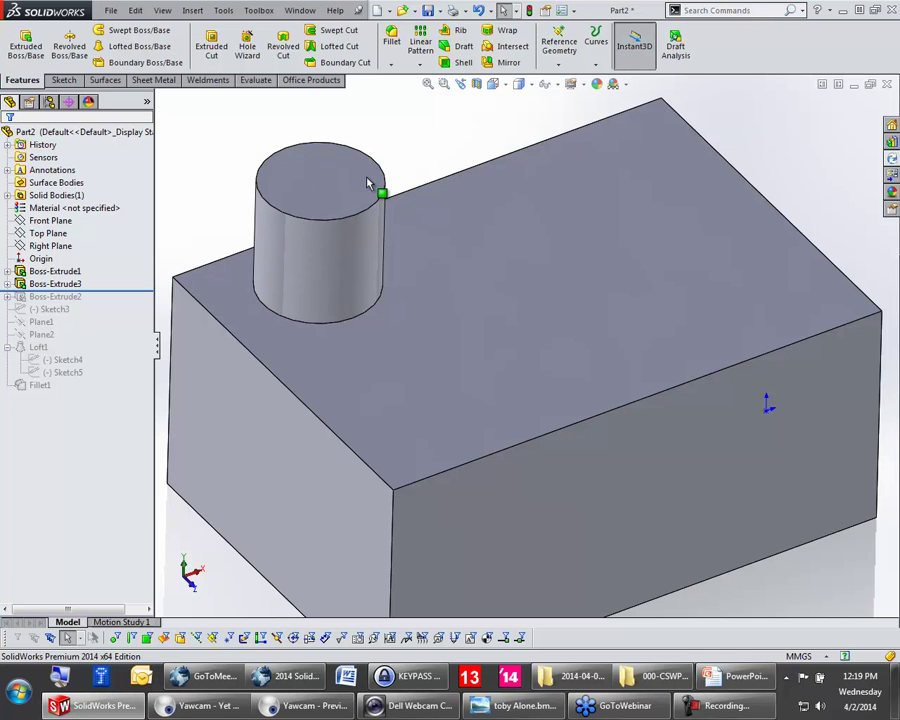
click(317, 190)
drag(321, 165, 344, 374)
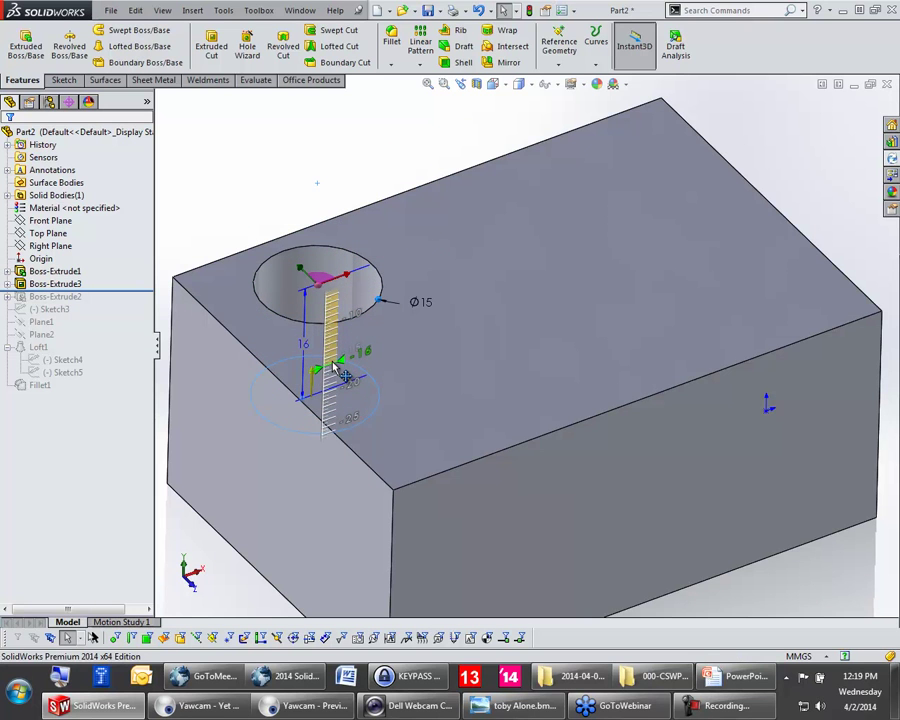
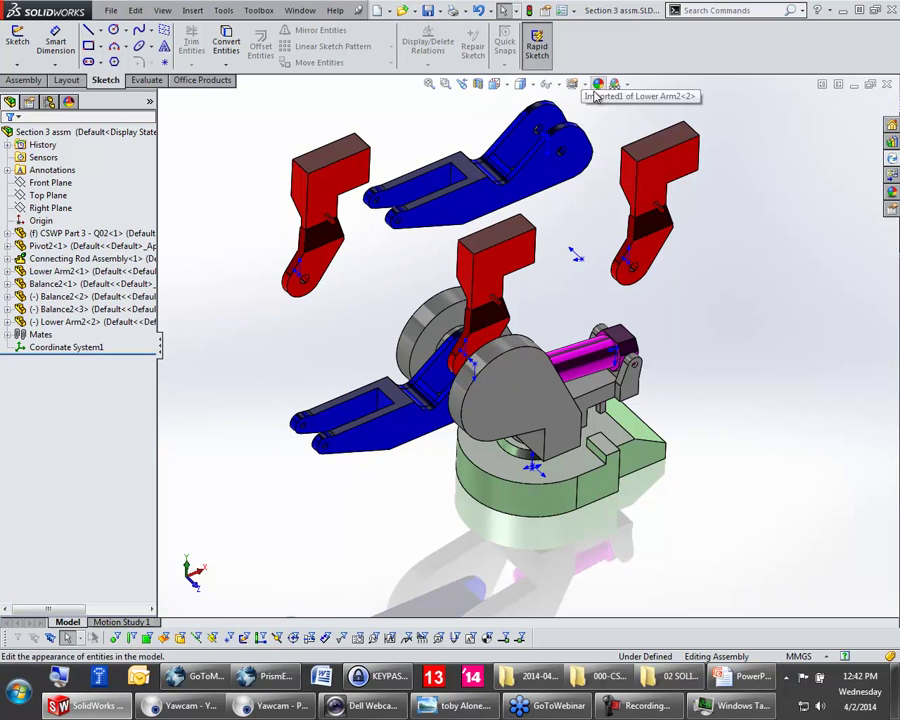
Step: Turn off RealView Graphics for the Section 3 assembly
click(582, 84)
click(612, 101)
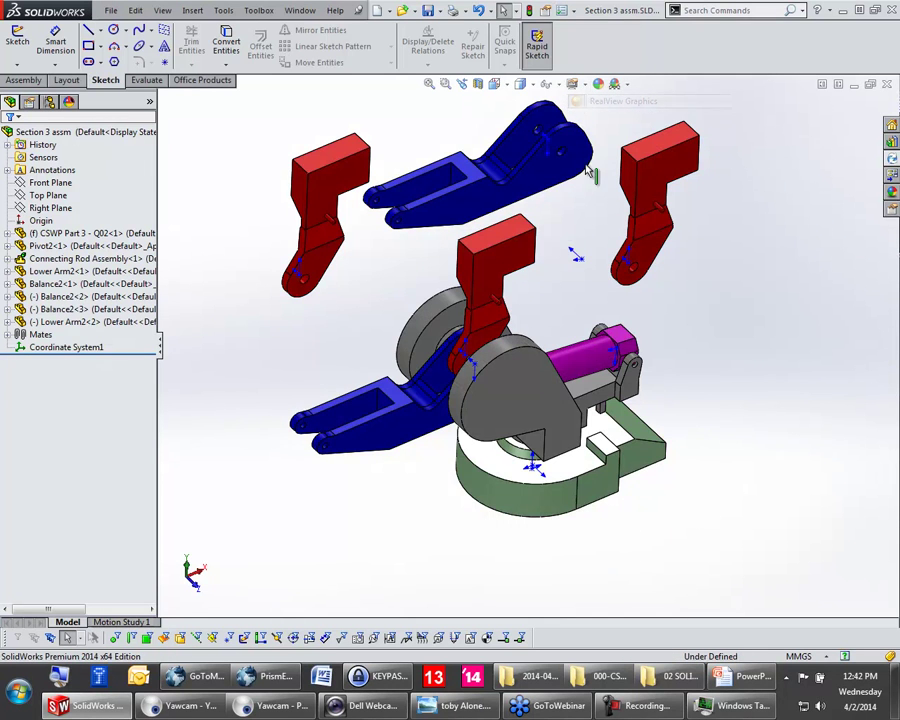
scroll(460, 282, up, 1)
scroll(556, 228, down, 3)
scroll(554, 182, up, 1)
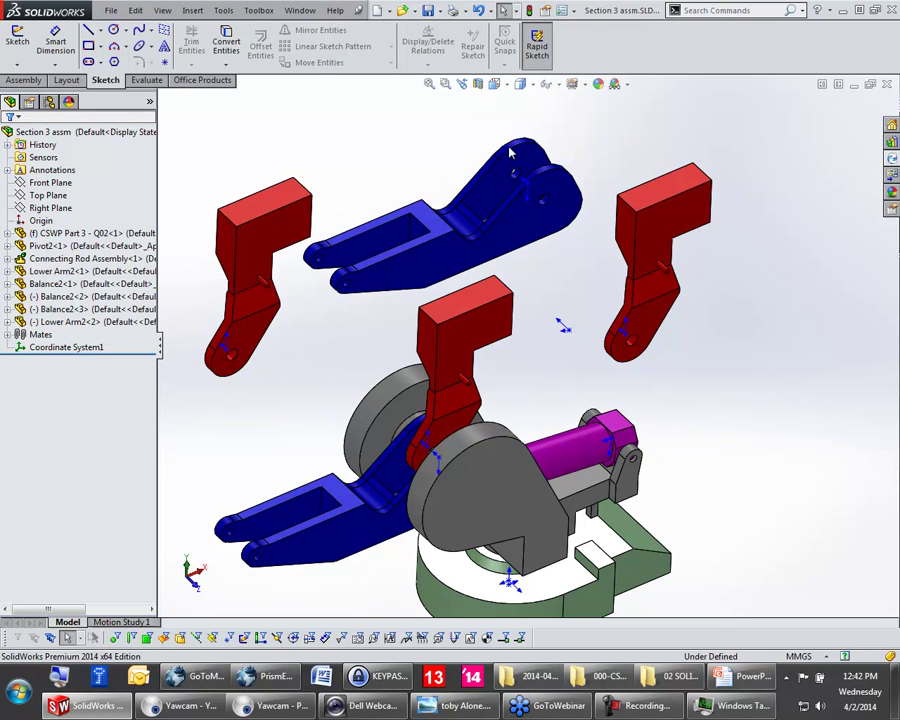
Step: Apply the Plain White scene to the assembly and browse the scene list down to the Manage Favorites option
click(627, 84)
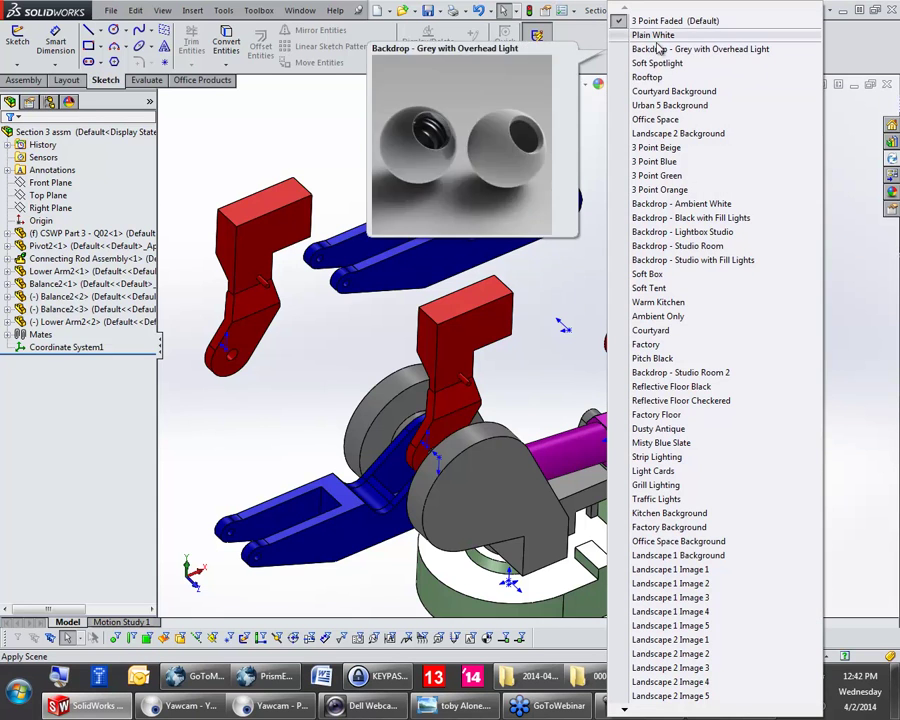
click(655, 37)
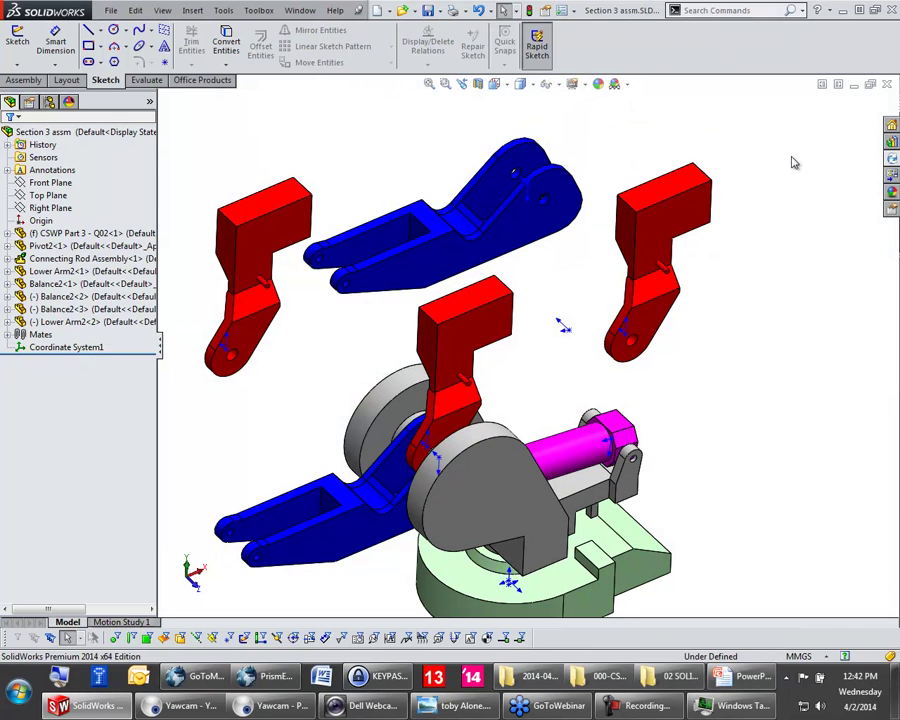
click(627, 85)
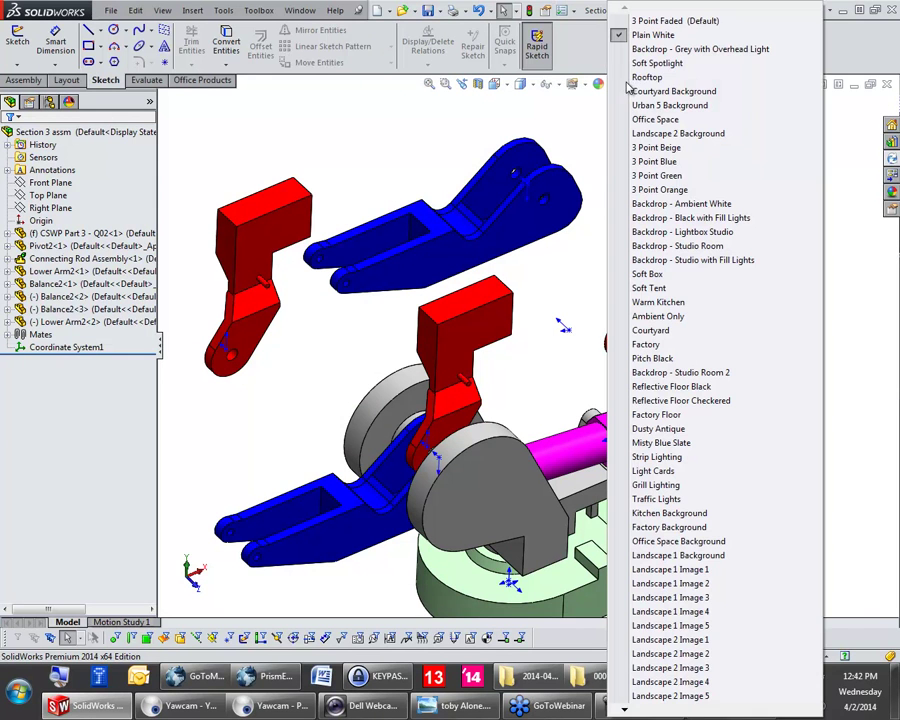
mouse_move(636, 716)
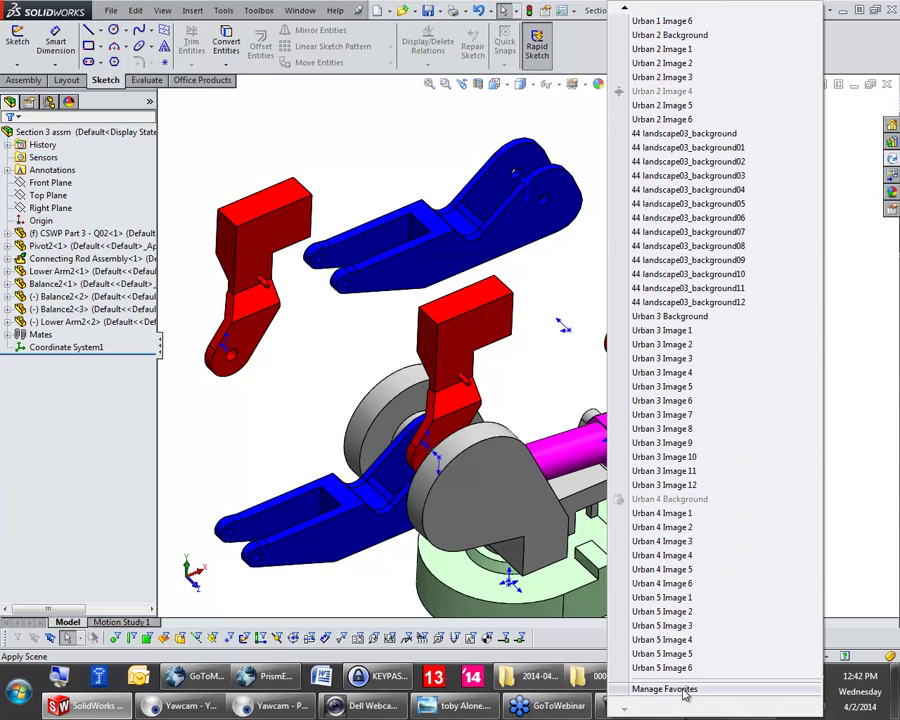
Step: Limit the favorite scenes to 3 Point Faded, Plain White, Backdrop - Grey with Overhead Light, Soft Spotlight and Rooftop
click(680, 688)
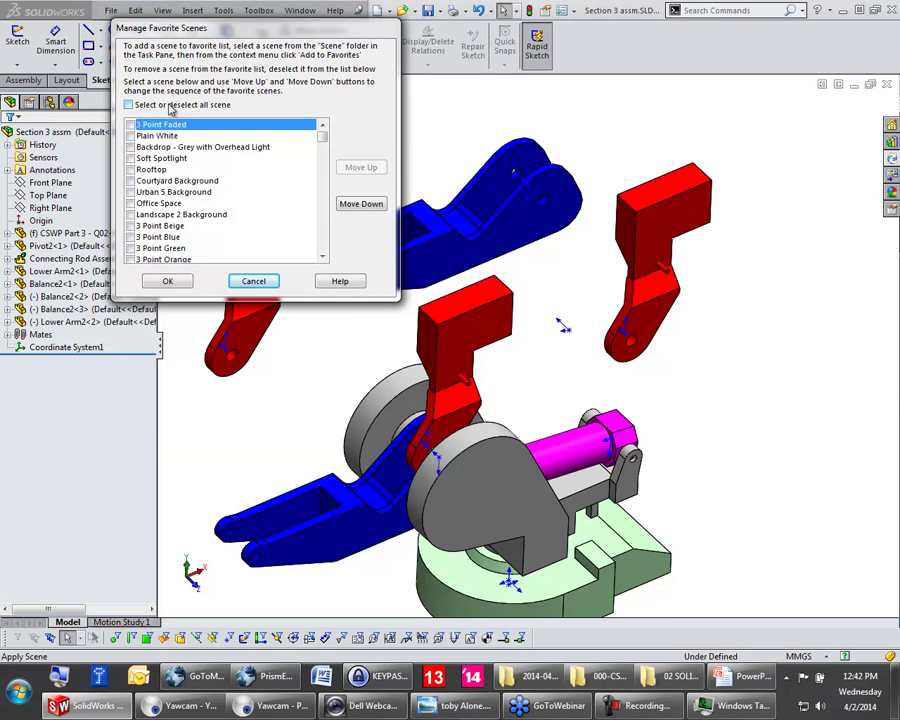
click(130, 125)
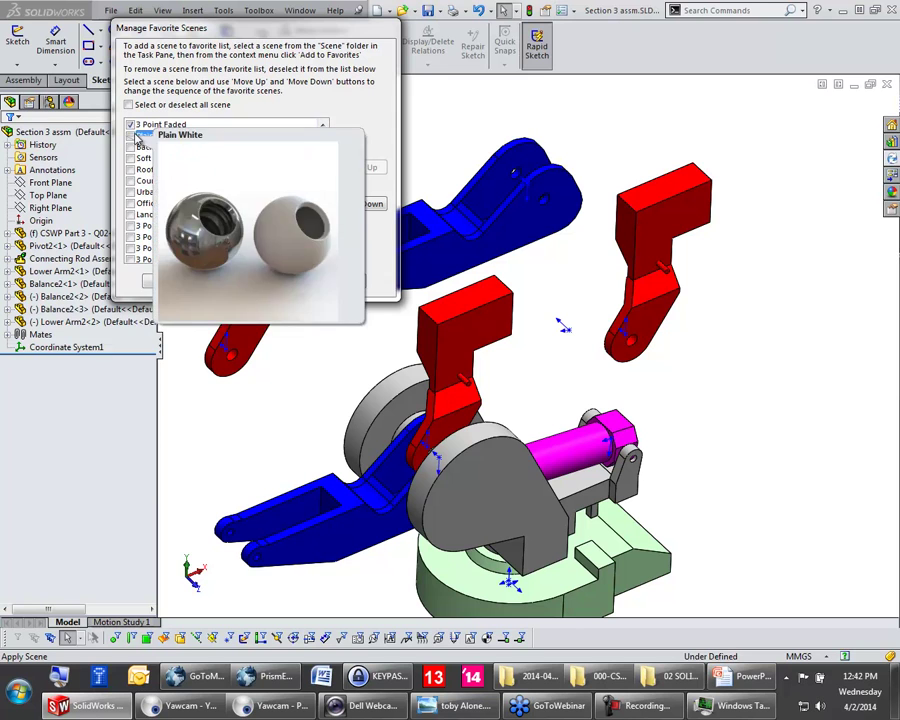
click(130, 136)
click(130, 147)
click(130, 158)
click(130, 170)
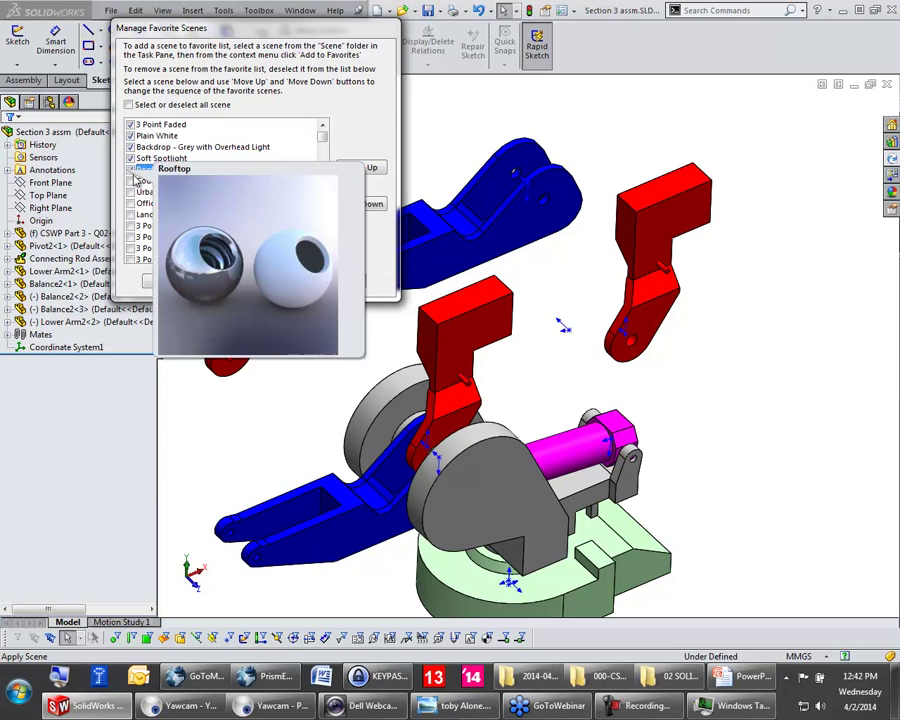
click(167, 282)
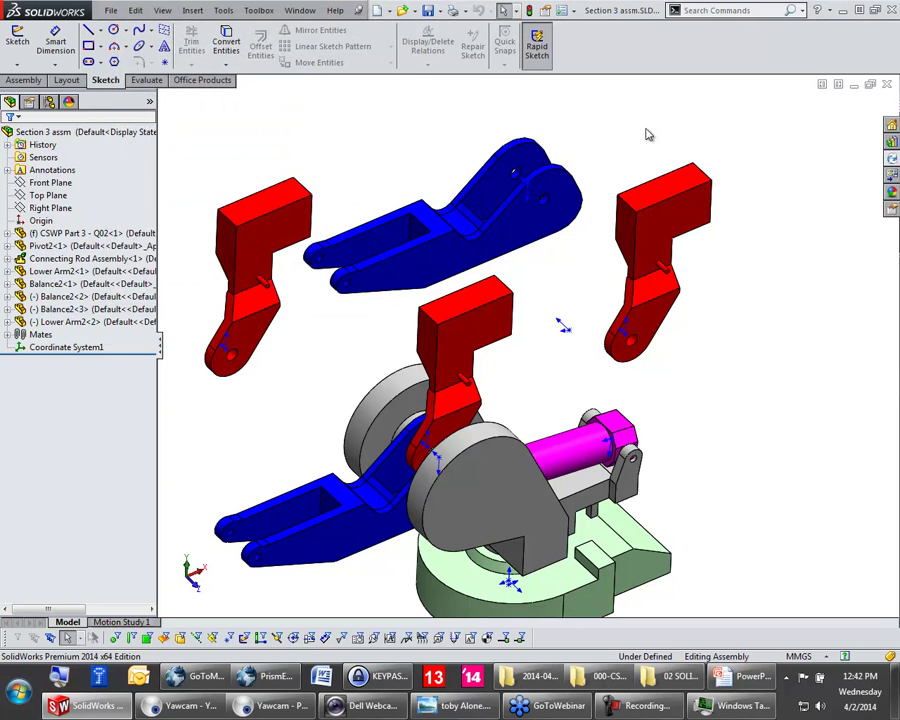
Step: Close the Section 3 assembly without saving its changes
scroll(623, 145, up, 3)
scroll(619, 160, down, 2)
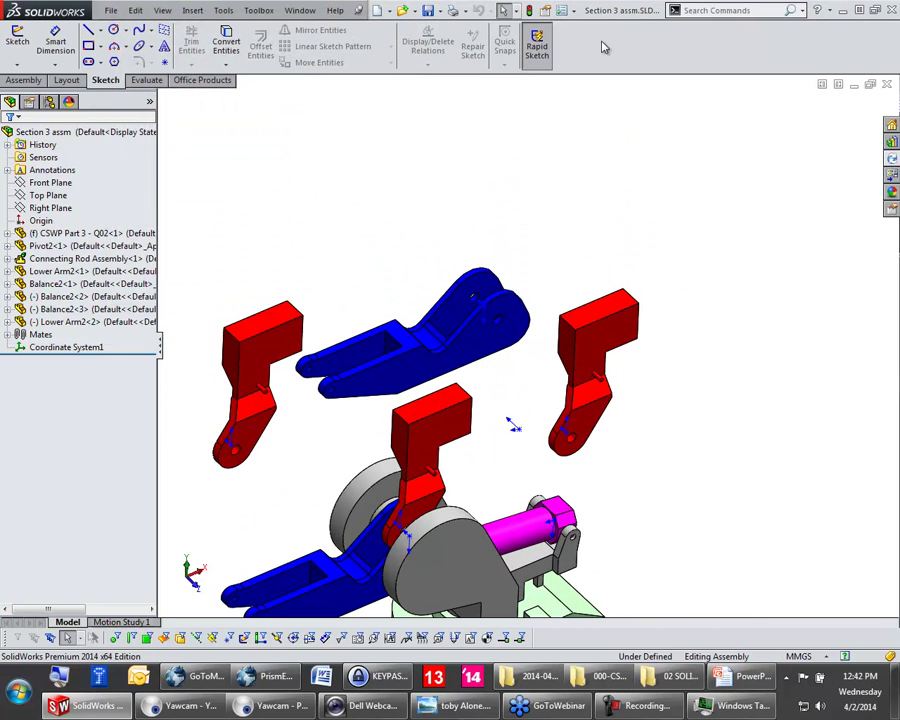
click(873, 12)
click(600, 34)
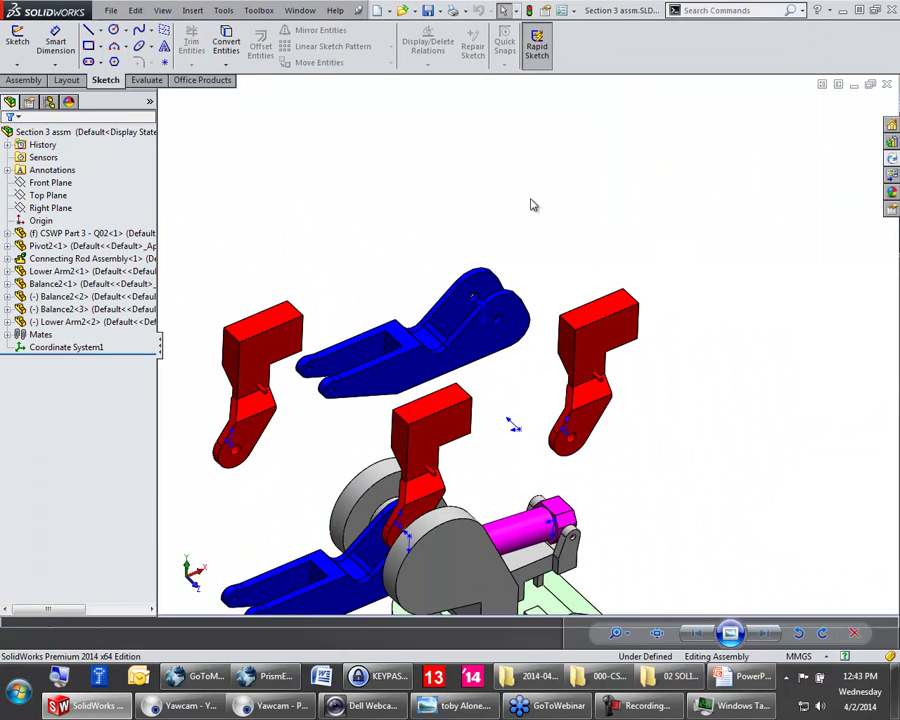
click(885, 88)
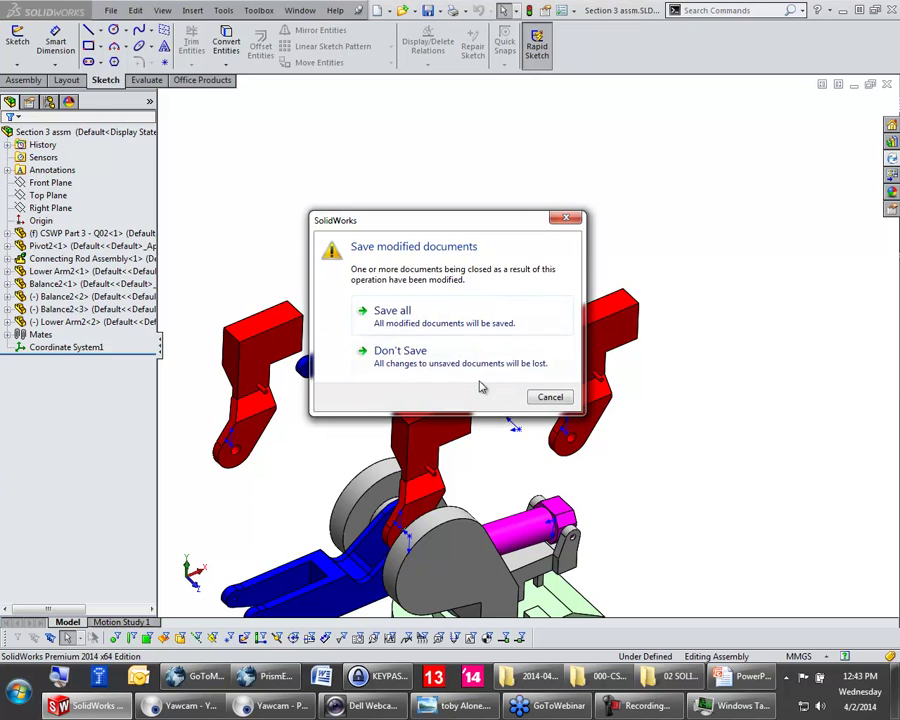
click(350, 348)
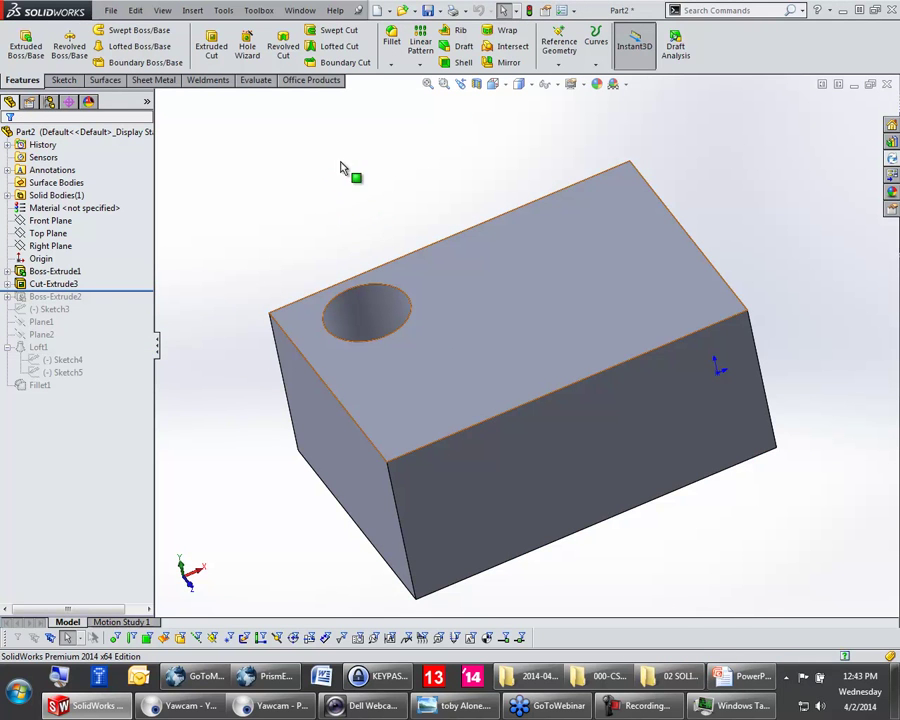
Step: Reopen the recently used Section 3 assembly and apply the Plain White scene to it
key(r)
click(286, 140)
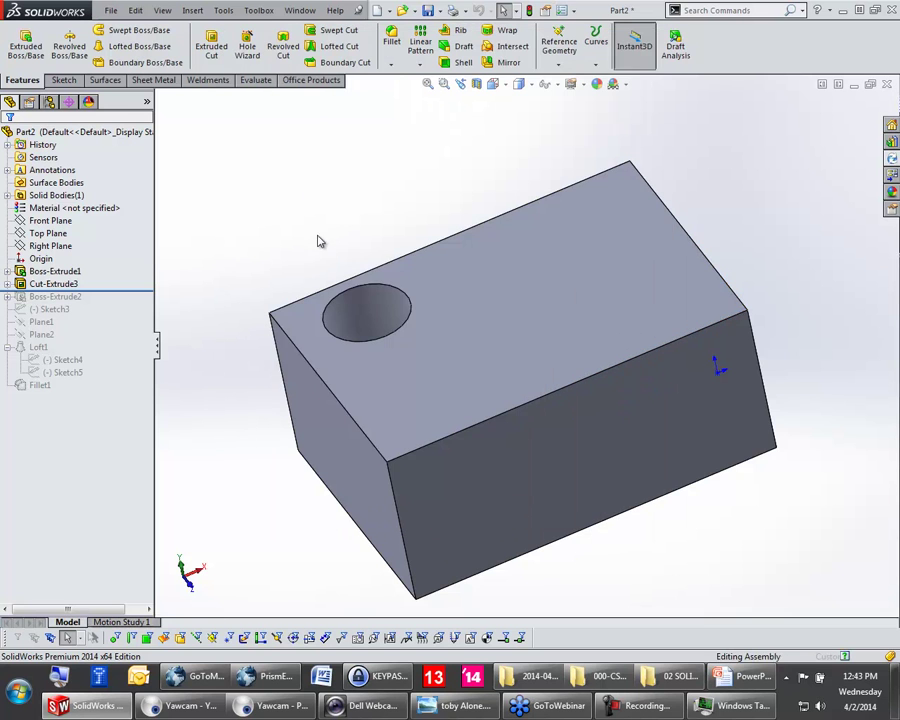
click(627, 85)
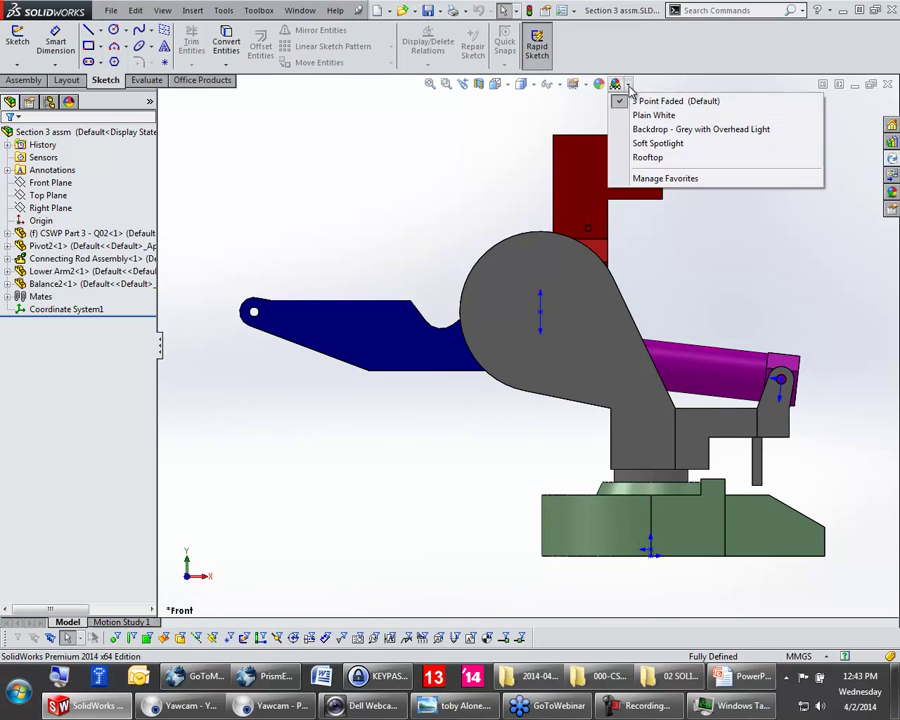
mouse_move(668, 161)
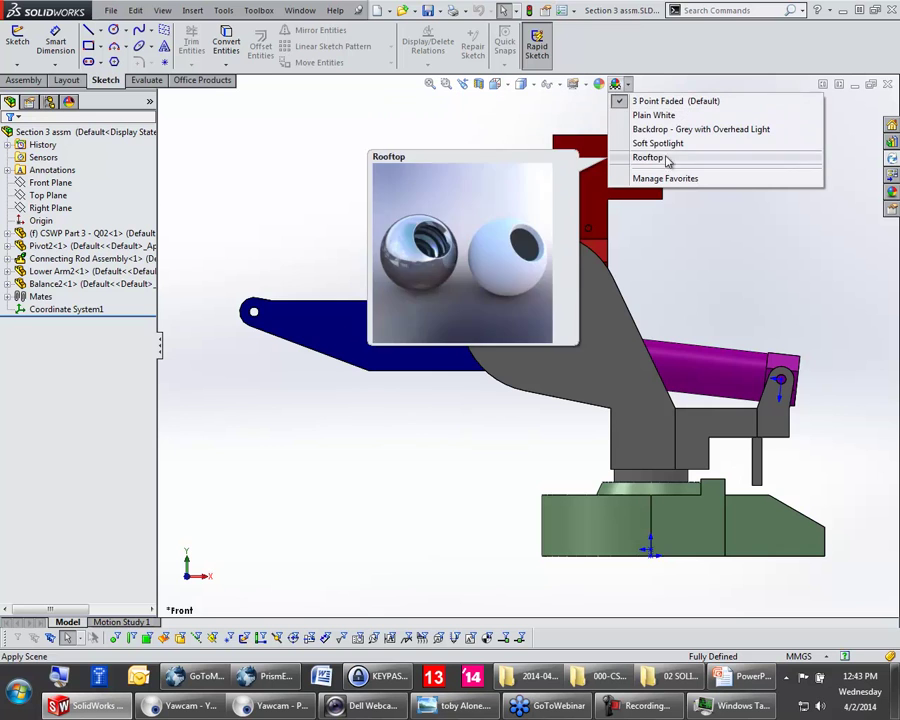
click(676, 116)
Step: Place a copy of the red Balance2 and a copy of the blue Lower Arm2 in the empty space above the assembly
middle_drag(488, 193, 665, 233)
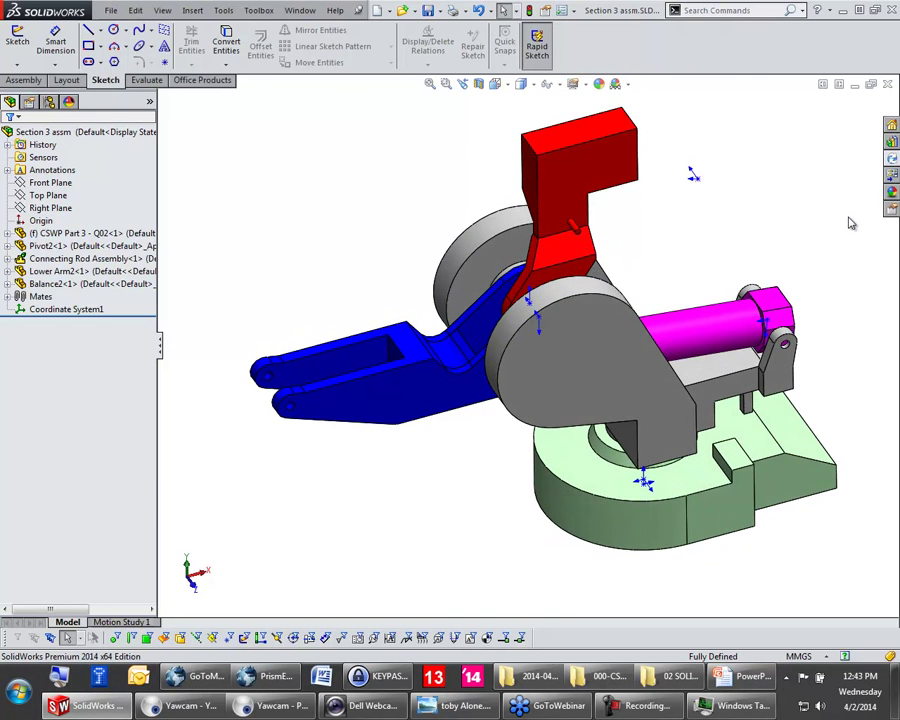
scroll(847, 193, up, 3)
ctrl+drag(448, 316, 591, 158)
ctrl+click(385, 418)
ctrl+drag(385, 418, 694, 166)
click(620, 236)
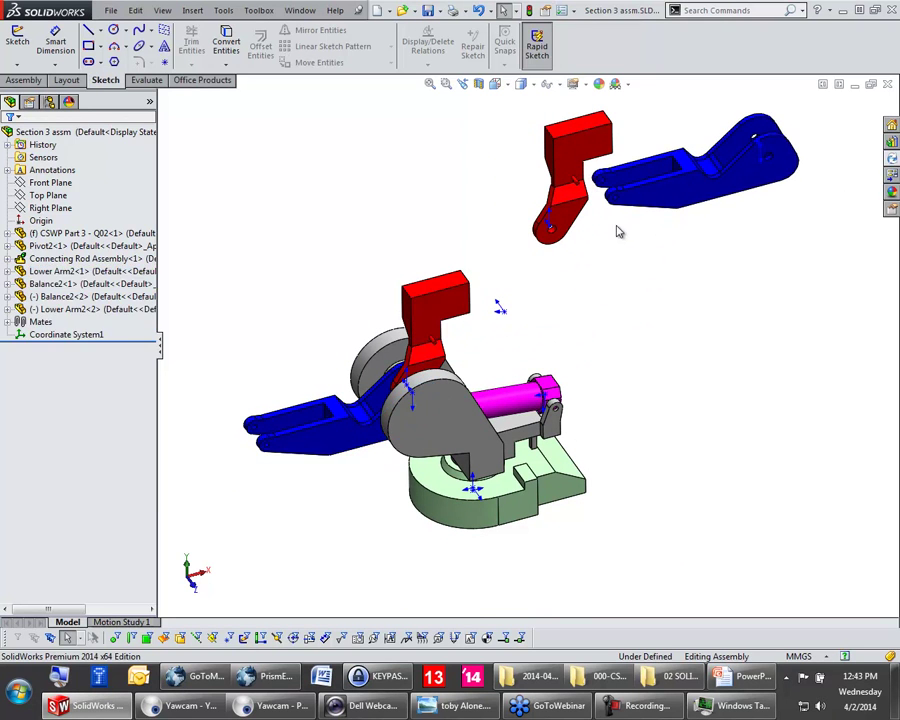
Step: Move the loose Balance2 and Lower Arm2 copies so they overlap, and fix the Lower Arm2 copy in place
drag(578, 148, 702, 193)
right_click(702, 193)
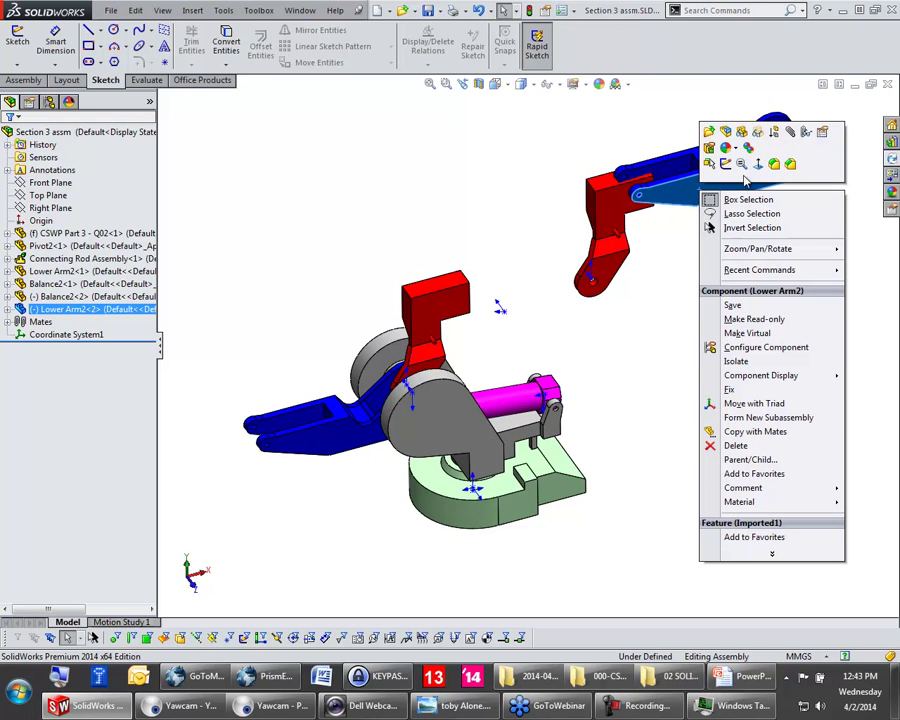
click(740, 389)
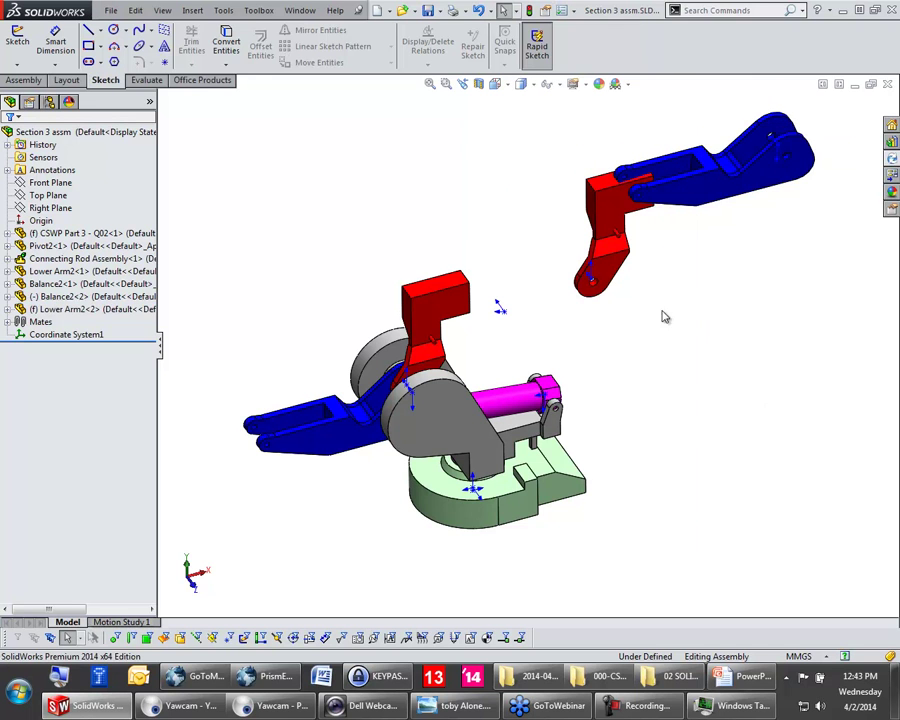
Step: Try to move the fixed Lower Arm2 copy, and set it back to floating
drag(714, 190, 714, 205)
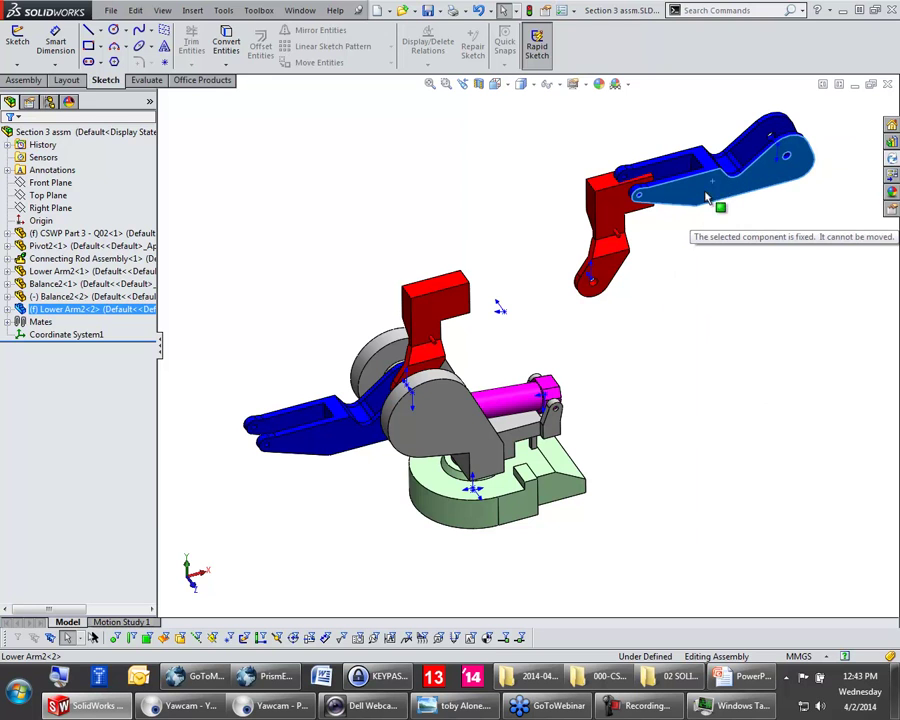
right_click(703, 187)
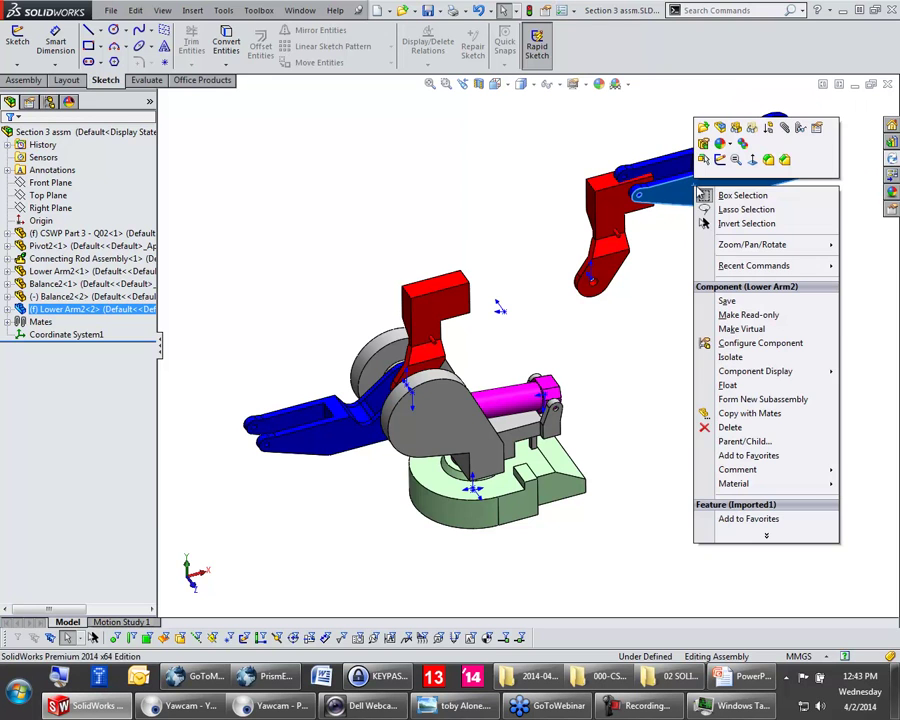
click(741, 388)
Step: Add a Lock mate between the Balance2 copy and the Lower Arm2 copy, and move the locked pair to a new position
key(s)
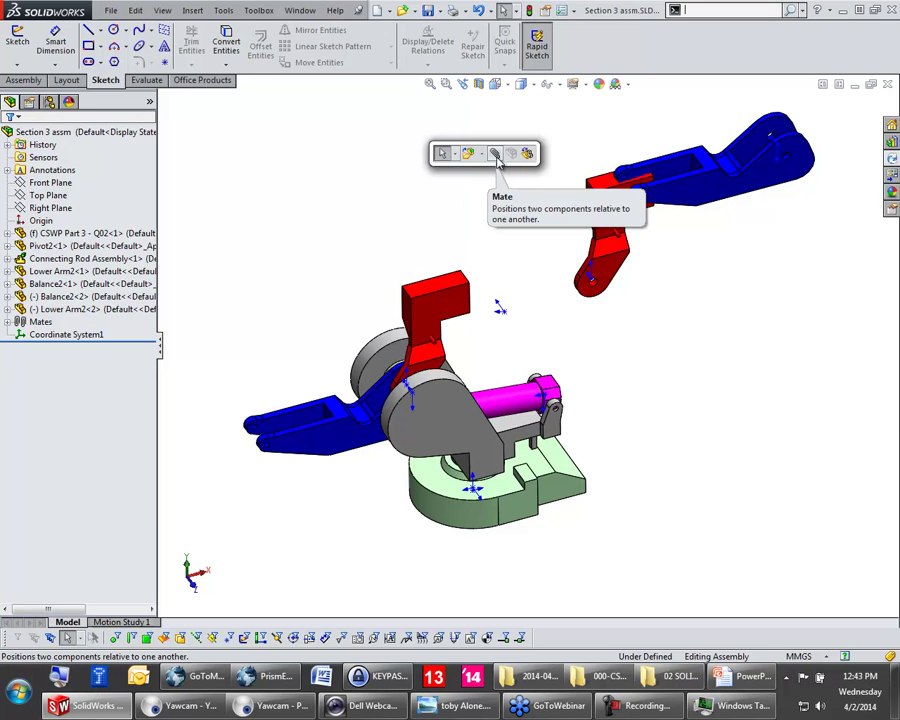
click(25, 80)
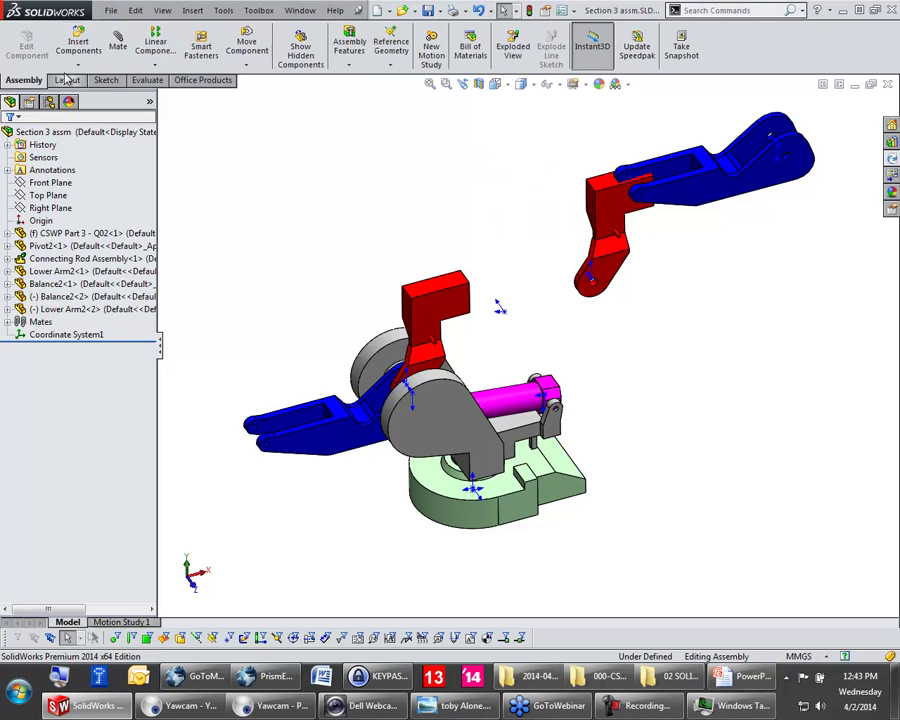
key(s)
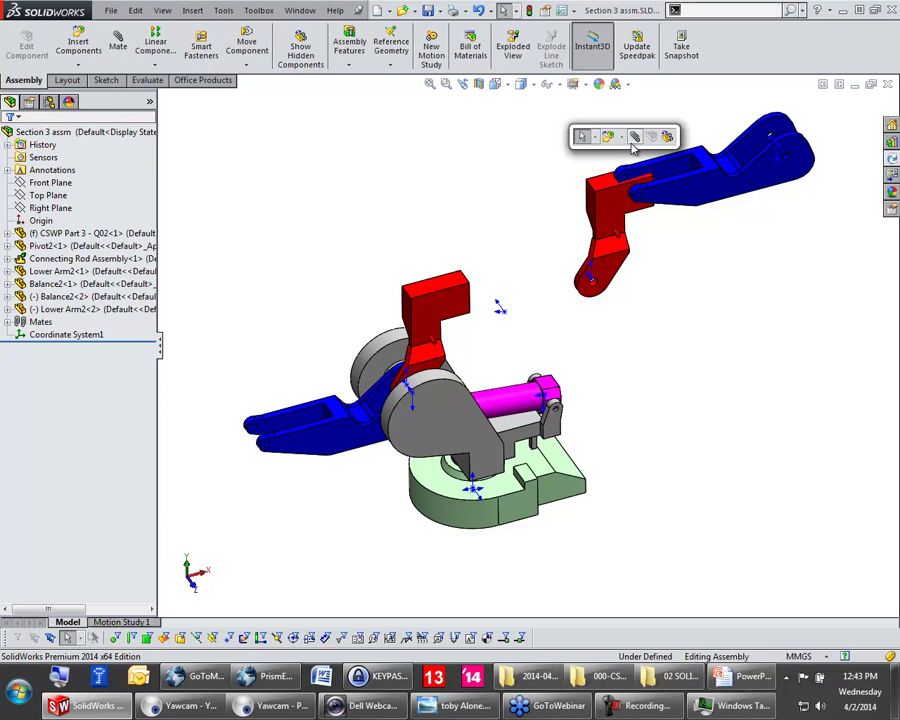
click(634, 137)
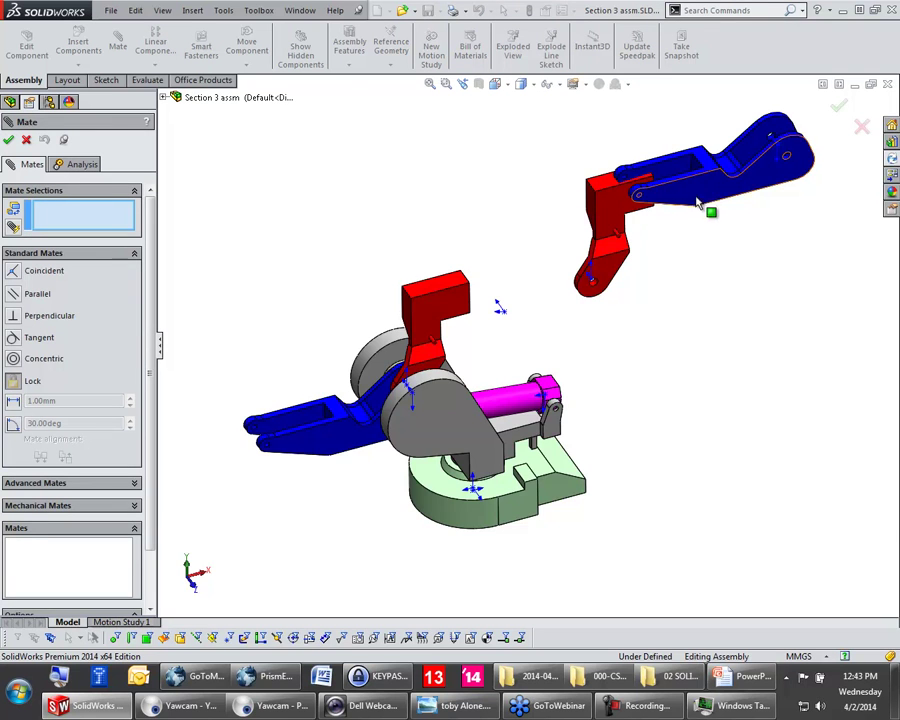
scroll(698, 203, down, 6)
click(605, 228)
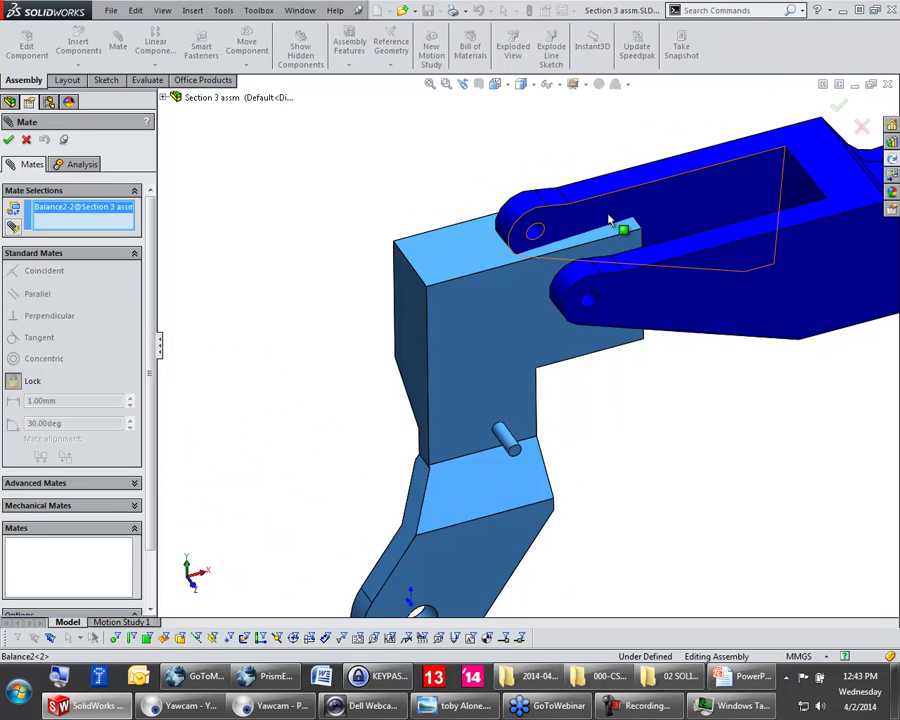
click(647, 195)
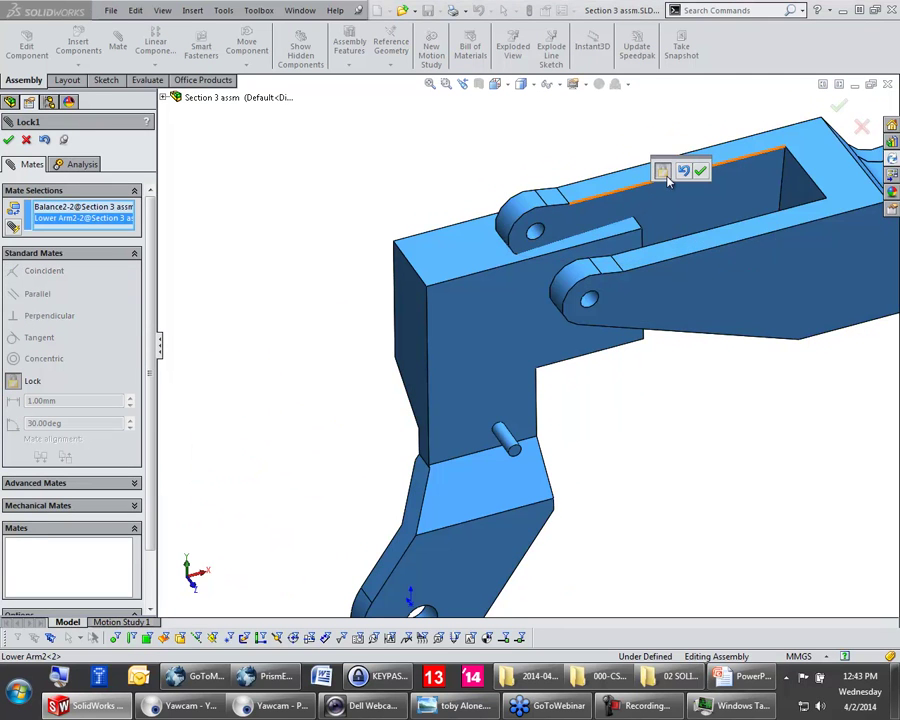
click(701, 173)
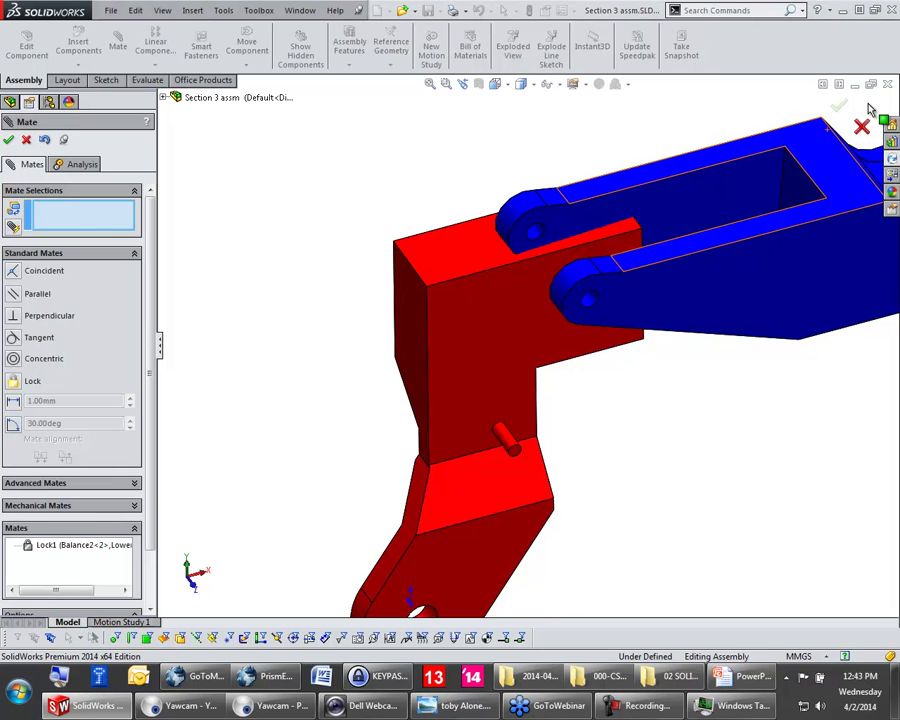
click(838, 108)
drag(578, 161, 410, 225)
key(f)
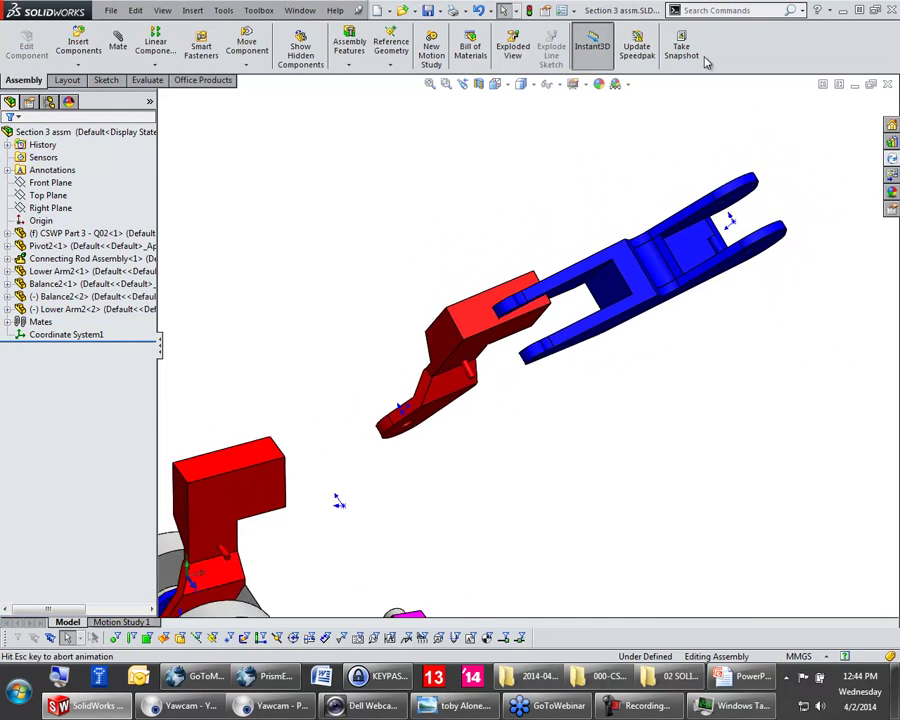
click(874, 10)
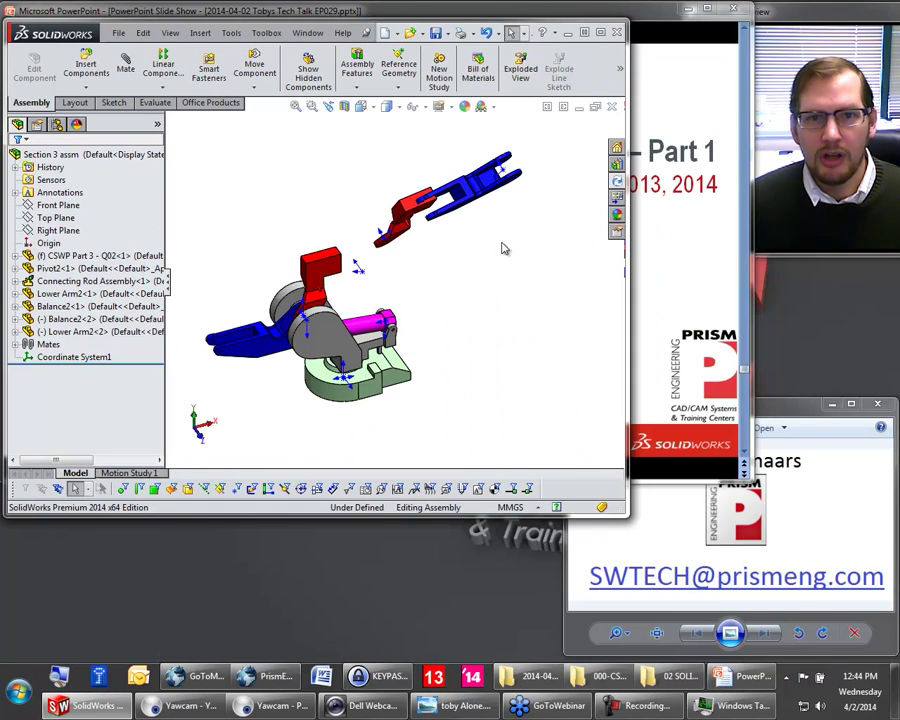
click(786, 62)
drag(798, 12, 718, 18)
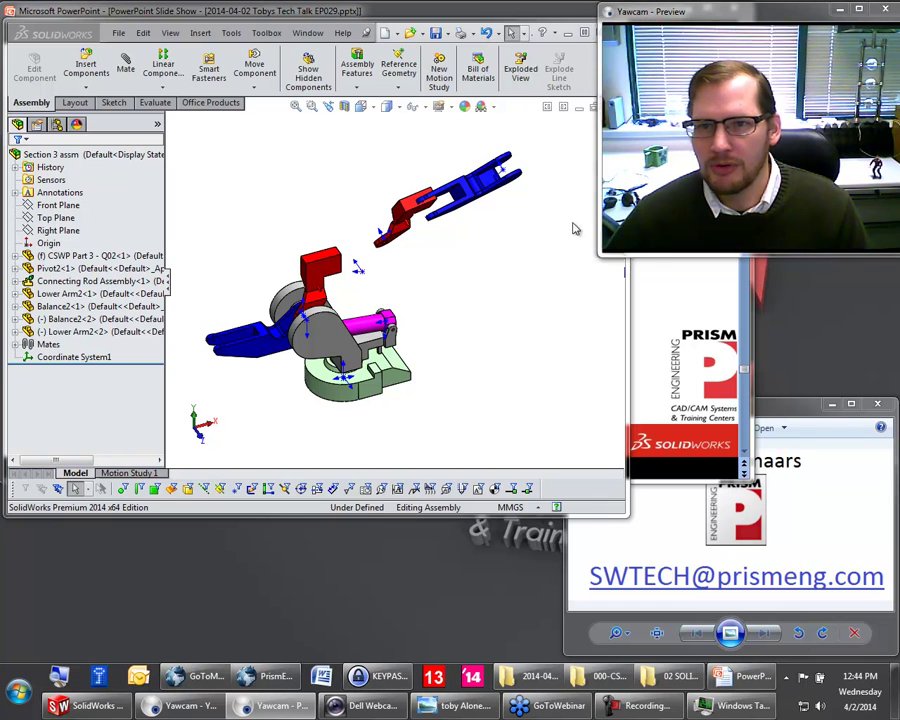
click(590, 70)
click(599, 33)
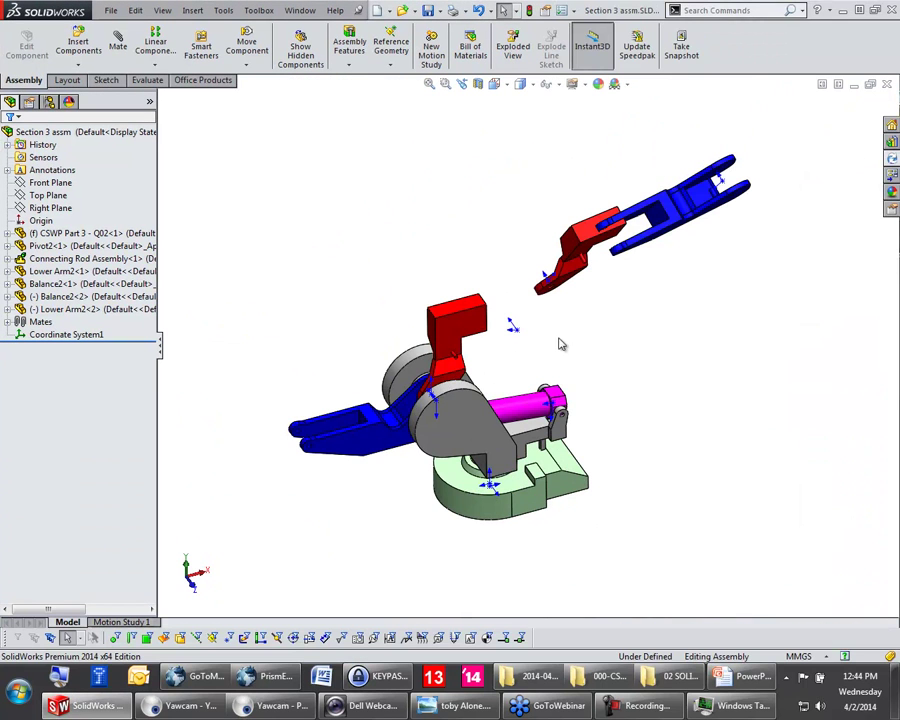
Step: Delete the Lower Arm2 copy with its Lock mate and place another Balance2 copy above the mounted lower arm
click(682, 210)
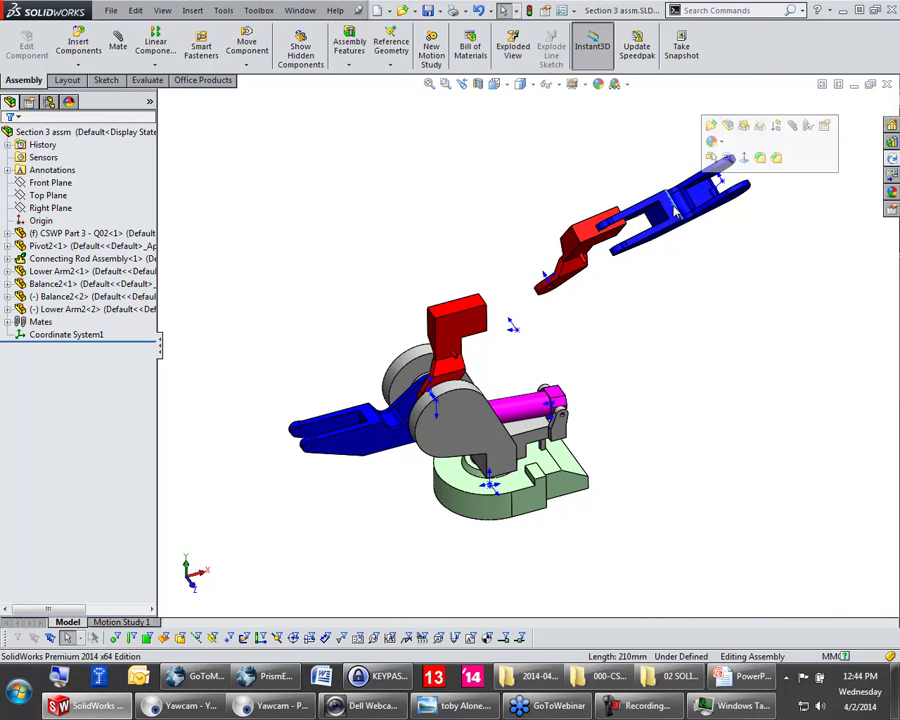
key(Delete)
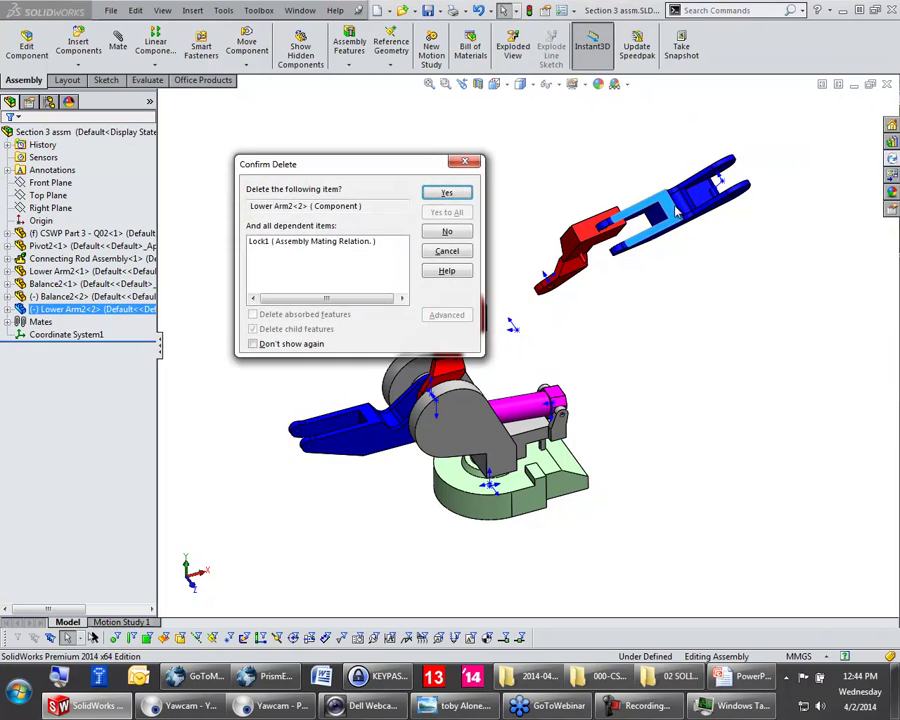
click(446, 193)
ctrl+drag(449, 326, 346, 285)
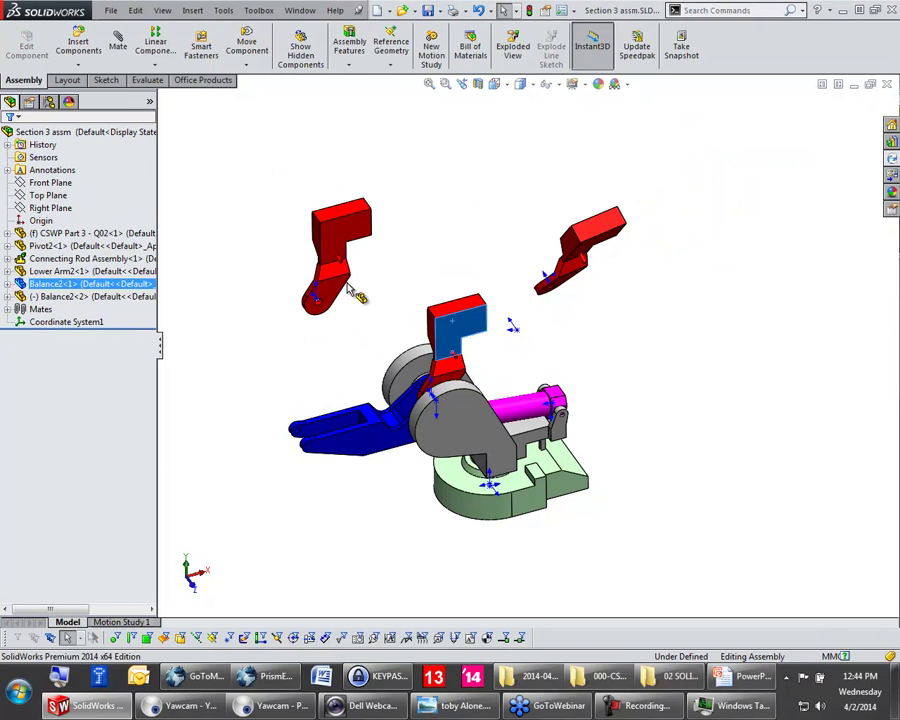
Step: Hide the original blue Lower Arm2 component that is mounted on the assembly
click(381, 436)
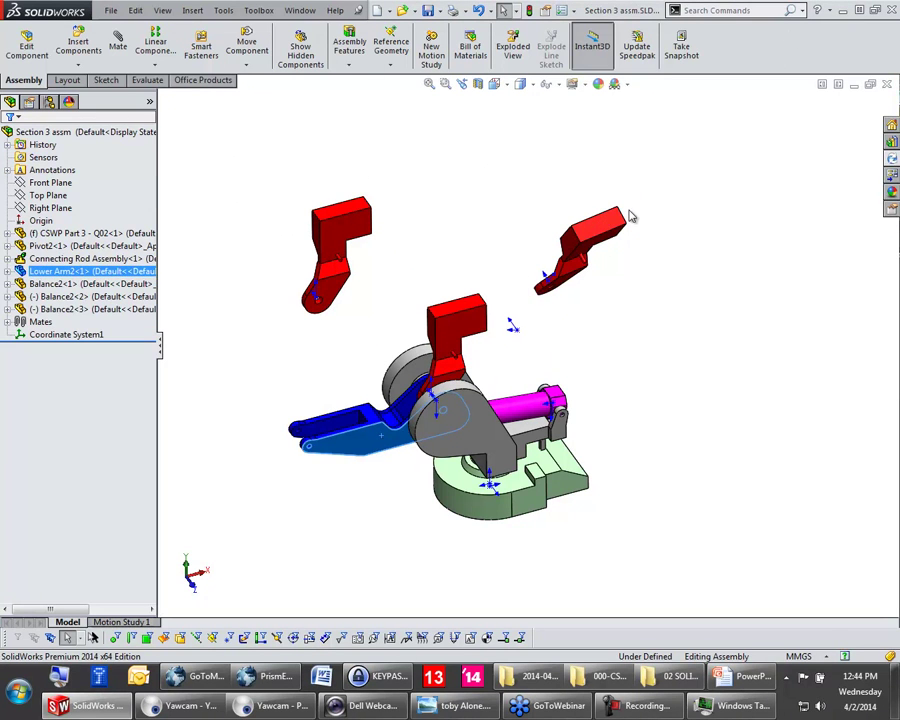
click(875, 12)
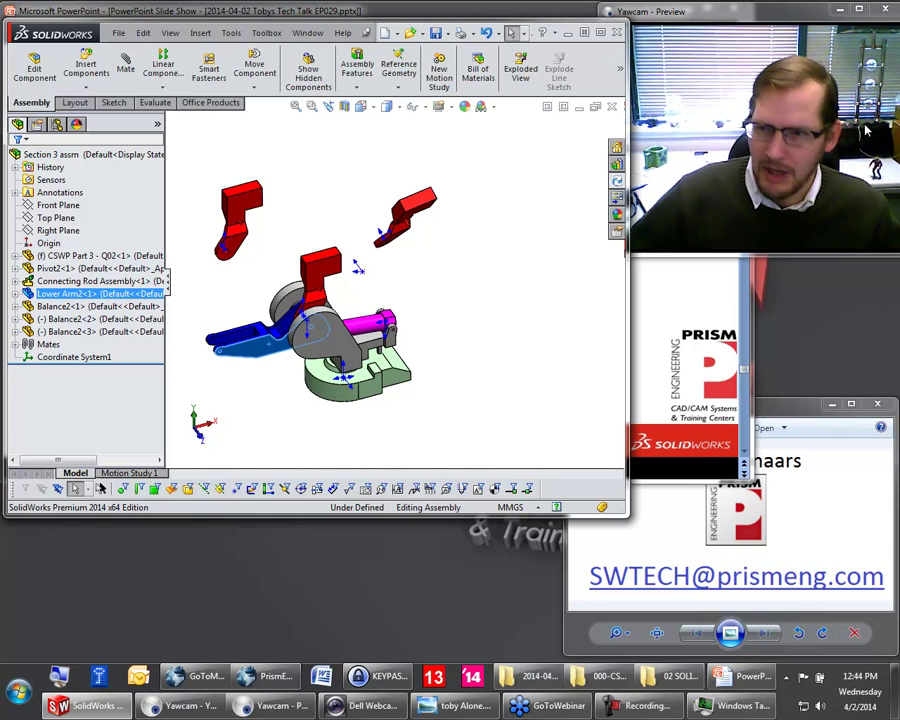
click(256, 350)
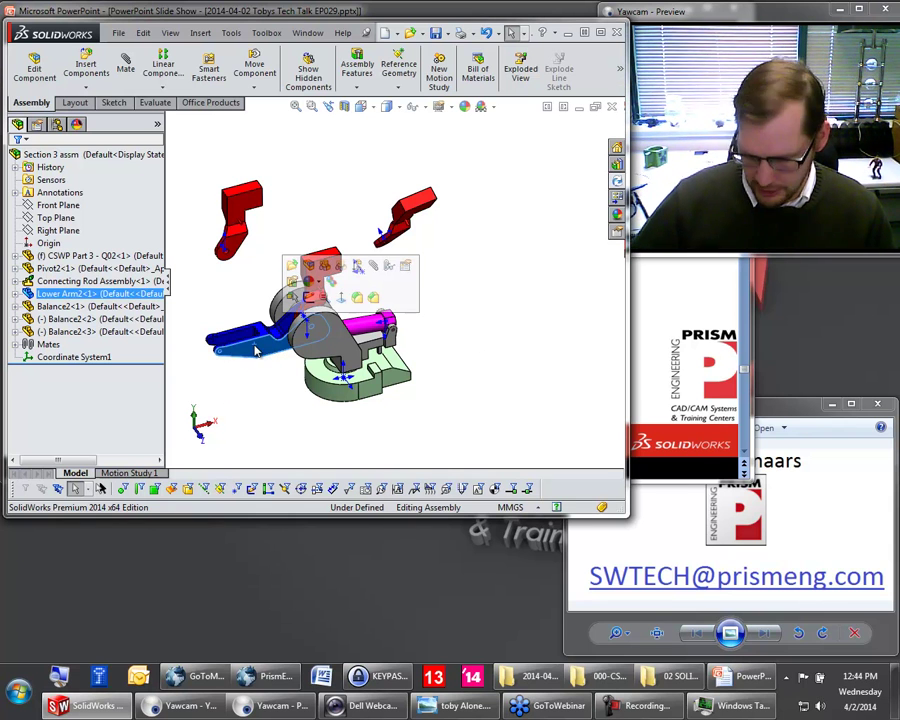
click(324, 266)
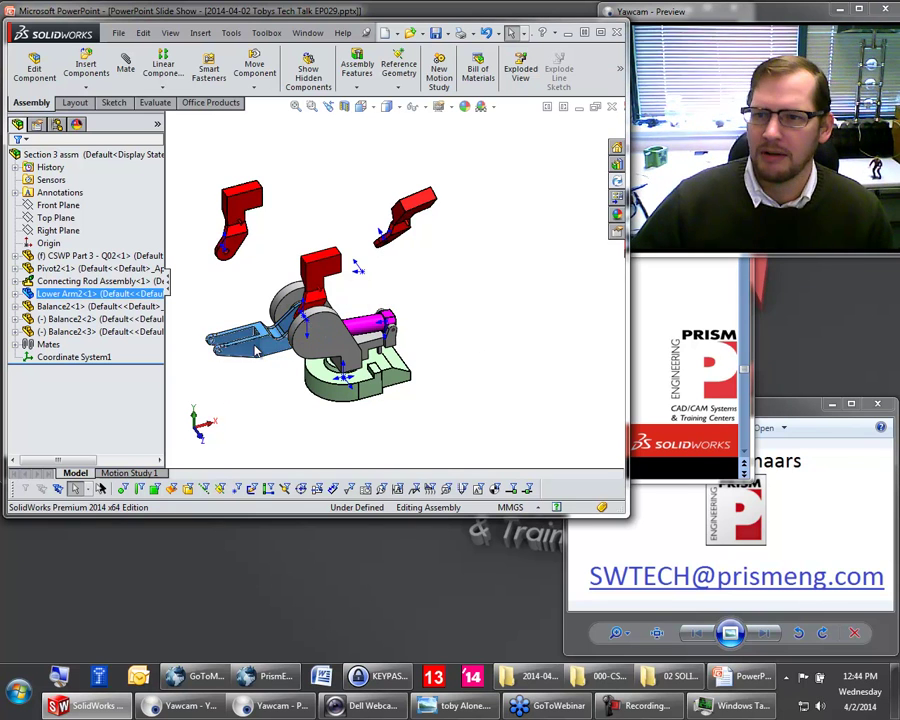
Step: Hide the red Balance2 component mounted on the assembly, and maximize the SolidWorks window
click(322, 274)
click(388, 192)
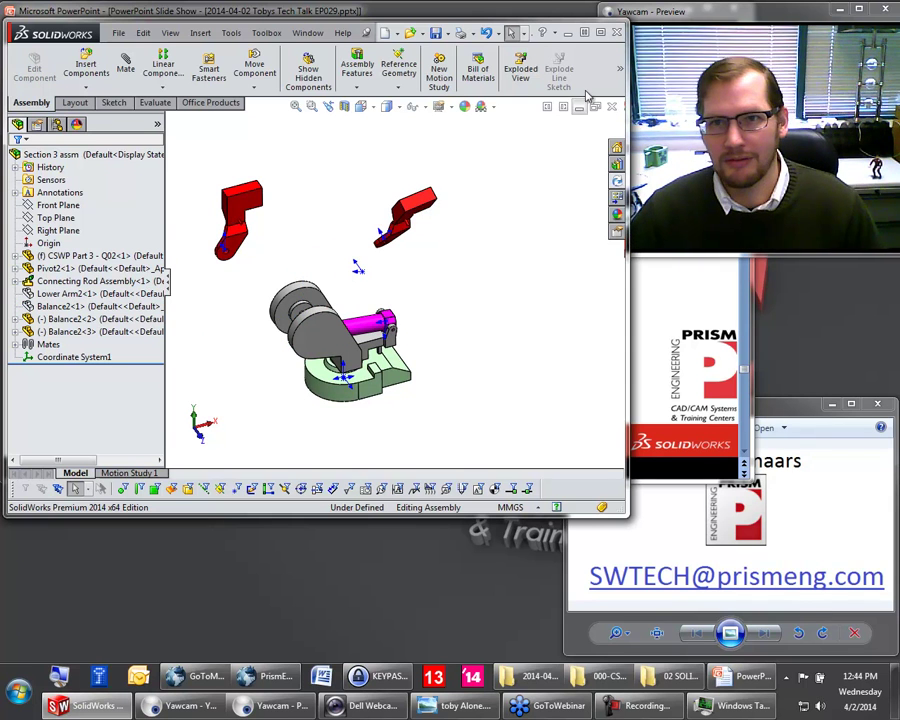
click(600, 33)
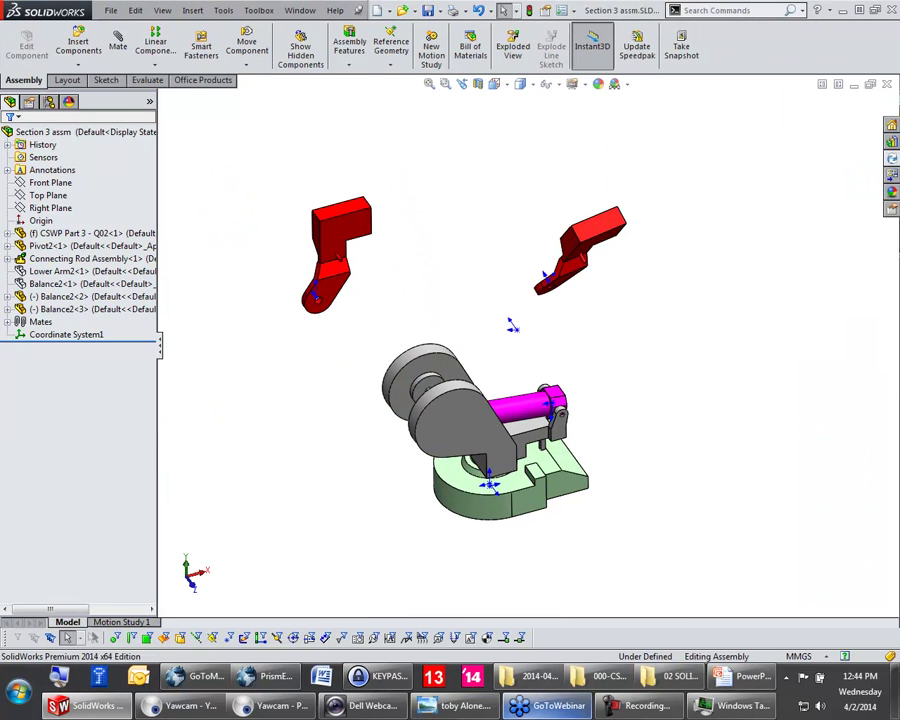
Step: Check the Advanced Mates – Part 1 slide in PowerPoint, and return to SolidWorks
click(723, 679)
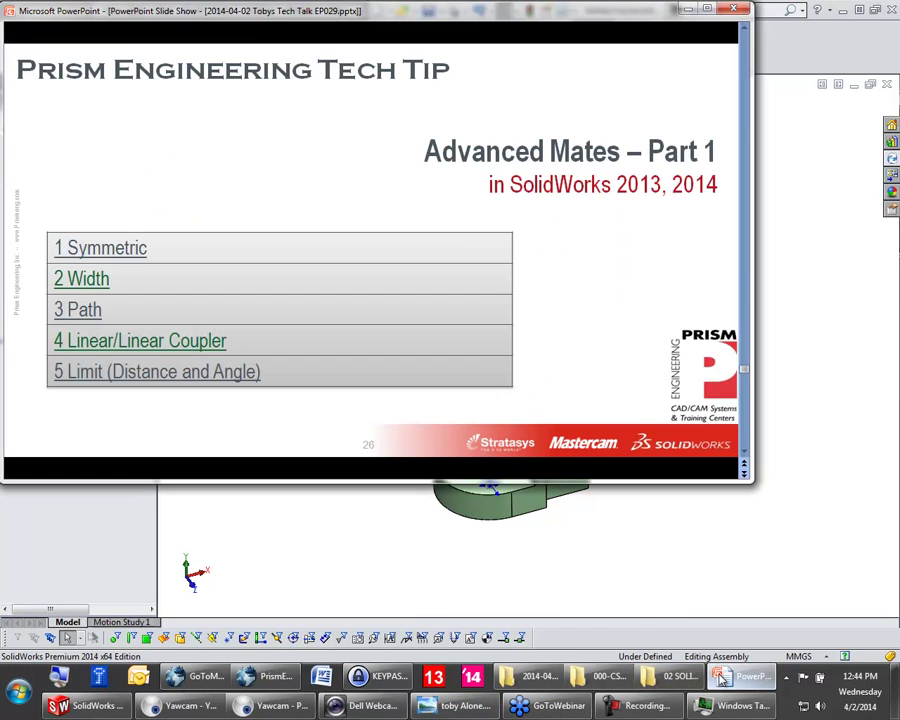
click(723, 679)
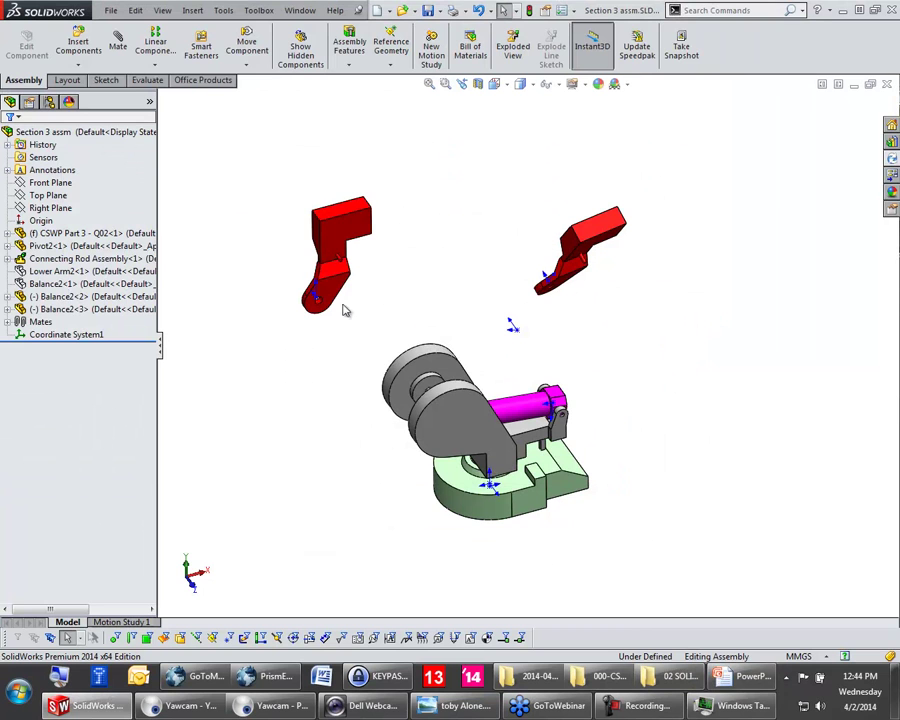
Step: Move and rotate the two red Balance2 copies so they sit on opposite sides of the assembly's Front Plane
drag(393, 284, 457, 294)
right_drag(481, 251, 243, 306)
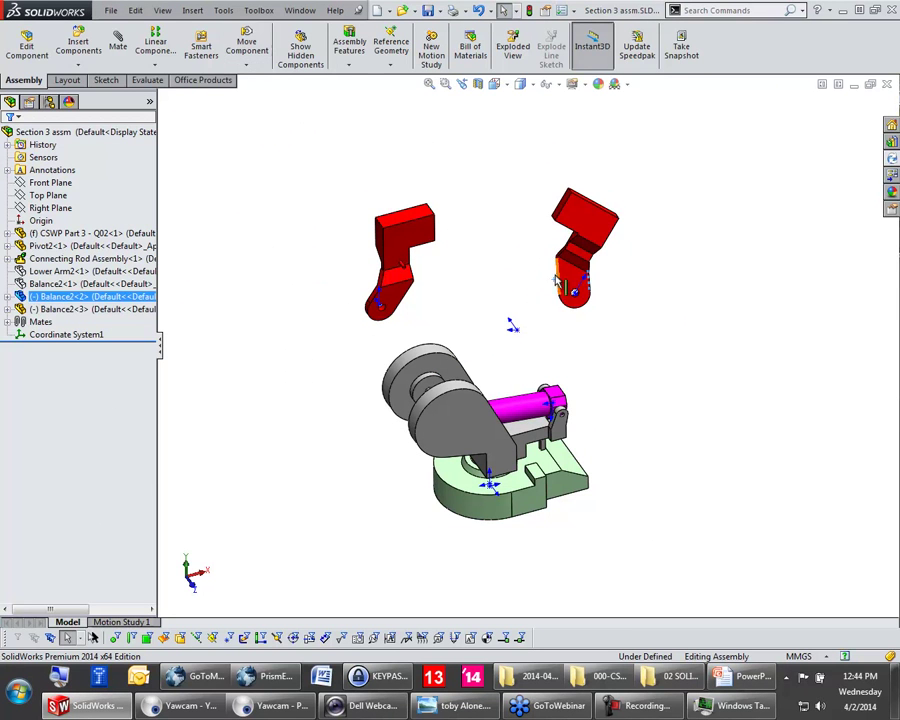
drag(558, 271, 258, 432)
click(346, 475)
middle_drag(459, 257, 373, 368)
drag(357, 330, 223, 418)
right_drag(224, 416, 214, 390)
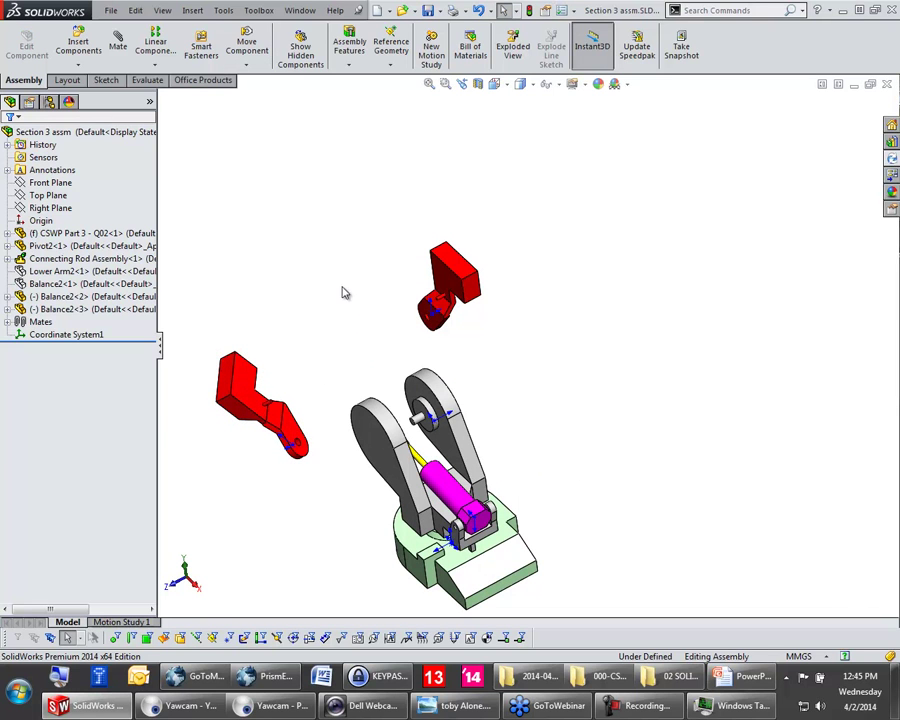
Step: Start an advanced Symmetric mate with the assembly's Front Plane as the symmetry plane
click(320, 157)
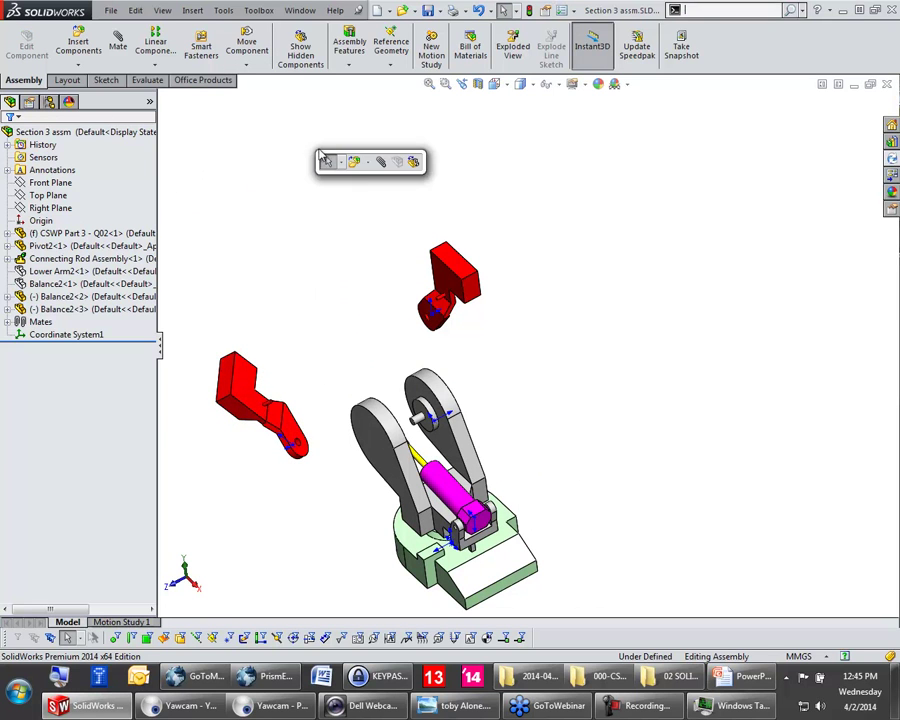
click(384, 164)
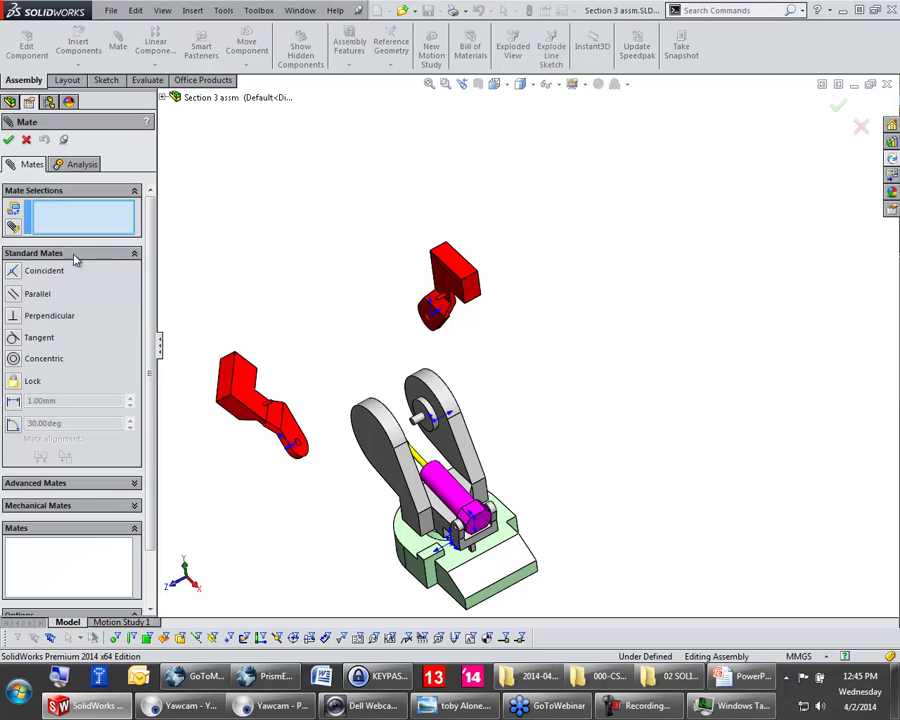
click(108, 256)
click(66, 277)
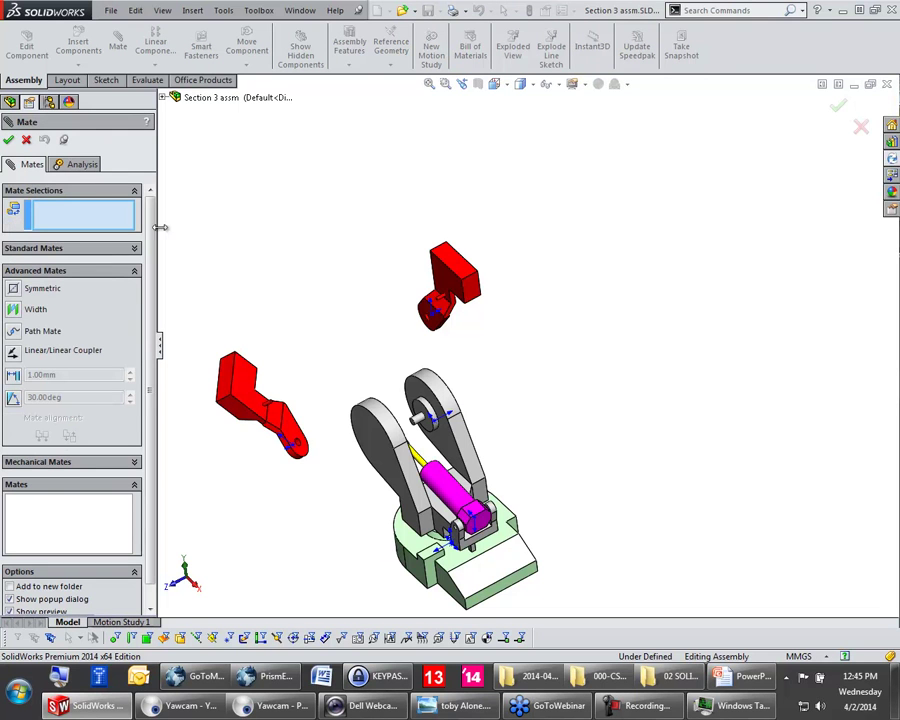
click(13, 289)
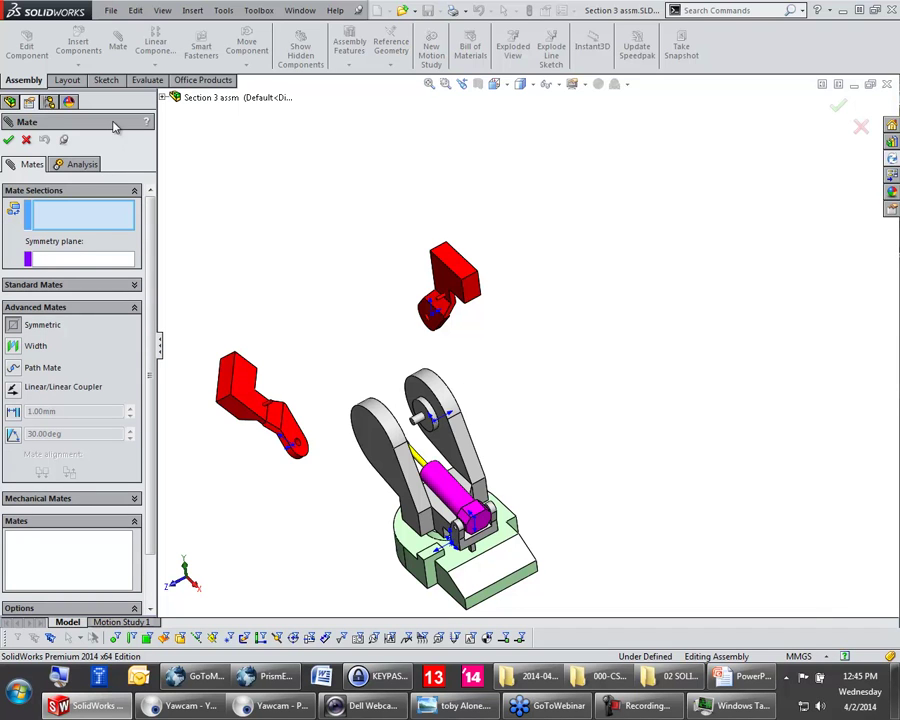
click(39, 122)
click(40, 123)
click(42, 124)
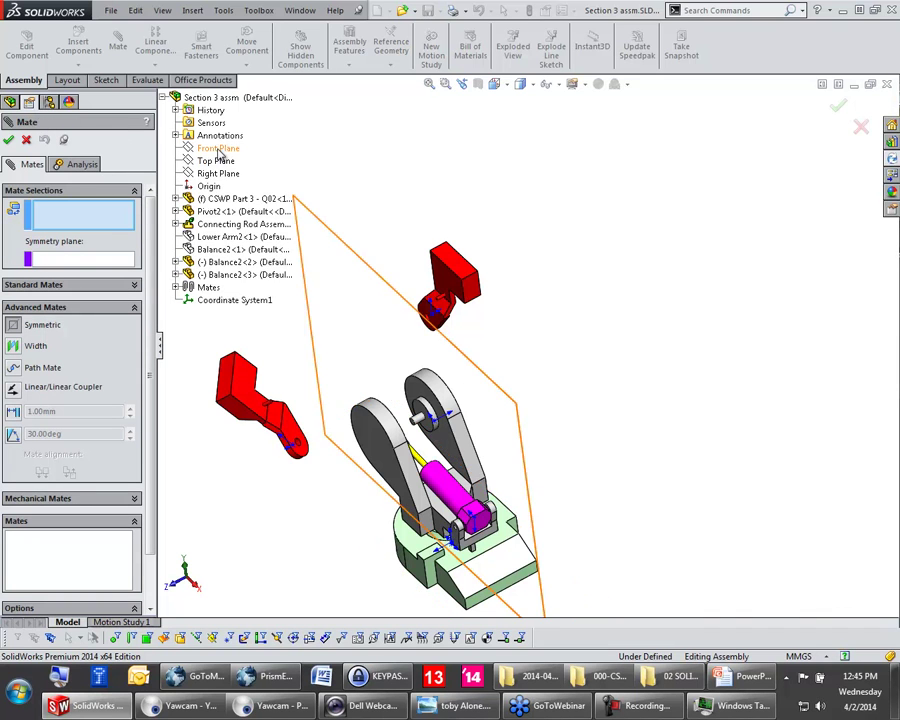
click(216, 148)
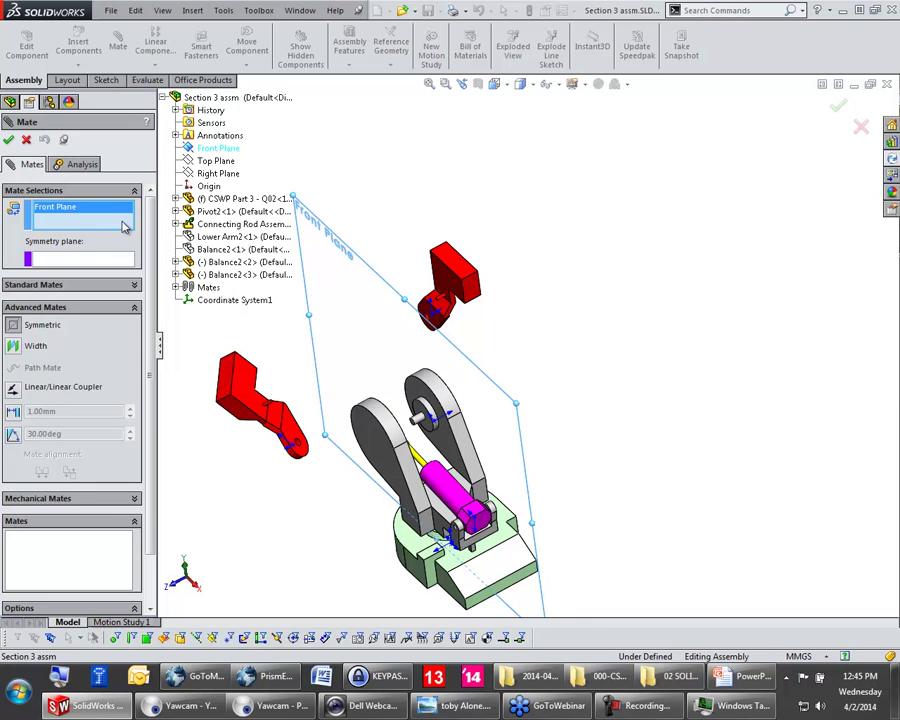
click(207, 150)
click(98, 260)
click(216, 148)
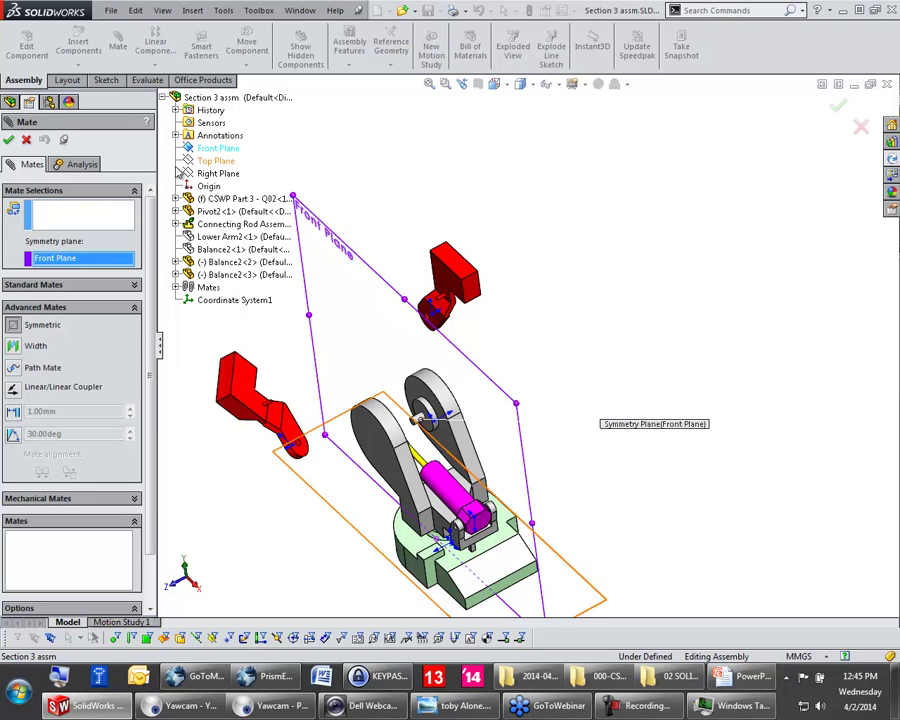
Step: Apply the Symmetric mate to the matching L-shaped side faces of the two Balance2 copies
click(448, 295)
click(247, 397)
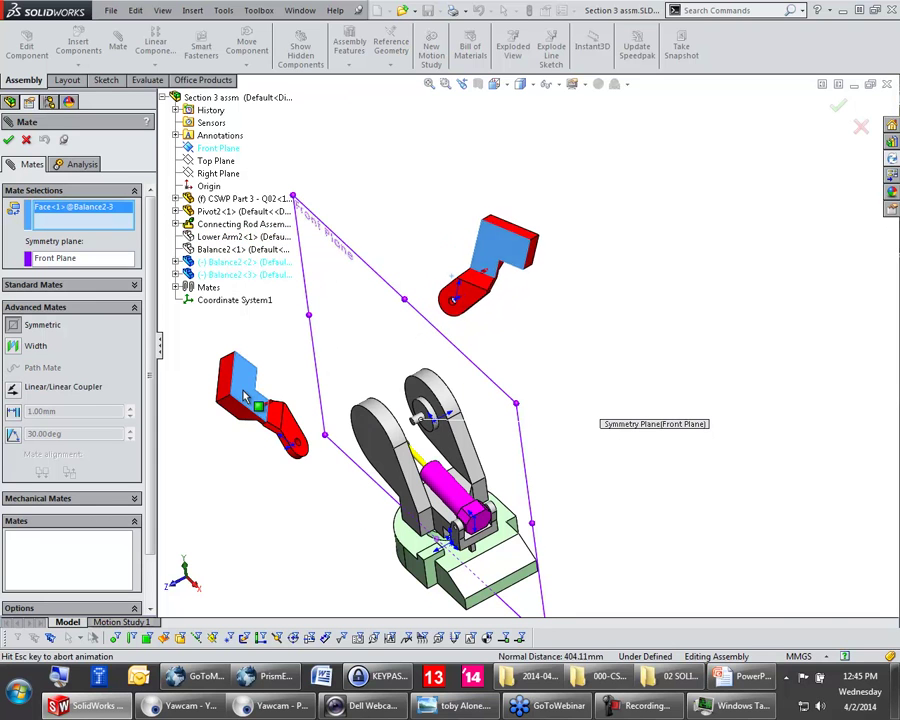
key(Return)
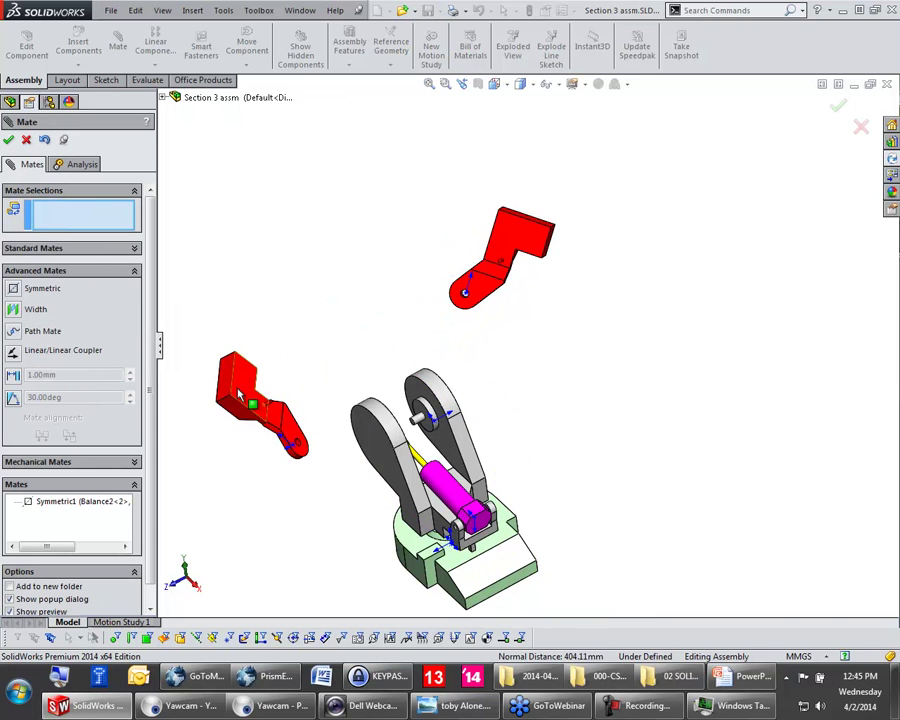
click(8, 139)
Step: Move the mated Balance2 copies to test their symmetric motion, and compare them in the front and right views
drag(270, 372, 453, 305)
drag(483, 280, 300, 390)
key(ctrl+1)
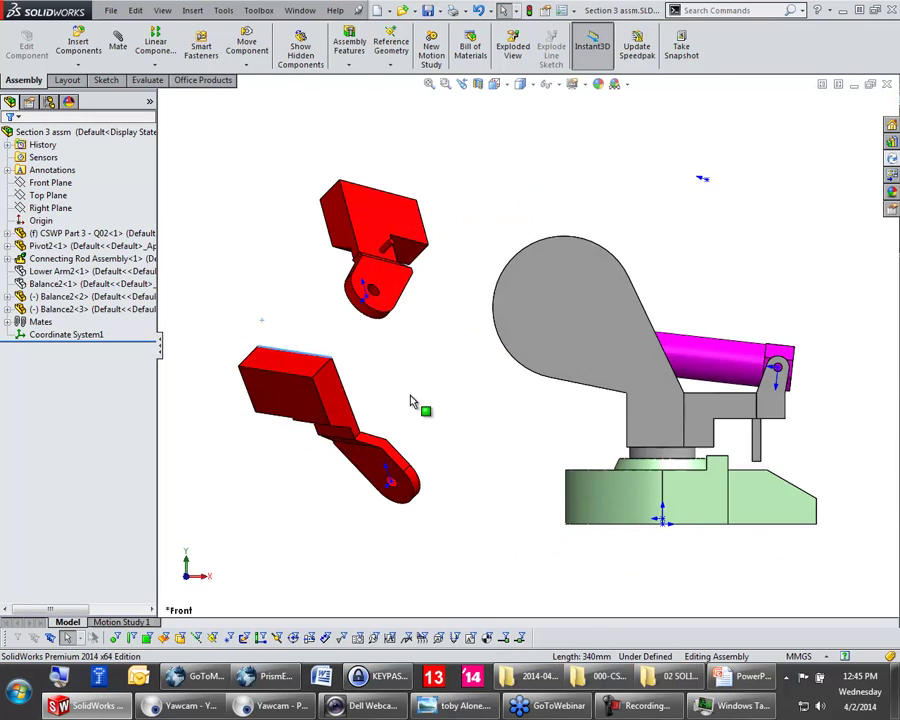
key(ctrl+3)
key(ctrl+4)
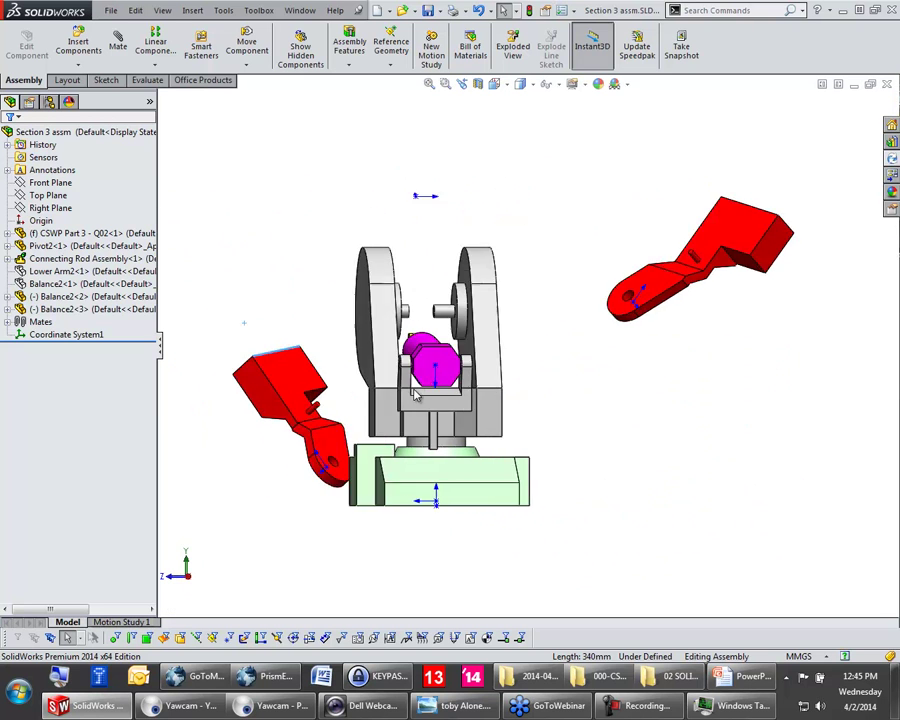
drag(328, 393, 317, 258)
Step: Highlight the symmetric faces of both Balance2 copies and the Front Plane between them to examine the mate
ctrl+click(752, 202)
drag(754, 203, 755, 201)
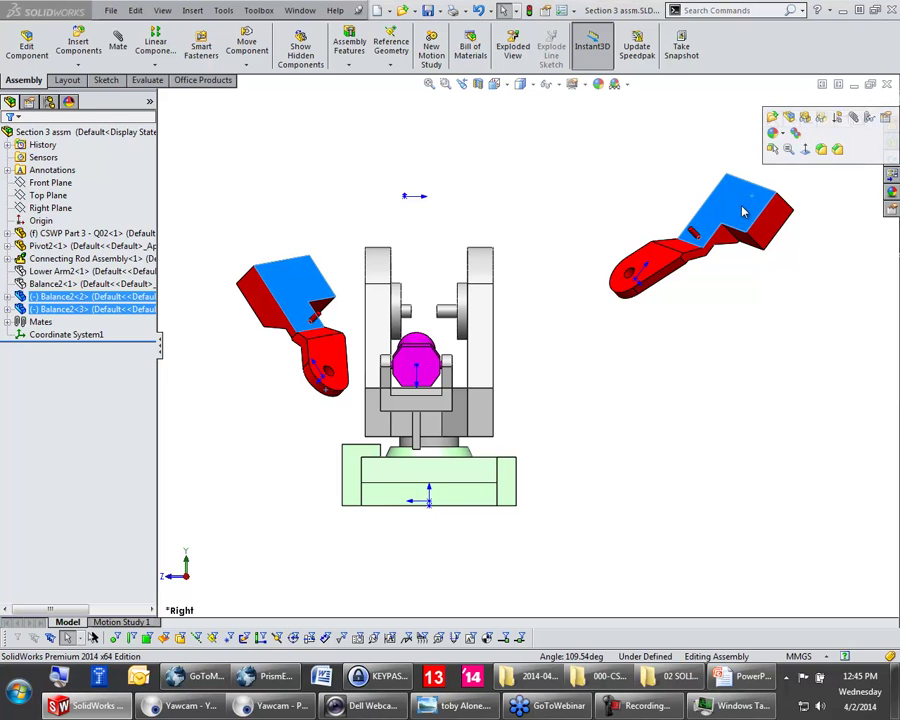
click(40, 187)
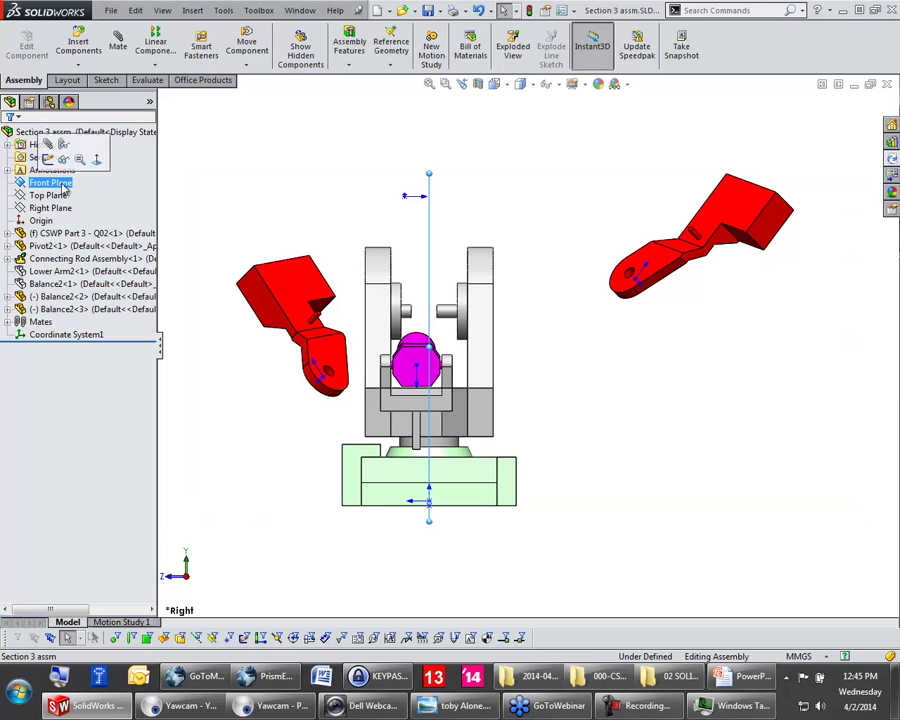
click(292, 283)
click(741, 205)
click(414, 188)
Step: Add a Parallel mate between the corresponding outer end faces of the two Balance2 copies
click(262, 312)
ctrl+click(778, 235)
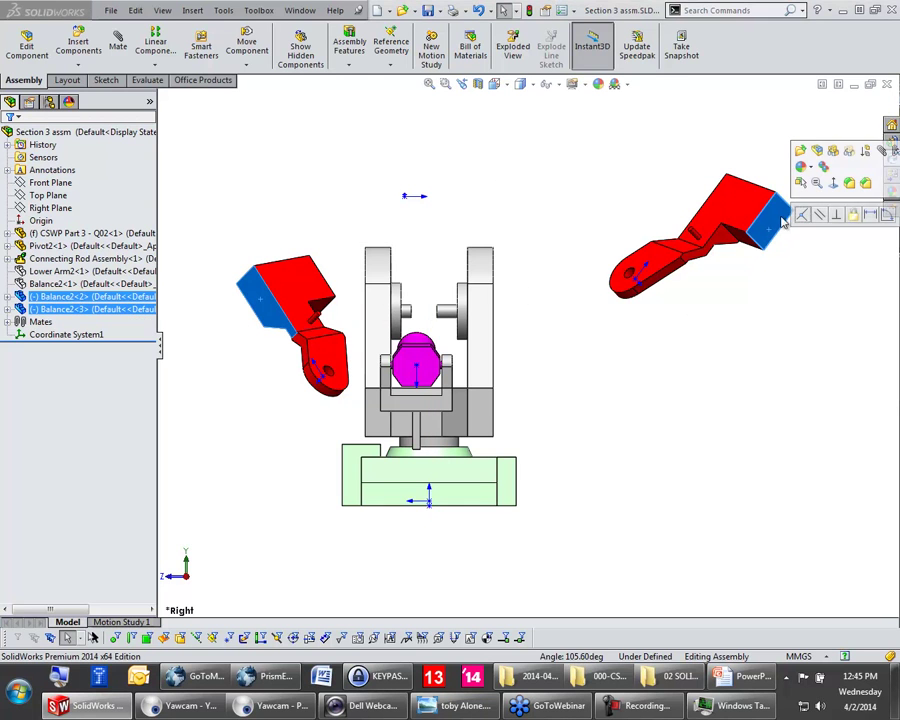
click(817, 216)
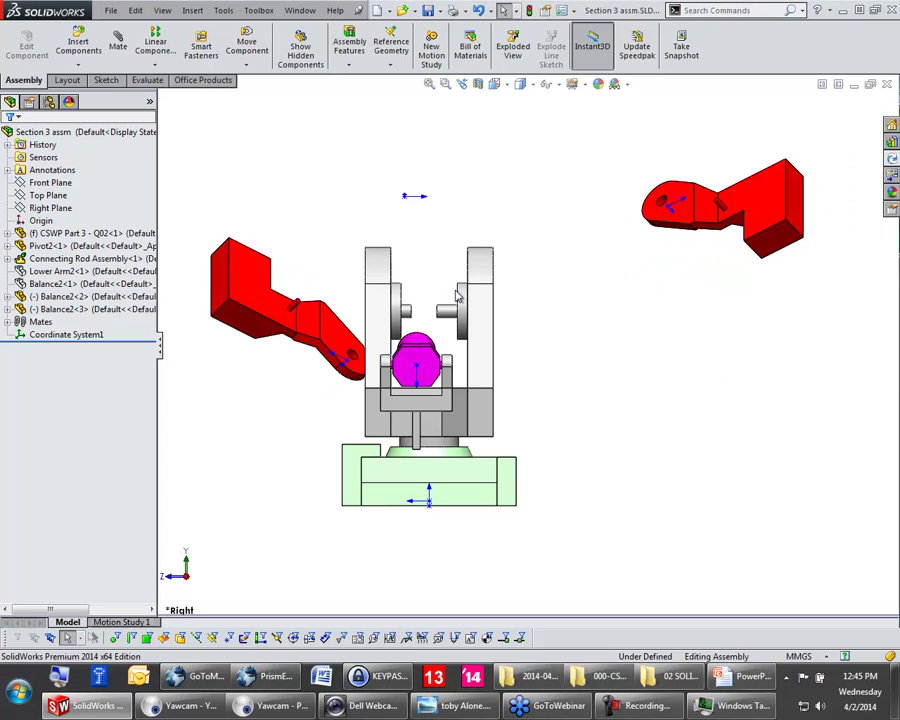
click(225, 300)
ctrl+click(792, 222)
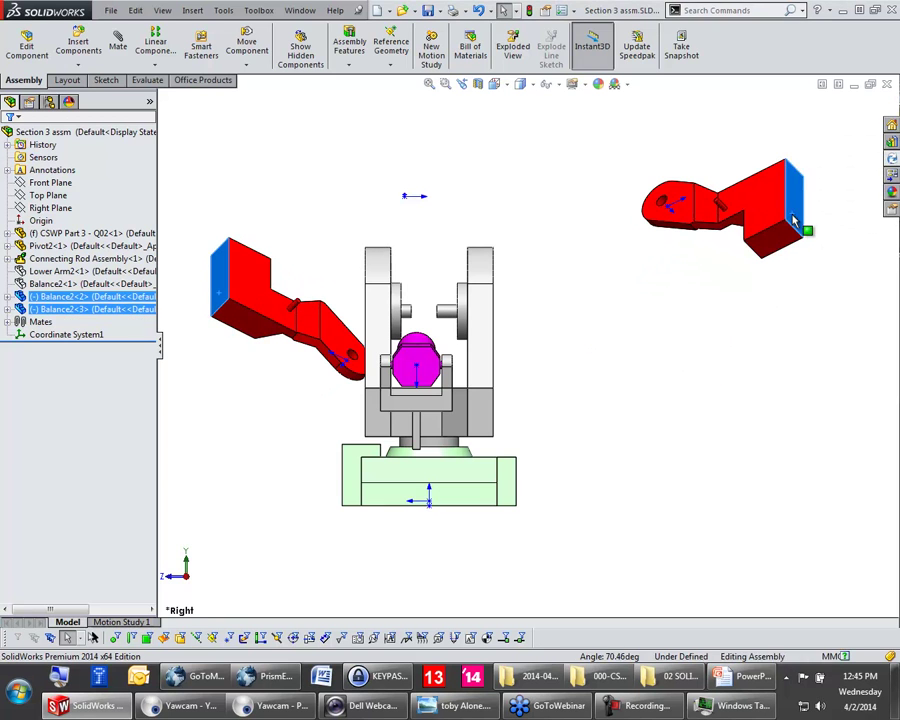
click(801, 198)
Step: Move one aligned Balance2 copy closer to the base to test the combined symmetric and parallel mates
scroll(648, 446, up, 3)
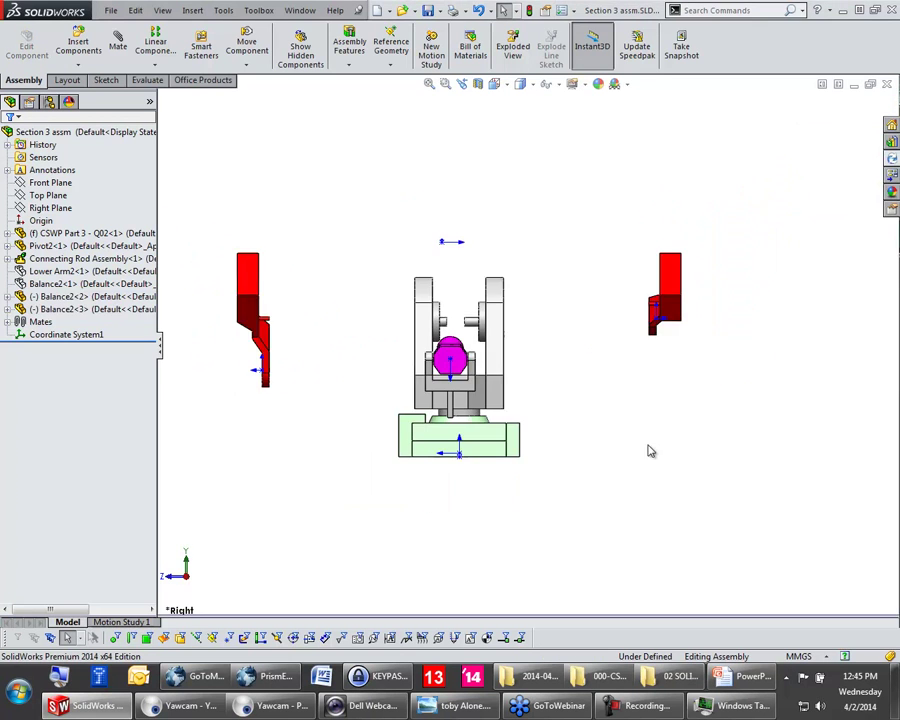
scroll(621, 376, down, 2)
drag(664, 279, 588, 233)
click(558, 391)
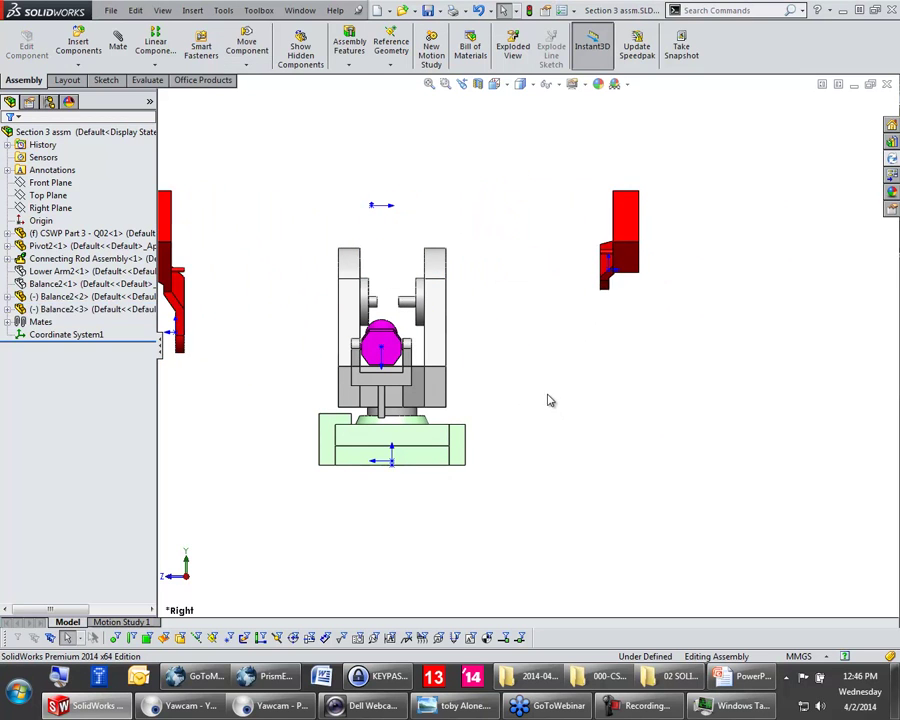
Step: In the isometric view, place a new copy of the hidden Lower Arm2 beside the base, with the Balance2 copies moved clear of it
key(ctrl+7)
click(127, 310)
click(80, 271)
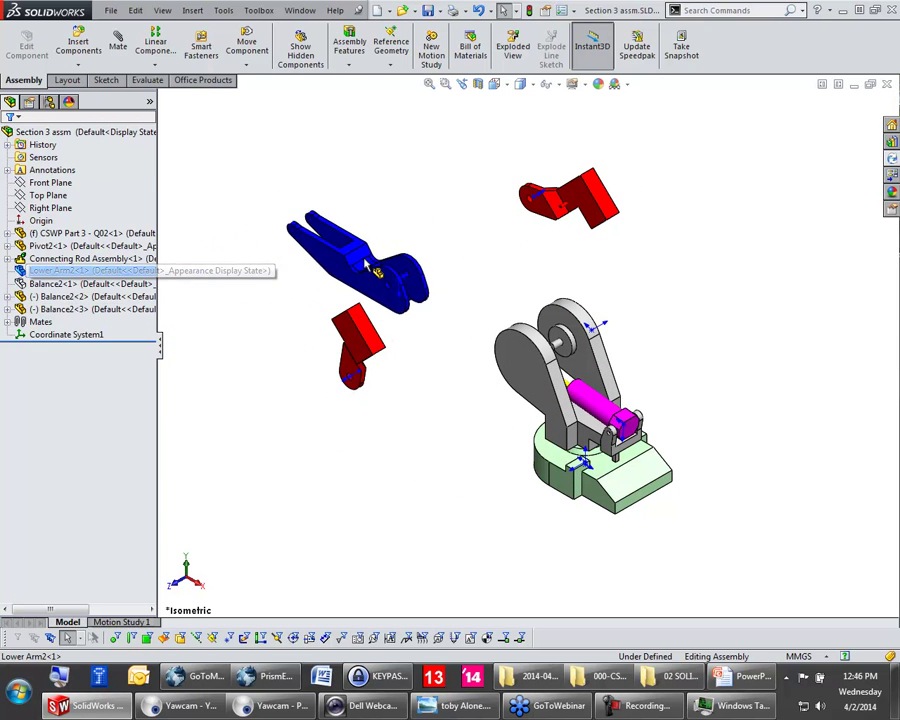
ctrl+drag(404, 261, 404, 261)
drag(362, 343, 412, 600)
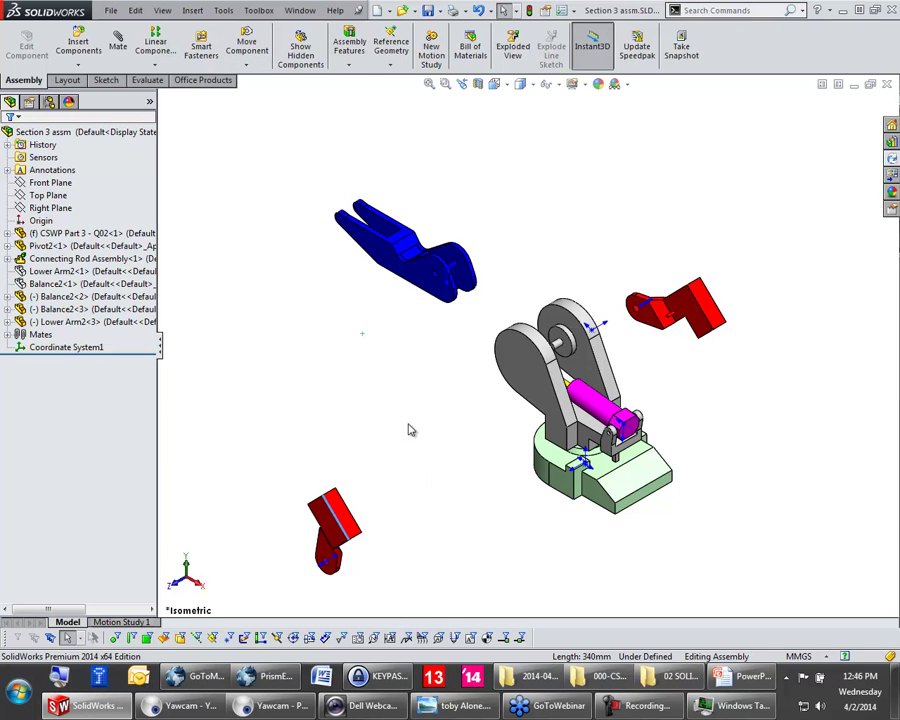
drag(468, 298, 440, 348)
Step: Select the assembly's Front Plane together with the Front plane of the new Lower Arm2 copy
click(321, 382)
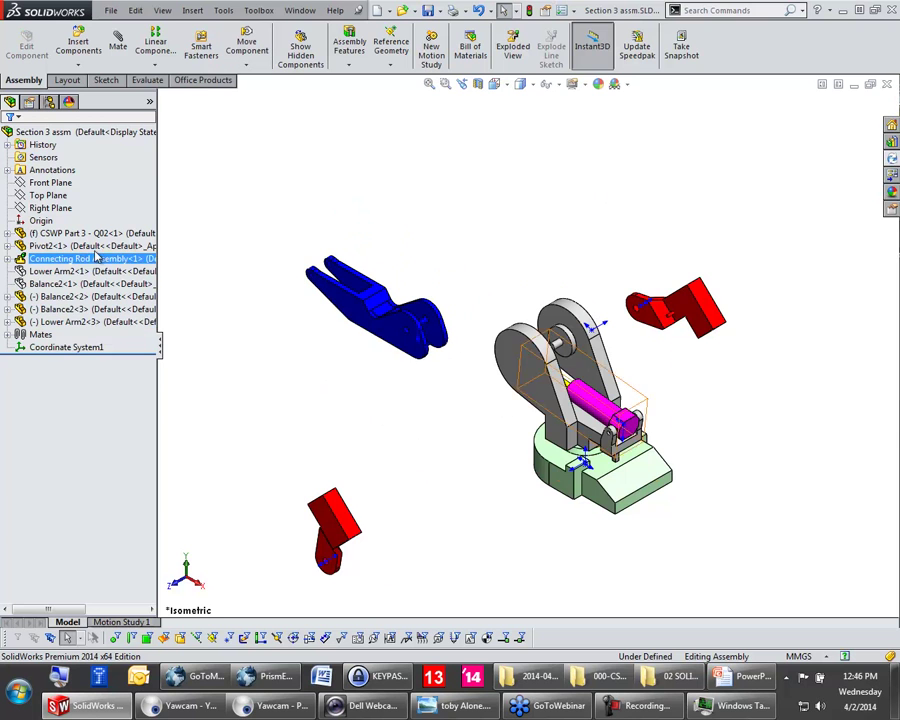
click(52, 183)
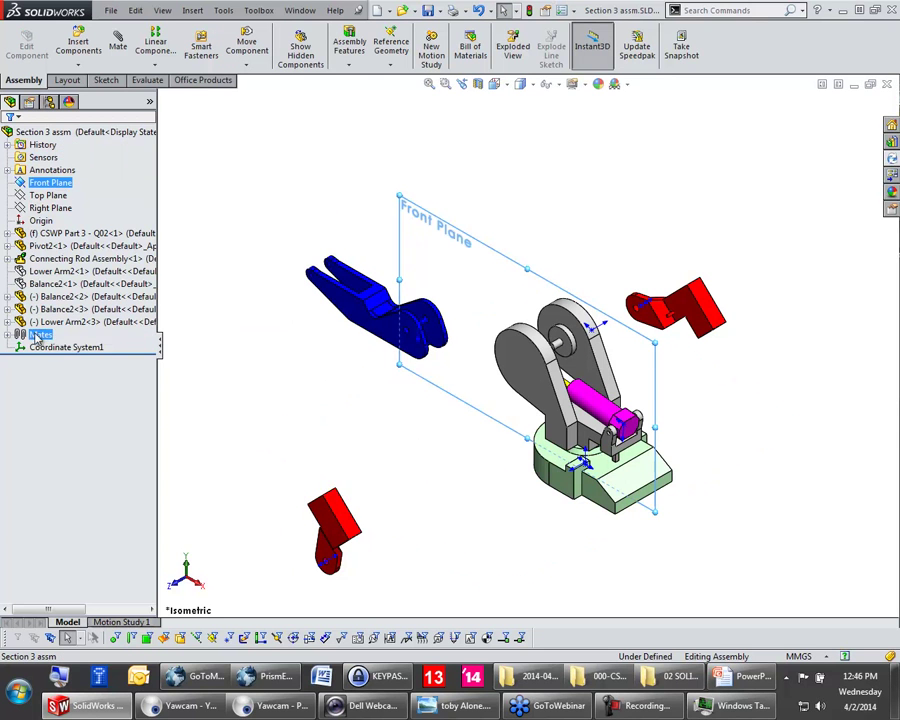
click(8, 322)
click(51, 410)
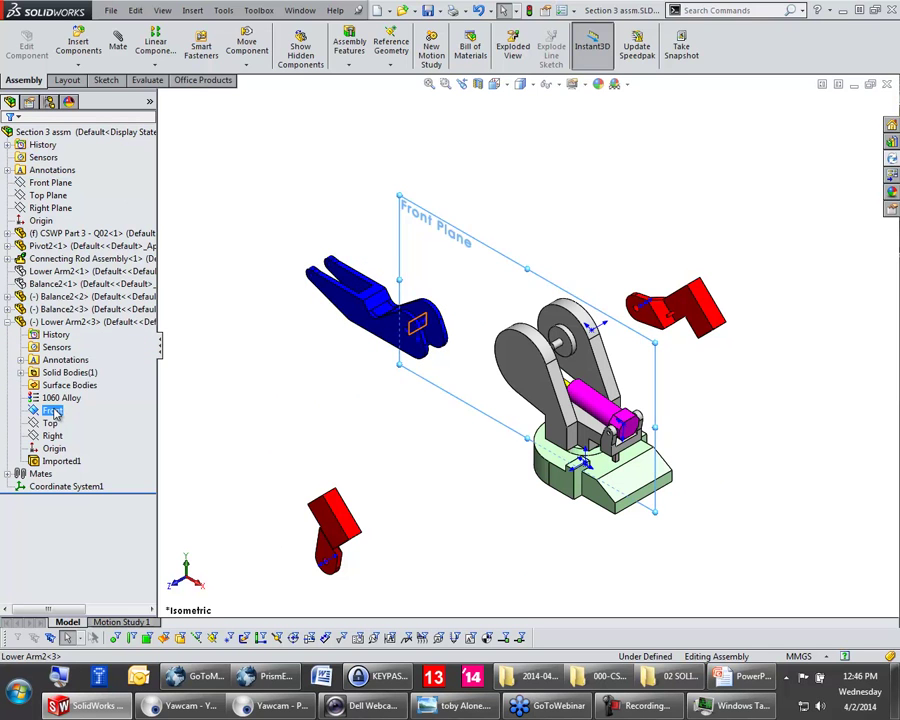
Step: Move the blue lower arm freely beside the pivot and highlight its Right plane to check where it lies
click(51, 436)
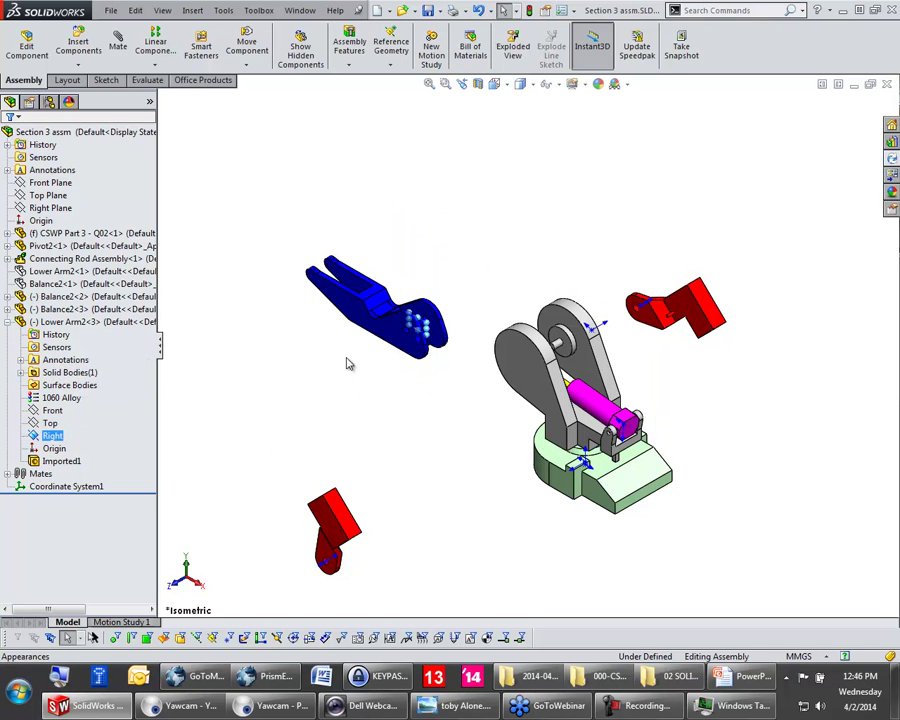
drag(427, 322, 443, 275)
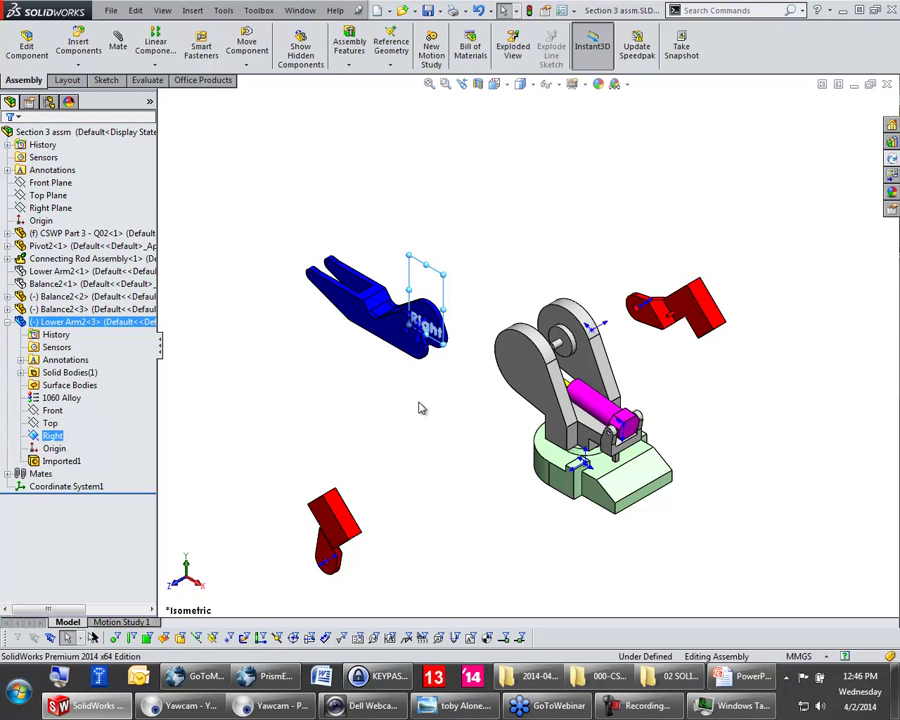
drag(378, 368, 428, 372)
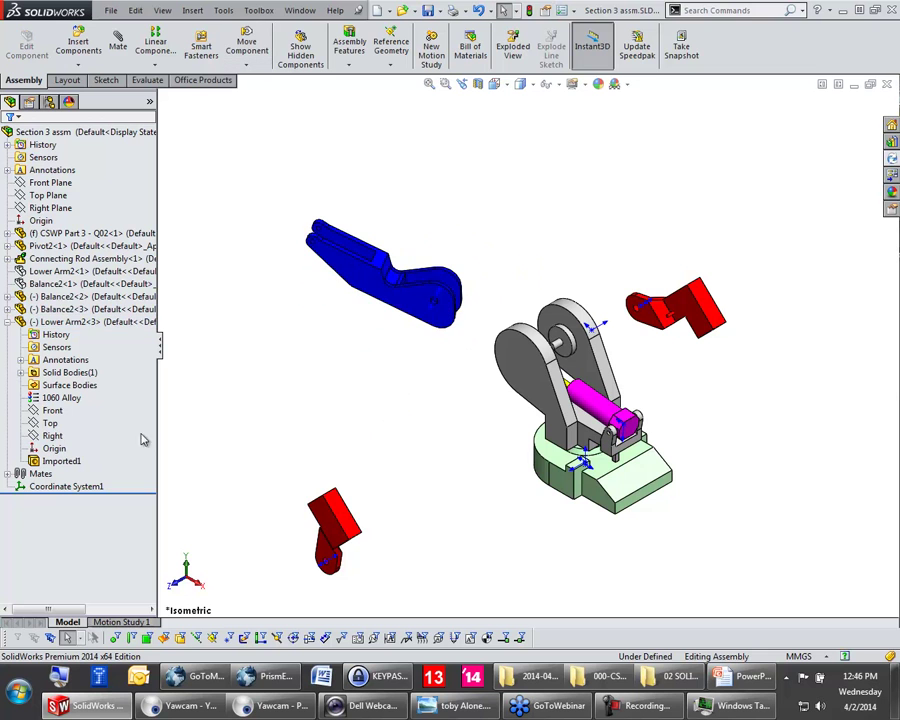
click(52, 436)
mouse_move(438, 354)
middle_down()
mouse_move(400, 357)
mouse_move(437, 341)
middle_up()
click(437, 341)
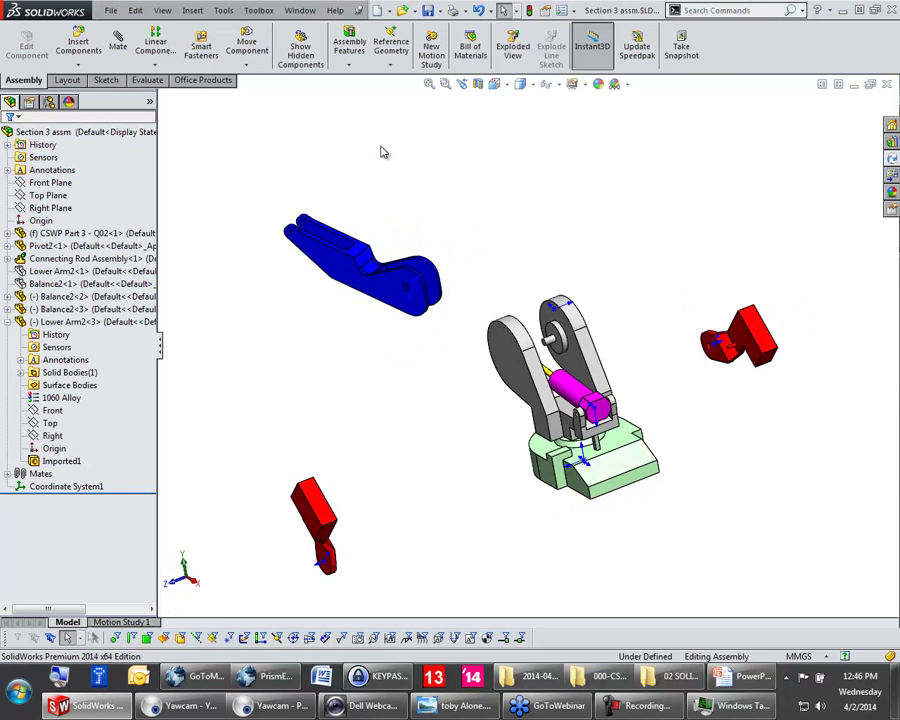
Step: Start an advanced Symmetric mate using the Right plane of Lower Arm2<3> as the symmetry plane
key(s)
click(453, 158)
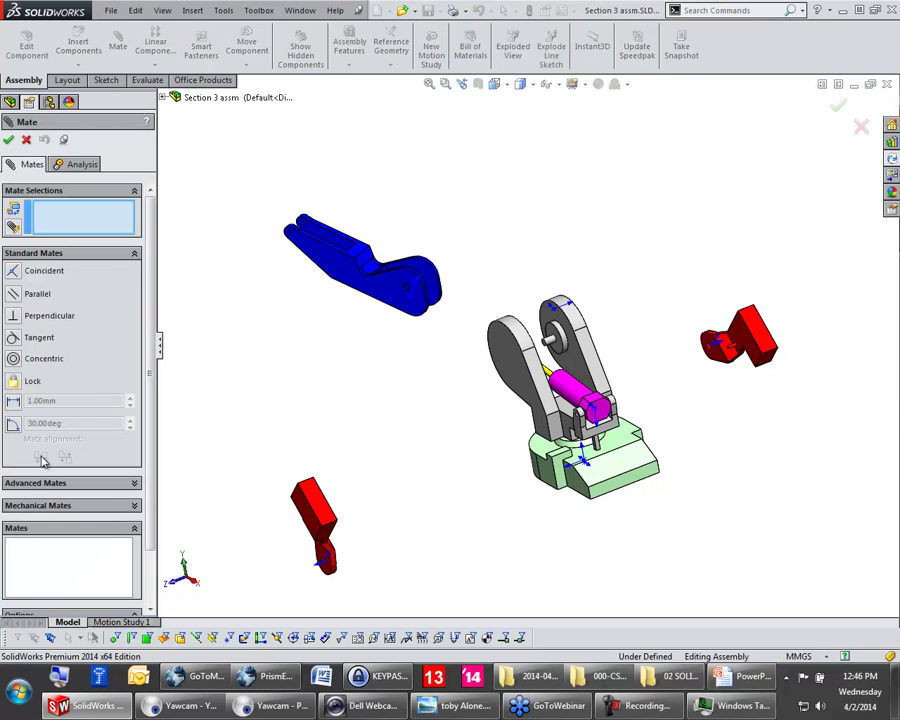
click(62, 483)
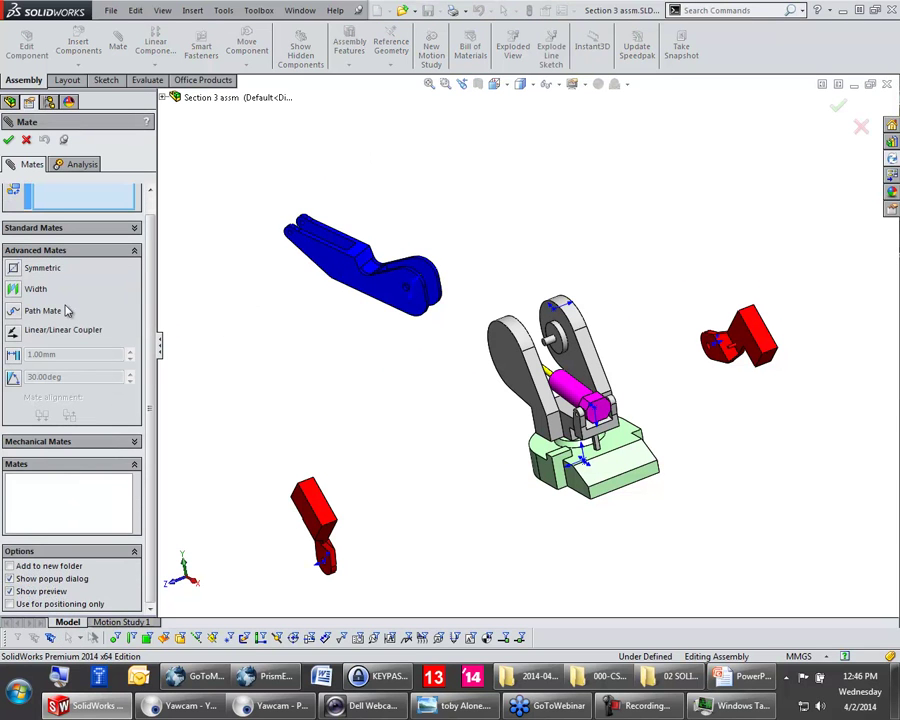
click(13, 270)
scroll(137, 262, up, 1)
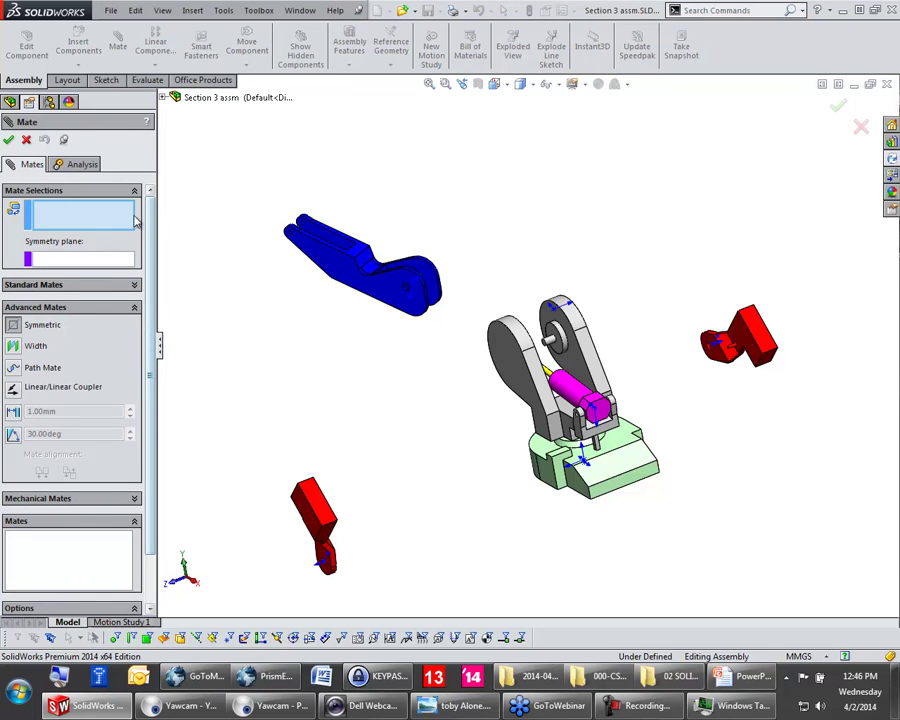
click(100, 264)
click(162, 97)
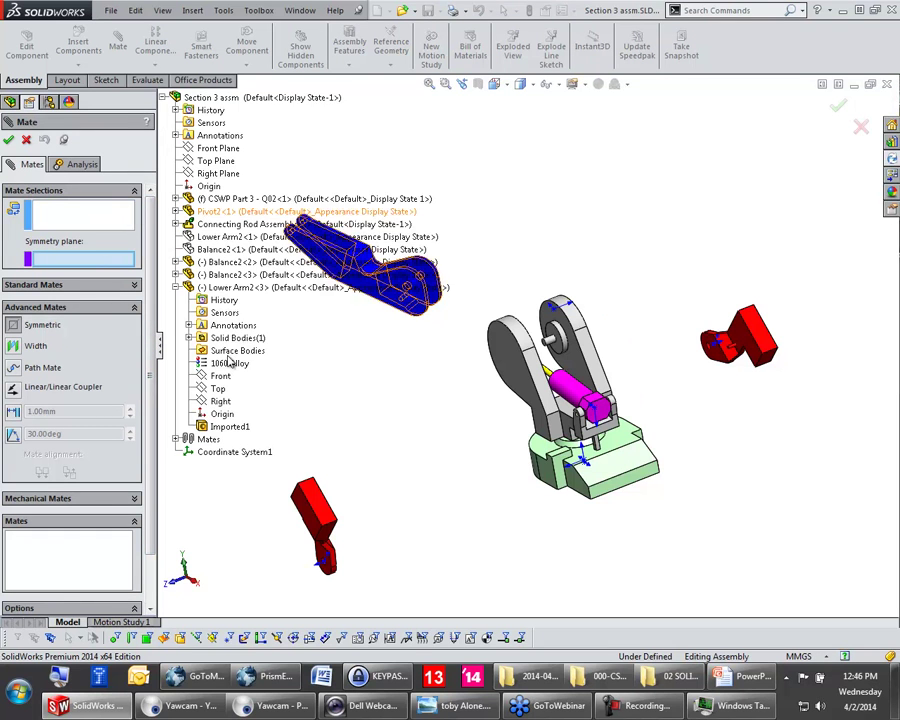
click(220, 403)
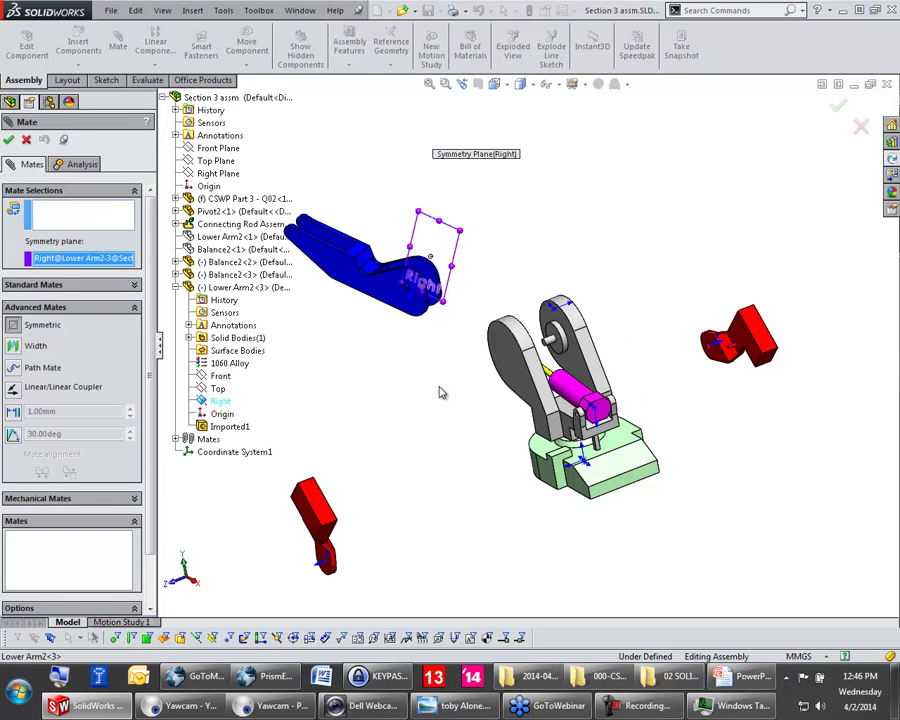
Step: Select the two inner side faces of the grey pivot as the symmetric entities and apply the Symmetric mate
click(79, 222)
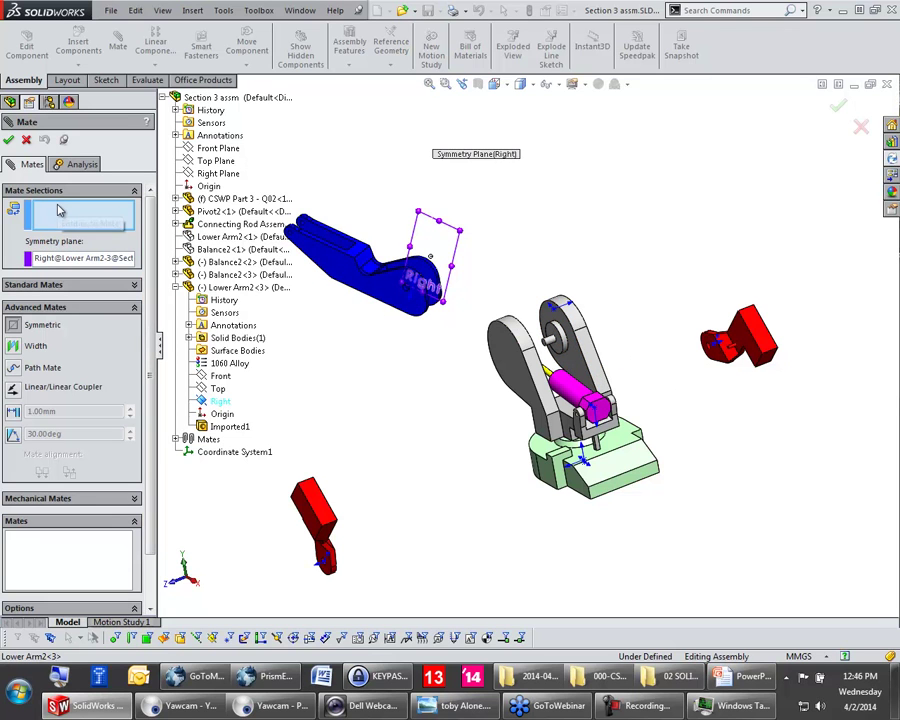
click(584, 376)
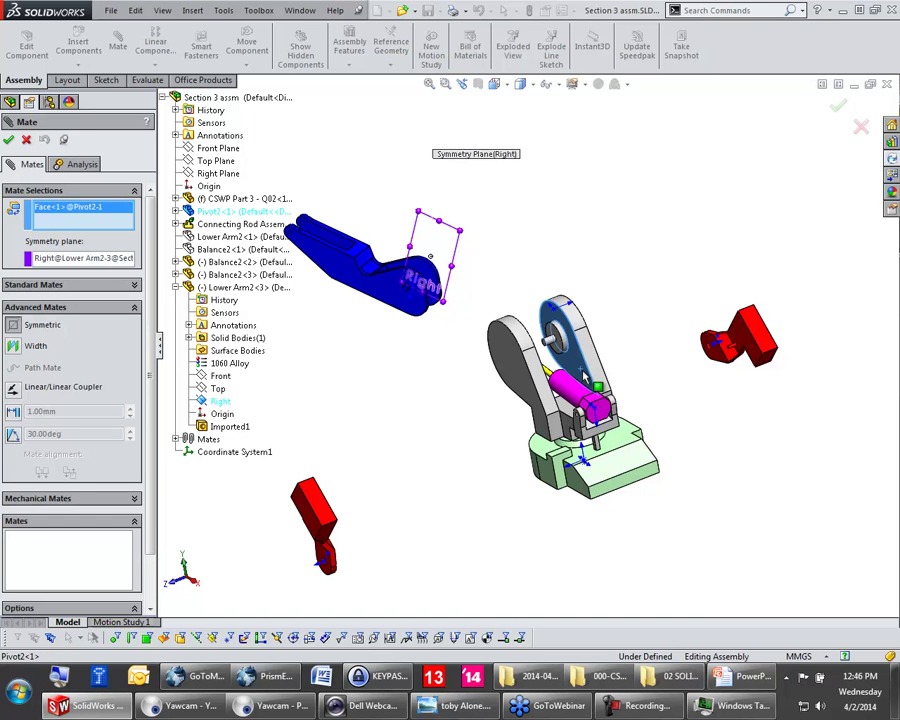
middle_drag(645, 390, 522, 408)
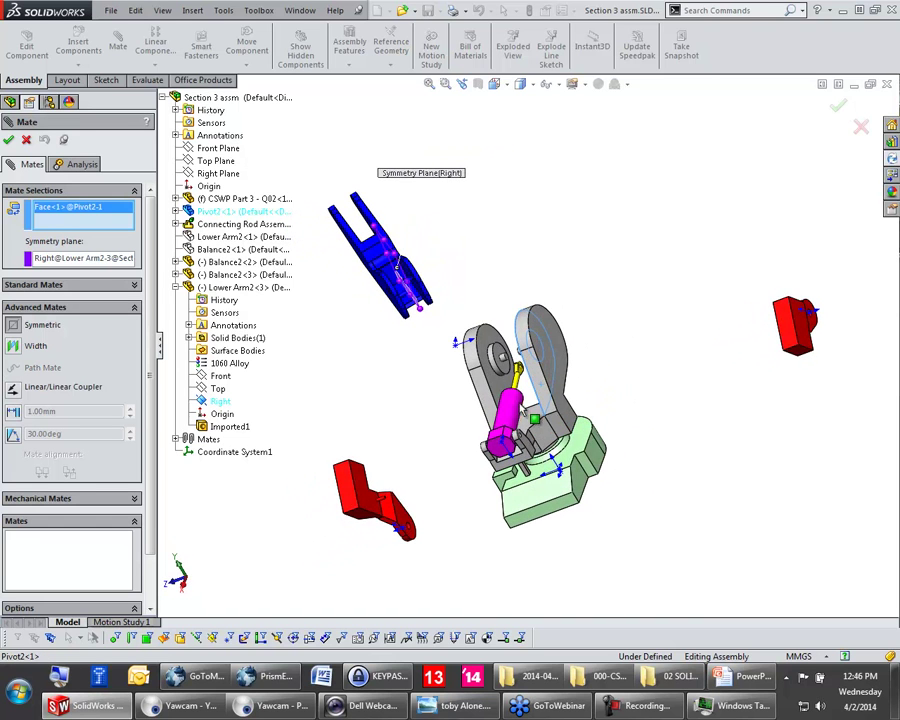
click(487, 373)
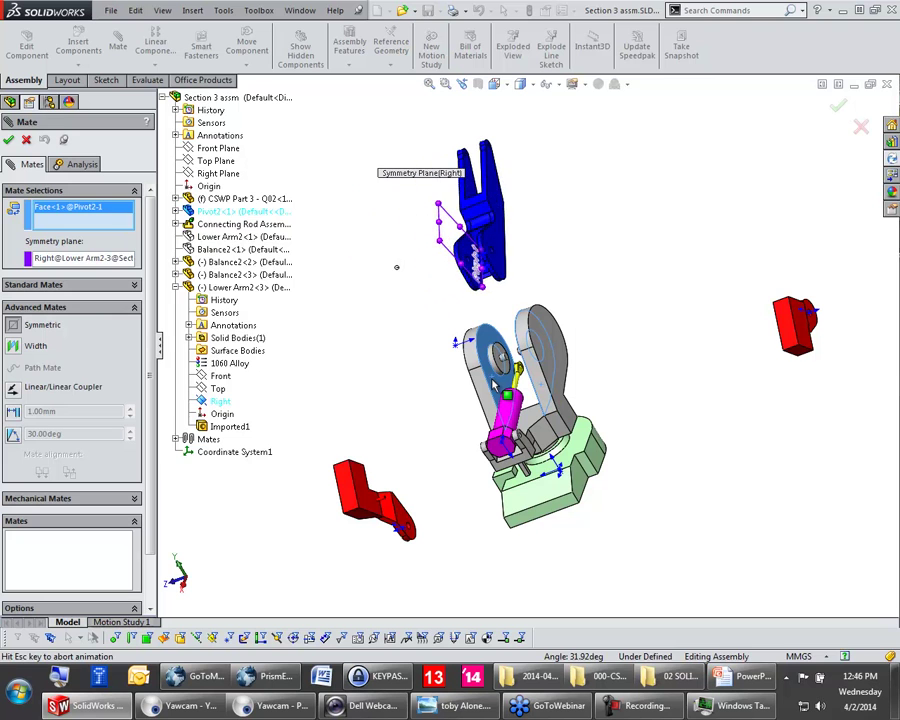
middle_drag(408, 346, 513, 302)
scroll(614, 315, down, 3)
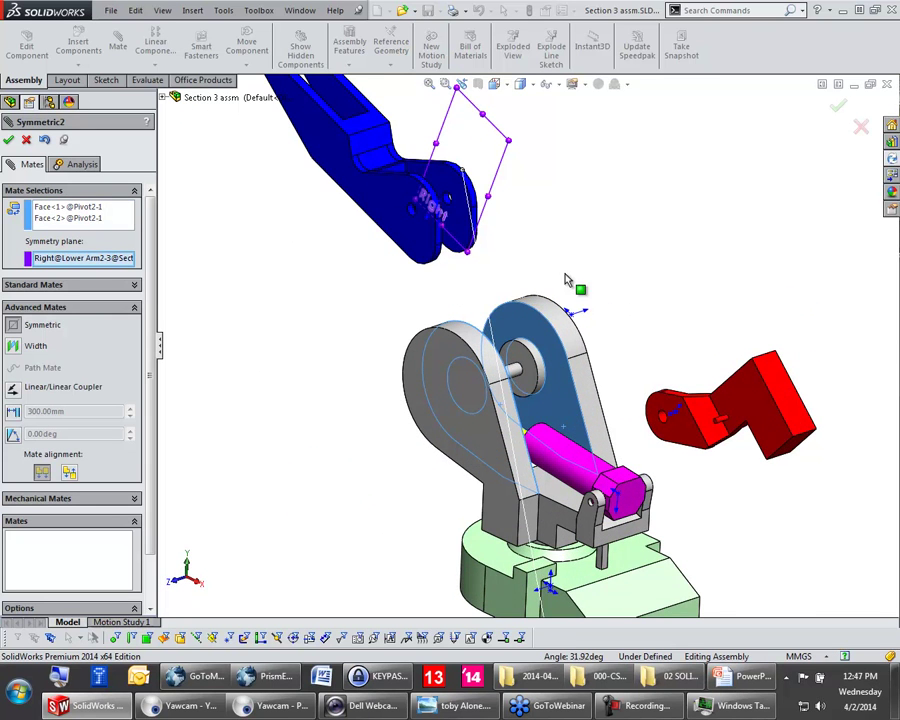
scroll(410, 245, down, 2)
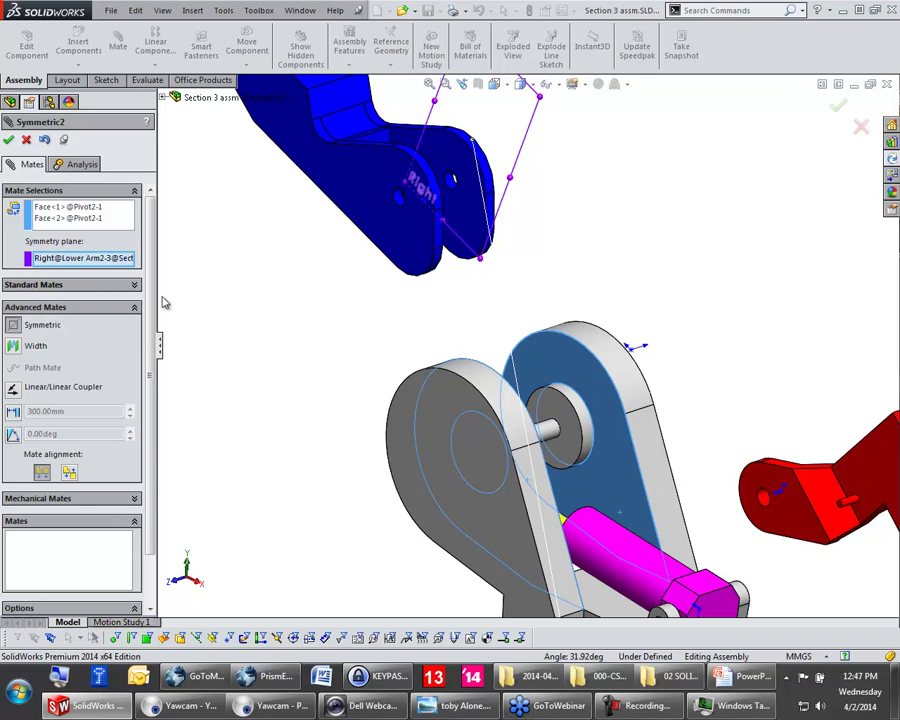
click(8, 139)
drag(412, 251, 430, 283)
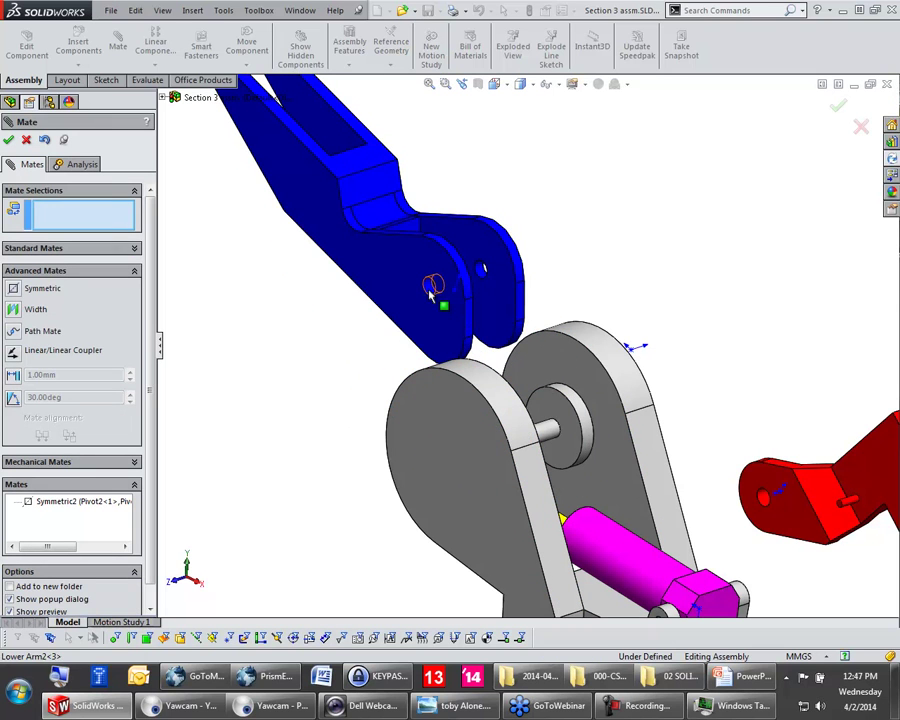
click(430, 285)
click(580, 438)
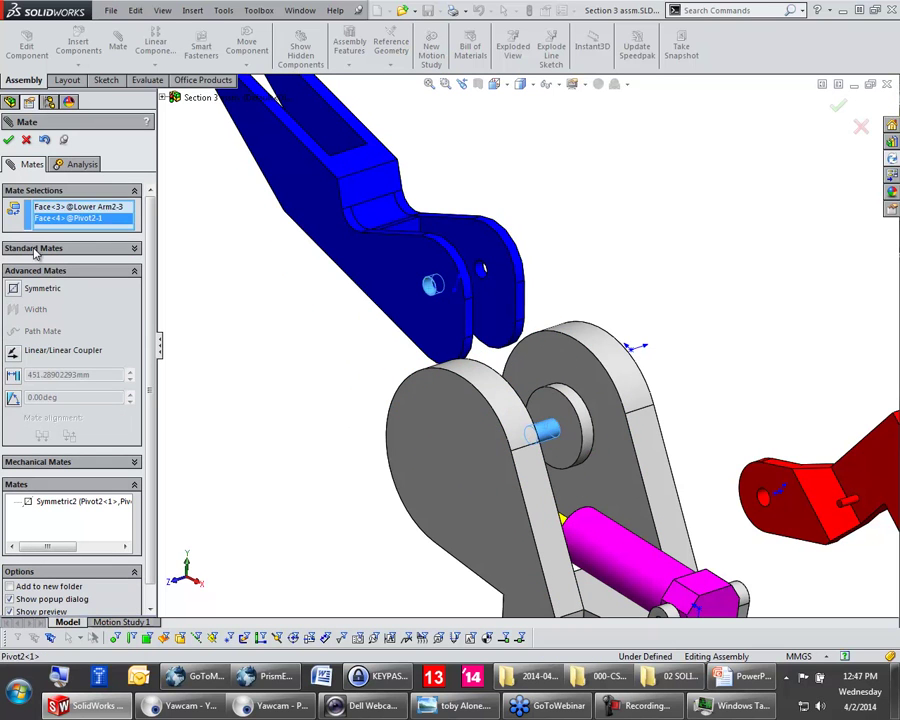
click(27, 140)
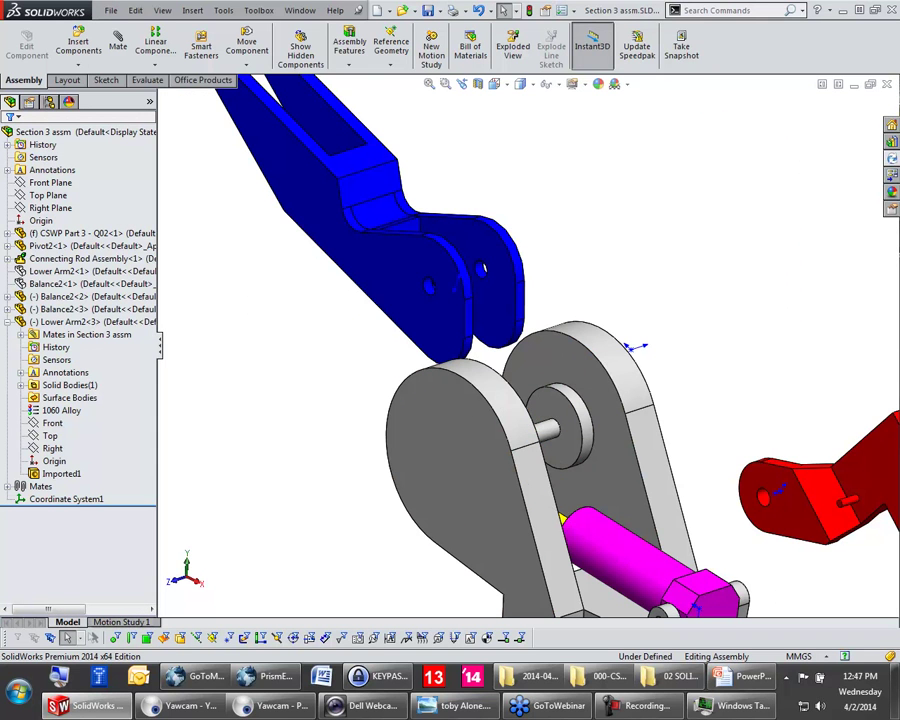
Step: Examine the lower arm's Top and Right planes to check the plane midway between its two side plates
click(50, 437)
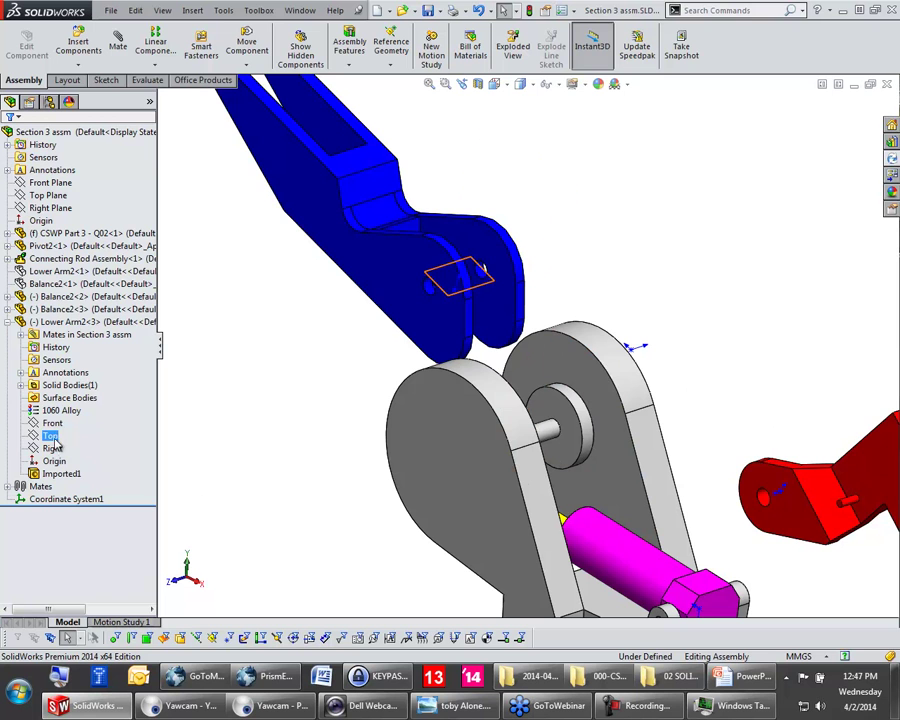
click(53, 448)
mouse_move(550, 286)
middle_down()
mouse_move(530, 274)
mouse_move(487, 278)
mouse_move(565, 284)
middle_up()
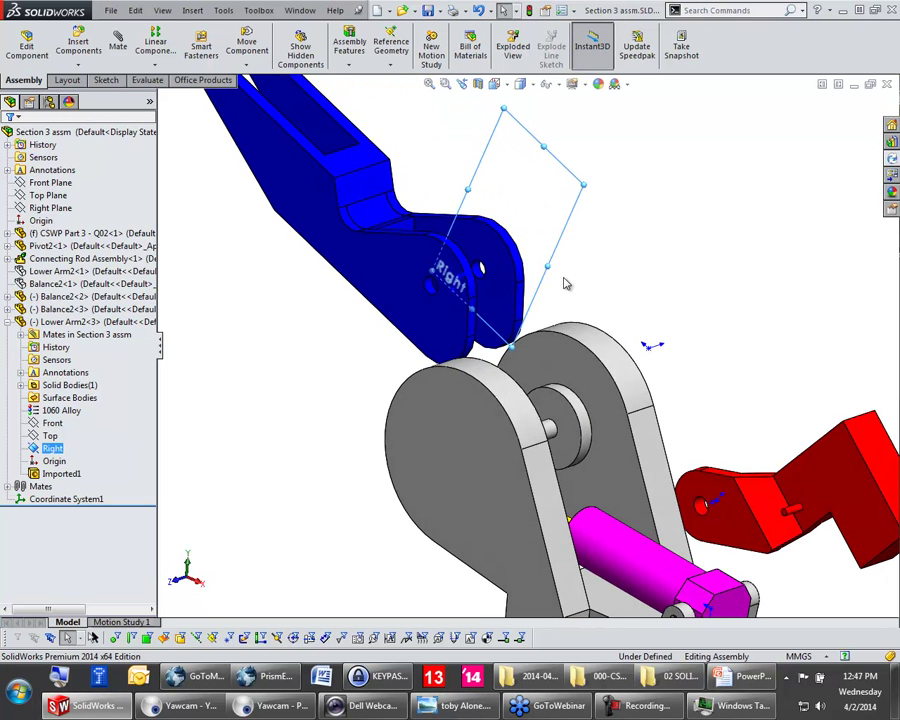
click(715, 240)
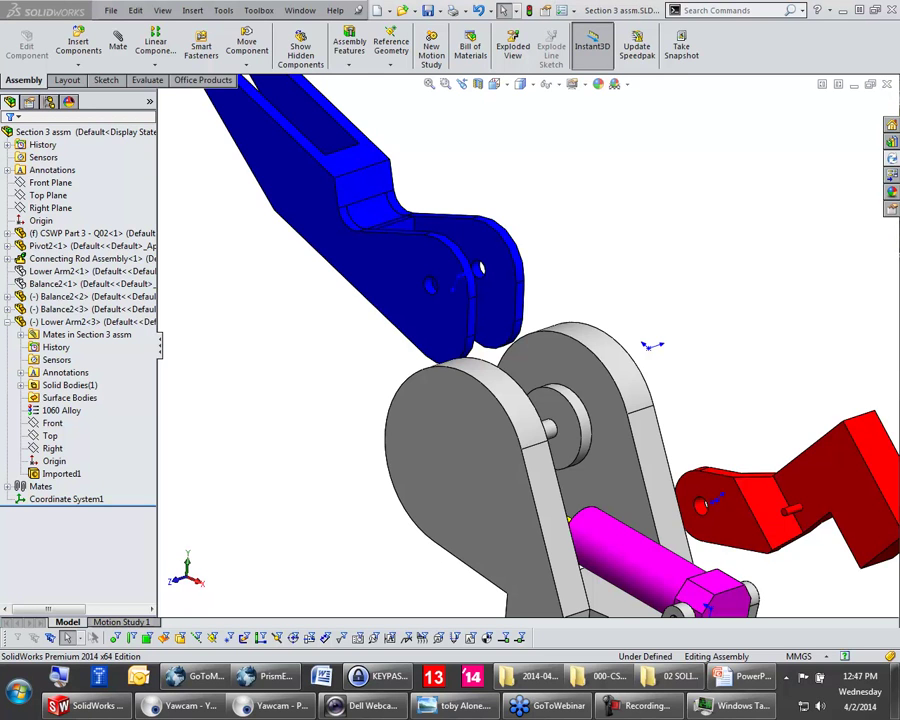
Step: Duplicate the red Balance2<2> component in the assembly and delete the copy
scroll(600, 264, up, 5)
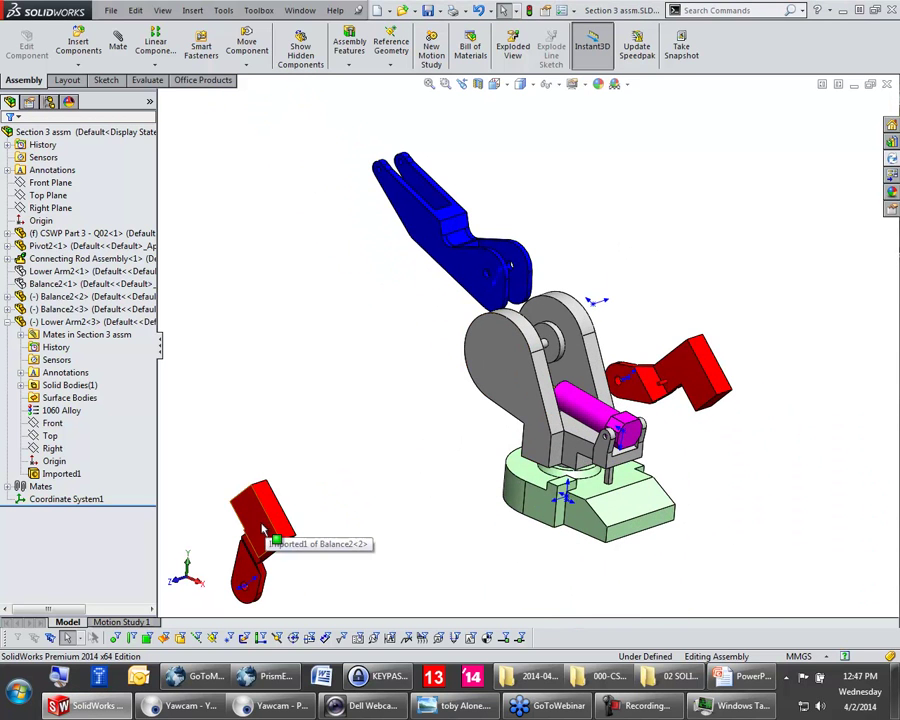
ctrl+drag(260, 530, 326, 312)
click(329, 288)
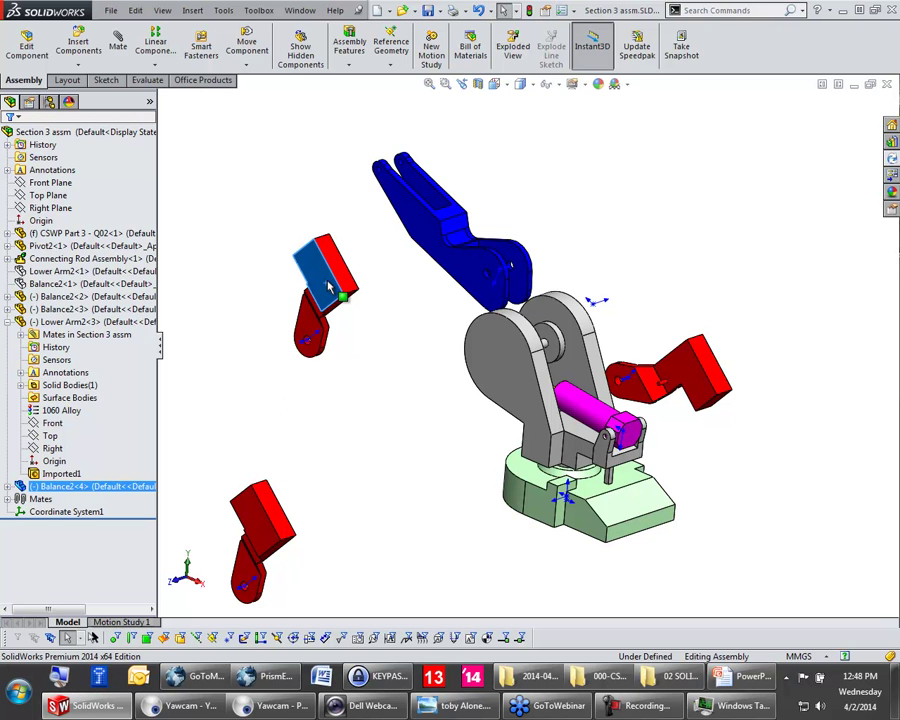
key(Delete)
key(Return)
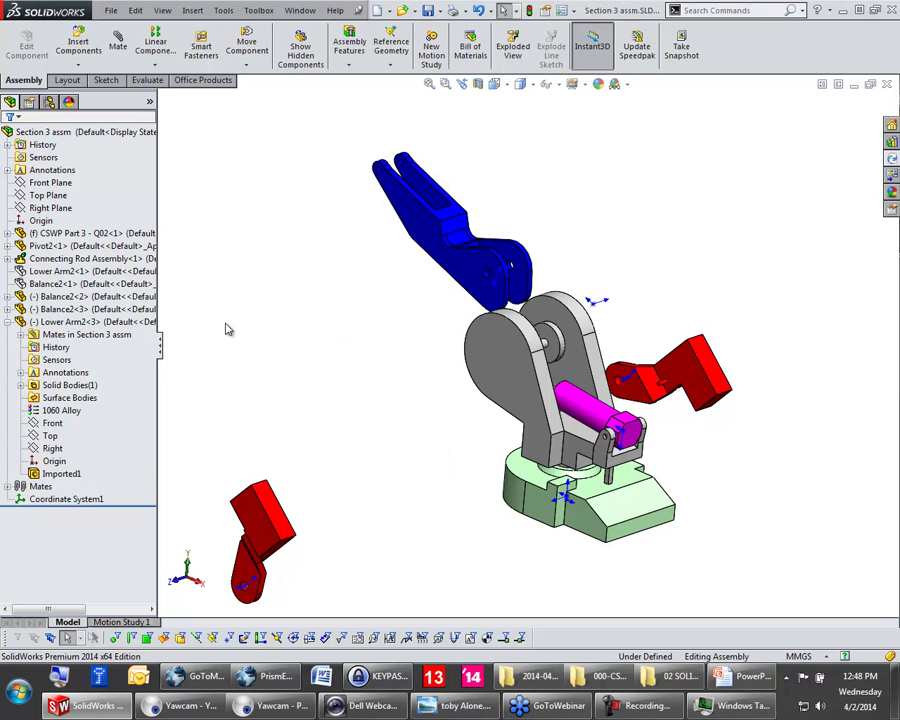
Step: Insert another instance of Lower Arm2 beside the existing arm and delete that new instance
drag(88, 328, 286, 265)
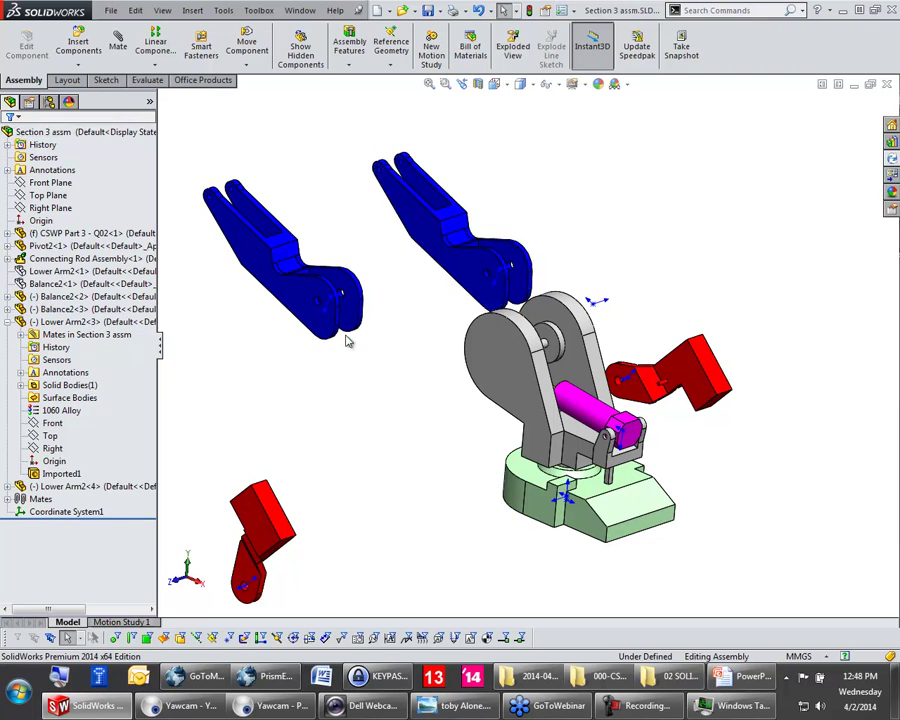
click(308, 311)
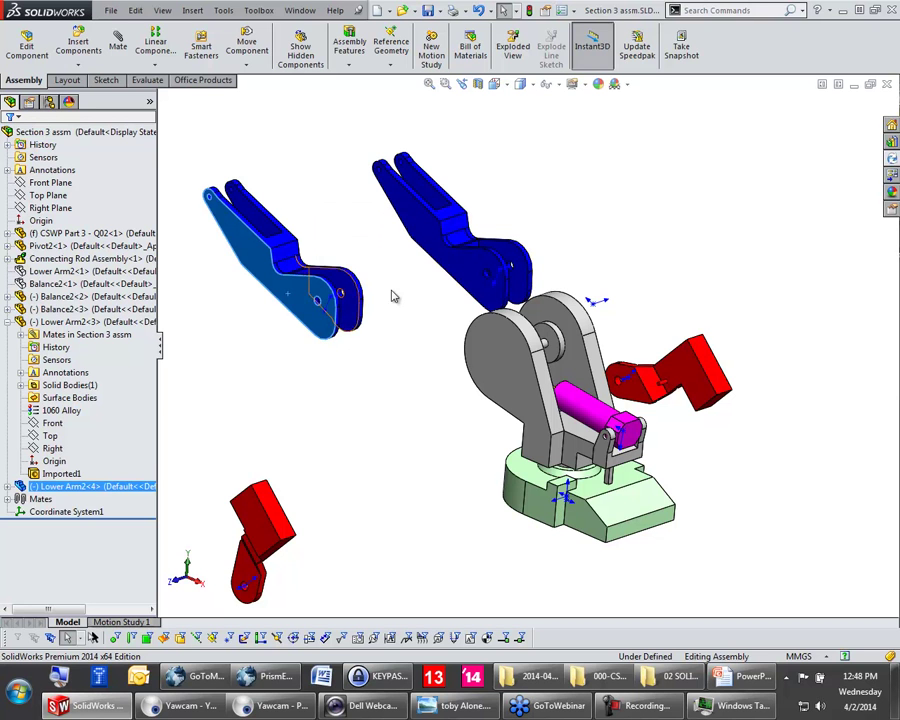
key(Delete)
click(447, 193)
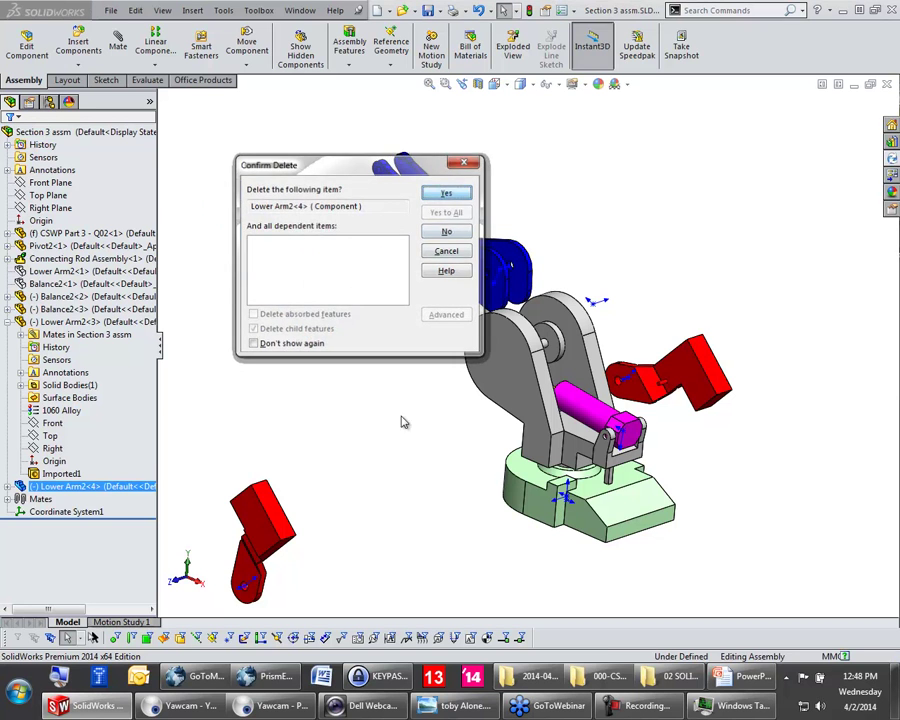
Step: Add a Concentric mate between the hole in the lower arm's fork and the pivot's cylindrical pin
scroll(535, 343, down, 5)
scroll(535, 343, down, 2)
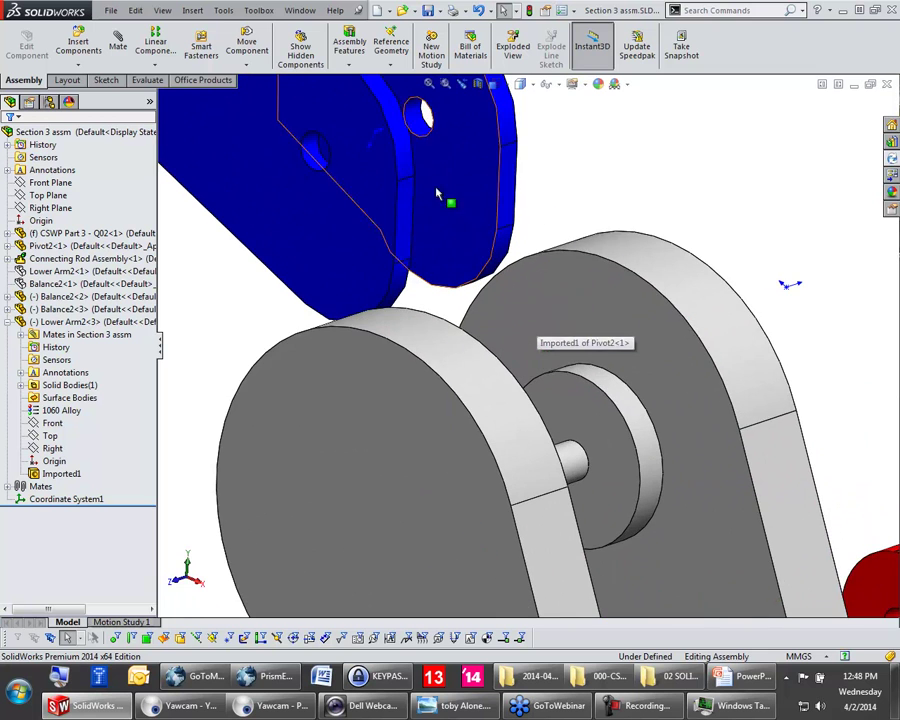
middle_drag(562, 248, 565, 265)
scroll(566, 270, up, 2)
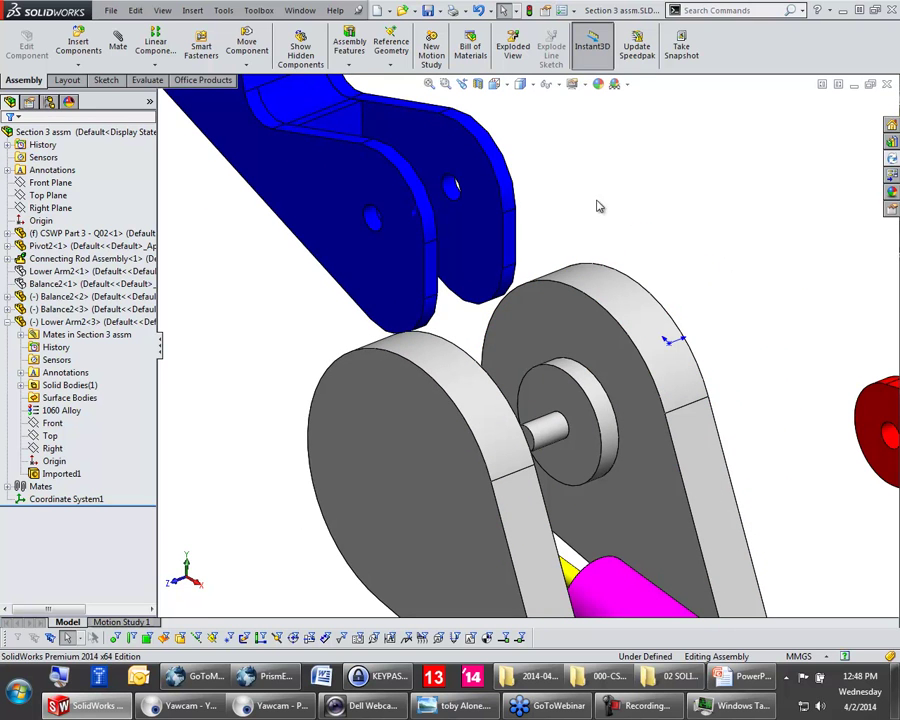
click(455, 187)
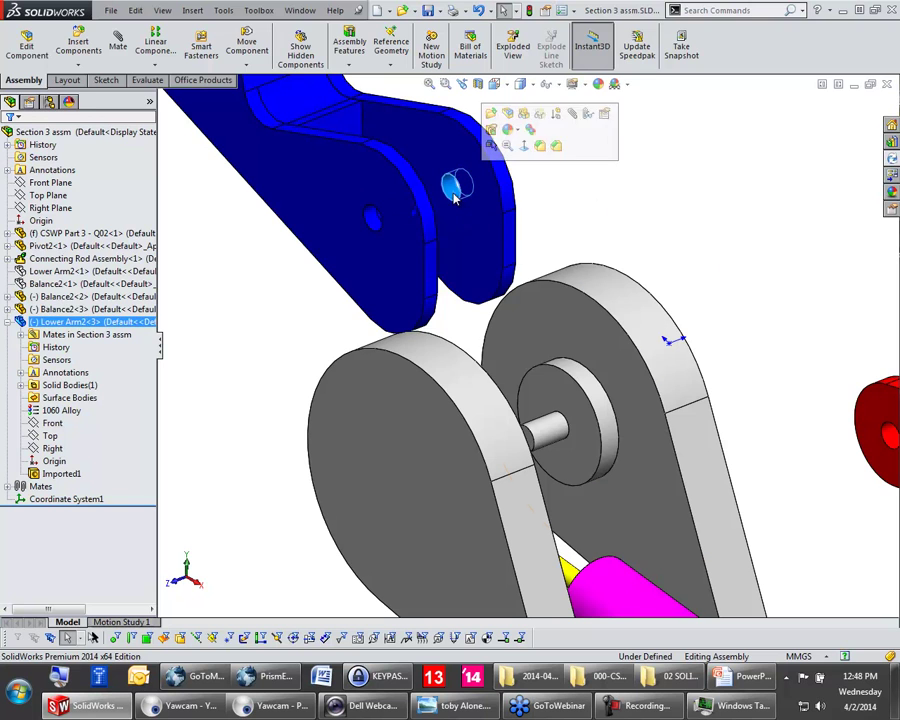
click(553, 435)
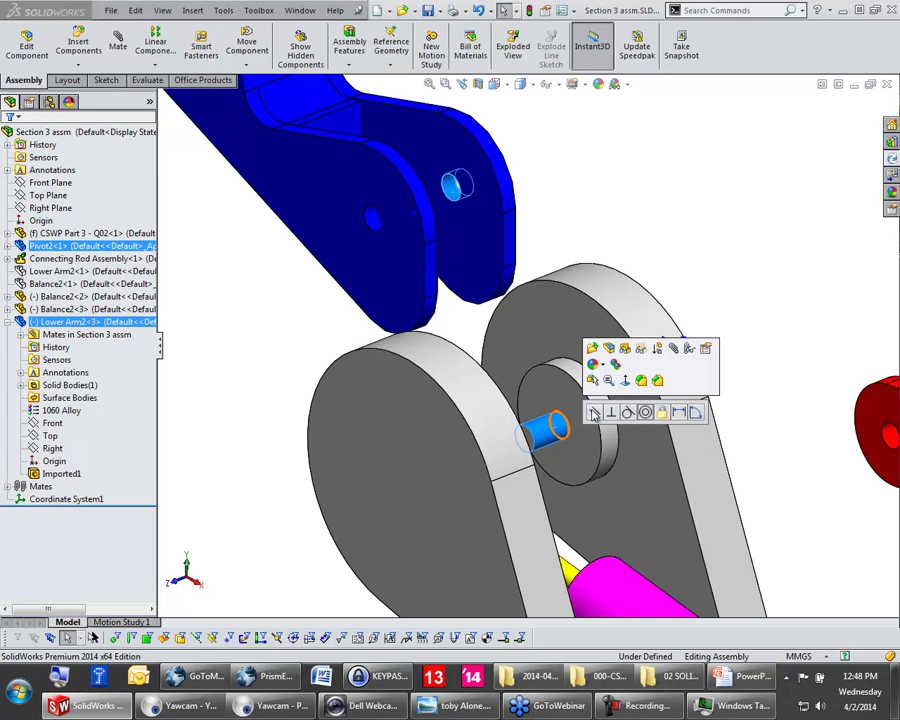
click(646, 413)
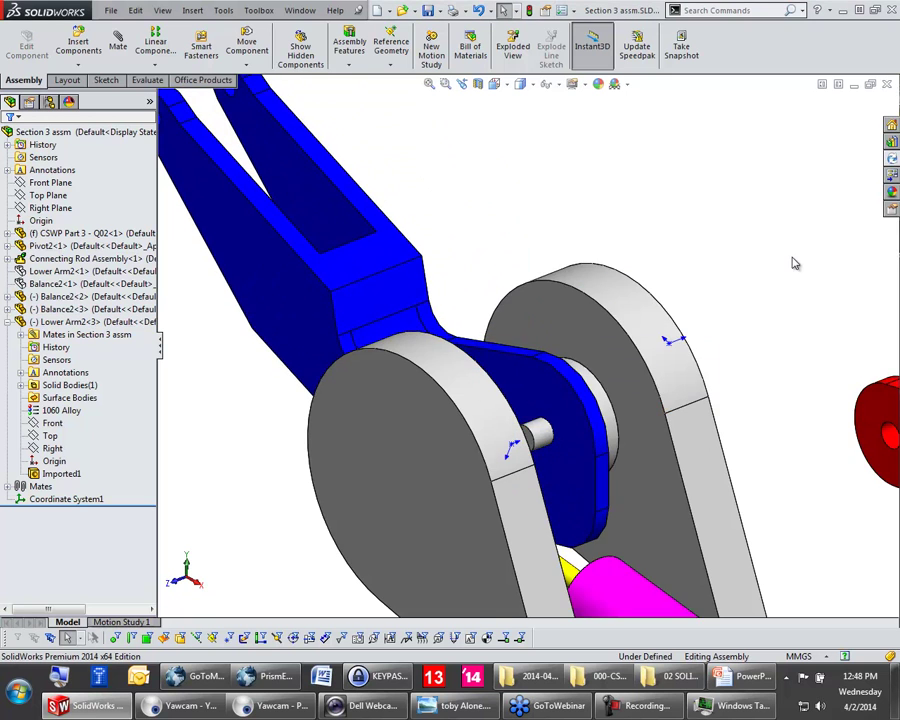
Step: Duplicate the mated lower arm in the assembly and delete the copy, keeping the original arm
key(f)
ctrl+drag(447, 337, 440, 396)
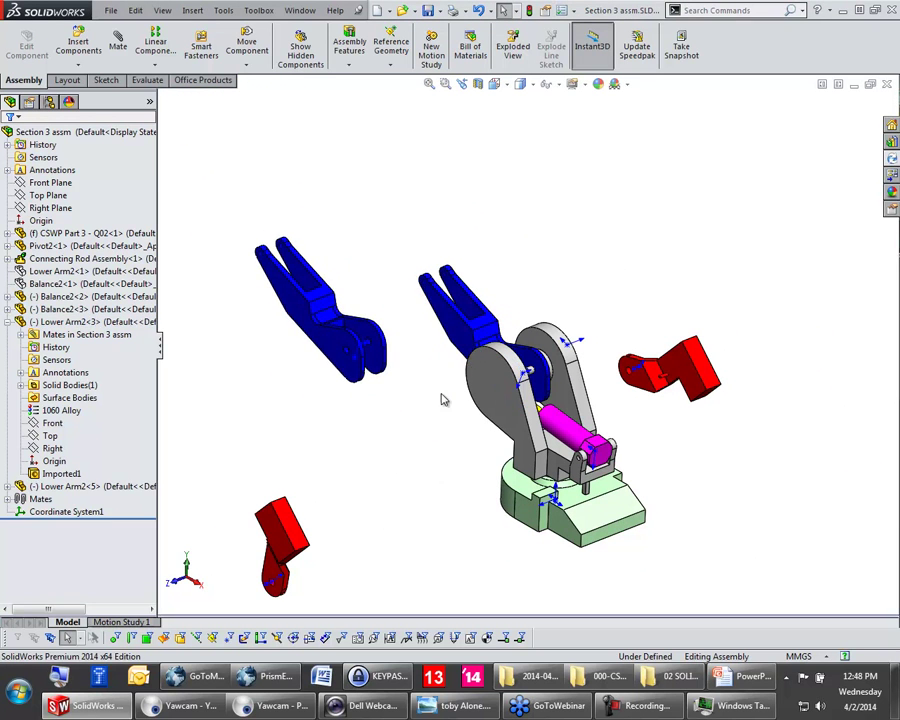
click(465, 338)
key(Delete)
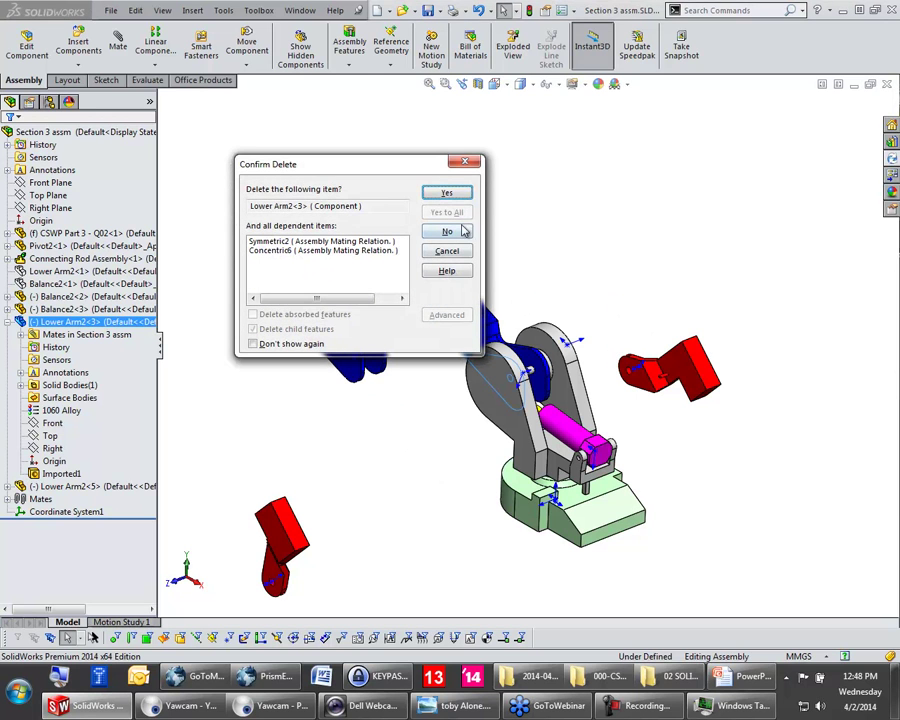
click(447, 251)
click(336, 344)
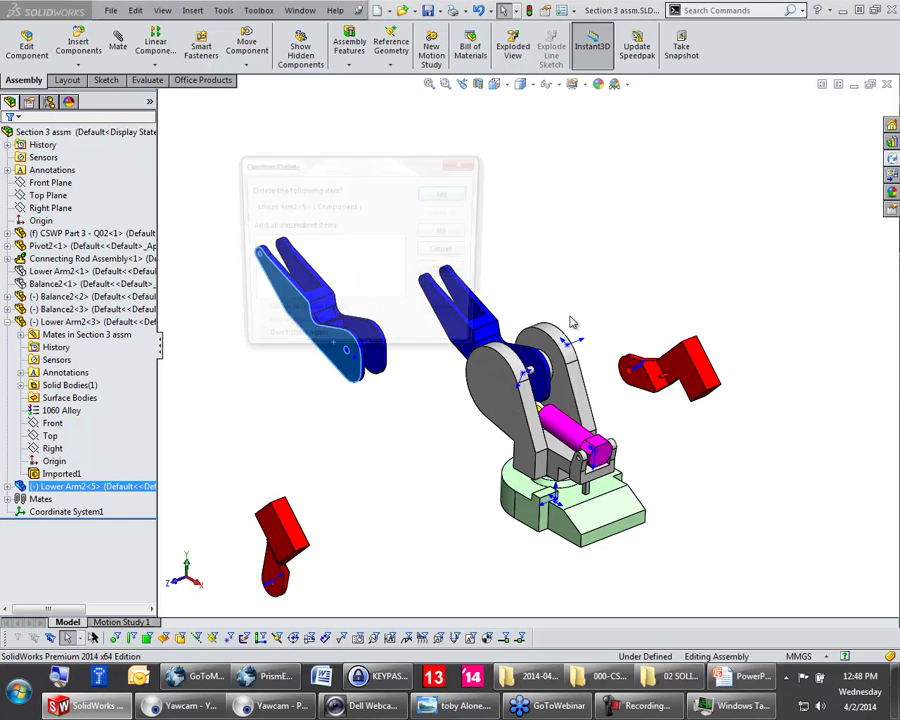
Step: Add a Parallel mate between the lower arm's flat face around the fork slot and the base's top face
scroll(502, 336, down, 6)
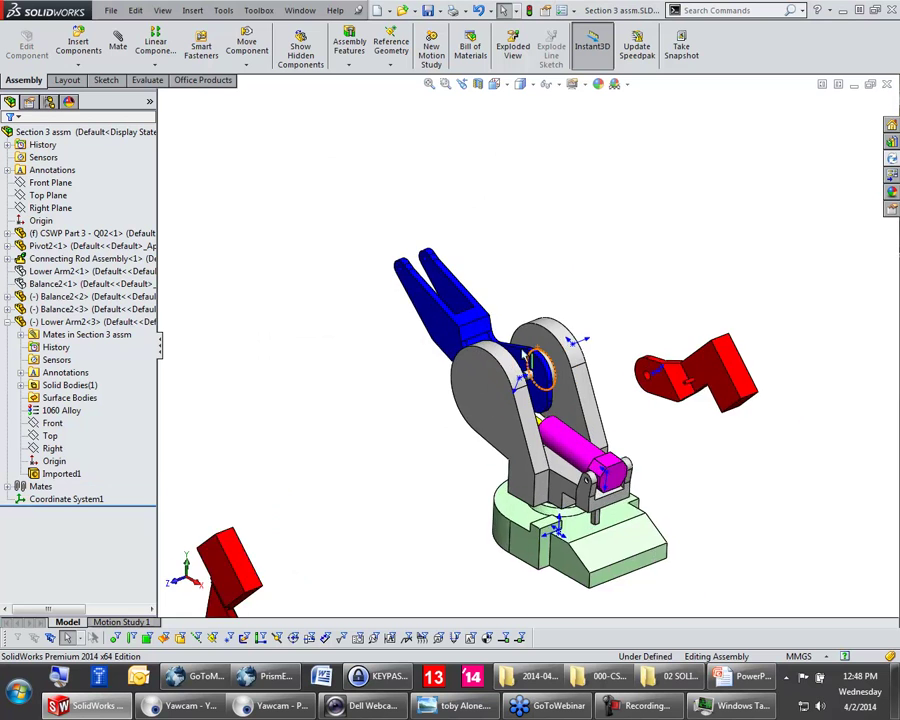
click(419, 292)
scroll(568, 518, up, 6)
scroll(605, 550, down, 2)
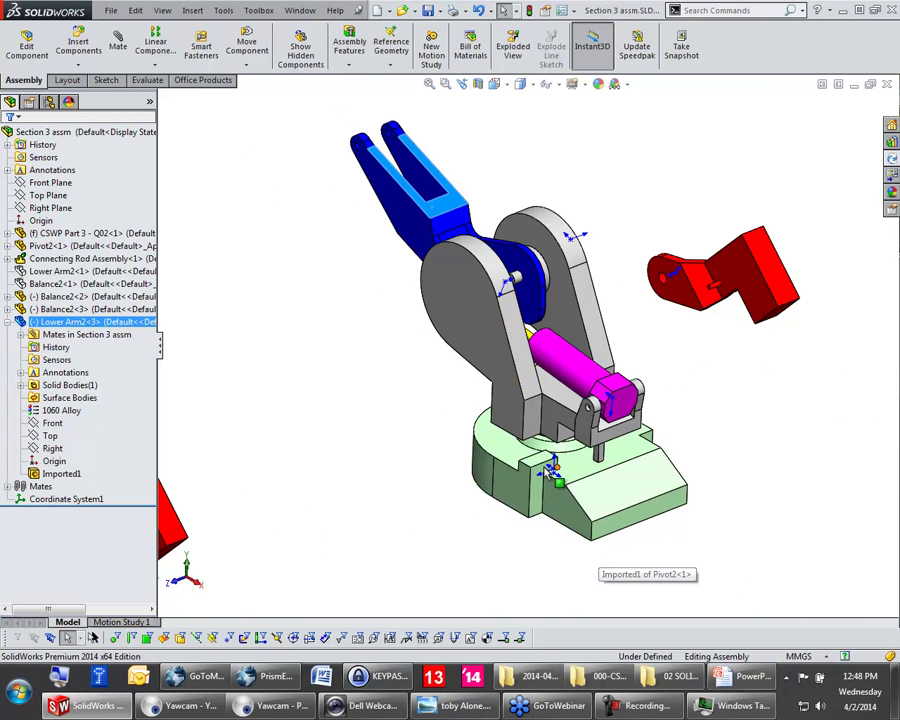
ctrl+click(637, 466)
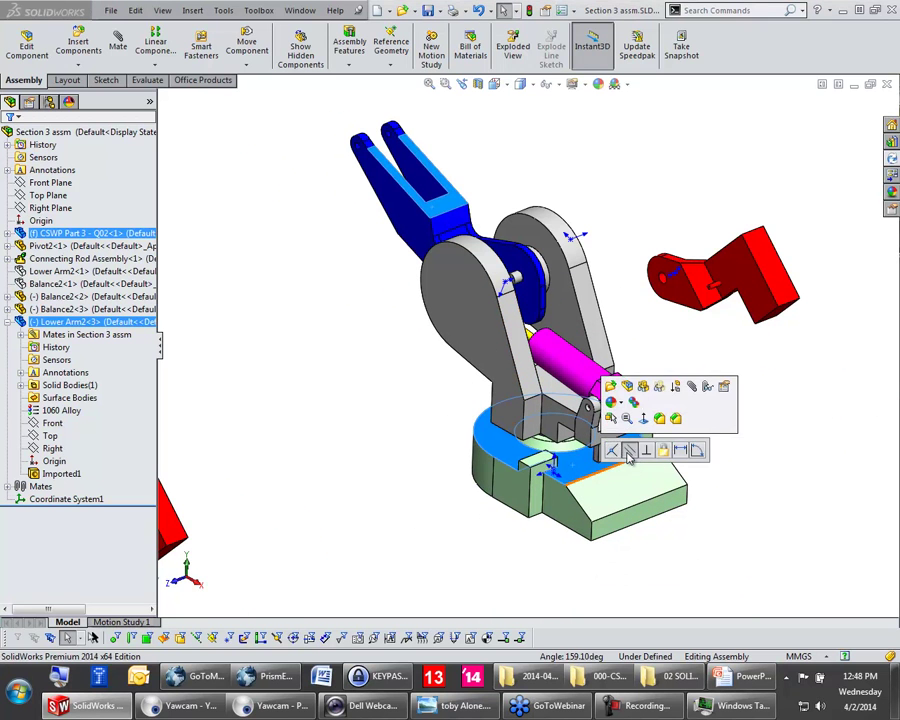
click(629, 452)
Step: Move the red Balance2<3> component near the lower arm's fork and place a copy of it farther out
drag(742, 249, 305, 138)
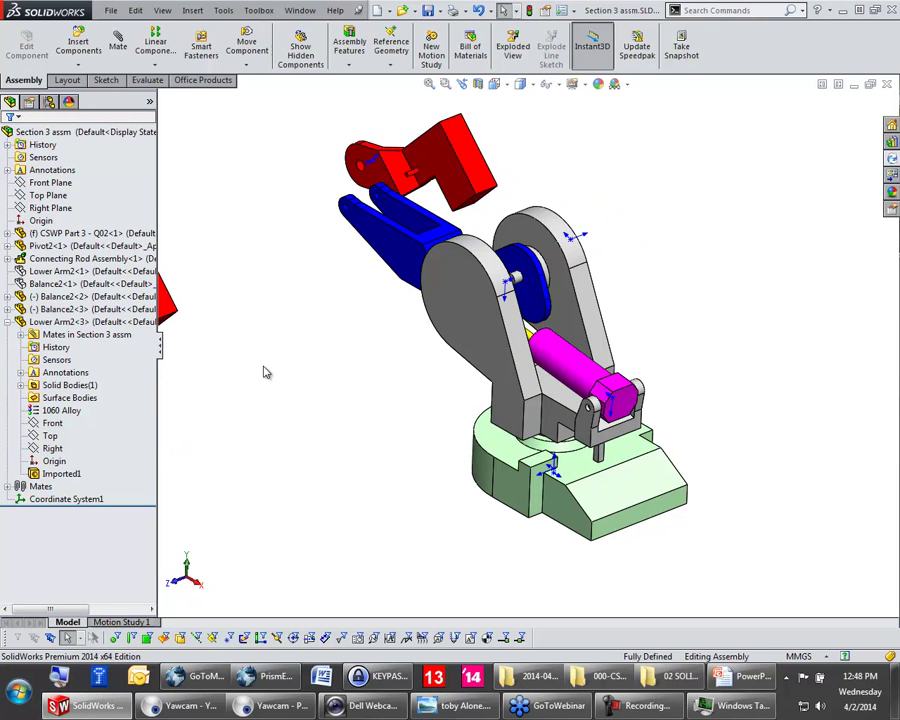
scroll(264, 372, up, 2)
ctrl+drag(464, 224, 322, 172)
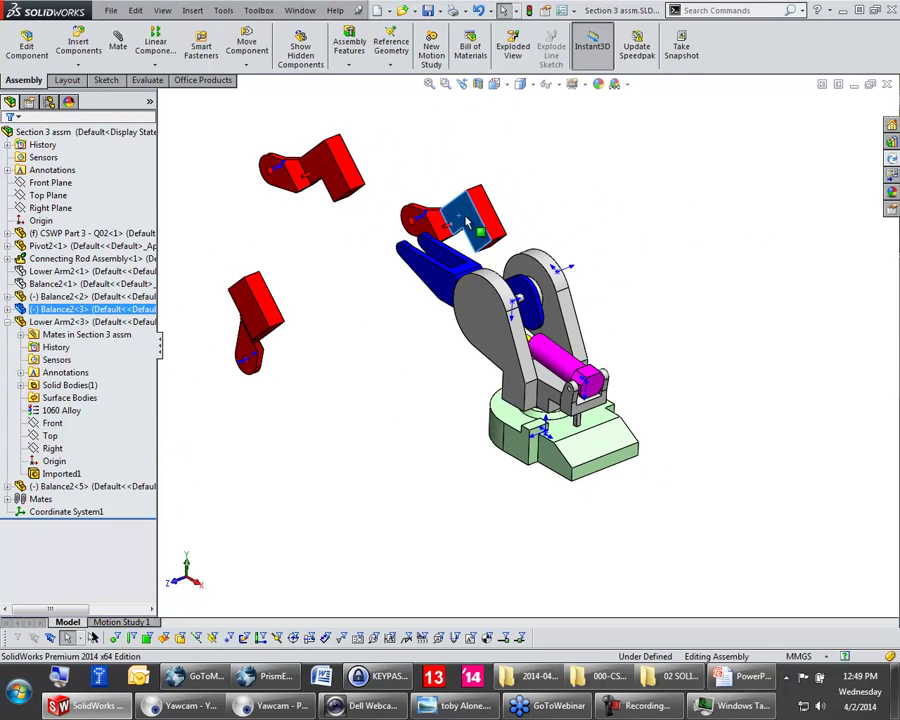
Step: Add a Concentric mate between the copied balance's hole and the hole in one of the lower arm's fork prongs
scroll(265, 205, down, 5)
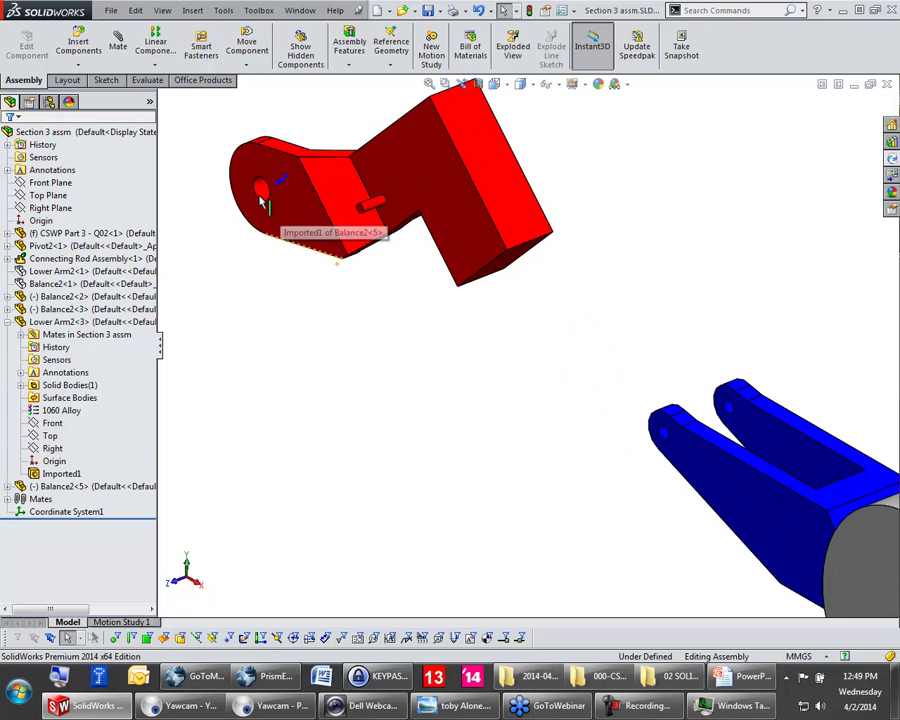
click(265, 188)
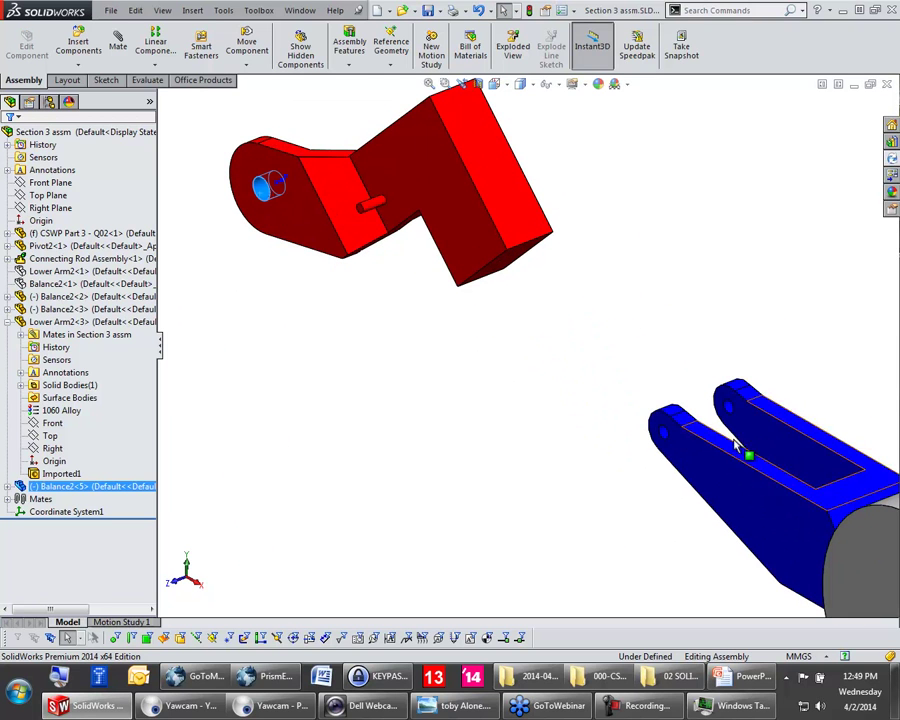
ctrl+click(664, 436)
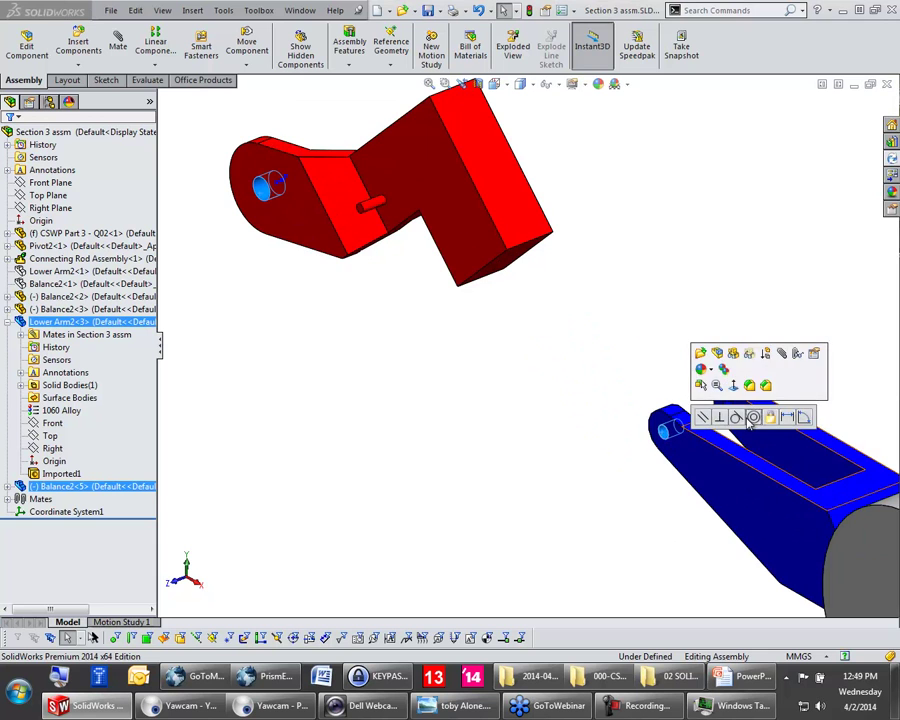
click(753, 417)
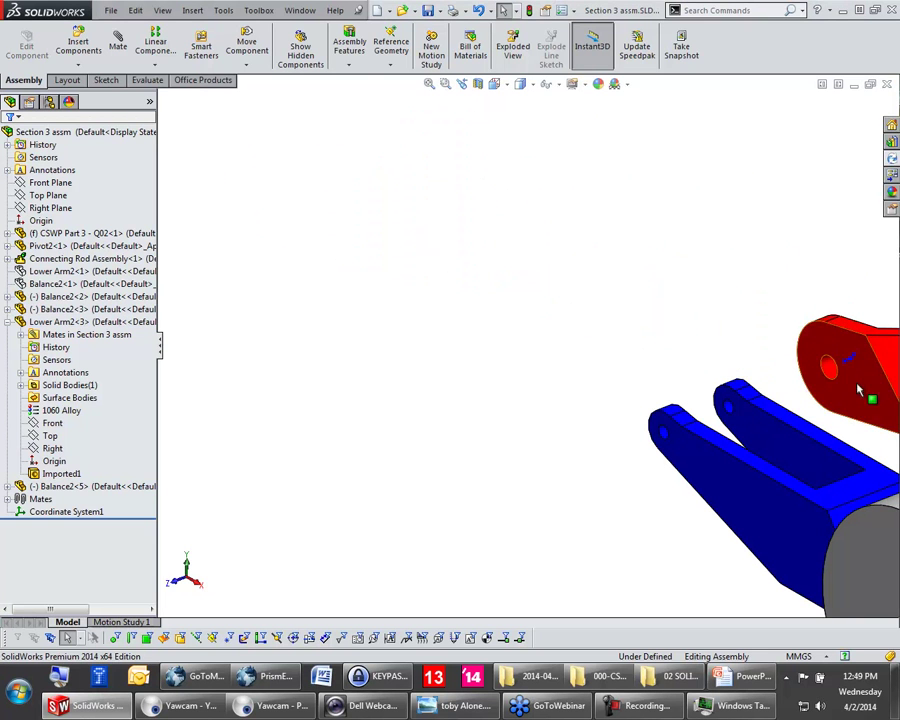
Step: Slide the copied balance along its hole axis so it sits between the lower arm's two fork prongs
drag(765, 293, 627, 392)
scroll(645, 430, down, 5)
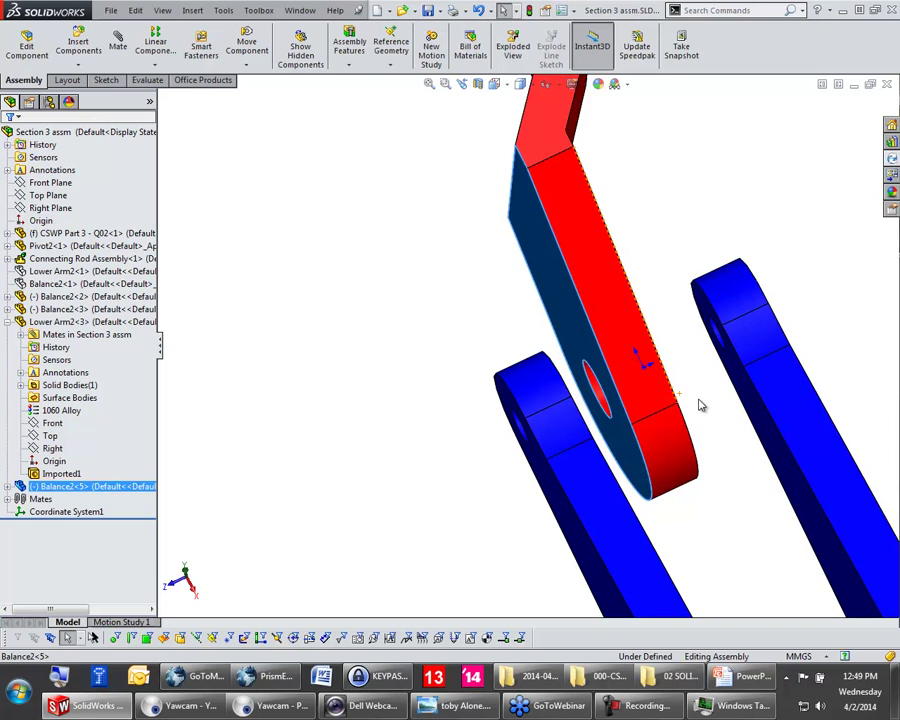
middle_drag(658, 418, 671, 418)
drag(671, 418, 697, 408)
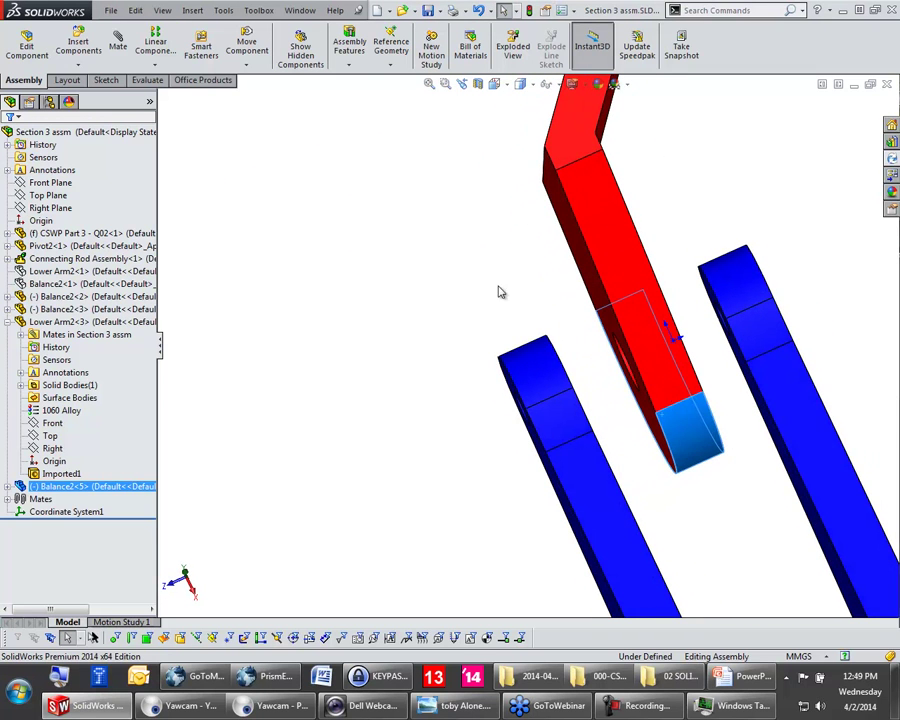
Step: Clear the selection and check the Advanced Mates list on the PowerPoint slide before returning to the assembly
click(500, 292)
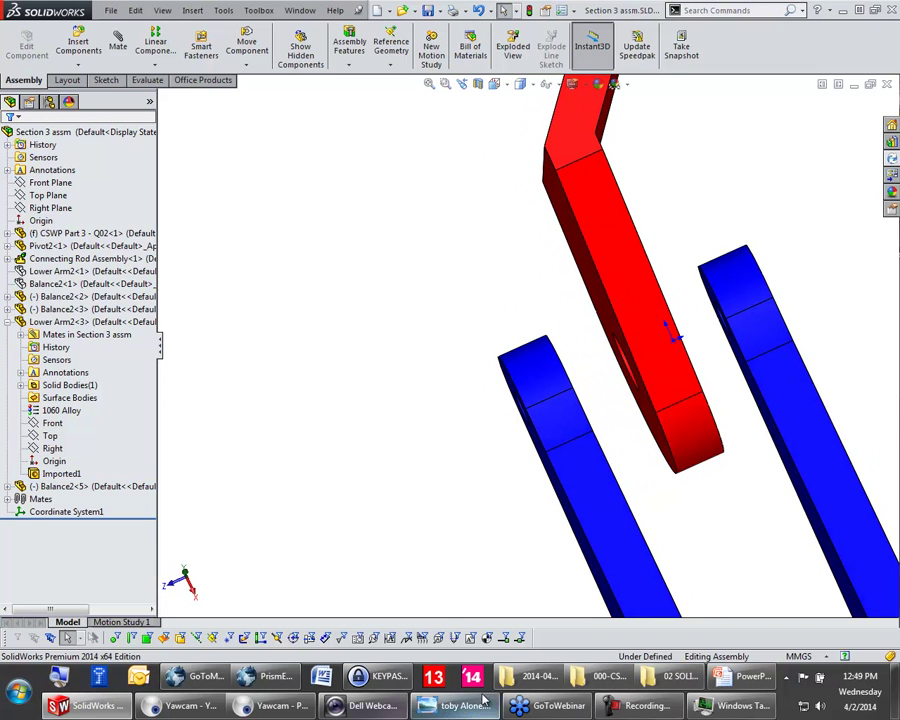
click(736, 677)
click(736, 677)
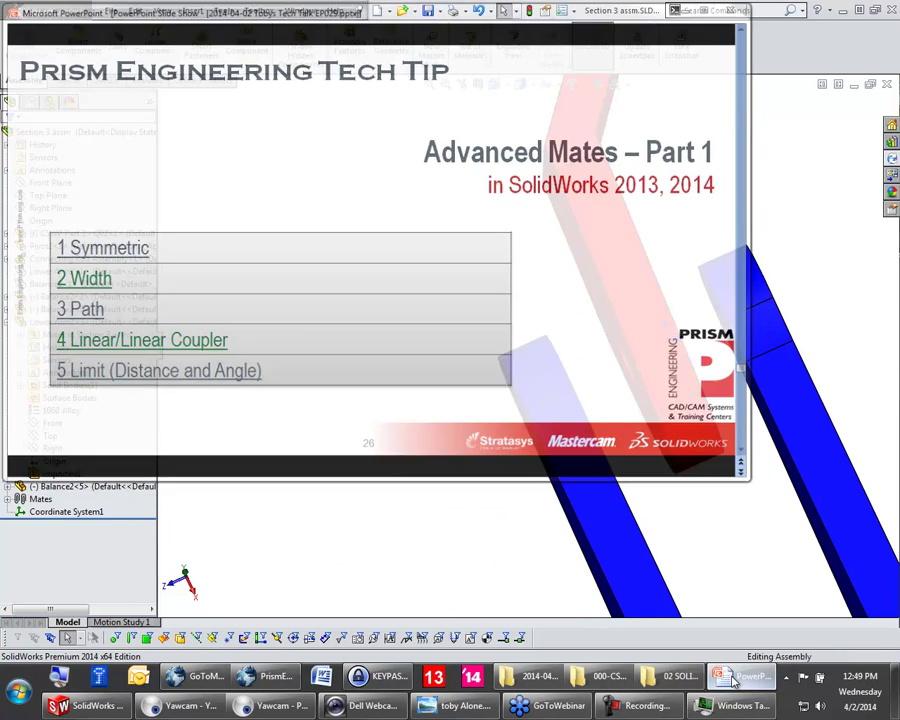
Step: Start a Width mate with the copied balance's two opposite side faces as the width selections
click(375, 172)
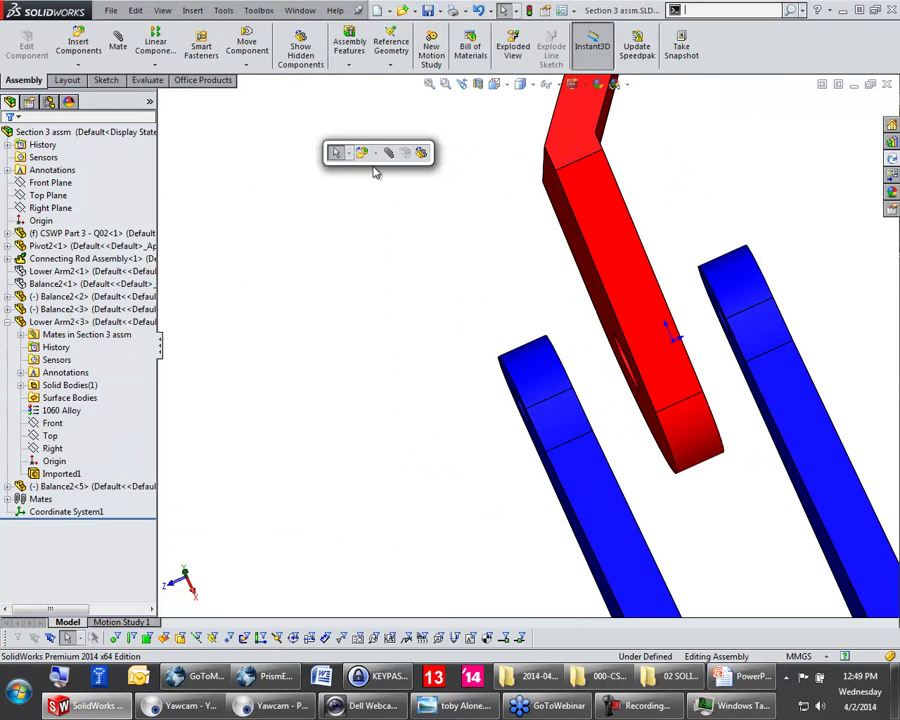
click(389, 153)
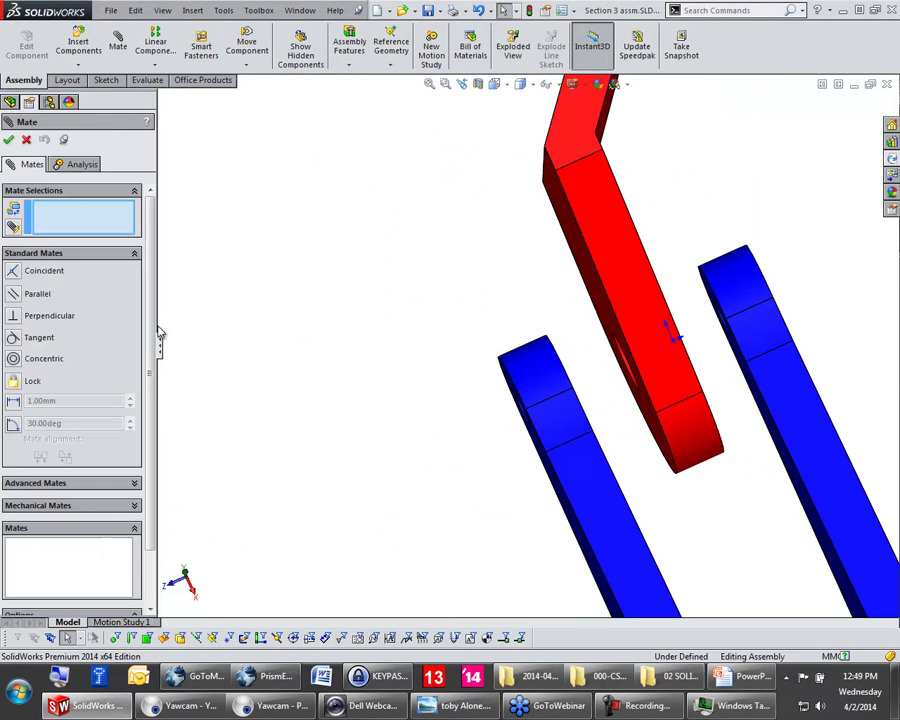
click(86, 484)
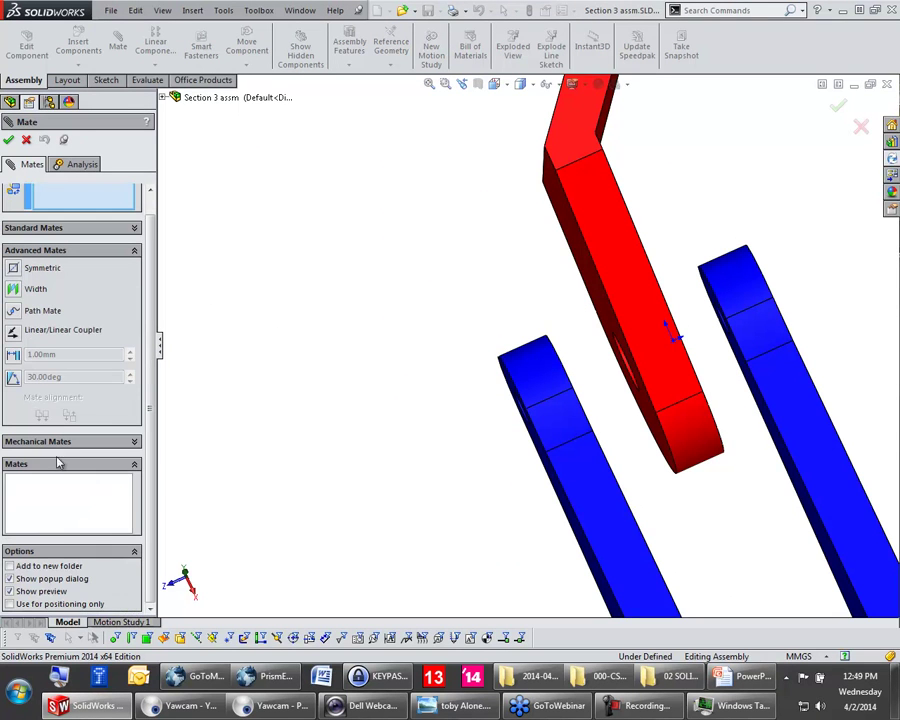
click(13, 289)
middle_drag(289, 459, 298, 416)
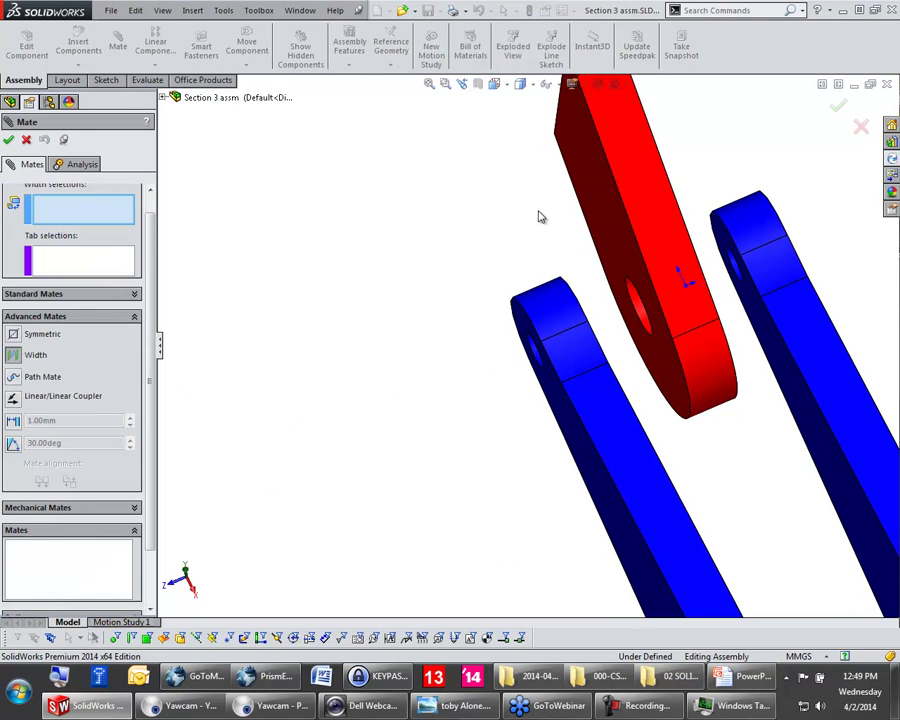
click(590, 193)
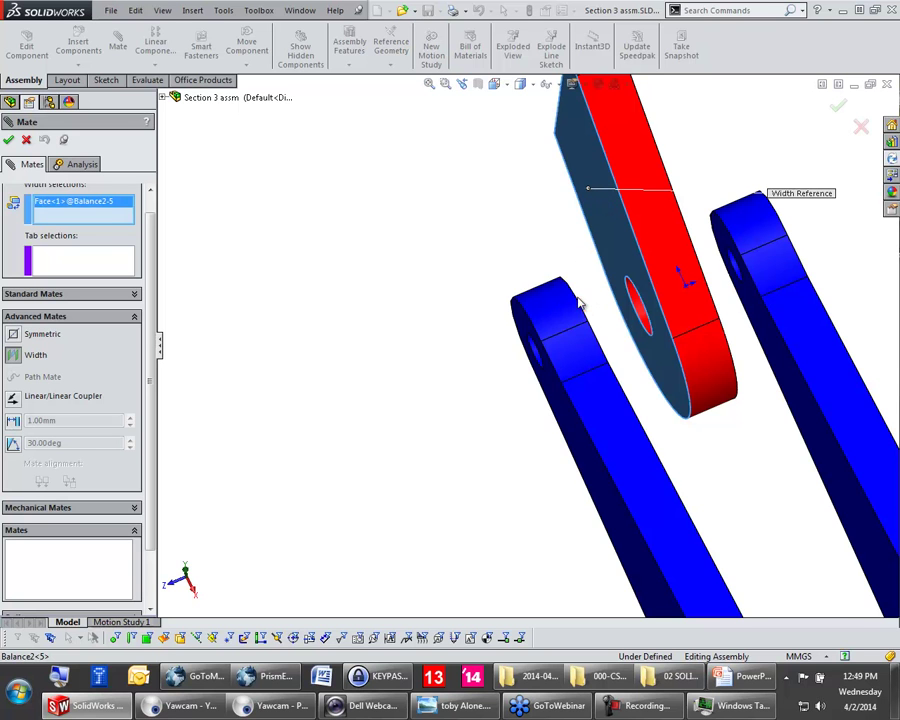
middle_drag(573, 305, 669, 177)
click(634, 178)
Step: Try the lower arm fork's two inner faces as the Width mate's tab selections and close the mate
middle_drag(492, 250, 540, 210)
middle_drag(636, 205, 620, 220)
click(782, 362)
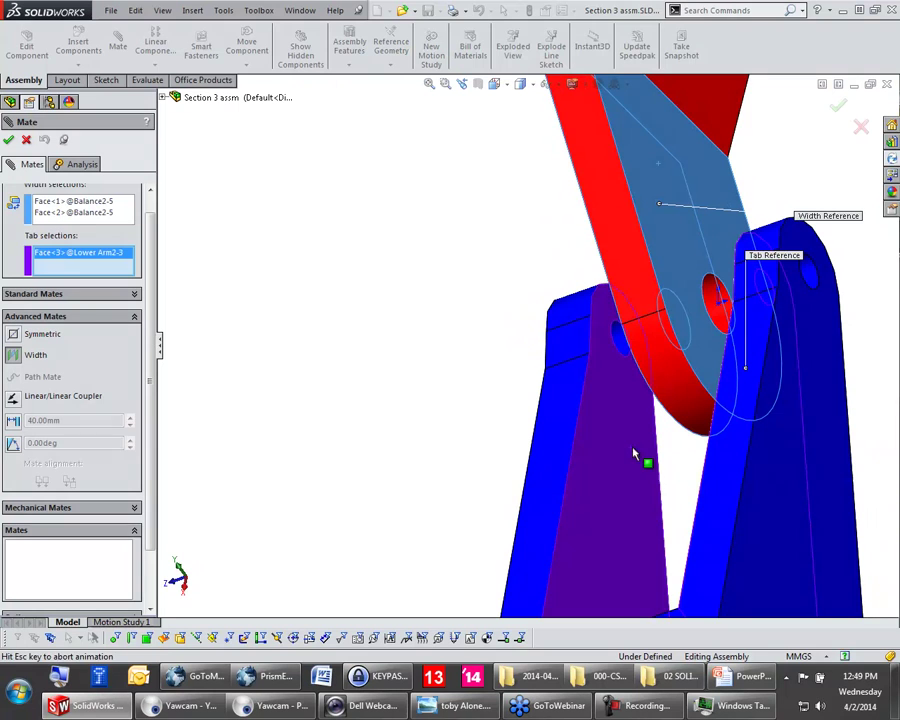
click(632, 447)
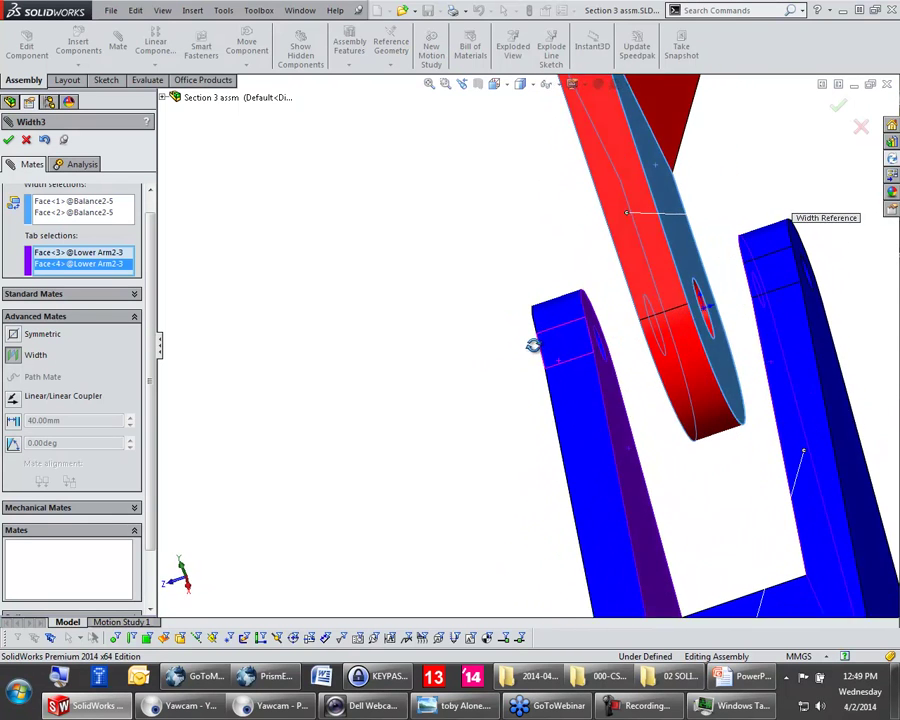
click(9, 139)
key(Escape)
Step: Move the copied balance sideways clear of the fork and start a new Width mate
drag(620, 282, 440, 338)
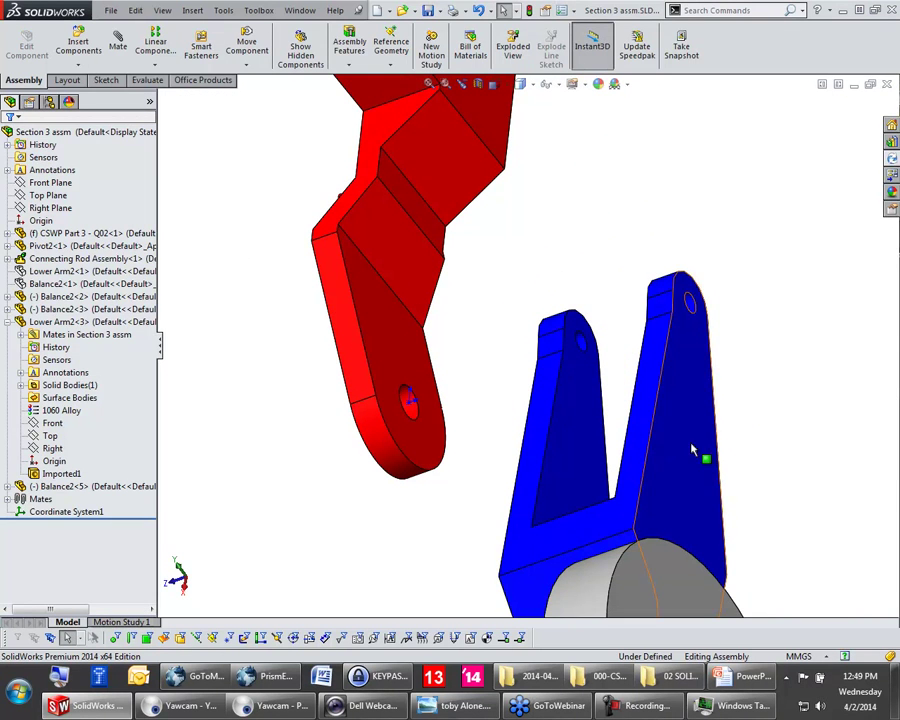
click(603, 231)
click(666, 247)
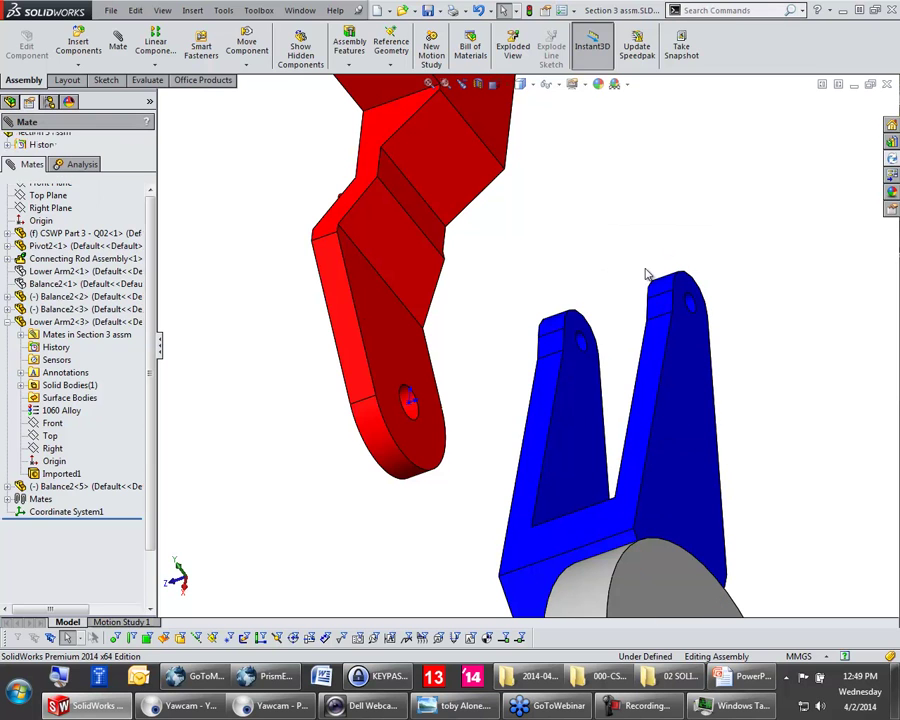
click(78, 485)
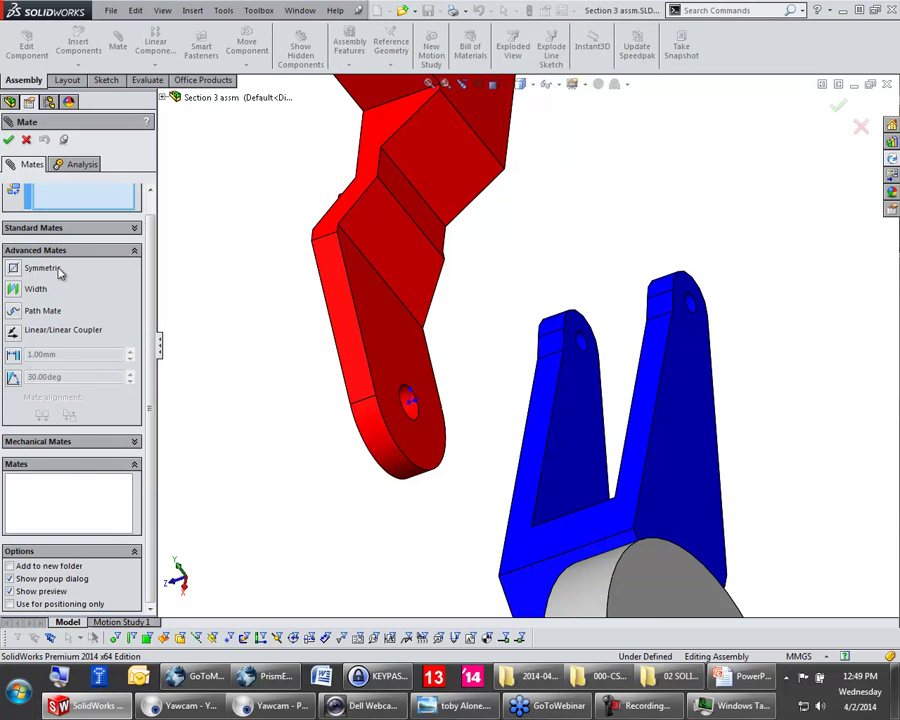
click(10, 290)
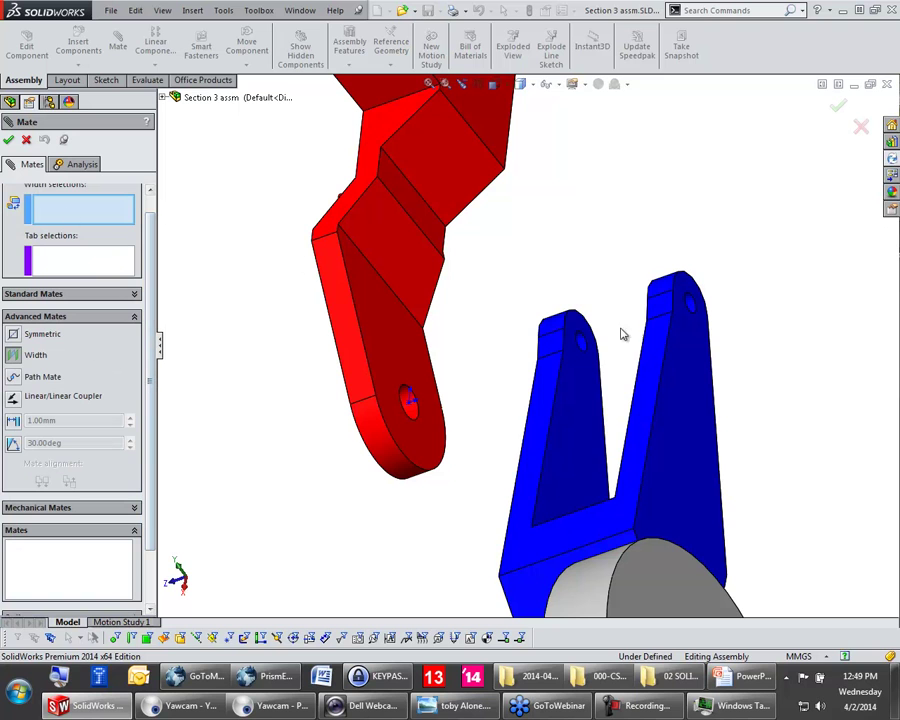
Step: Pick the fork's two inner faces as width selections, using Select Other for the hidden one, and clear both selections
click(586, 452)
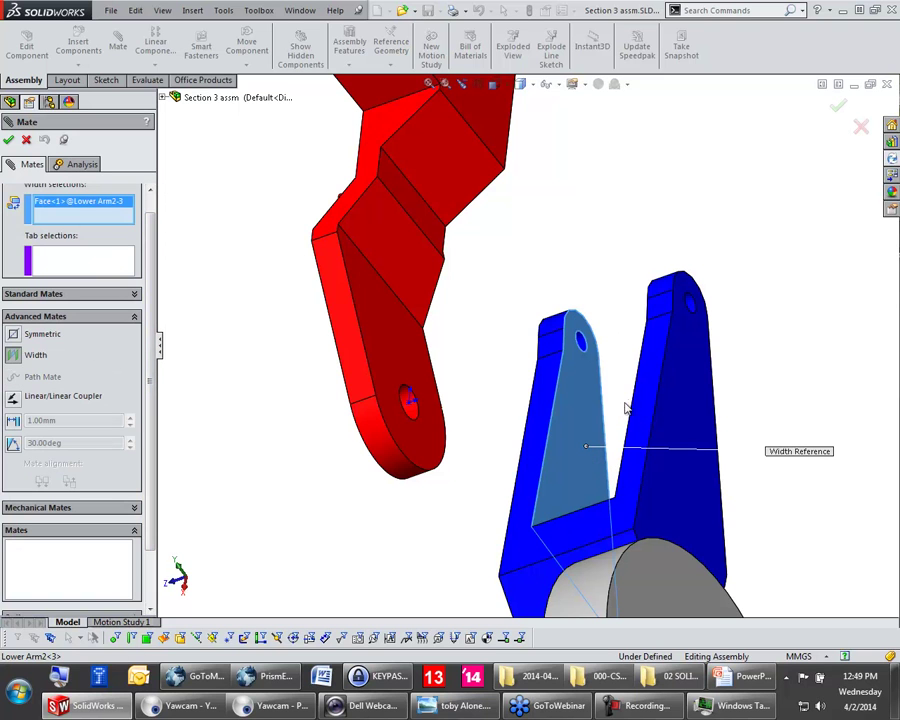
right_click(683, 371)
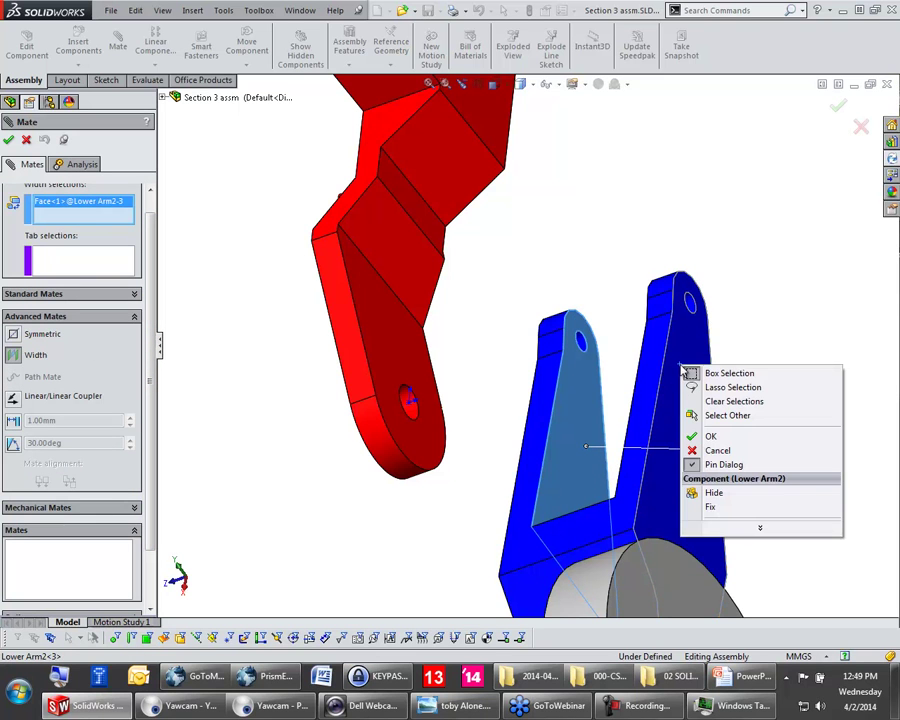
click(728, 415)
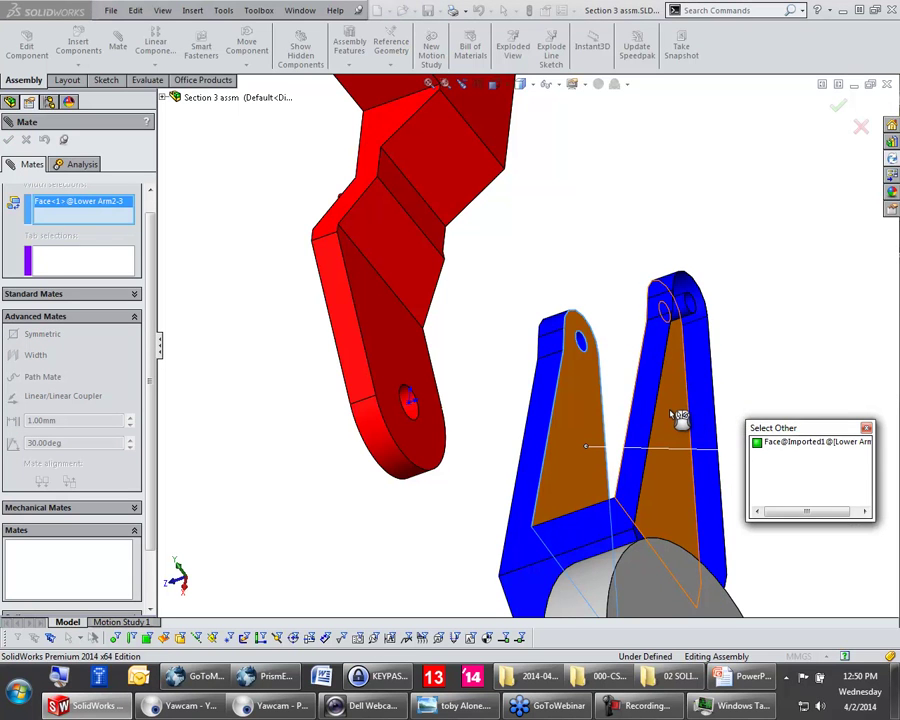
click(679, 417)
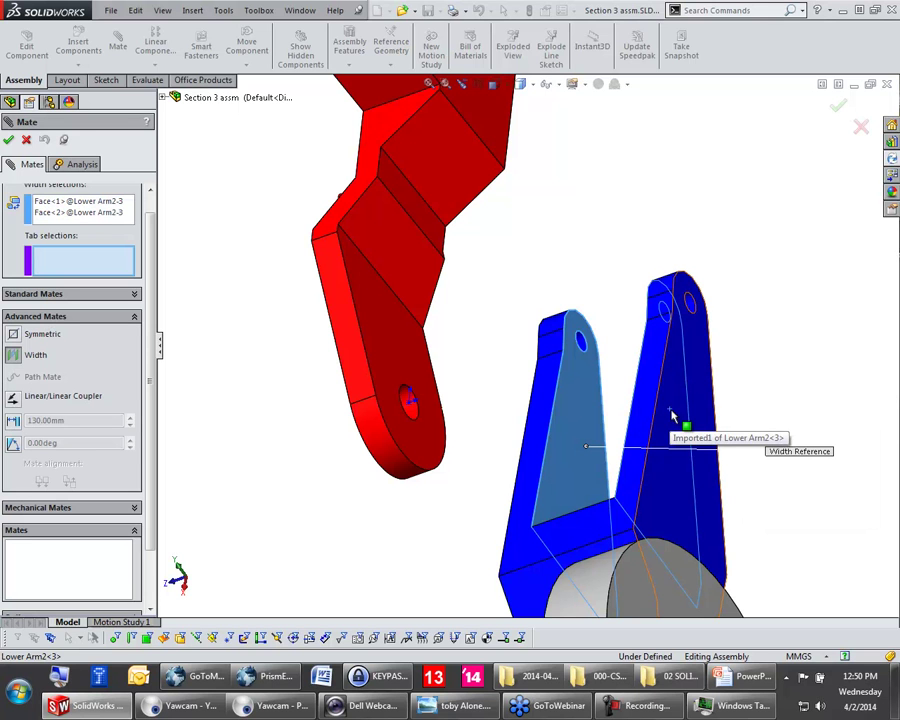
click(875, 10)
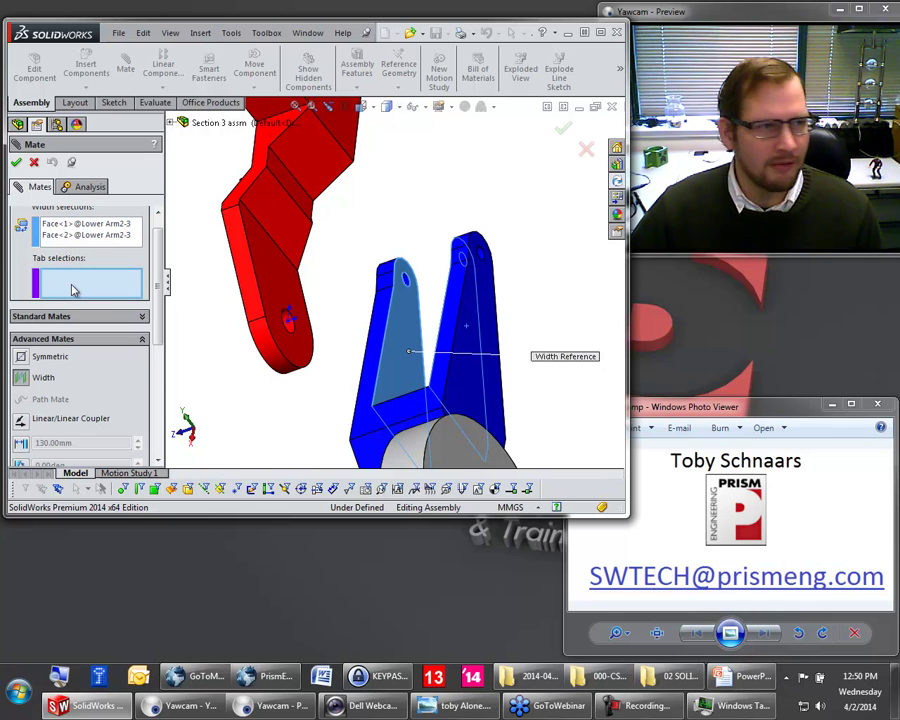
right_click(110, 225)
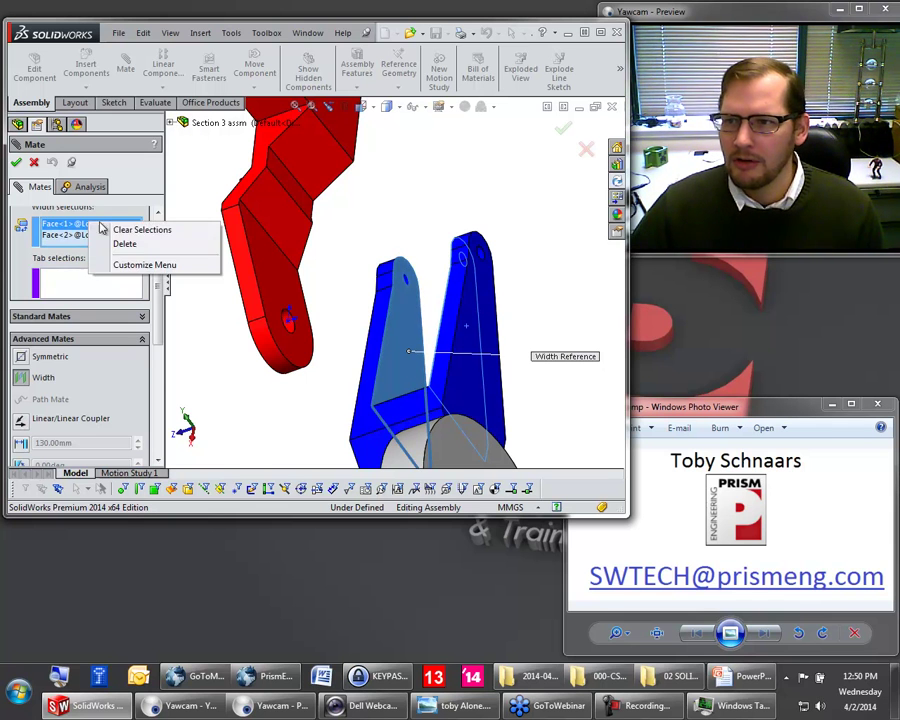
click(140, 230)
Step: Select the lower arm fork's two inner faces as the Width mate's width selections, using Select Other for the hidden one
click(408, 333)
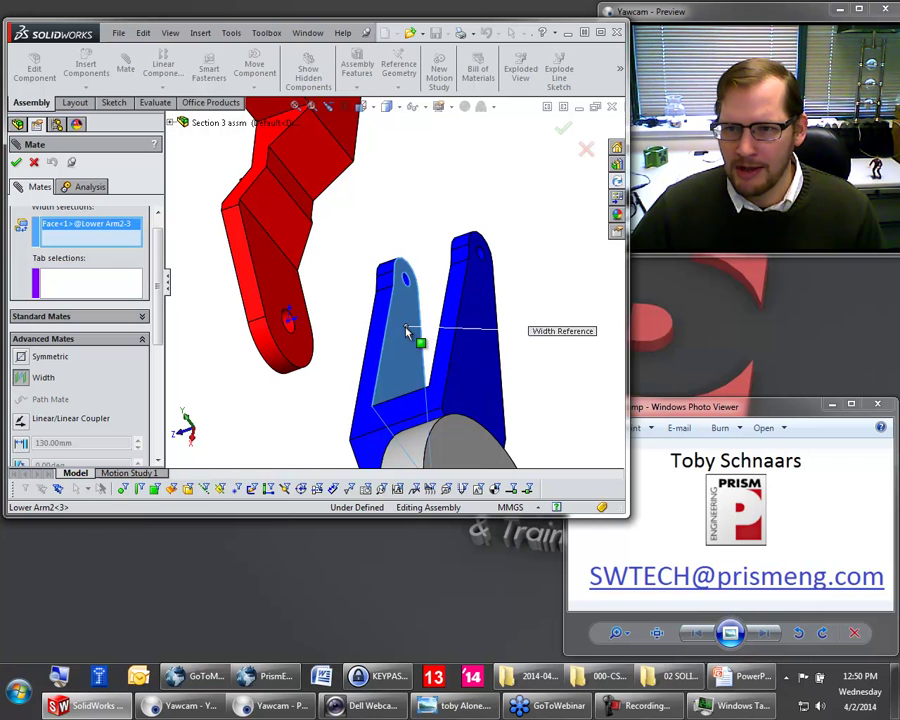
right_click(468, 302)
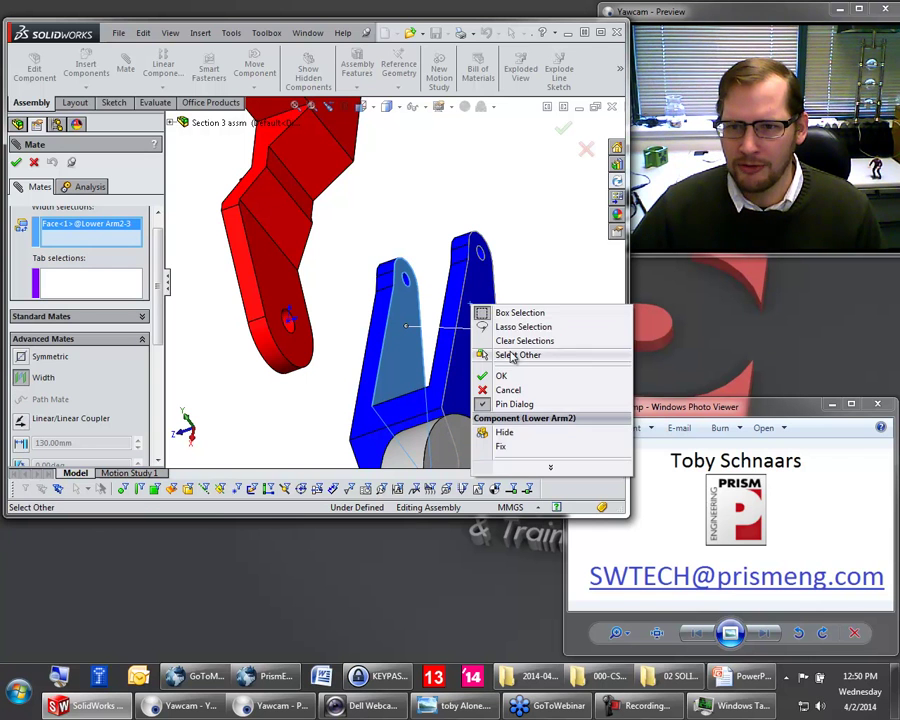
click(510, 353)
click(465, 362)
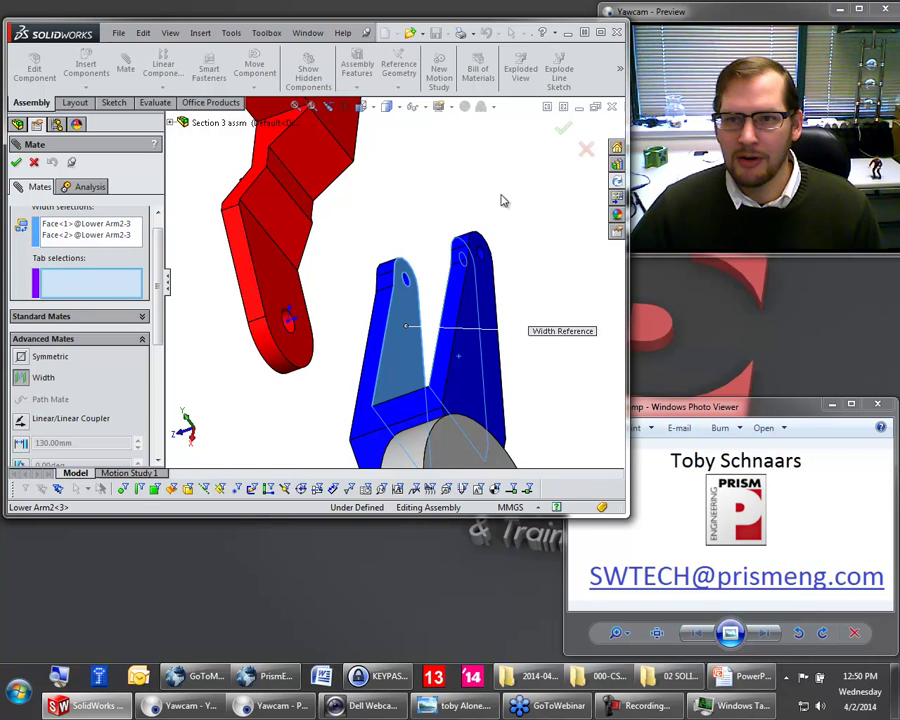
Step: Add the copied balance's two opposite side faces as tab selections, using Select Other for the hidden one, apply the Width mate and finish mating
click(599, 34)
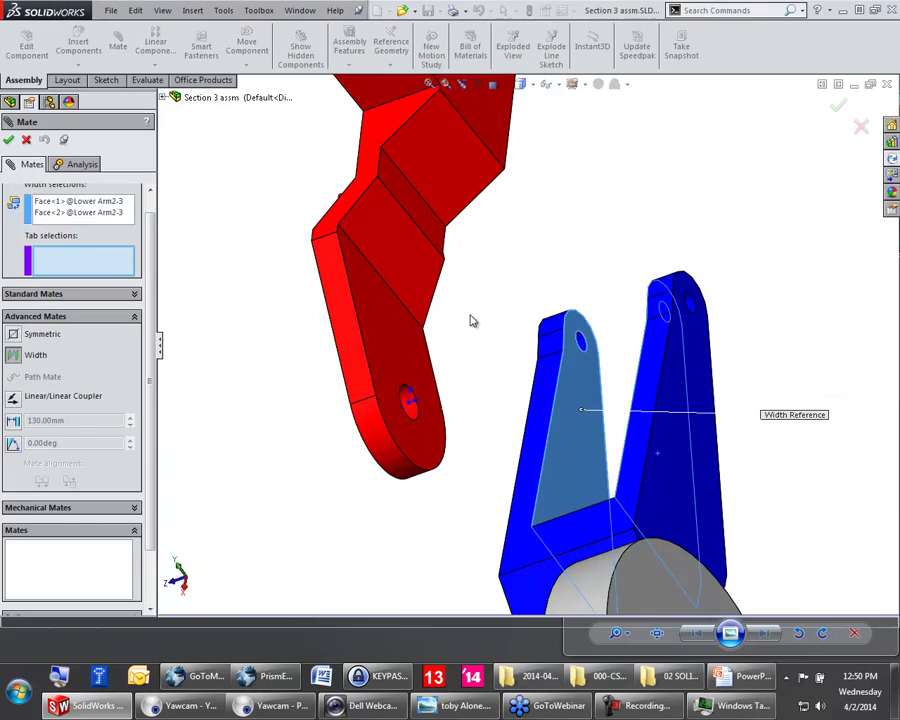
click(388, 362)
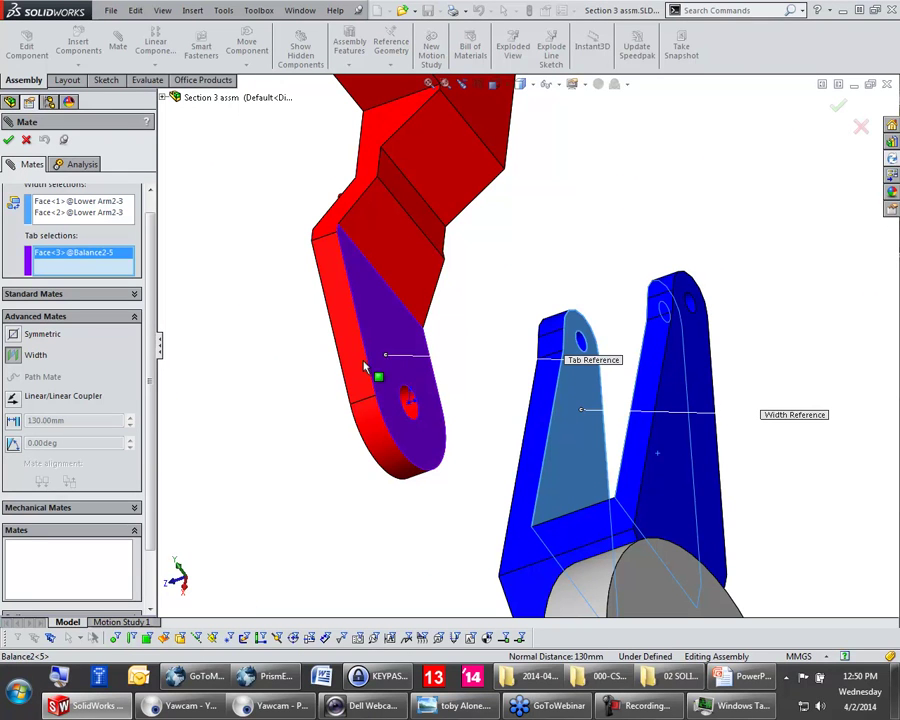
right_click(362, 370)
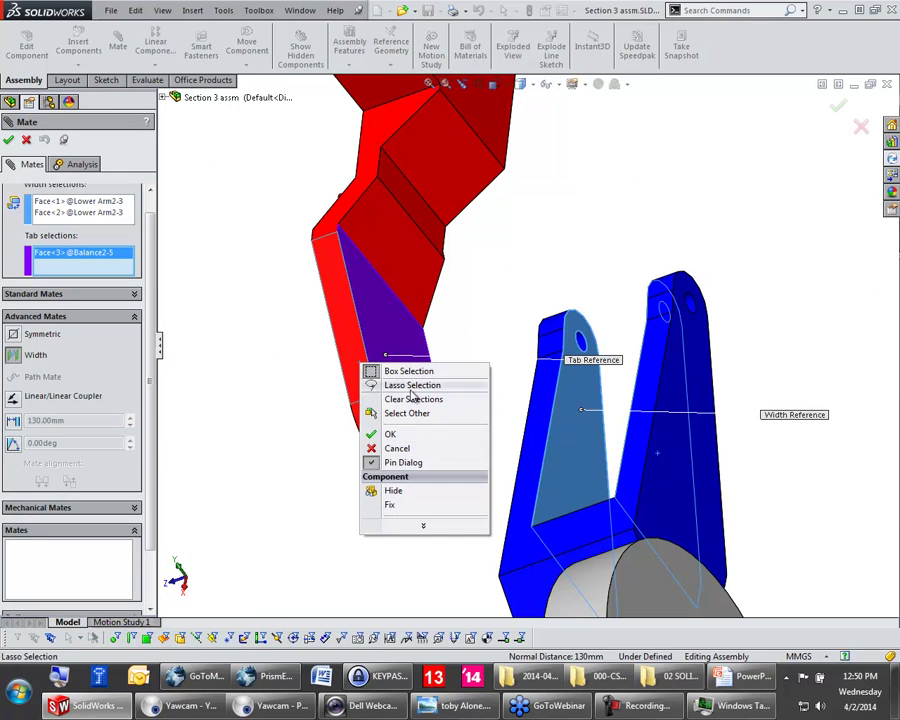
click(413, 420)
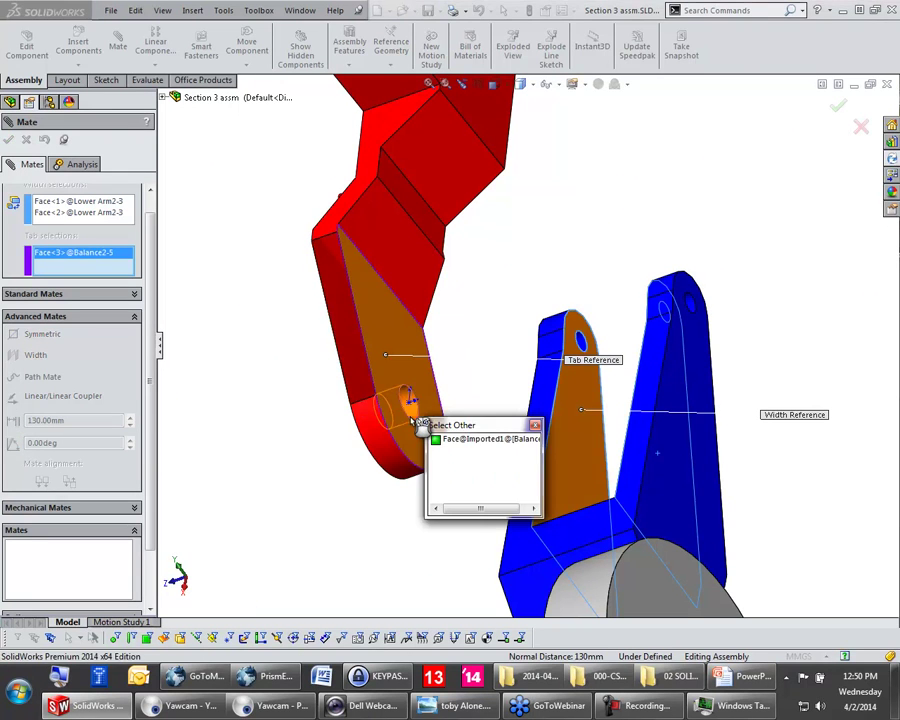
click(364, 377)
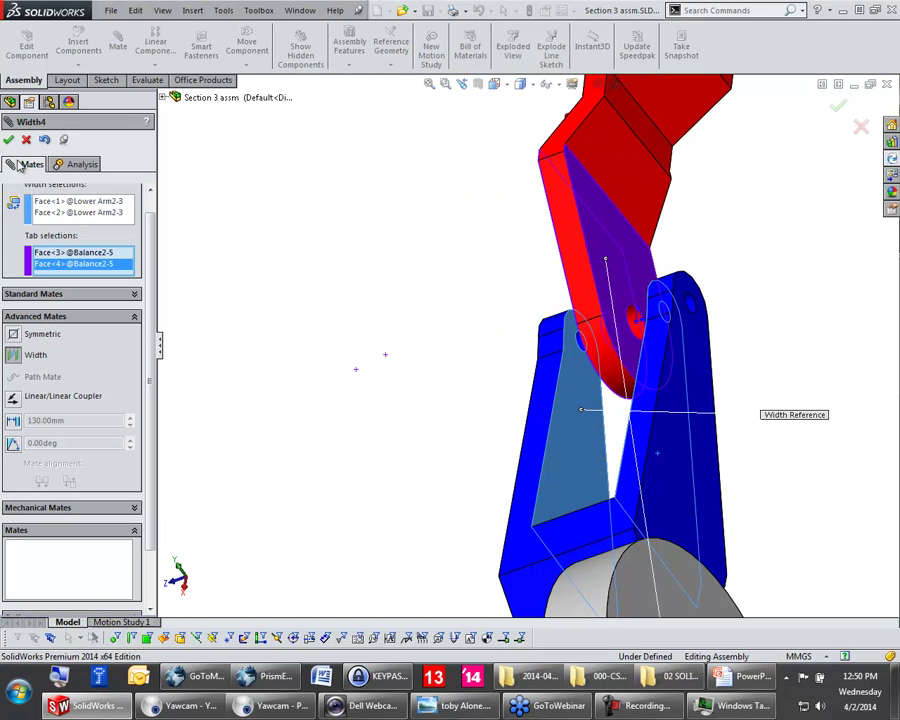
middle_drag(445, 309, 466, 307)
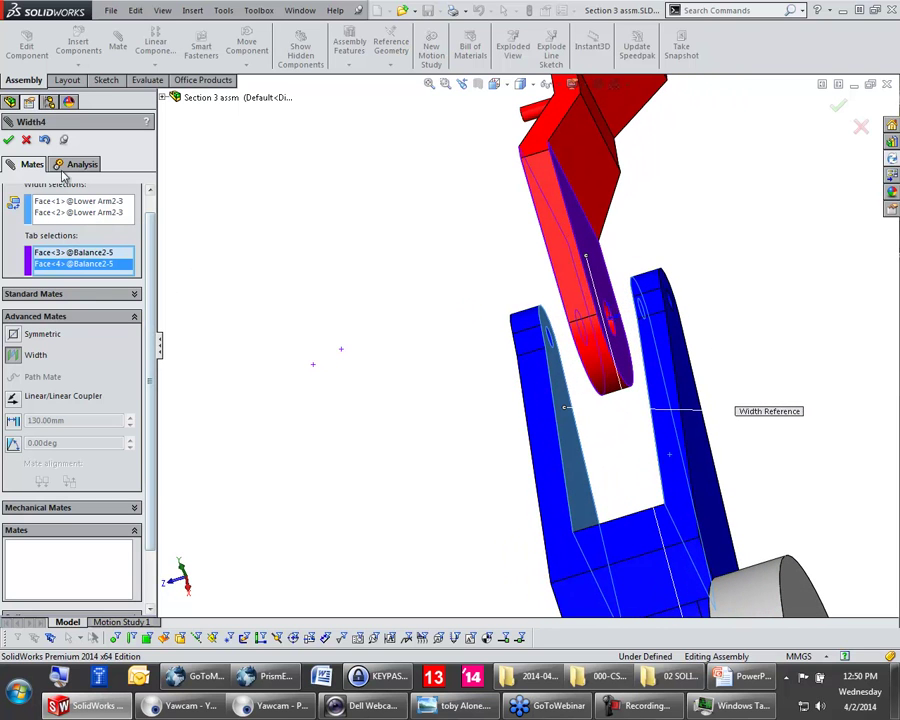
middle_drag(585, 343, 614, 324)
click(8, 139)
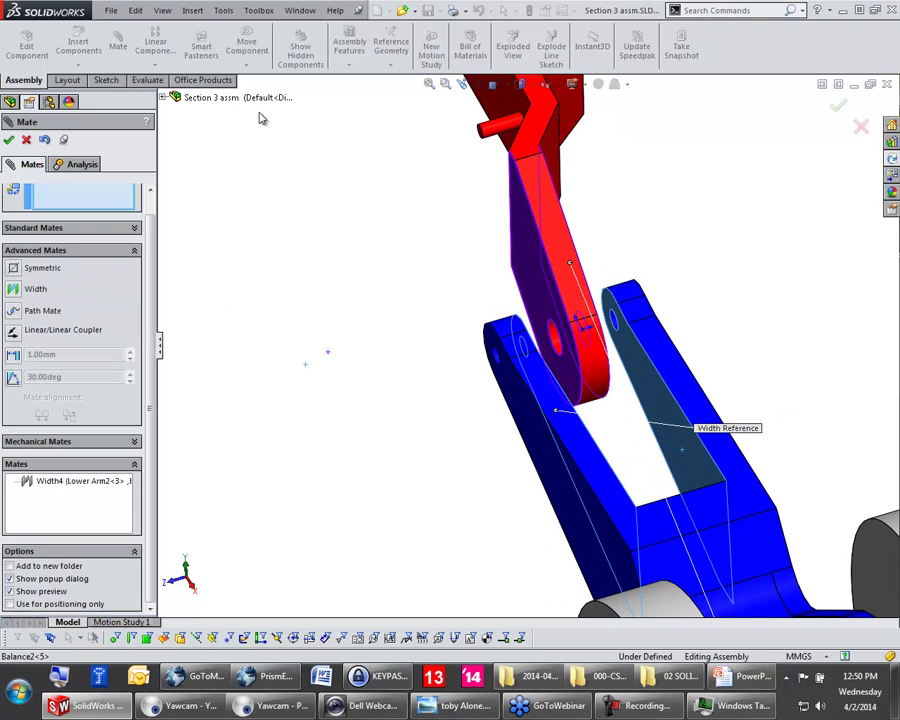
click(876, 10)
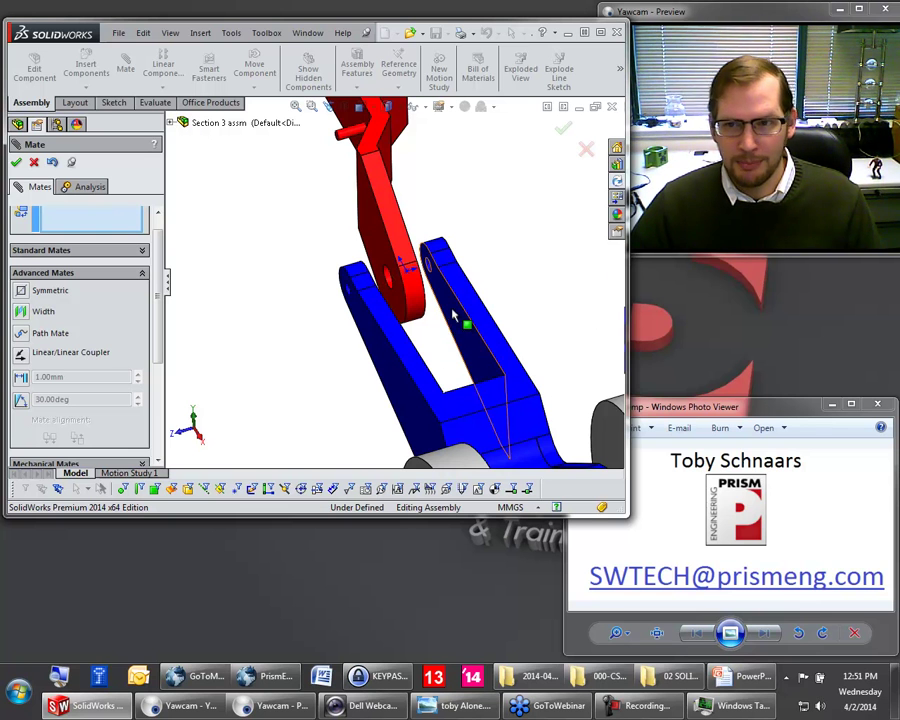
click(17, 164)
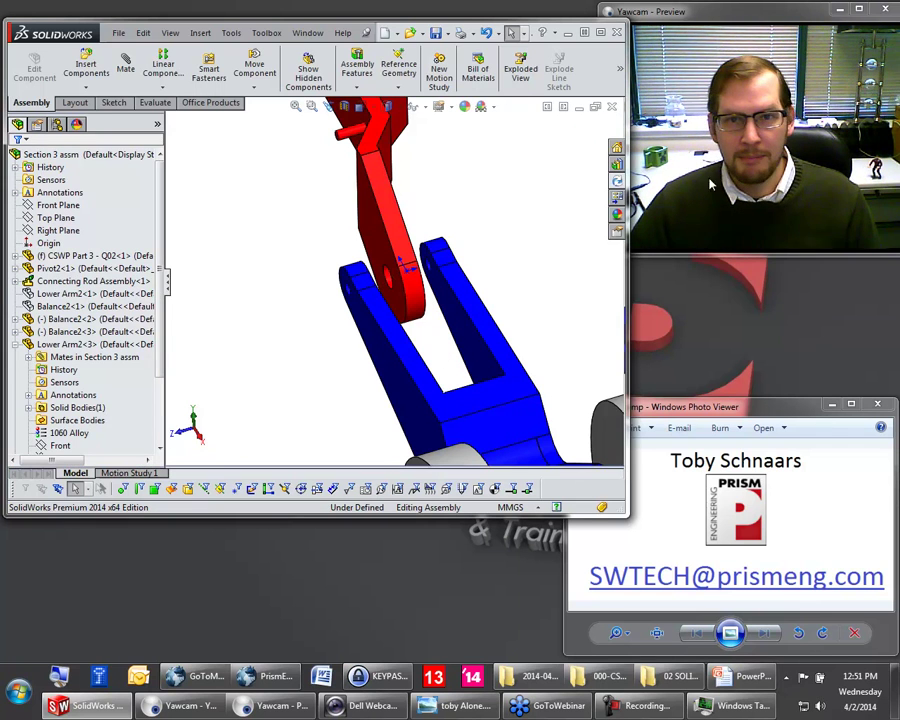
Step: Open the 2810-2222-FIRST Floor Assm assembly from the recent documents
click(600, 32)
click(530, 250)
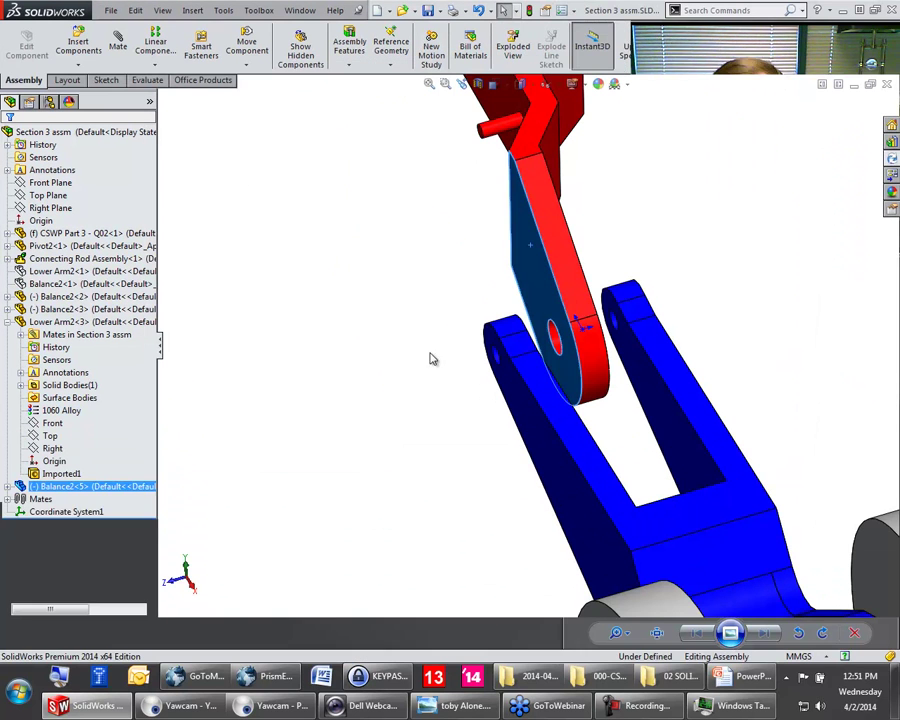
click(465, 432)
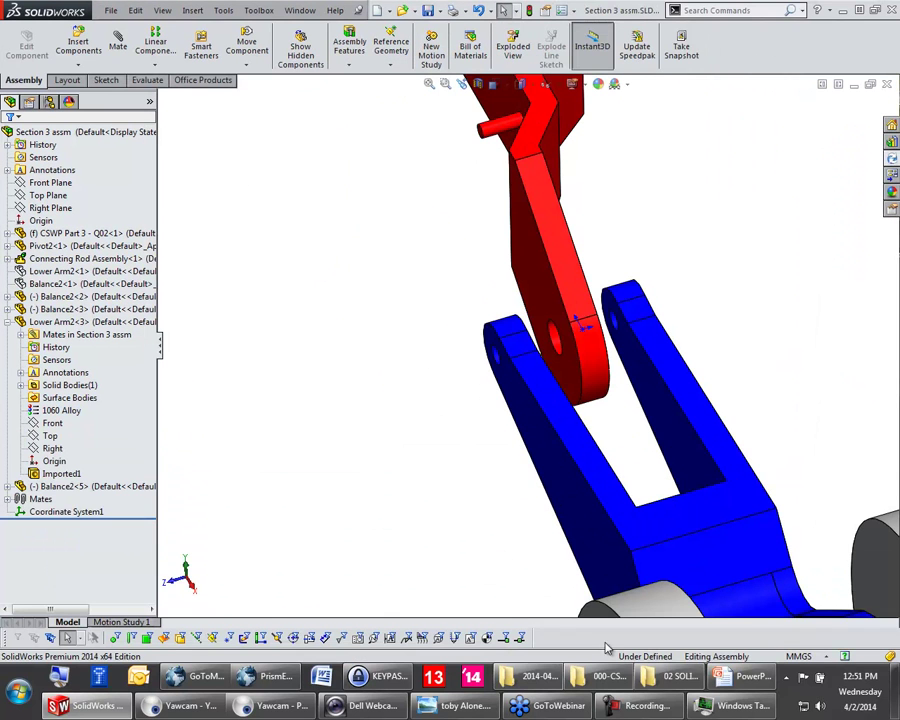
click(745, 680)
click(745, 680)
key(r)
click(390, 128)
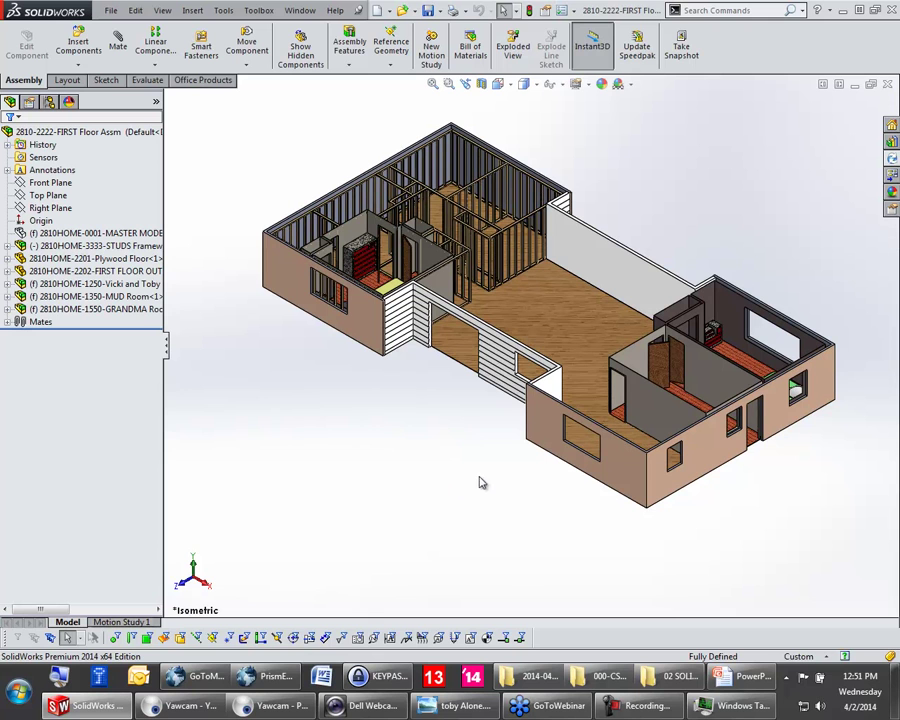
Step: Hide the first floor's outer wall component and insert Section 3 assm from the recent documents beside the plywood floor
click(505, 355)
key(Tab)
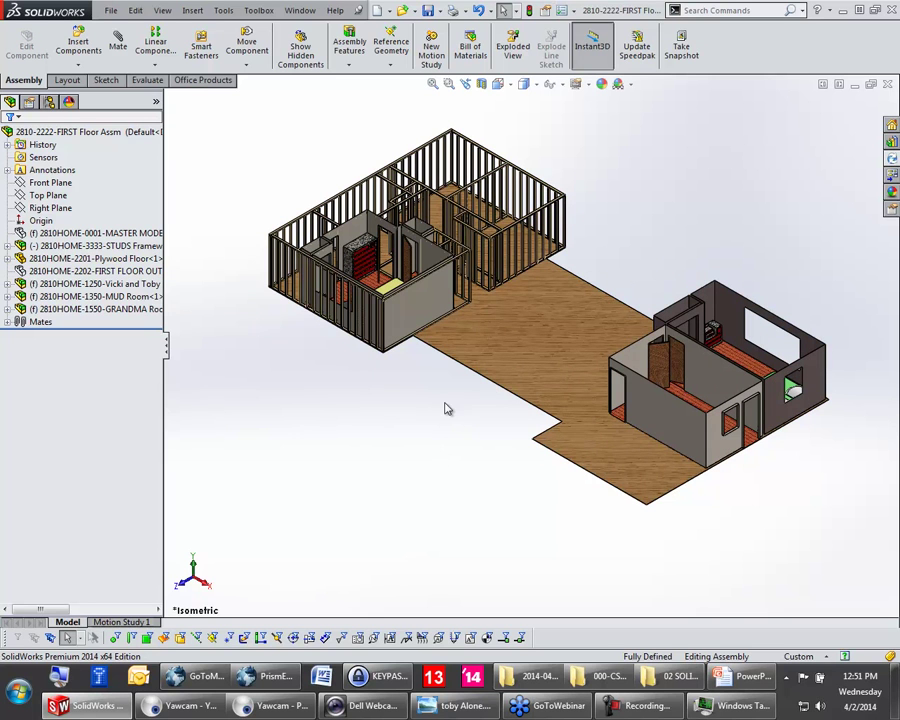
key(r)
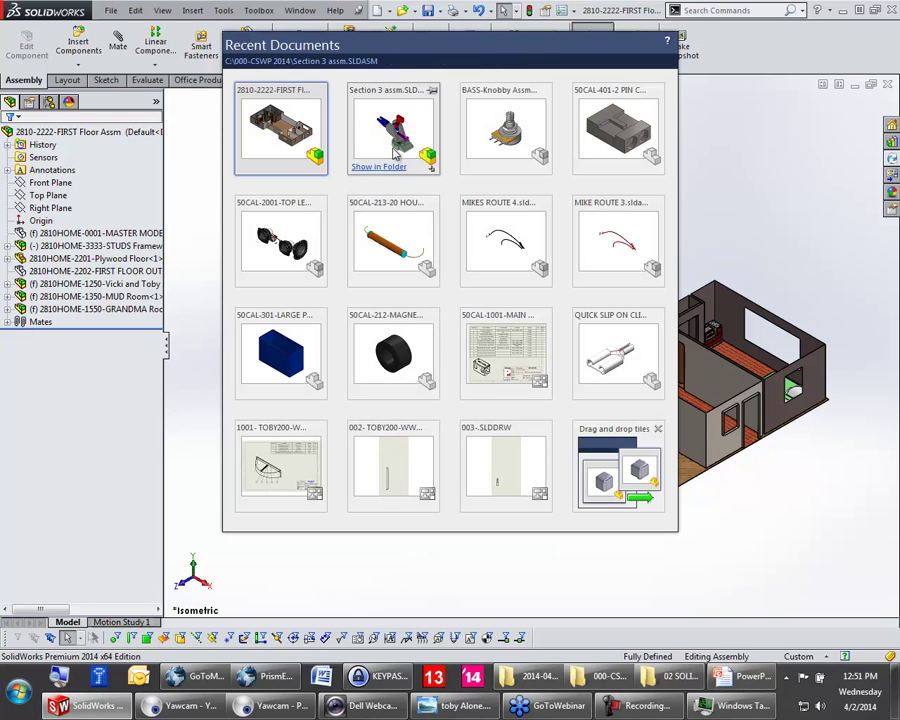
drag(393, 143, 440, 428)
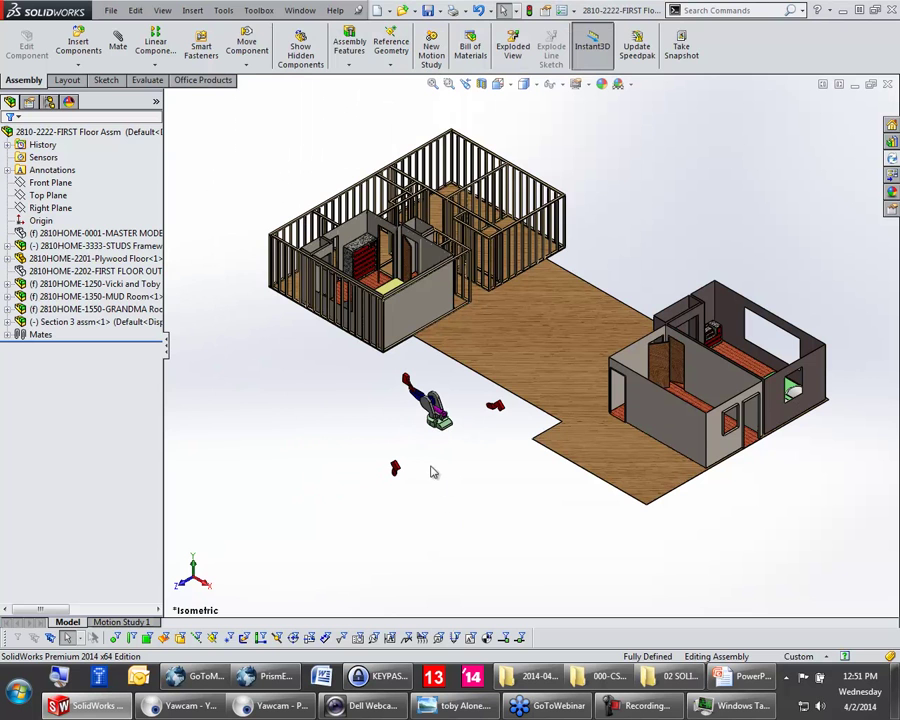
Step: Hide the two loose red balances in the Section 3 assm document and return to the floor assembly
key(ctrl+Tab)
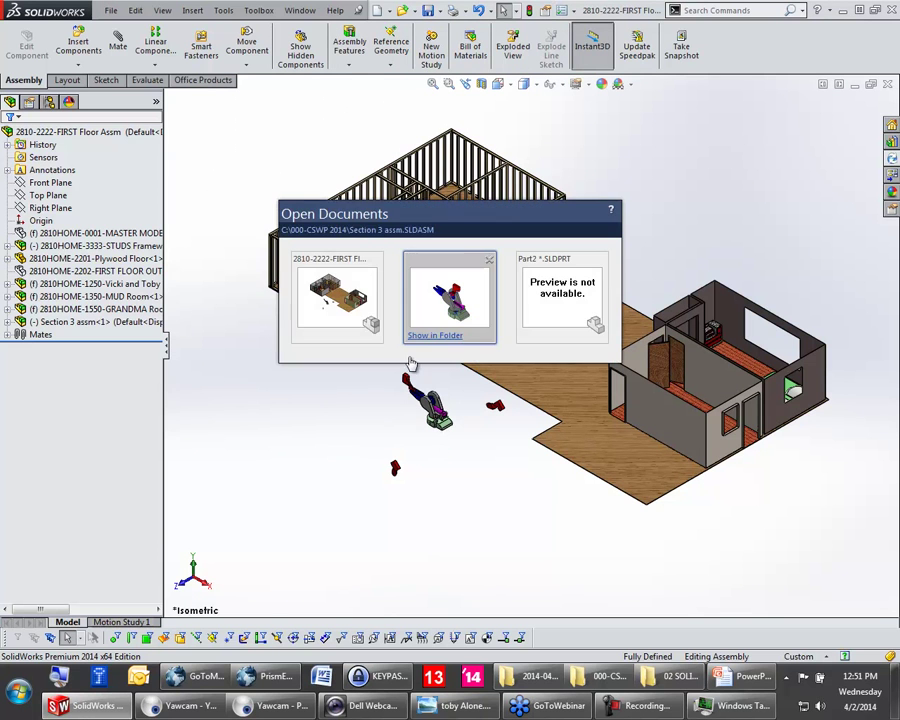
click(446, 288)
scroll(380, 470, up, 8)
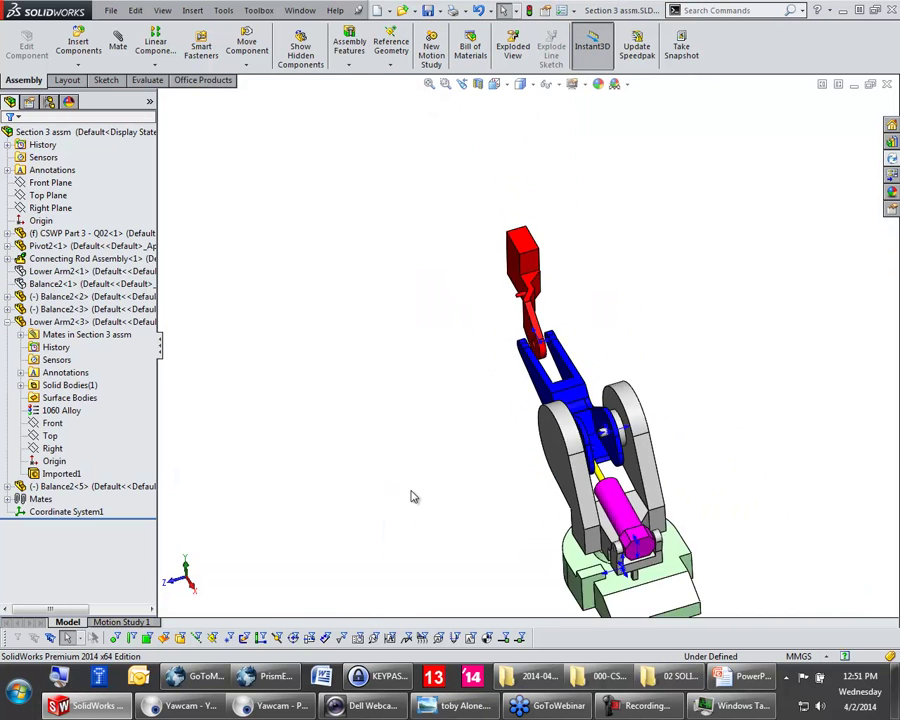
scroll(437, 511, down, 3)
click(462, 495)
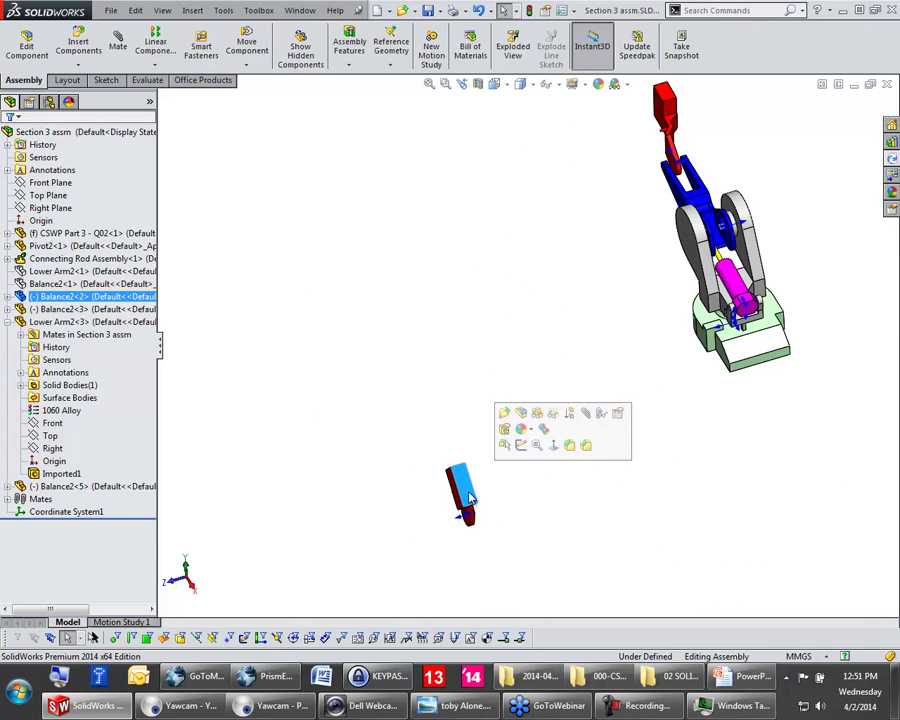
scroll(801, 334, down, 3)
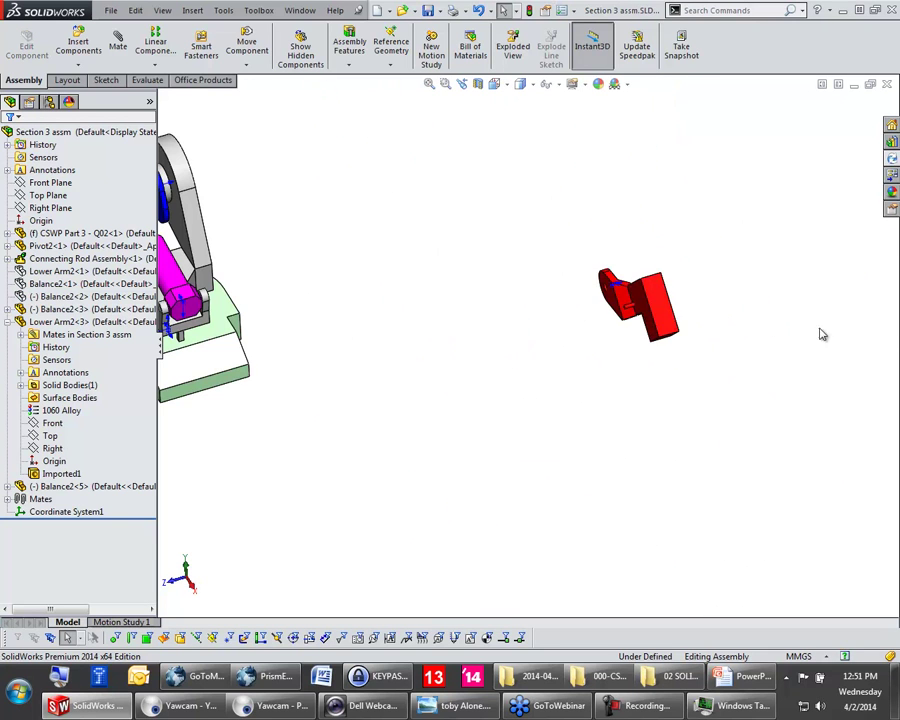
click(665, 320)
key(Tab)
key(ctrl+Tab)
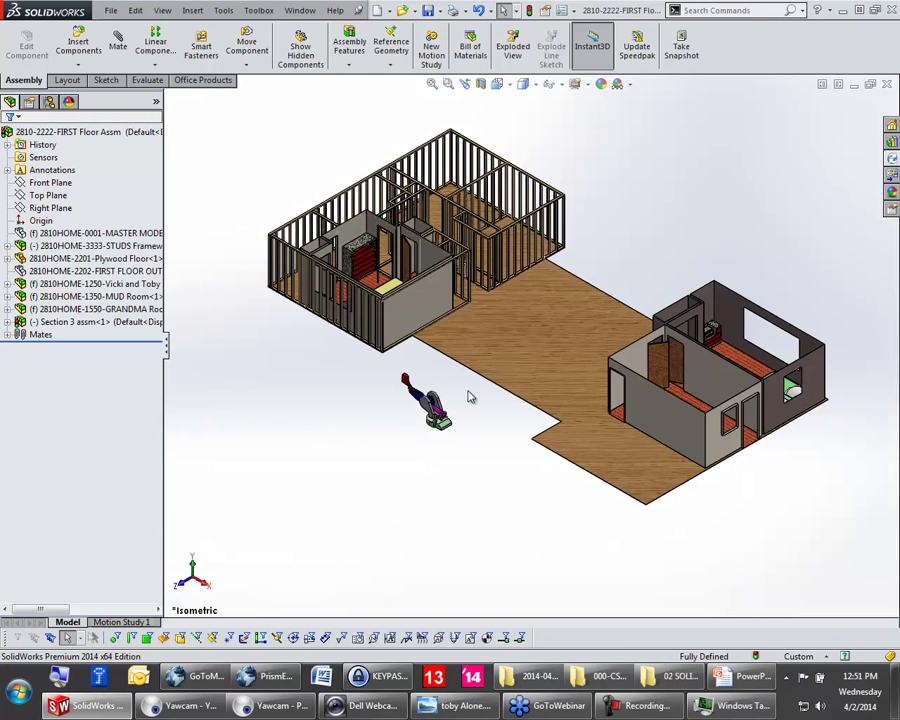
Step: Sketch an open winding path of three lines joined by two tangent arcs on the plywood floor, starting at its edge, and exit the sketch
scroll(470, 397, down, 4)
click(540, 287)
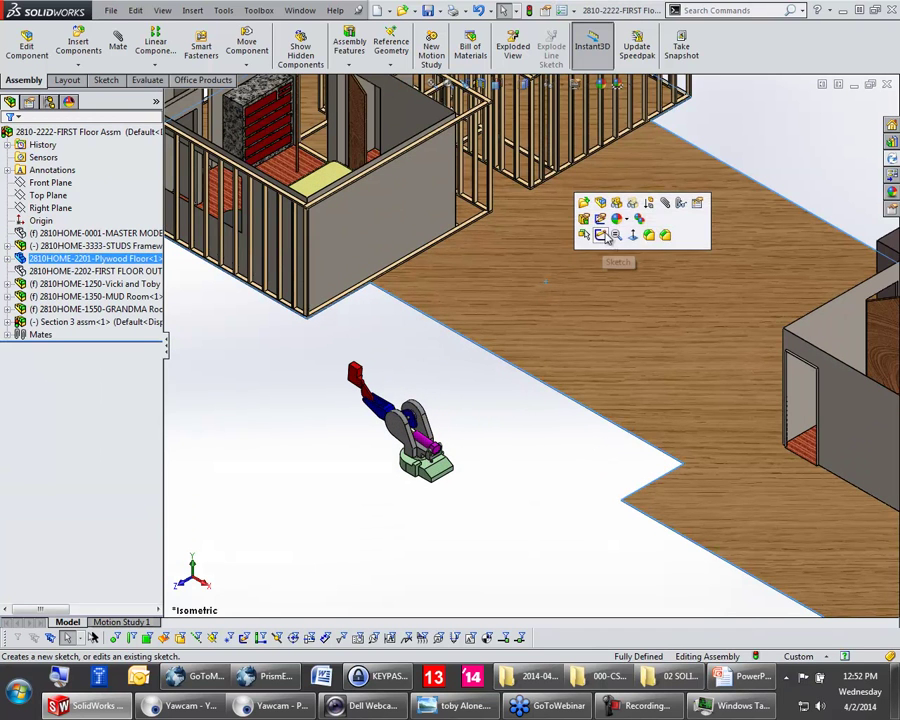
click(603, 235)
key(s)
click(516, 289)
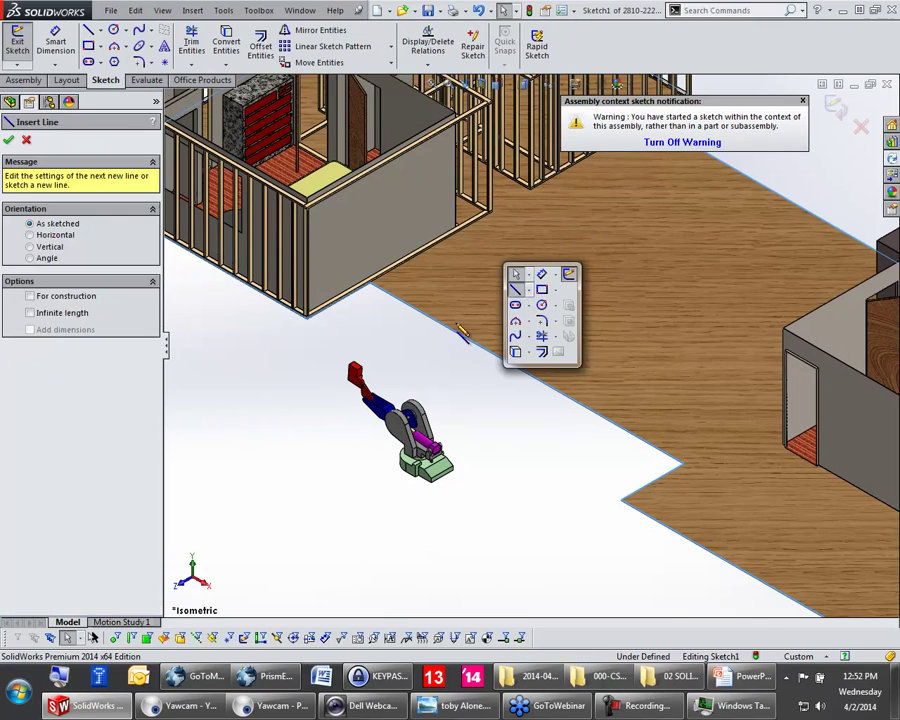
click(464, 330)
click(520, 295)
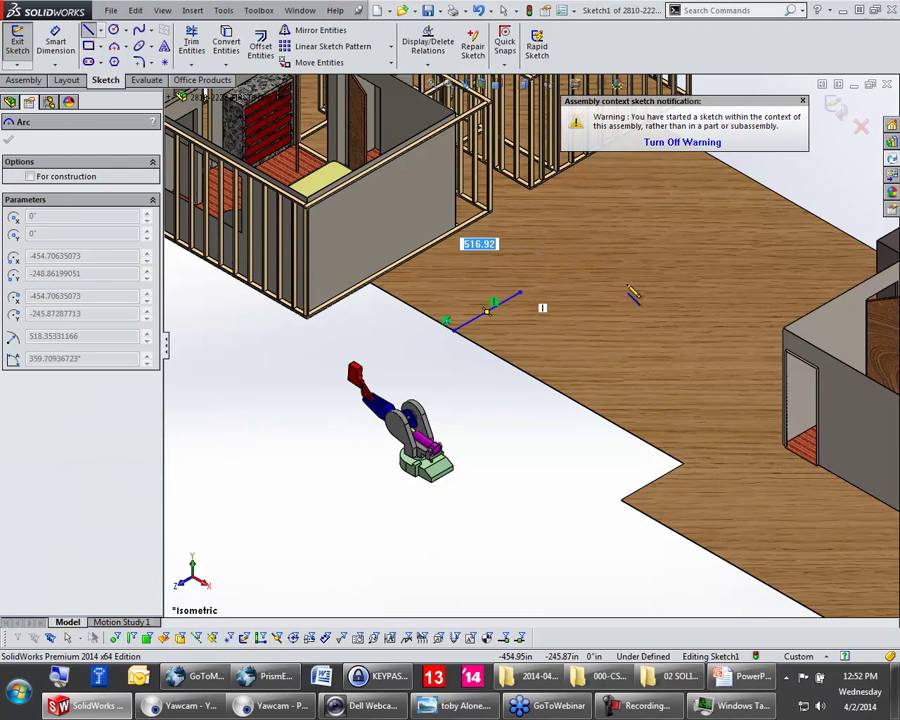
click(587, 331)
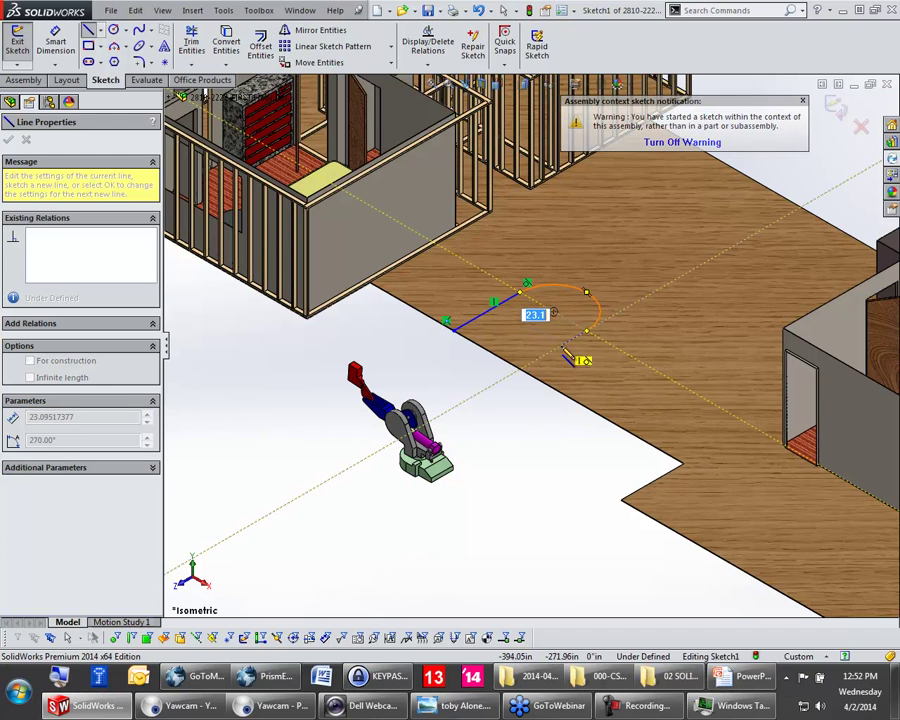
click(565, 347)
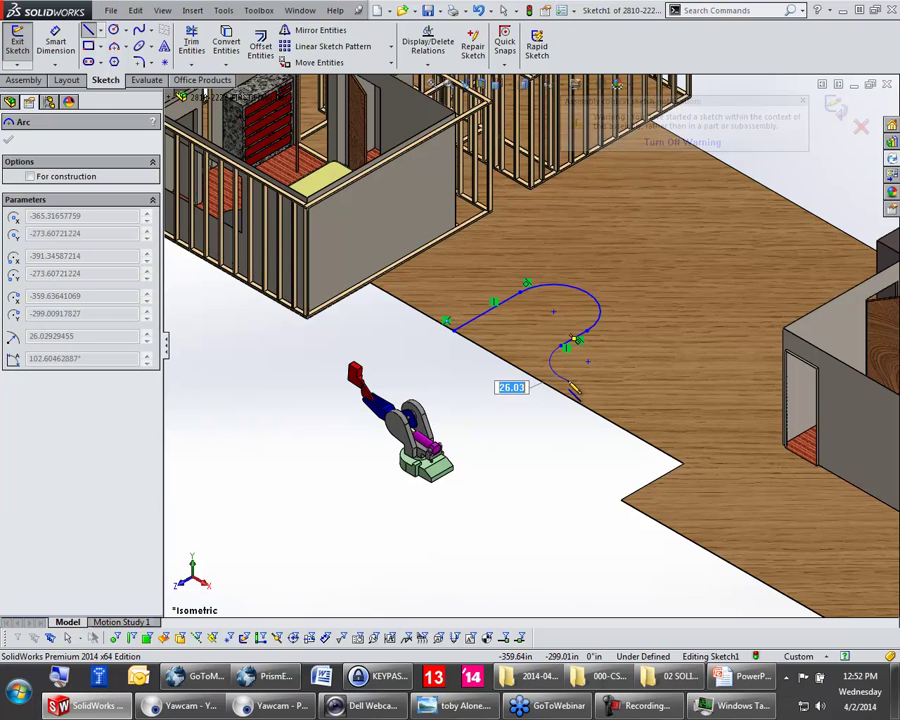
click(673, 422)
key(Escape)
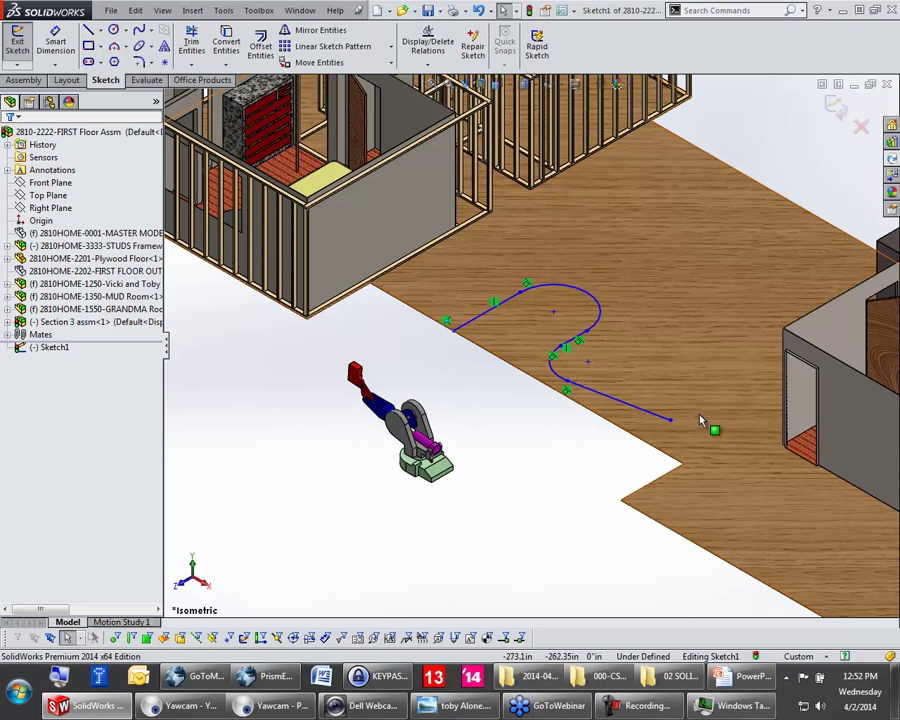
click(838, 107)
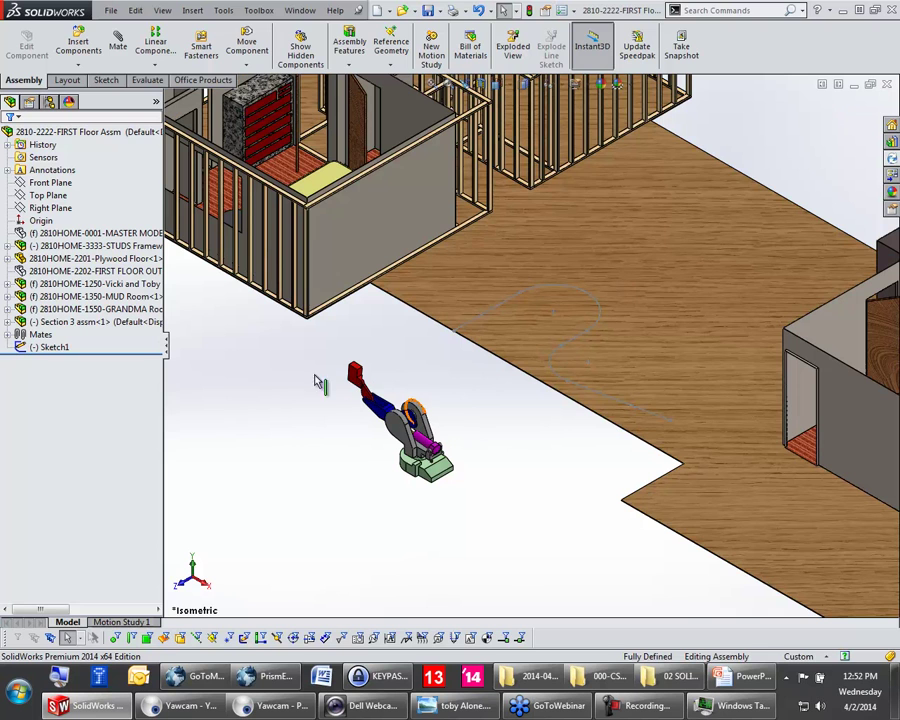
Step: Start a Path Mate and select the origin of Section 3 assm as the component vertex
key(s)
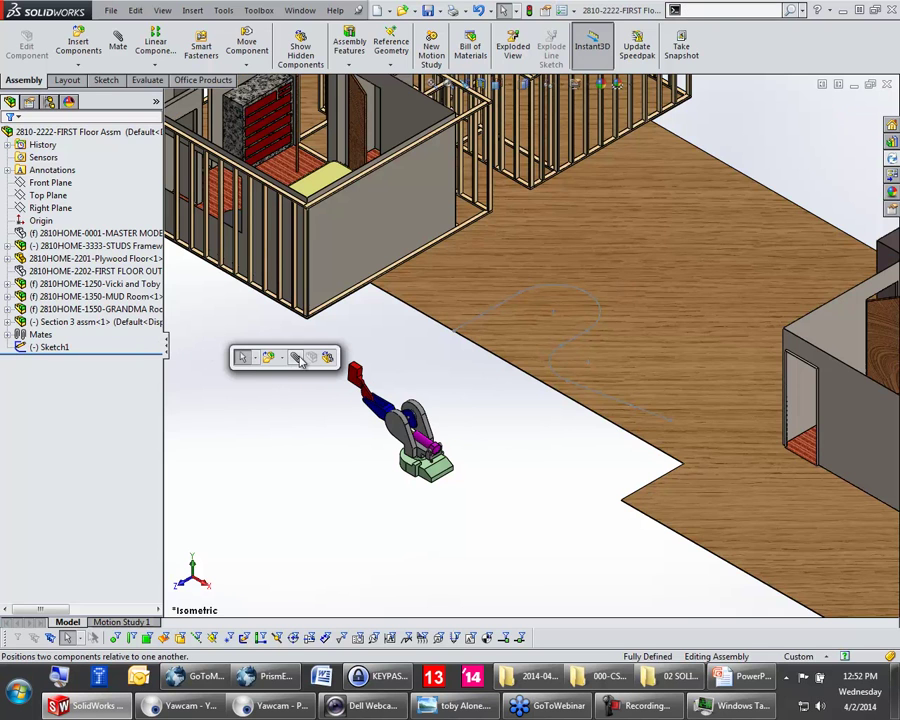
click(298, 358)
click(62, 484)
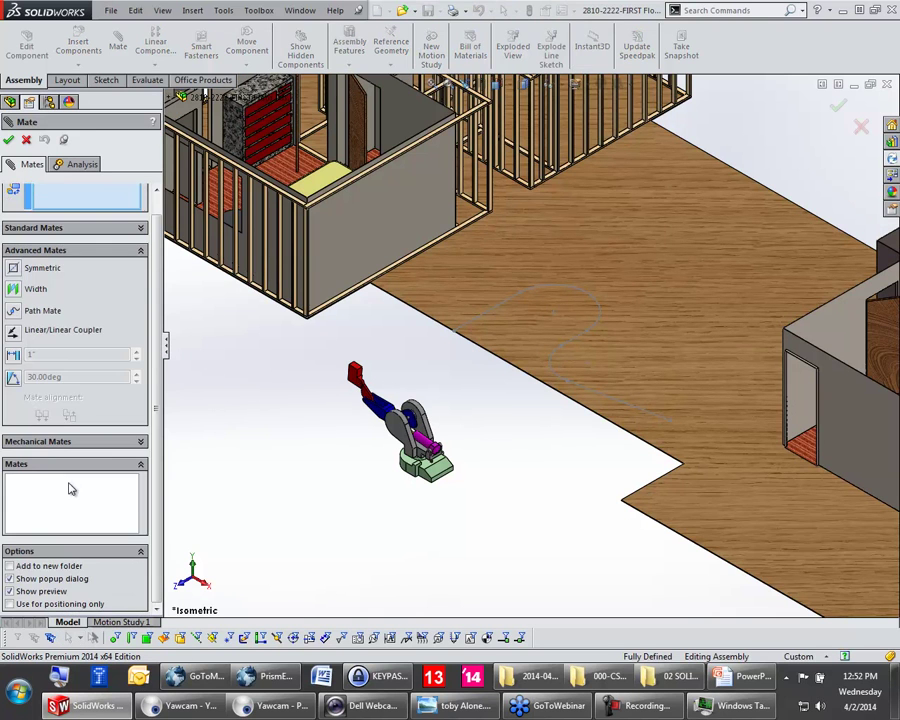
click(13, 311)
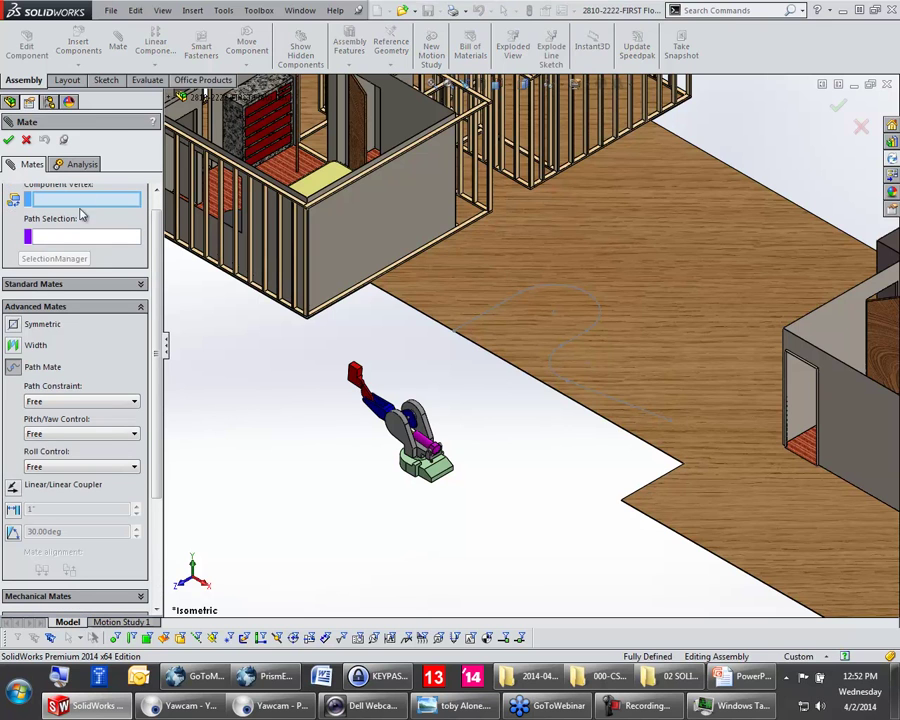
click(63, 124)
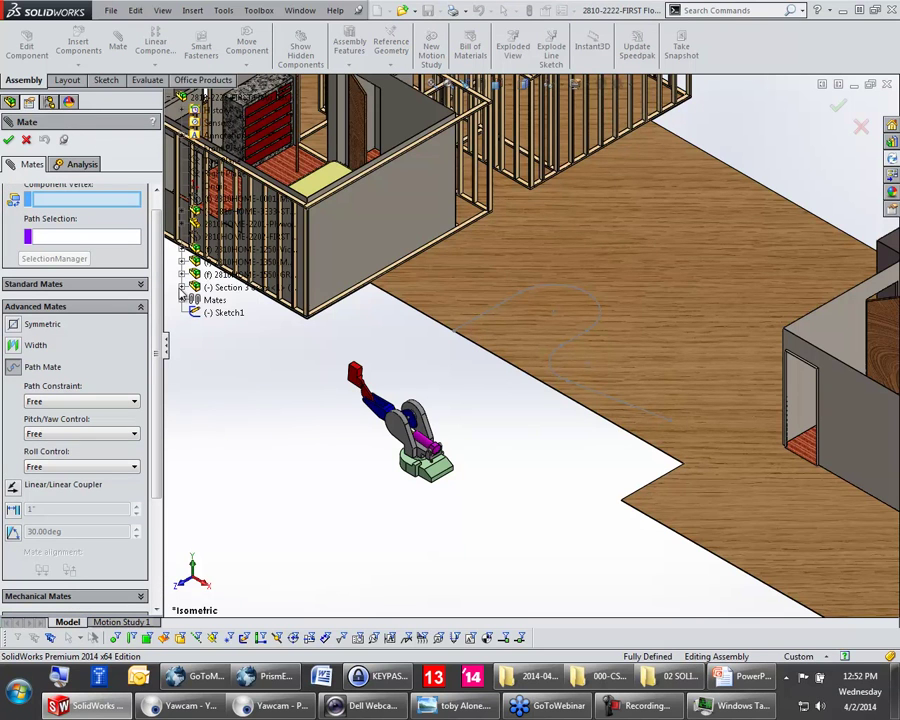
click(183, 287)
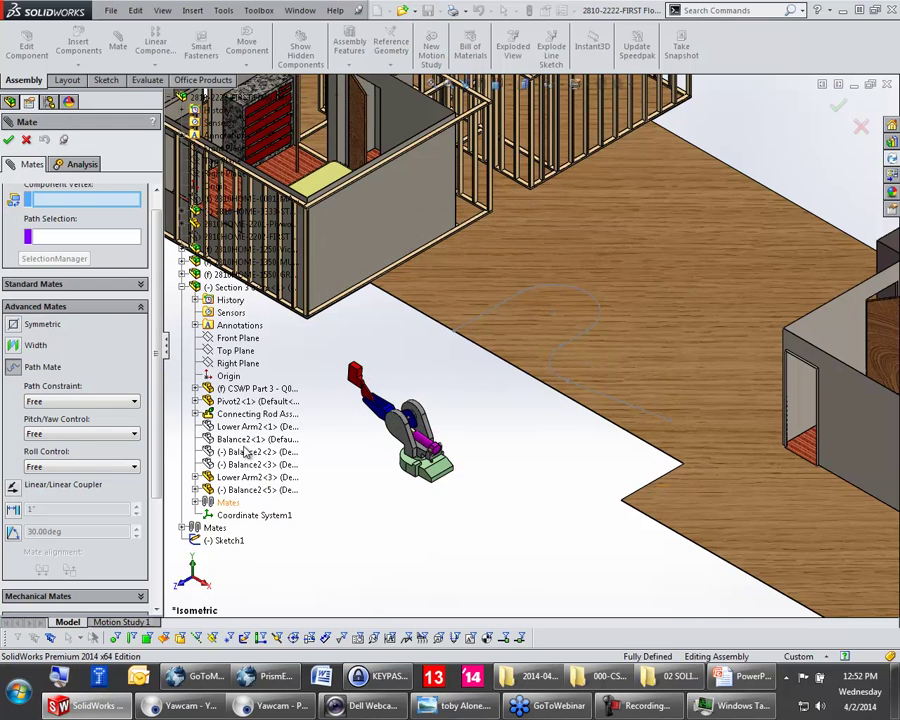
click(229, 378)
scroll(425, 450, down, 6)
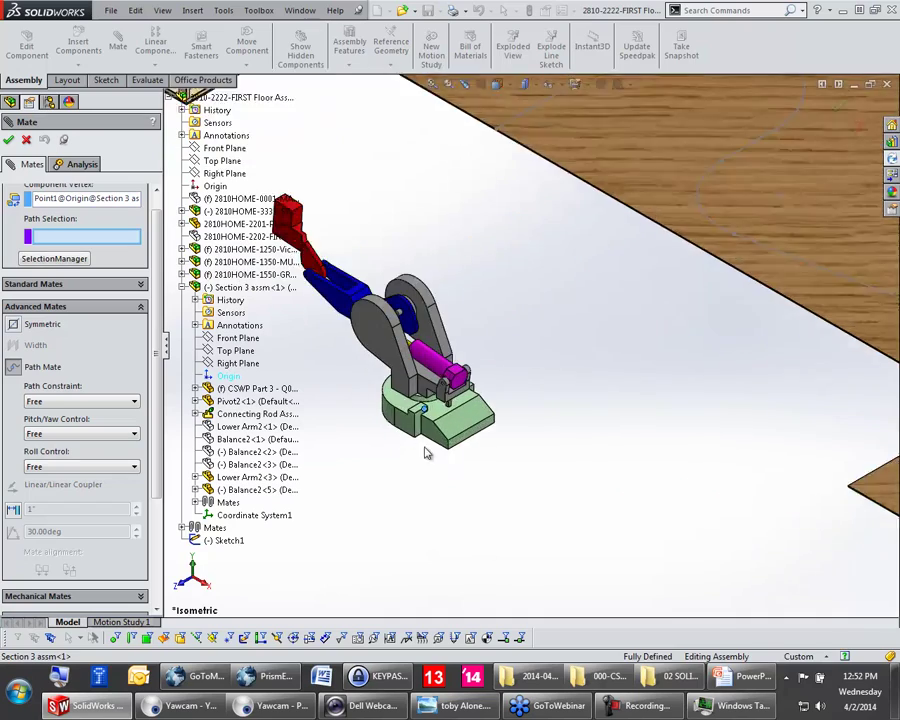
scroll(595, 283, up, 10)
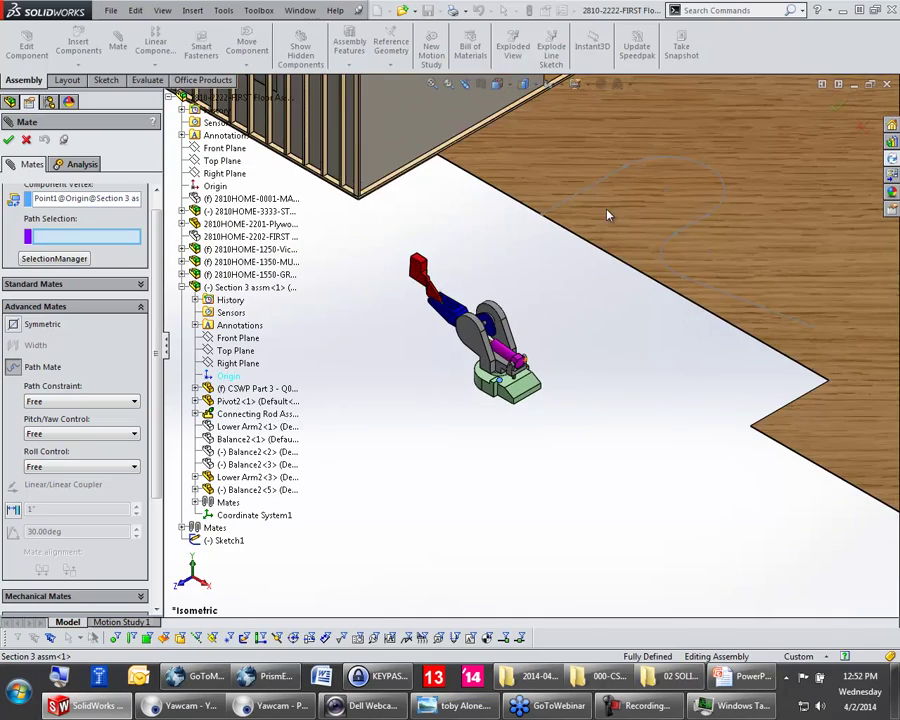
scroll(645, 350, down, 6)
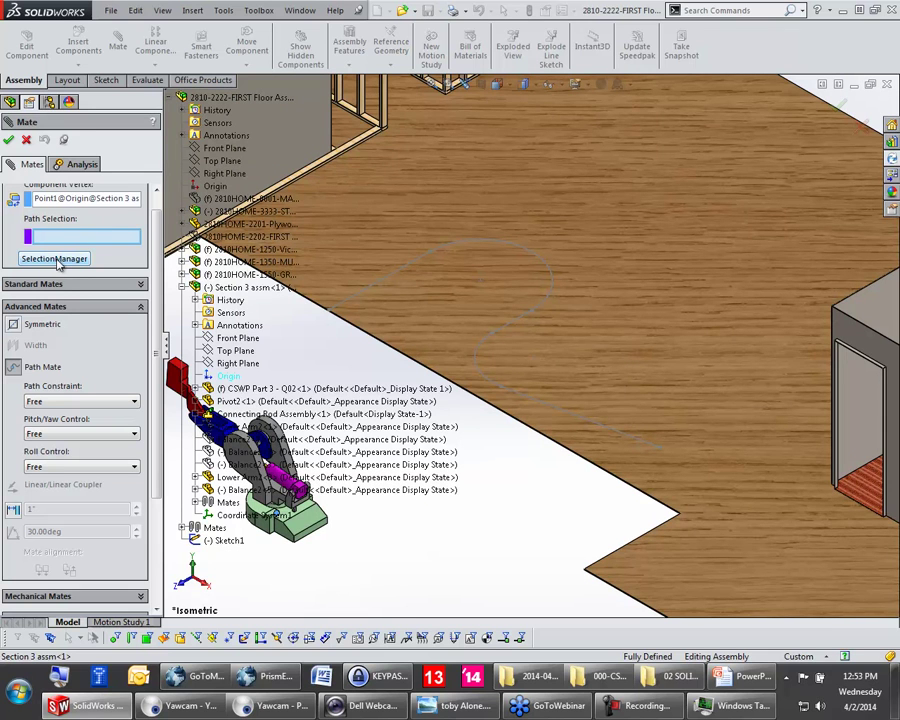
Step: Try to pick the floor sketch's lines and arcs one by one as the path, and clear the path selection
click(874, 10)
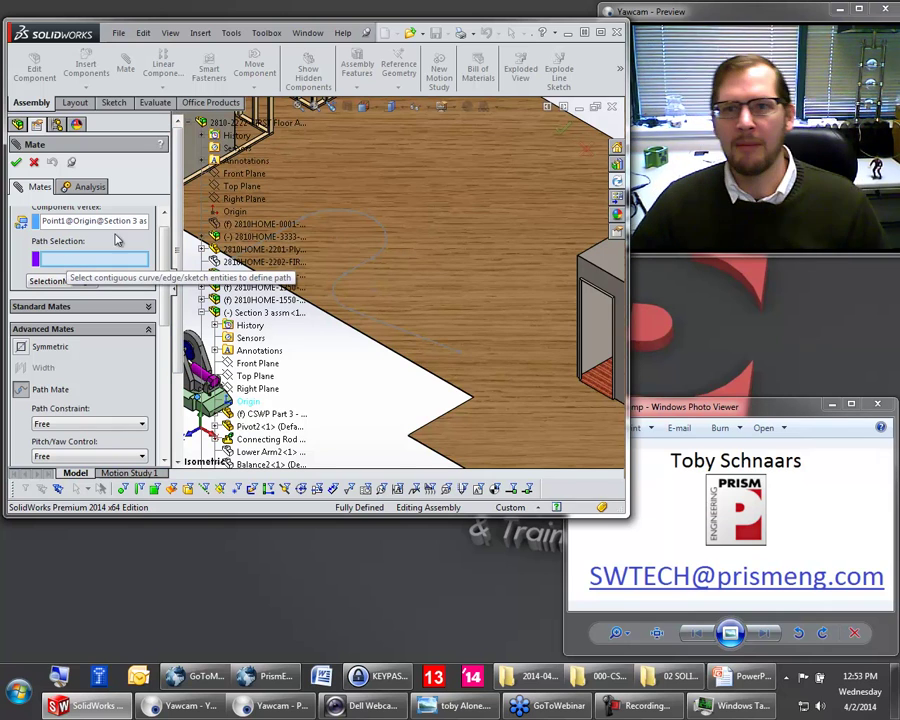
click(601, 34)
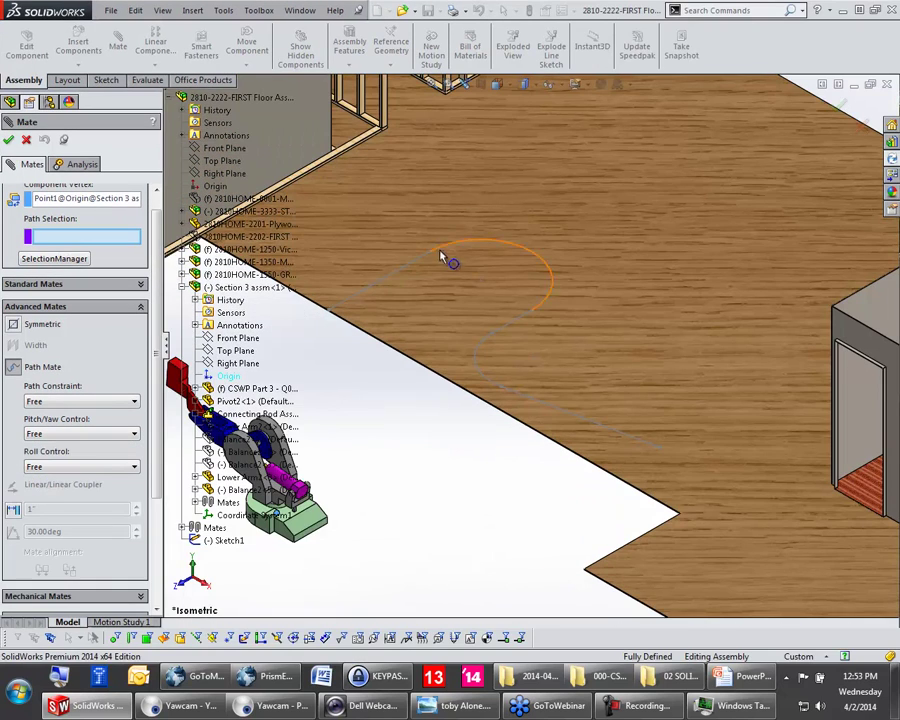
click(404, 277)
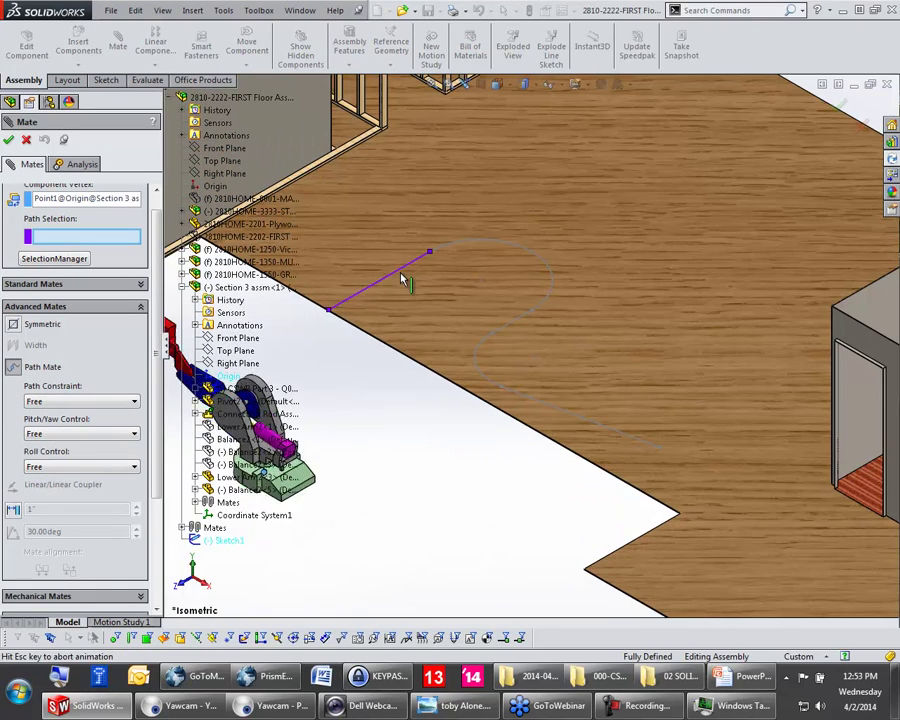
click(489, 245)
click(508, 327)
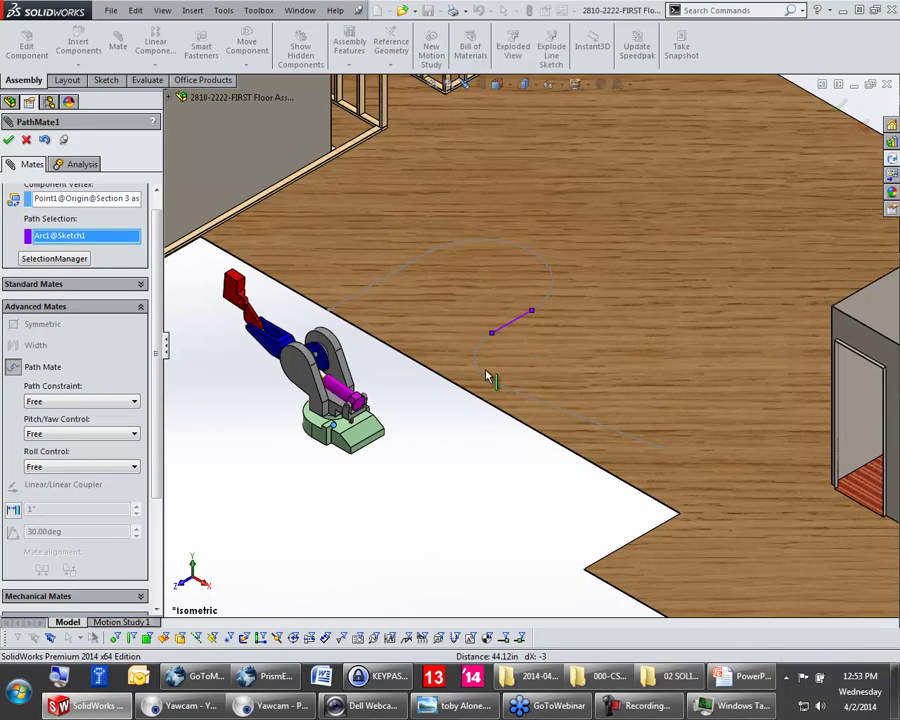
right_click(107, 247)
click(145, 249)
Step: Select the whole tangent chain of the floor sketch as path with SelectionManager, accept the Path Mate and move the arm along it
right_click(427, 413)
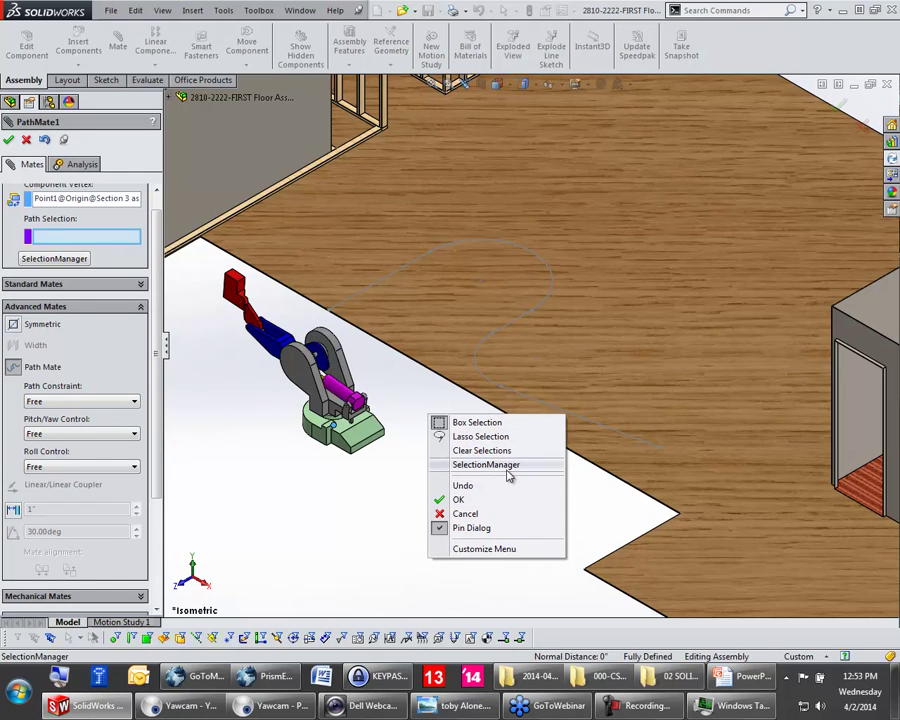
click(484, 464)
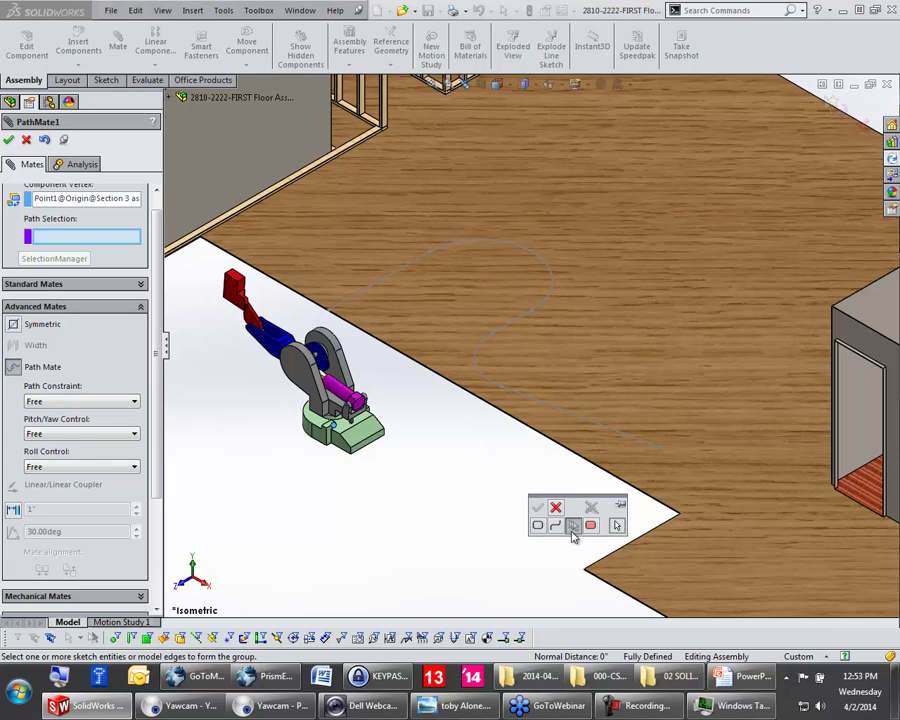
click(409, 272)
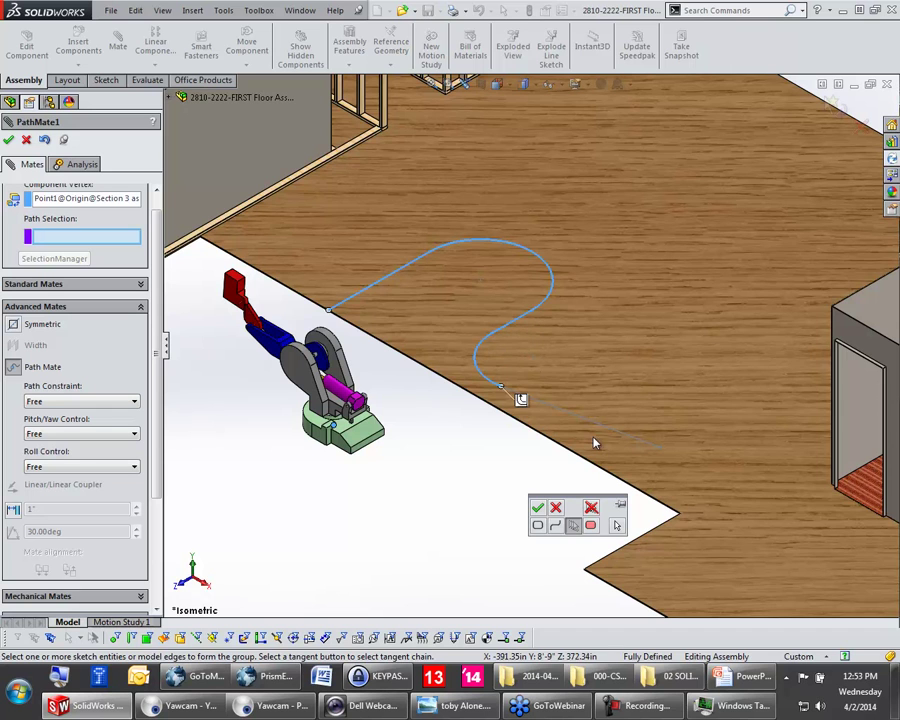
click(536, 507)
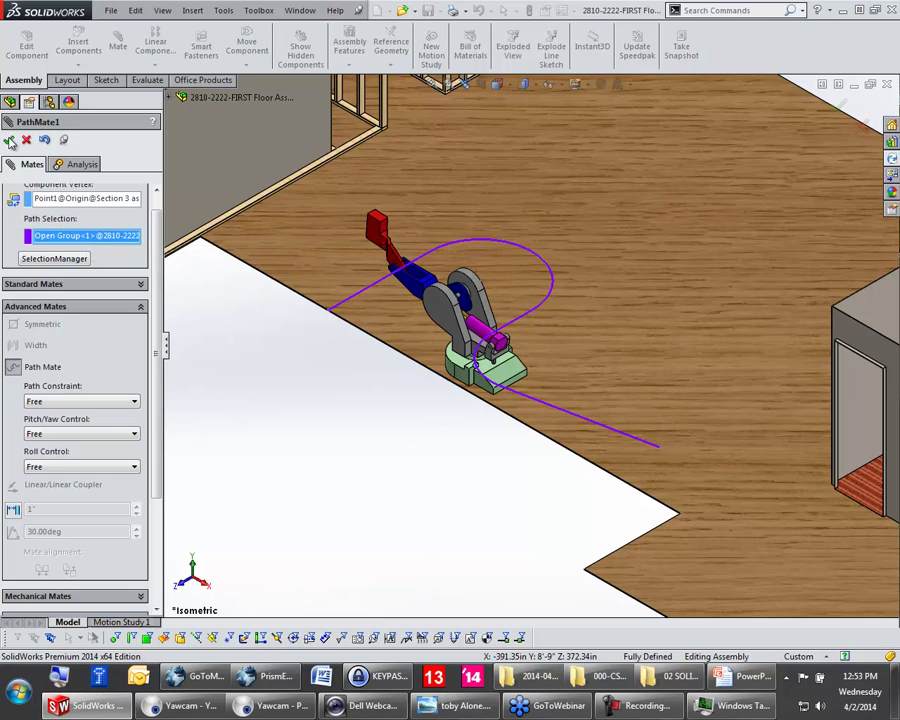
click(9, 141)
click(9, 142)
drag(449, 322, 390, 255)
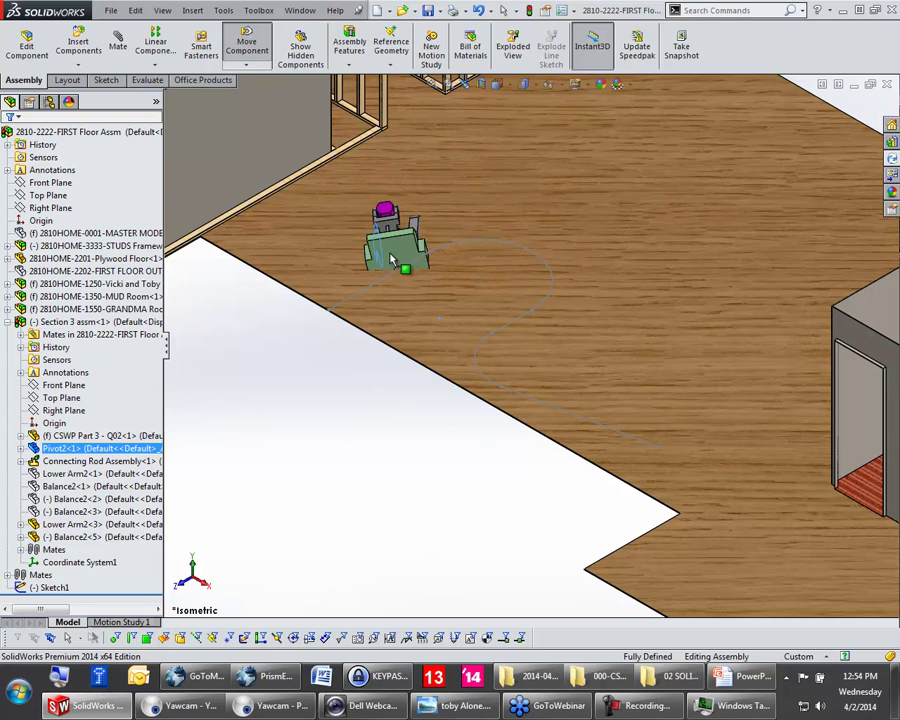
click(337, 387)
Step: Add a Parallel mate between the underside of the robot arm's green base and the plywood floor's top face
scroll(367, 253, down, 4)
click(395, 263)
ctrl+click(470, 422)
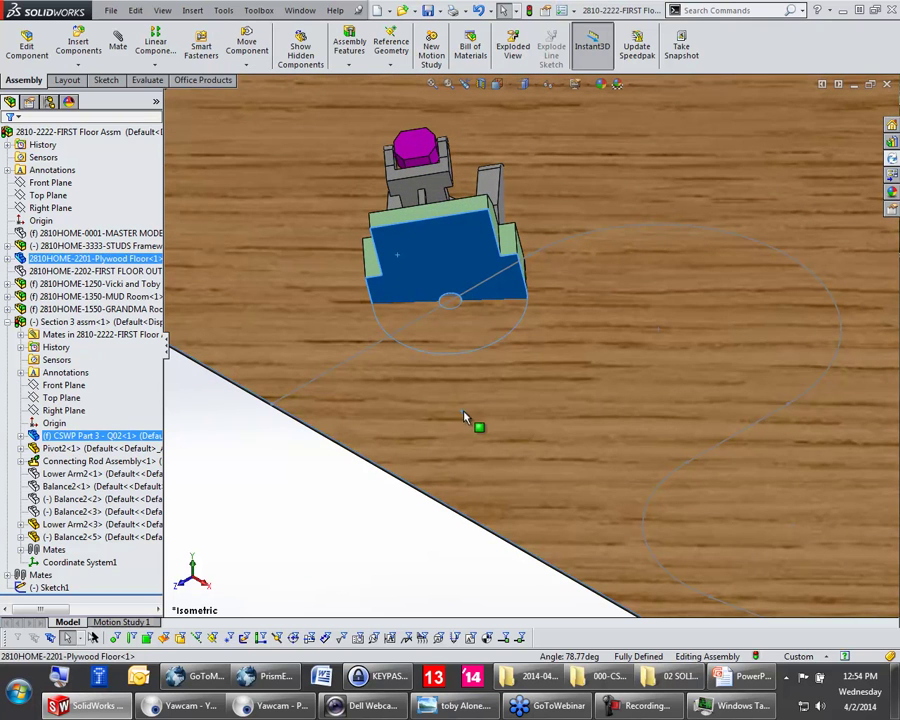
click(522, 396)
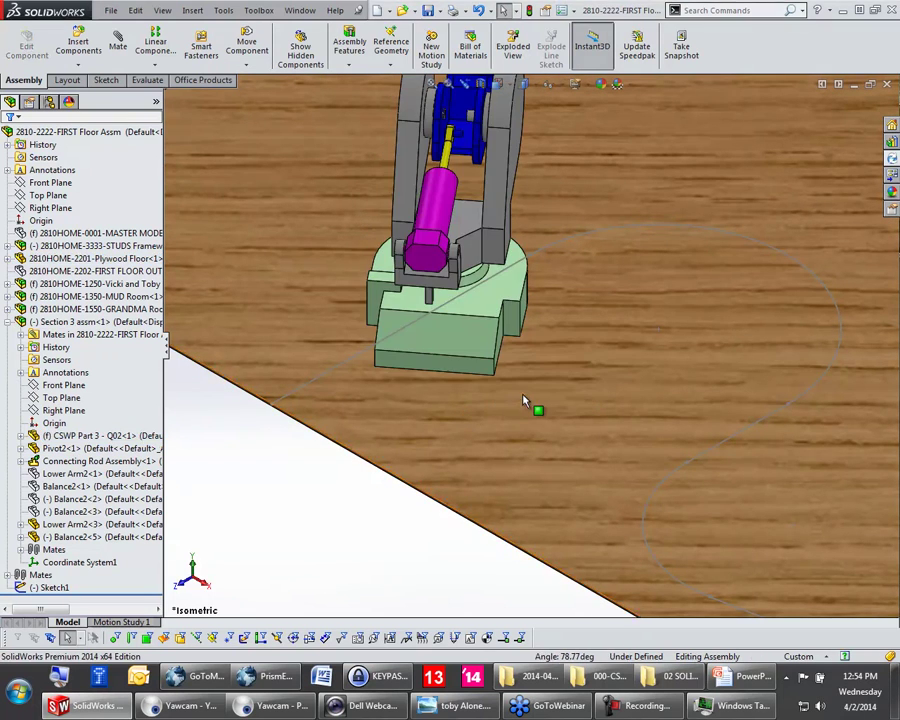
Step: Delete the Parallel mate from the floor assembly and rotate the robot arm freely about its point on the path
scroll(220, 517, up, 2)
click(8, 575)
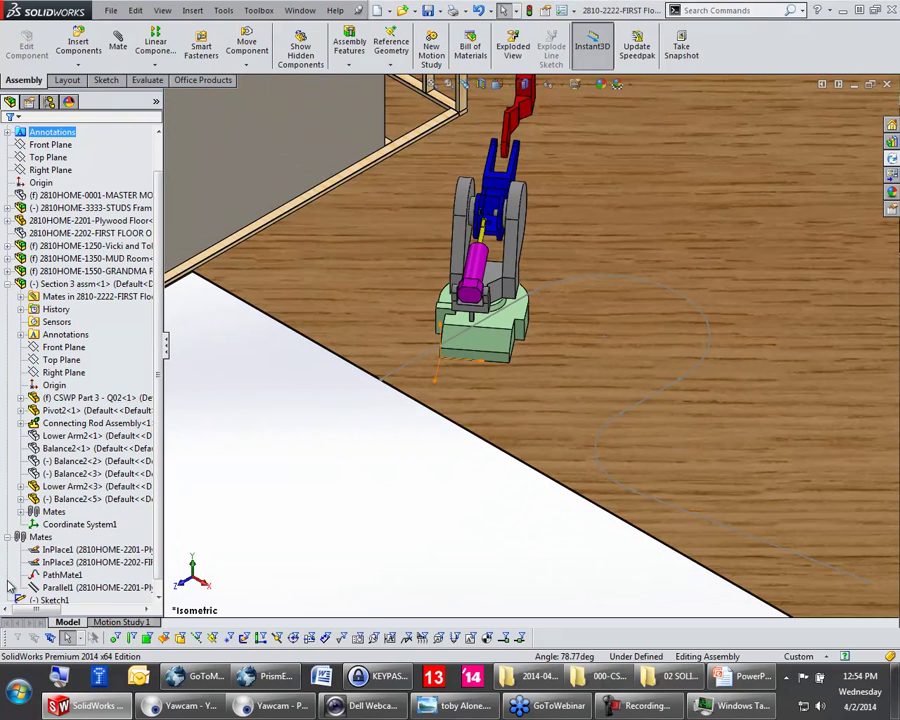
right_click(101, 590)
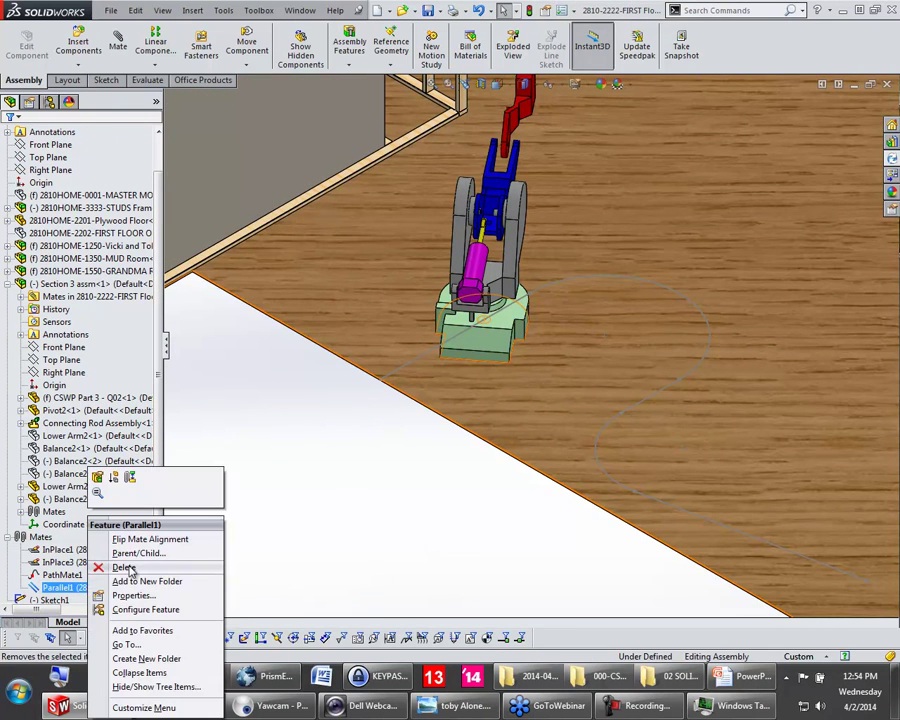
click(122, 563)
click(446, 193)
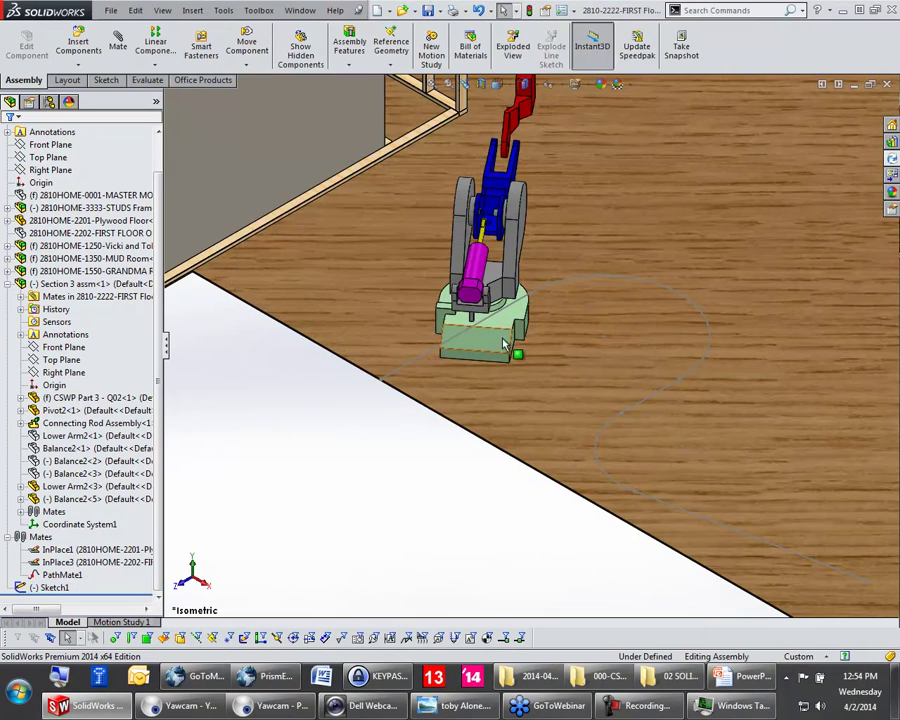
drag(450, 312, 292, 549)
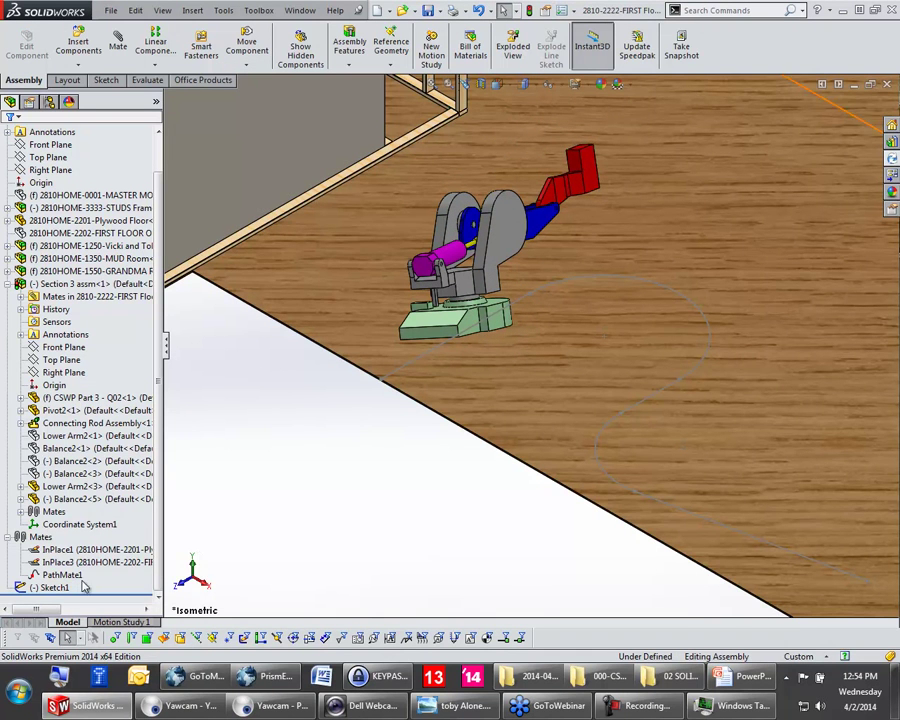
Step: Edit PathMate1 to set Roll Control to Up Vector along Y using the plywood floor face, accept it and move the arm
right_click(68, 576)
click(74, 489)
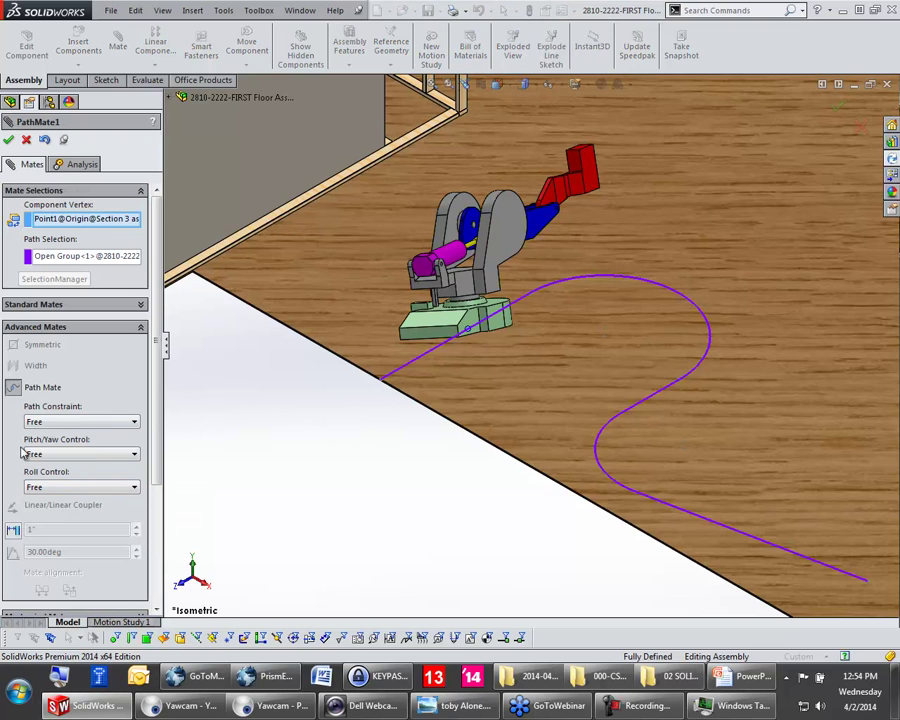
click(114, 455)
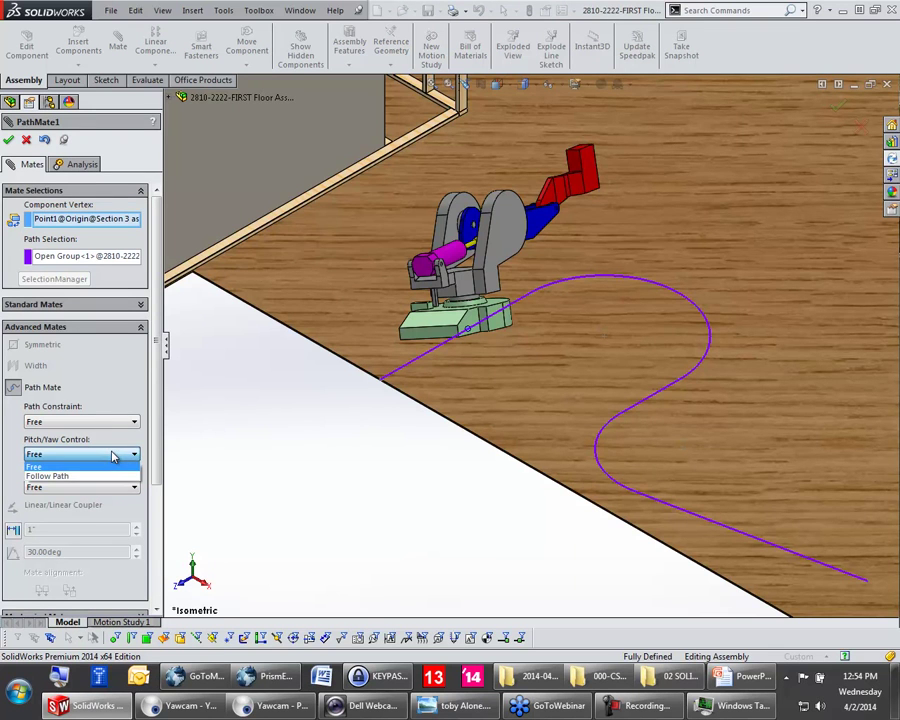
click(111, 457)
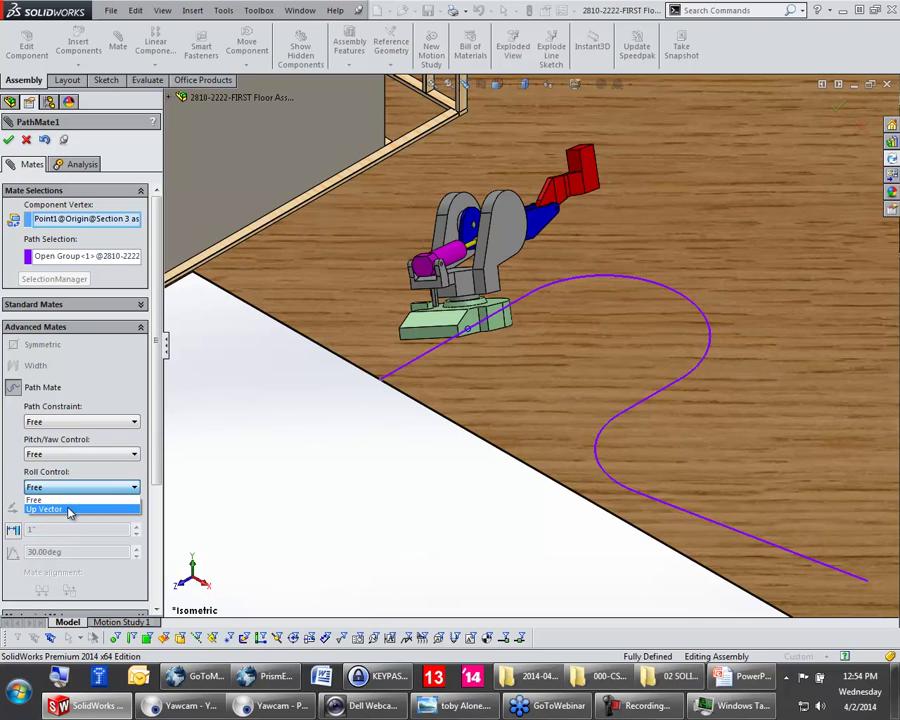
click(70, 510)
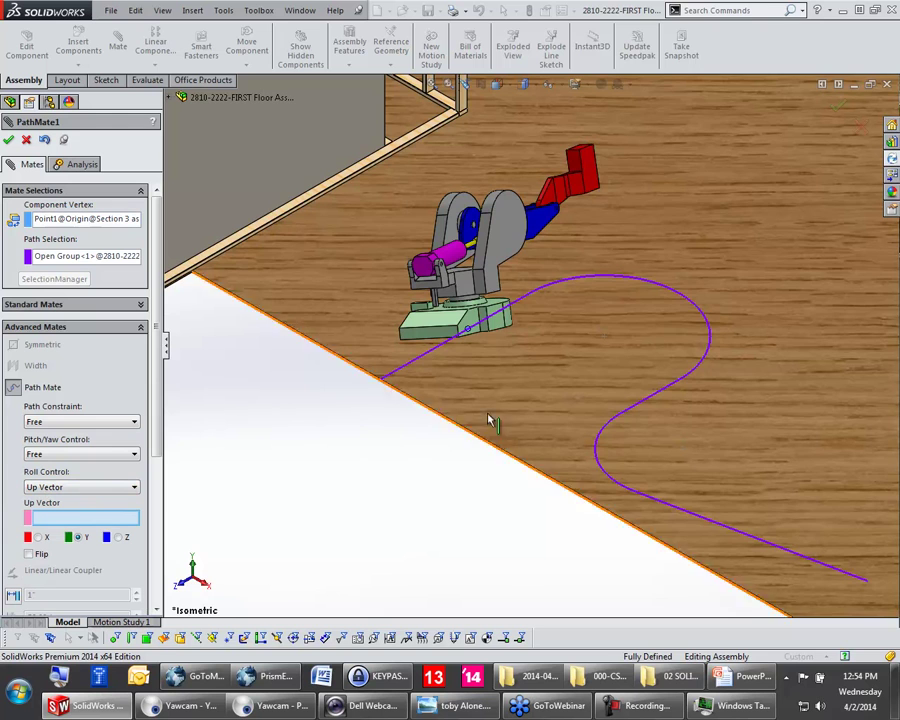
click(519, 387)
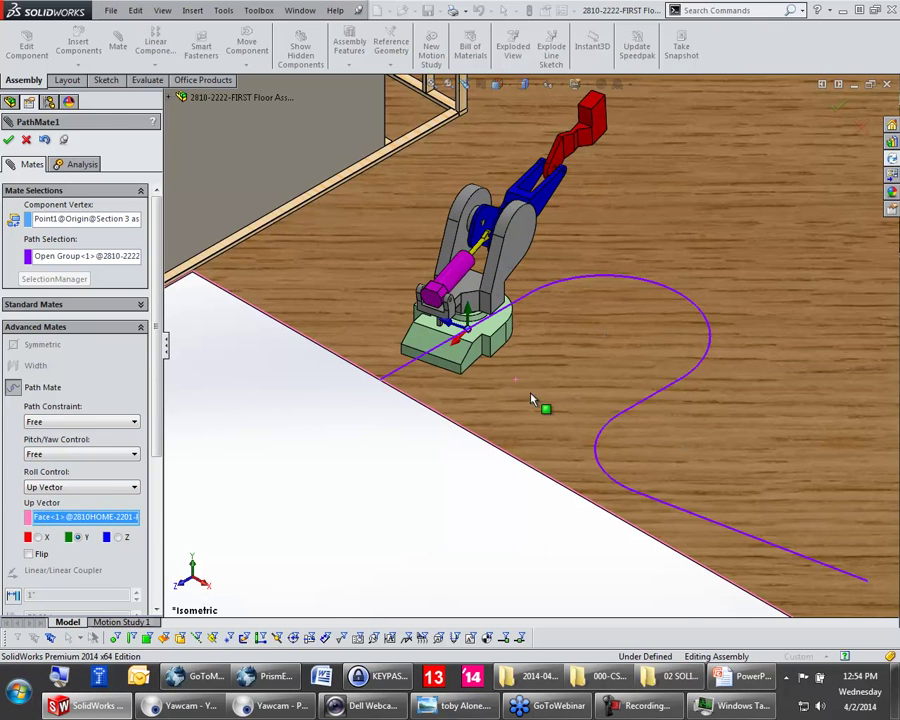
click(9, 141)
drag(460, 348, 420, 355)
click(304, 494)
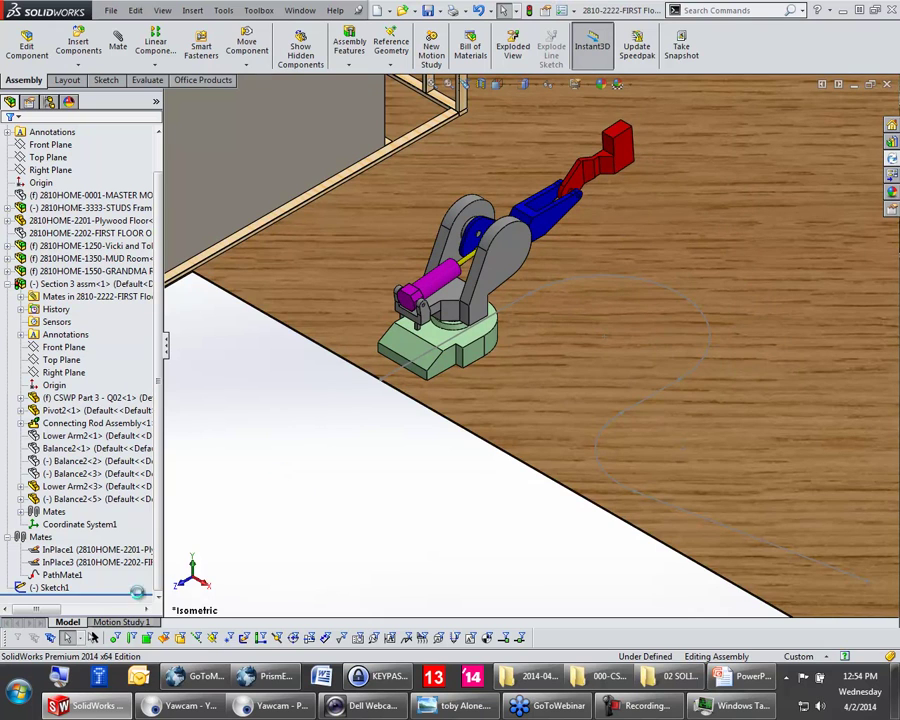
Step: Edit PathMate1 to set Pitch/Yaw Control to Follow Path along X, accept it and move the arm along the path
right_click(62, 575)
click(80, 493)
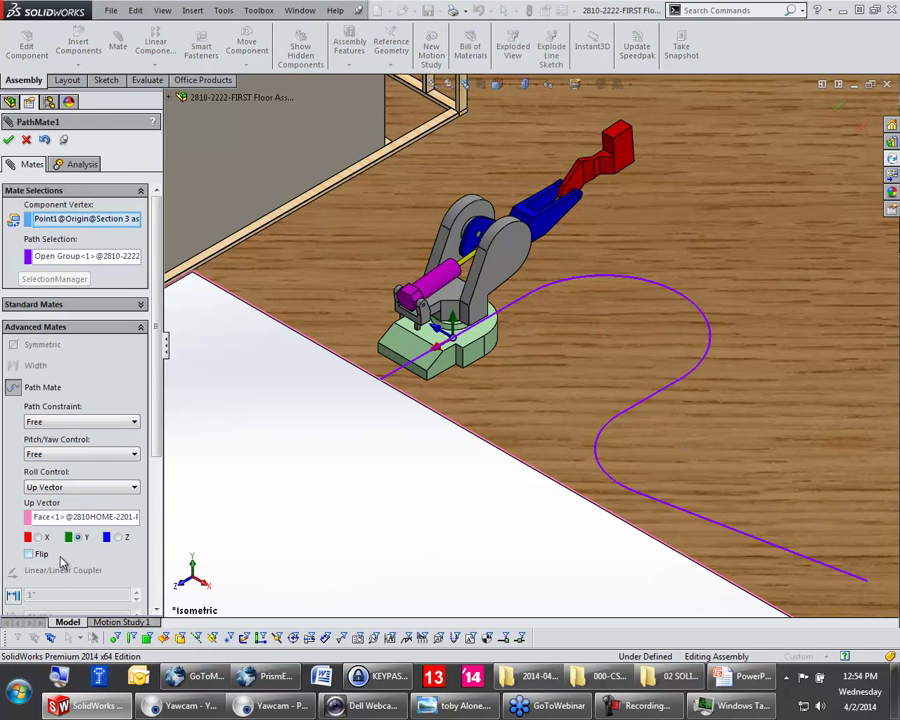
click(60, 454)
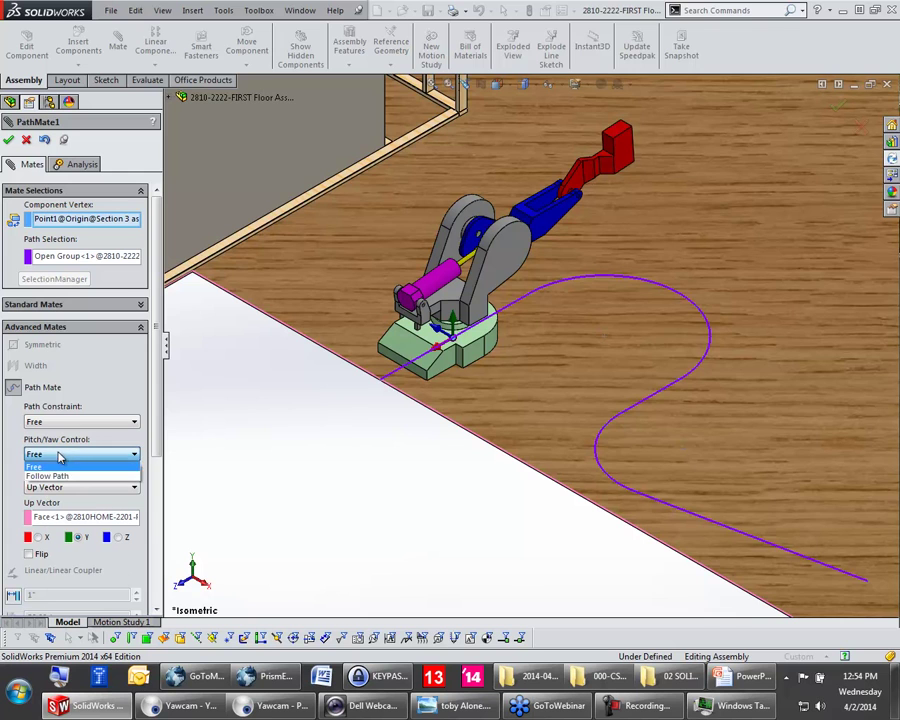
click(58, 473)
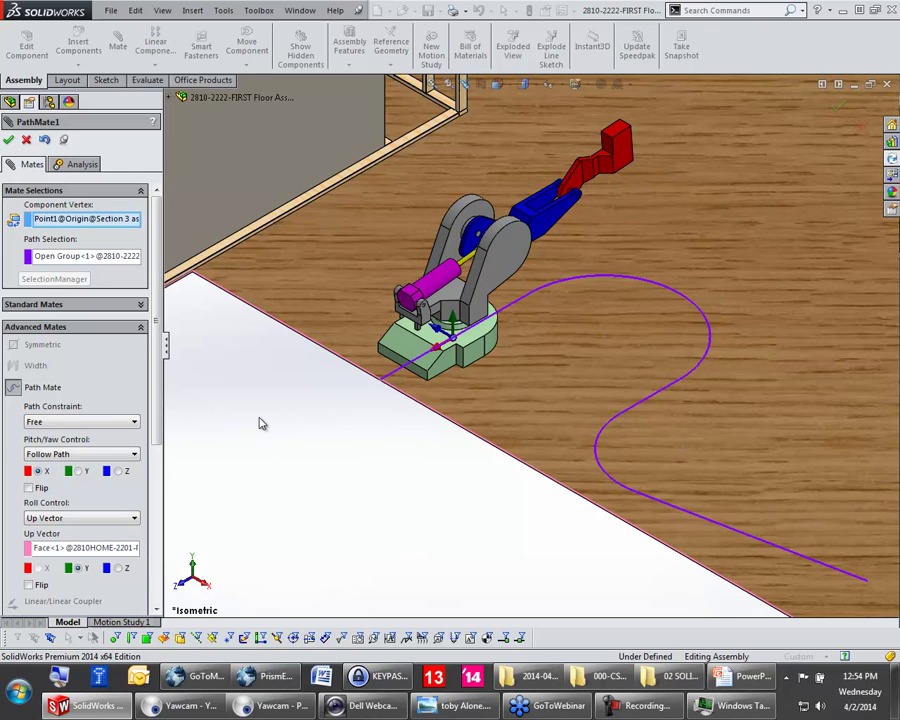
click(9, 140)
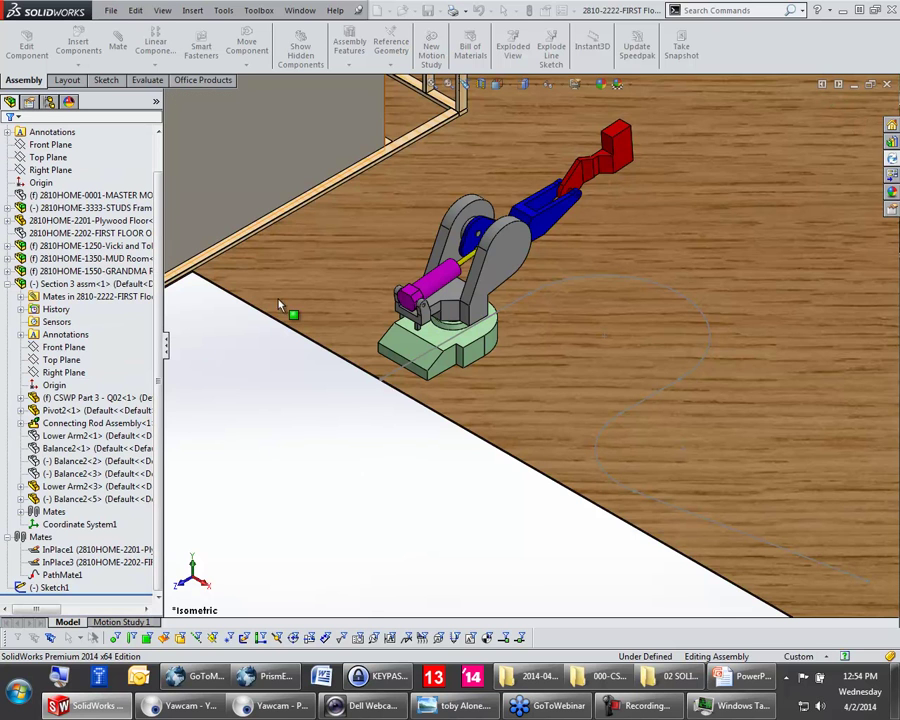
mouse_move(426, 366)
mouse_down()
mouse_move(470, 385)
mouse_move(605, 272)
mouse_move(663, 240)
mouse_move(742, 333)
mouse_move(726, 414)
mouse_move(665, 470)
mouse_move(642, 539)
mouse_move(790, 602)
mouse_move(727, 595)
mouse_move(603, 533)
mouse_move(554, 498)
mouse_move(532, 445)
mouse_move(539, 319)
mouse_move(565, 287)
mouse_move(733, 212)
mouse_move(728, 252)
mouse_move(716, 262)
mouse_move(745, 285)
mouse_move(721, 247)
mouse_move(624, 222)
mouse_move(595, 245)
mouse_move(506, 272)
mouse_move(500, 292)
mouse_move(335, 490)
mouse_up()
click(214, 586)
right_click(40, 598)
click(30, 592)
right_click(30, 591)
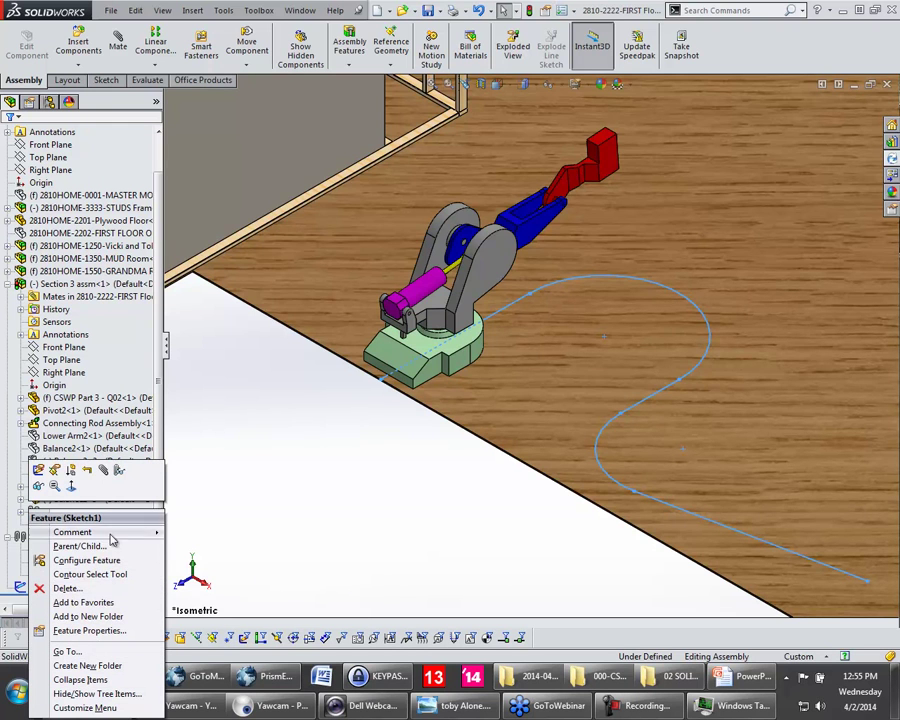
click(279, 529)
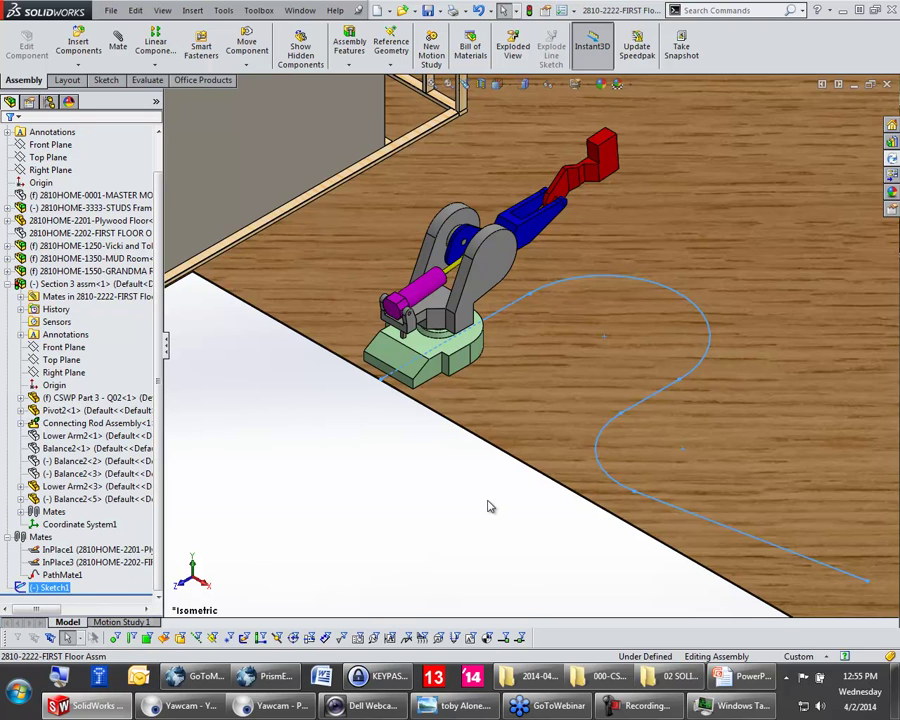
Step: Open the floor path sketch for editing and delete its first large arc
click(389, 512)
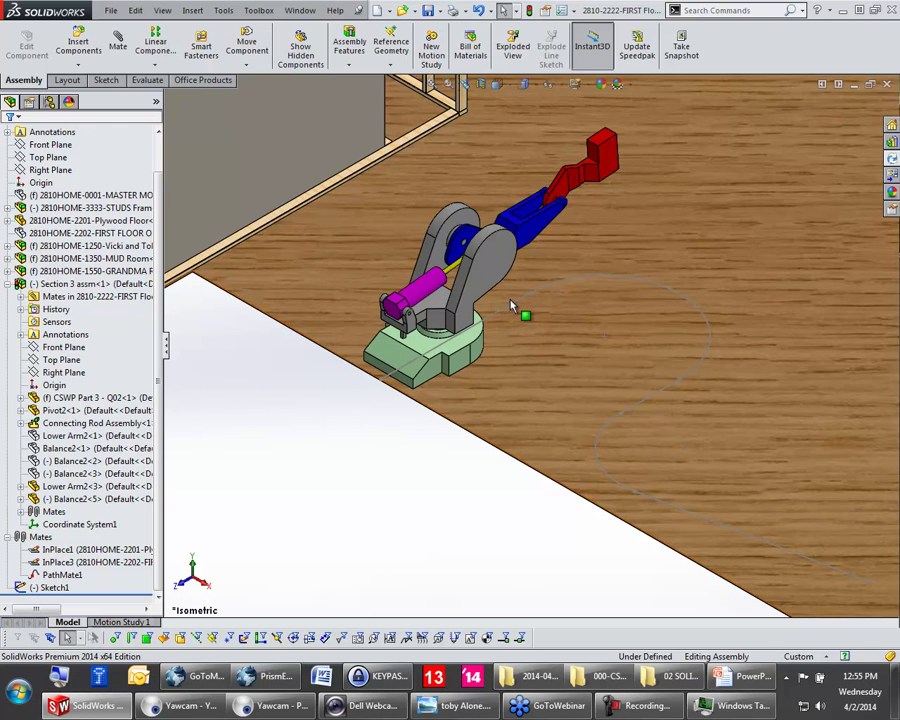
right_click(566, 287)
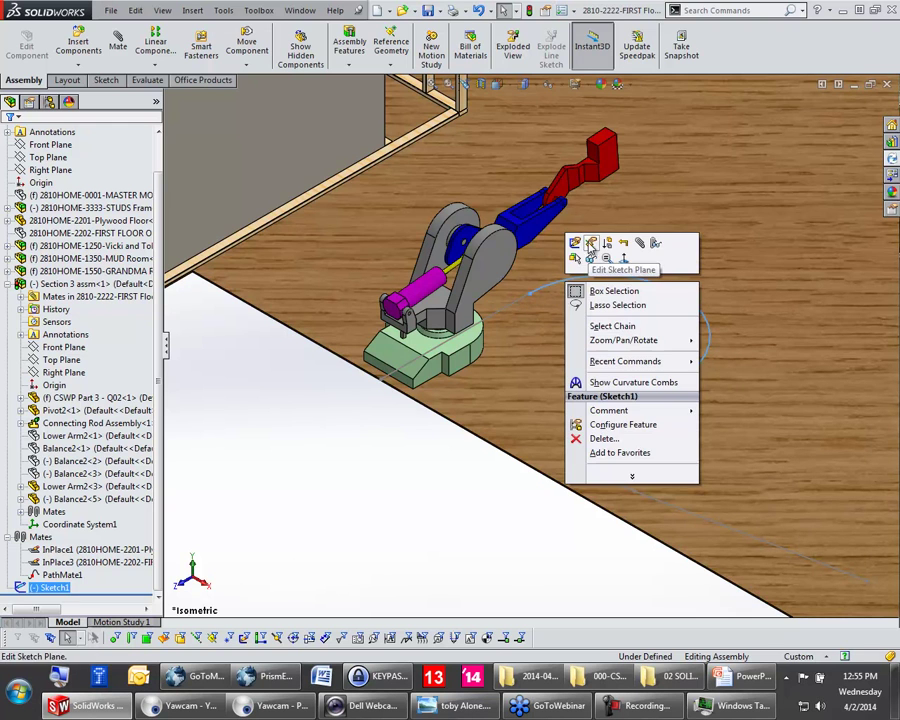
click(592, 247)
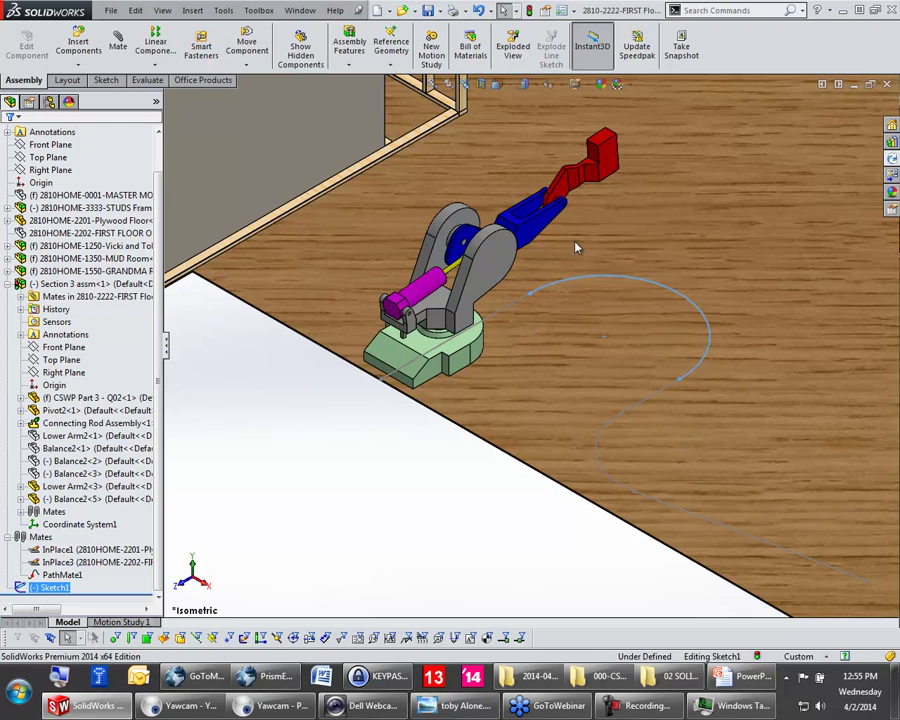
click(700, 372)
key(Delete)
click(723, 260)
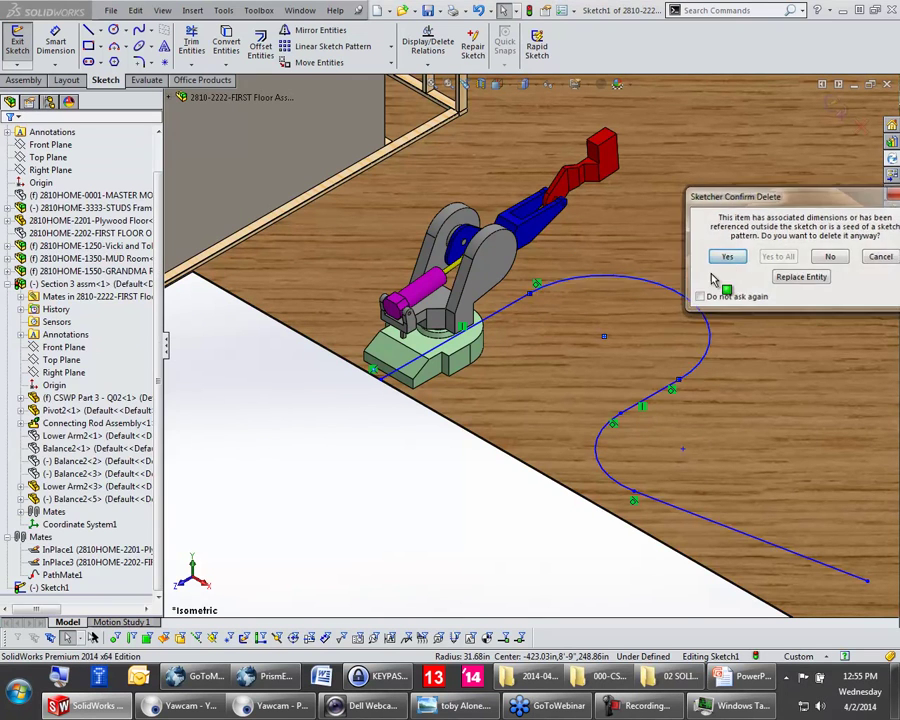
Step: Delete the middle line, the second arc and the last line of the path, leaving only the straight segment under the arm
click(648, 403)
key(Delete)
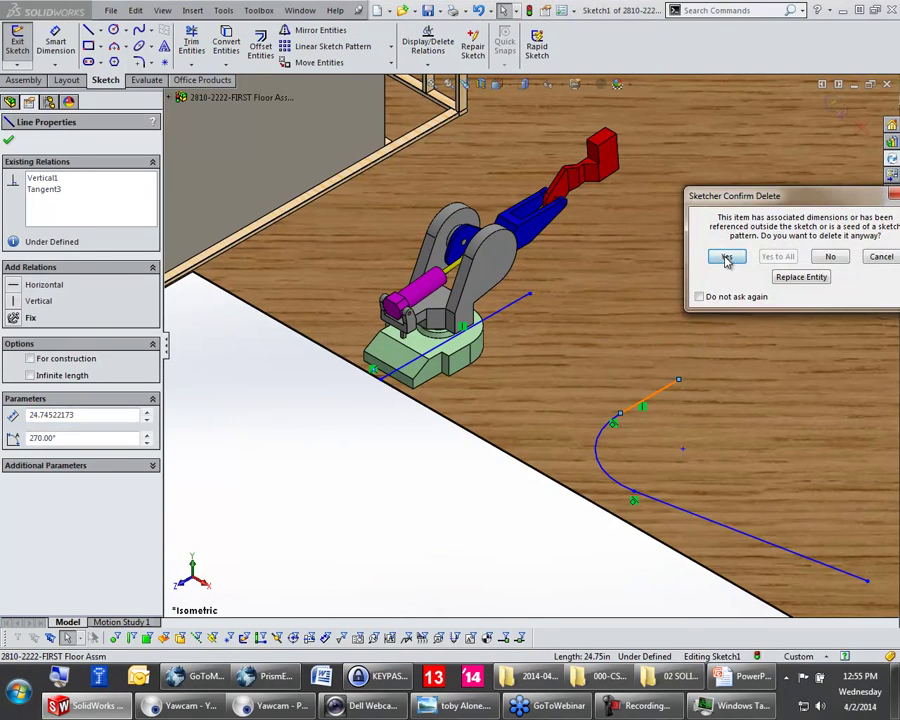
click(727, 258)
click(614, 482)
key(Delete)
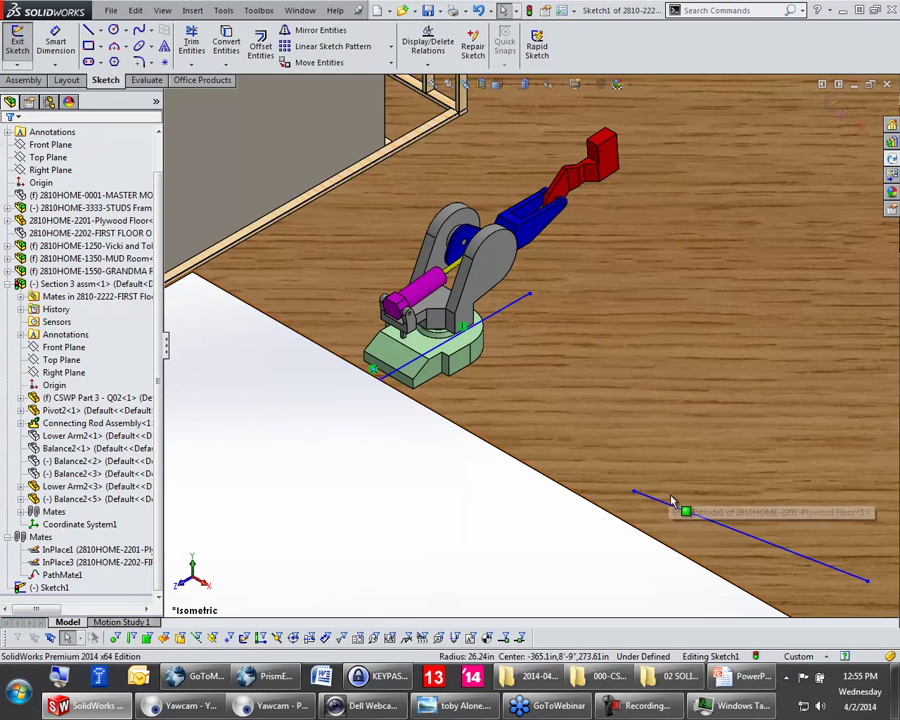
click(661, 503)
key(Delete)
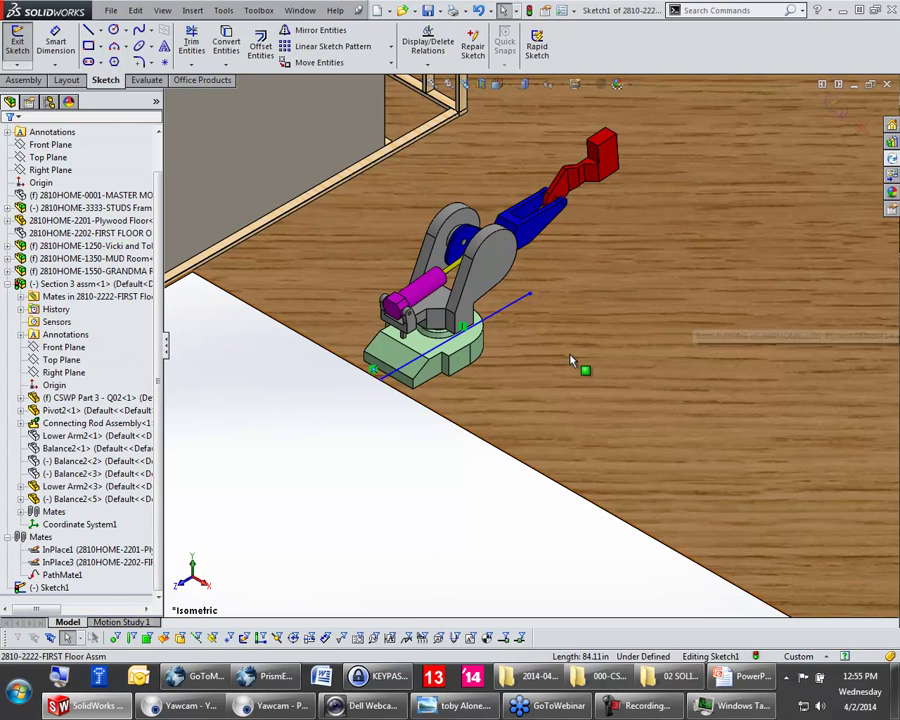
Step: Exit the sketch and move the robot arm back and forth along the straight path
click(838, 110)
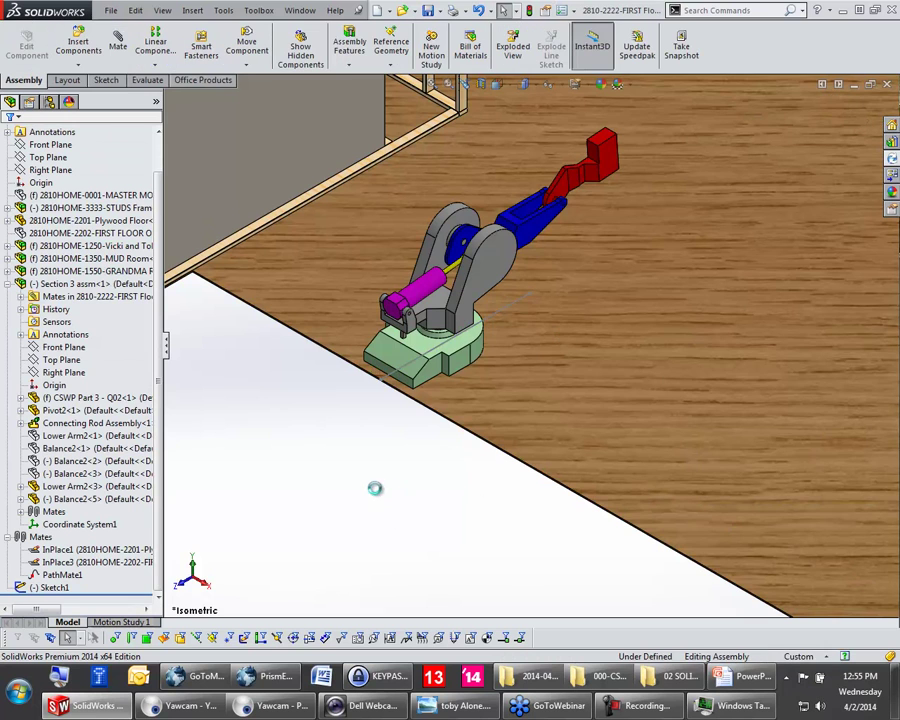
drag(478, 343, 598, 281)
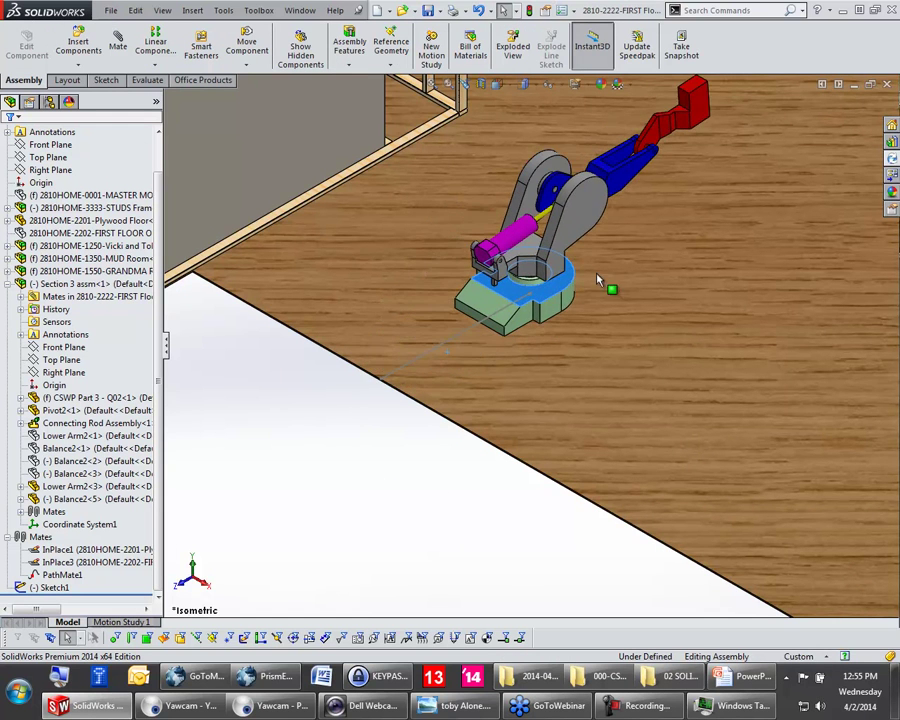
drag(650, 259, 500, 340)
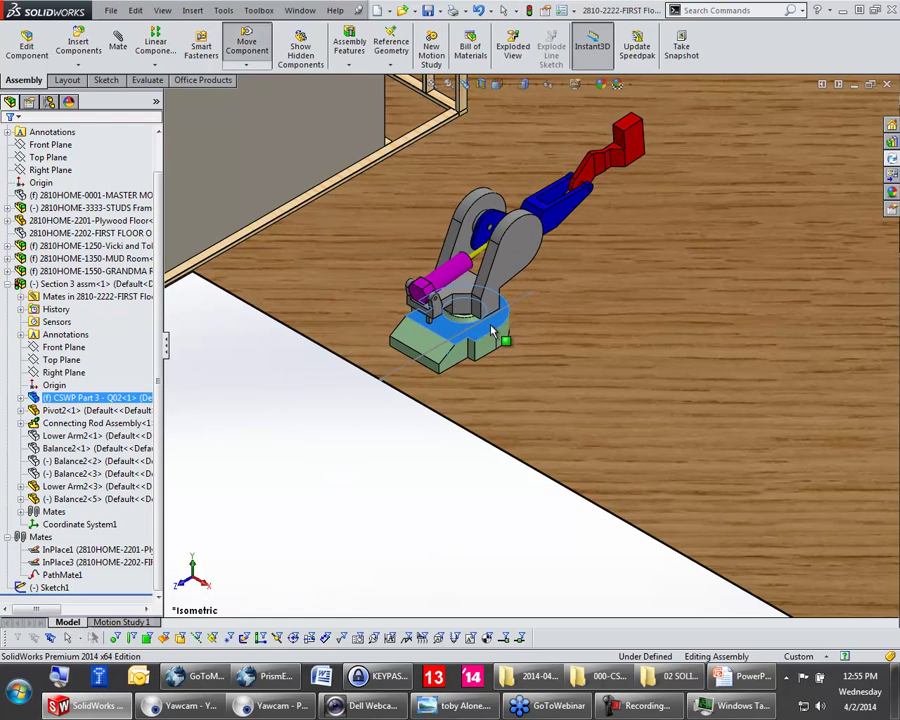
Step: Edit PathMate1 to set Path Constraint to Percent Along Path at 35% and accept the mate
right_click(60, 575)
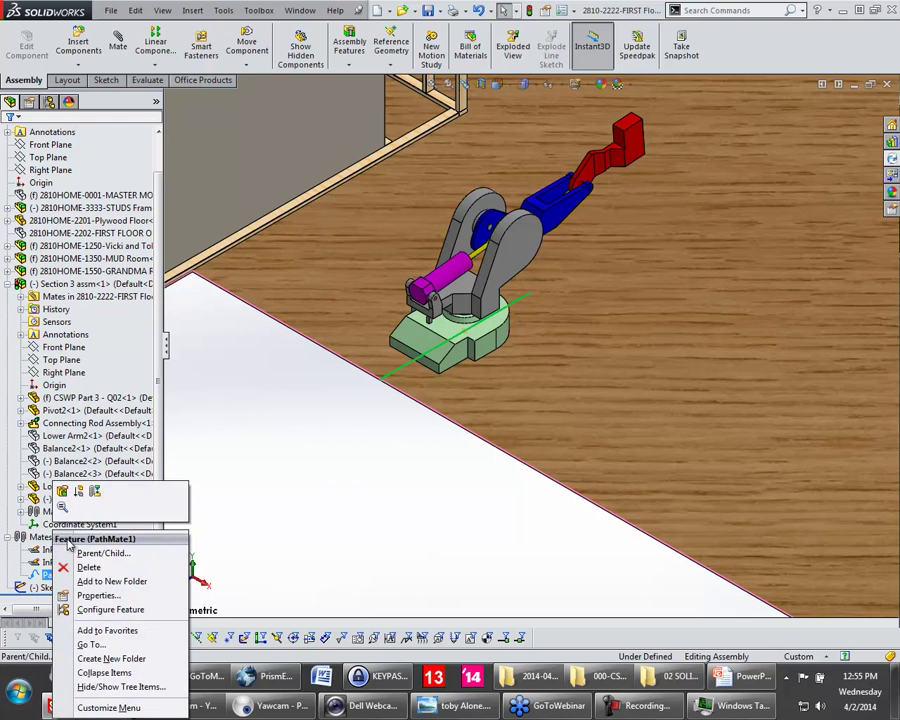
click(62, 492)
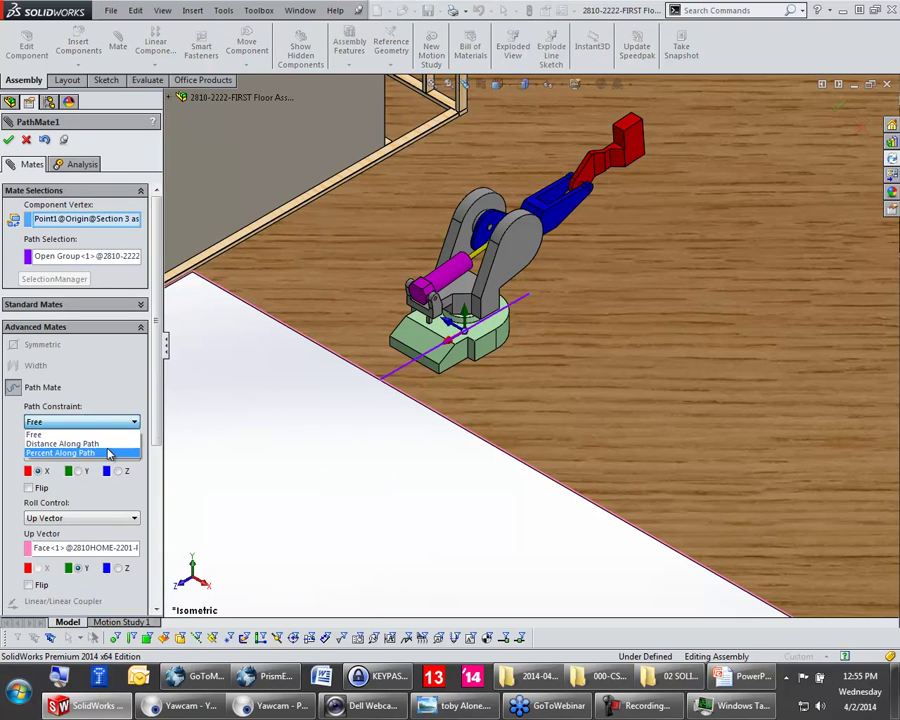
click(108, 453)
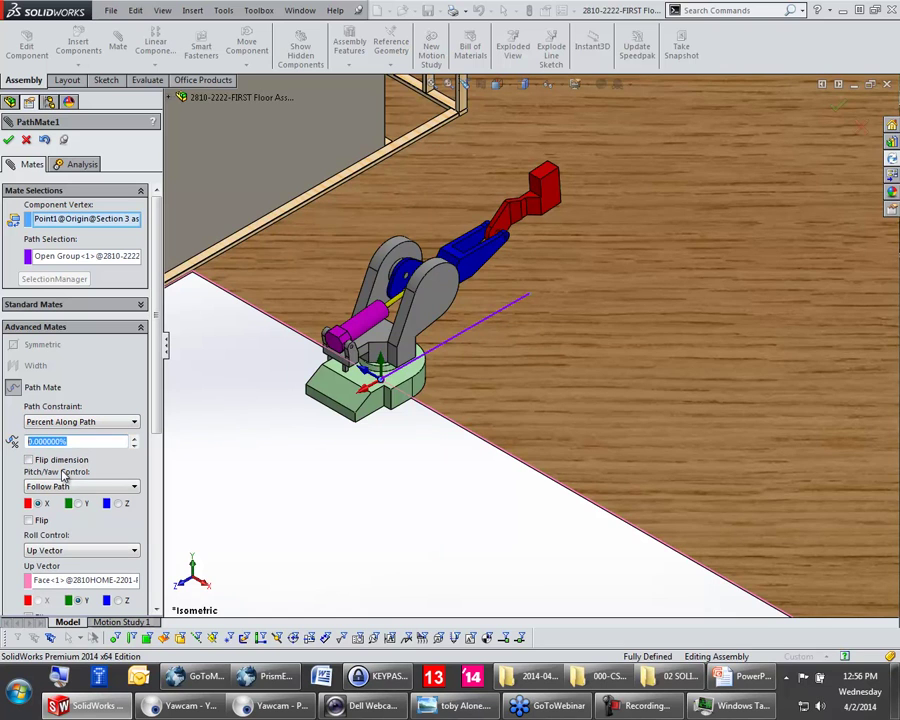
key(Return)
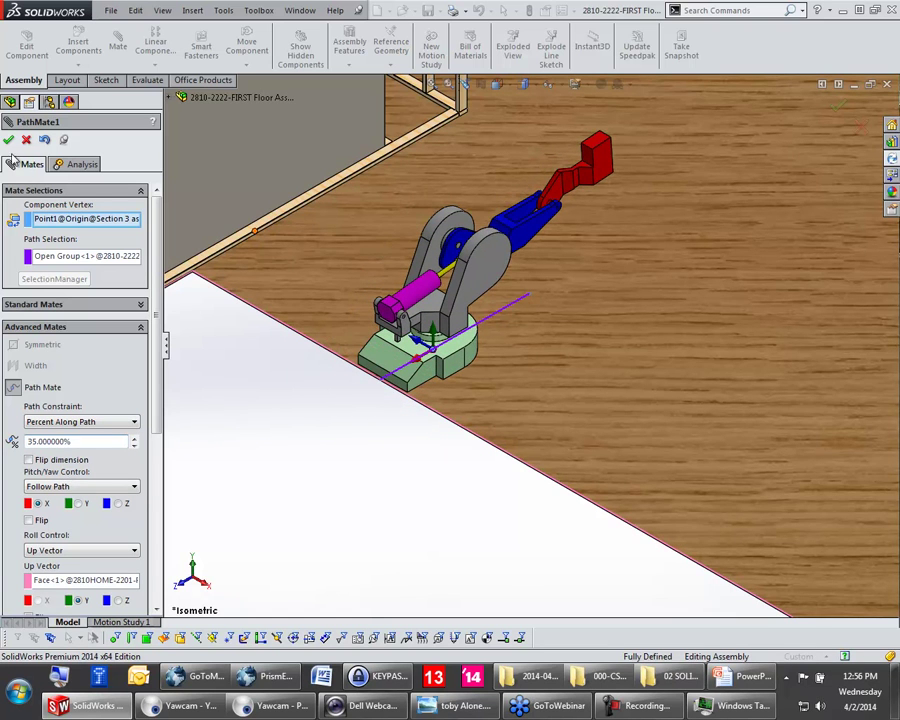
click(8, 140)
click(8, 140)
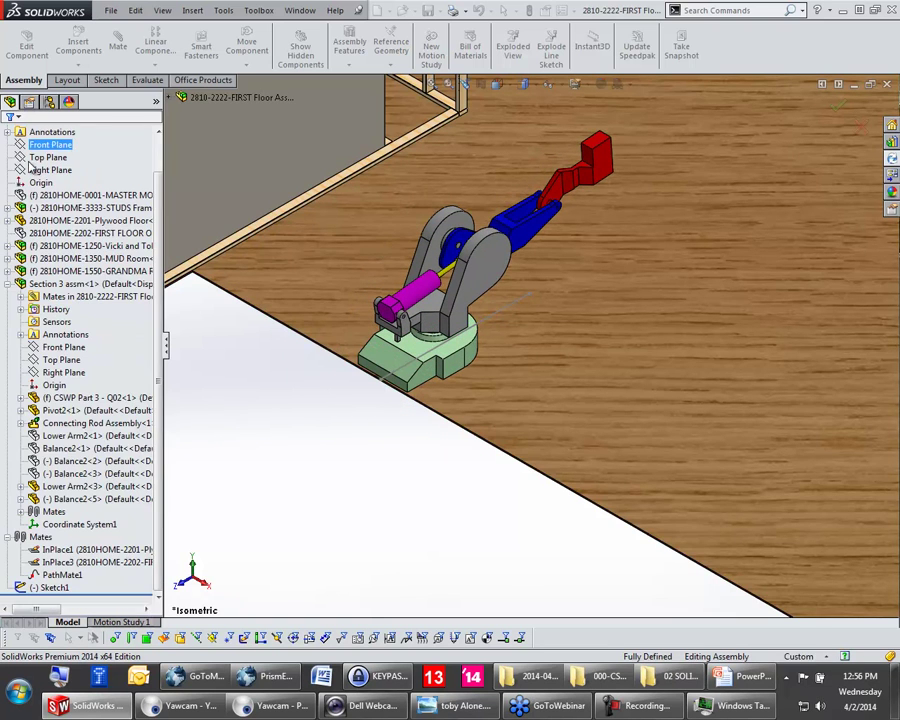
Step: Lengthen the straight path line by pulling its free end farther across the plywood floor
click(466, 362)
click(511, 309)
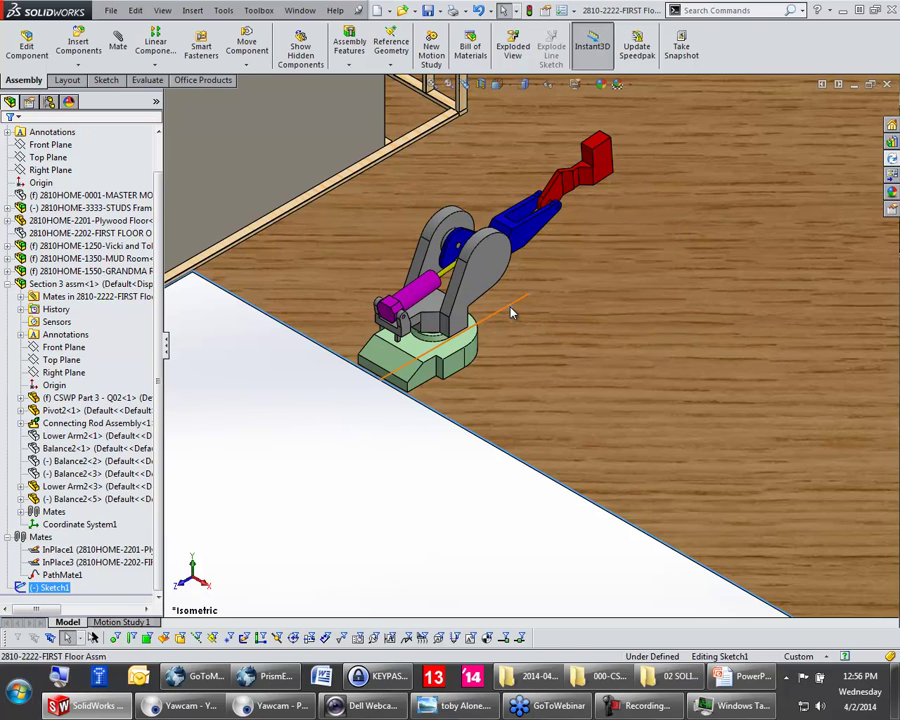
click(525, 299)
drag(531, 293, 538, 286)
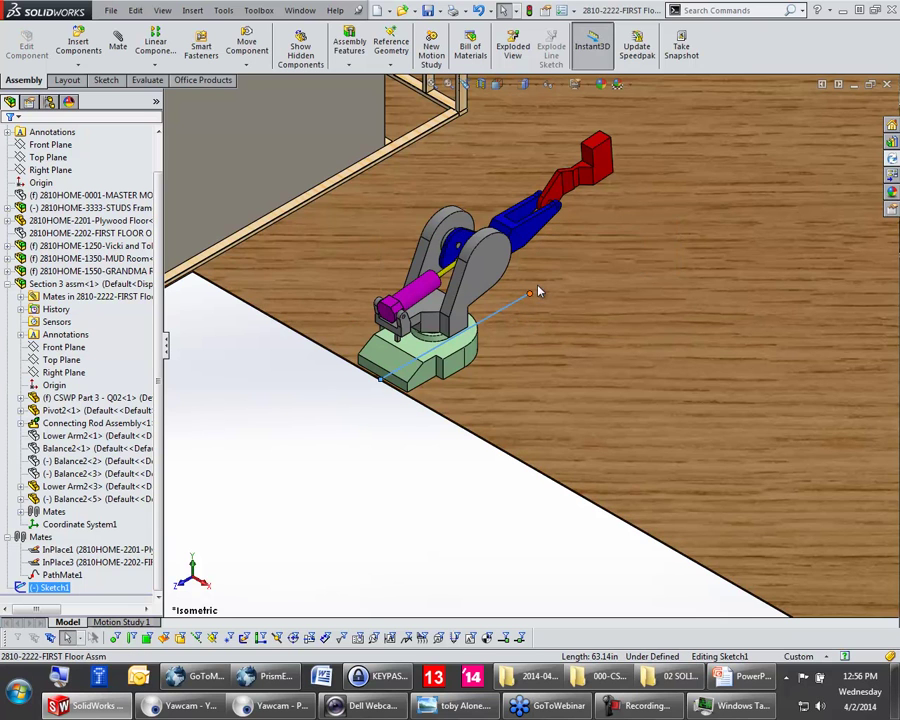
mouse_move(603, 246)
mouse_down()
mouse_move(665, 195)
mouse_move(671, 176)
mouse_move(729, 168)
mouse_up()
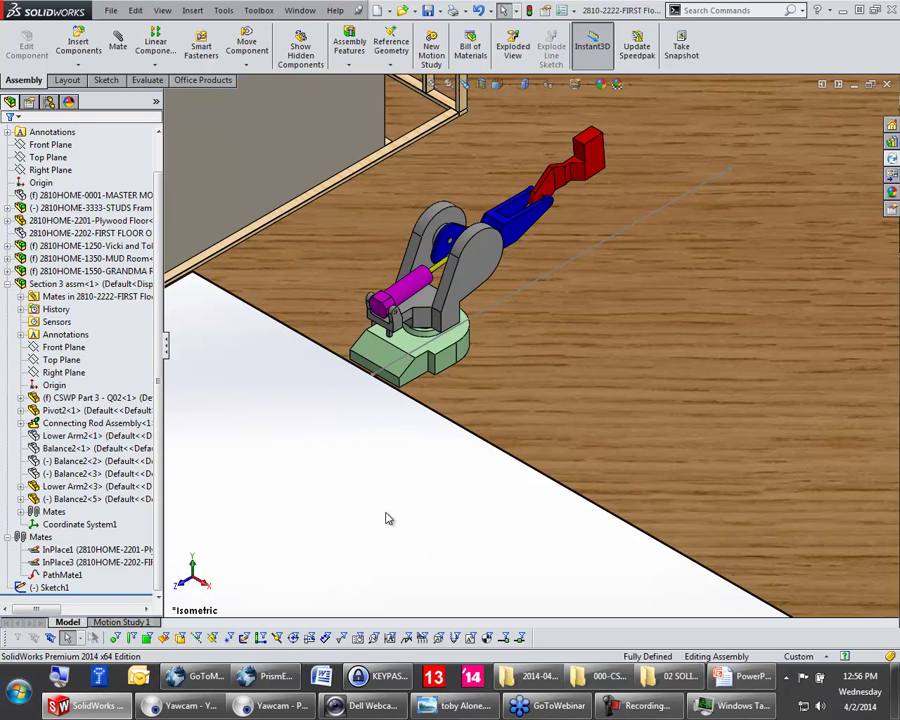
Step: Edit PathMate1 on the lengthened path to set Percent Along Path to 35% and accept it
right_click(52, 575)
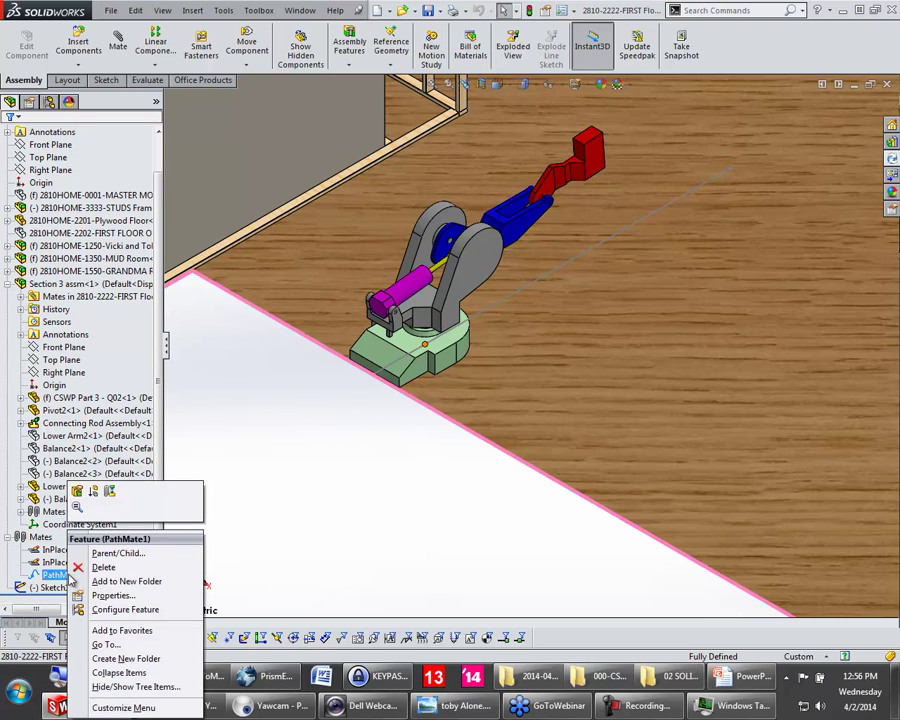
click(76, 487)
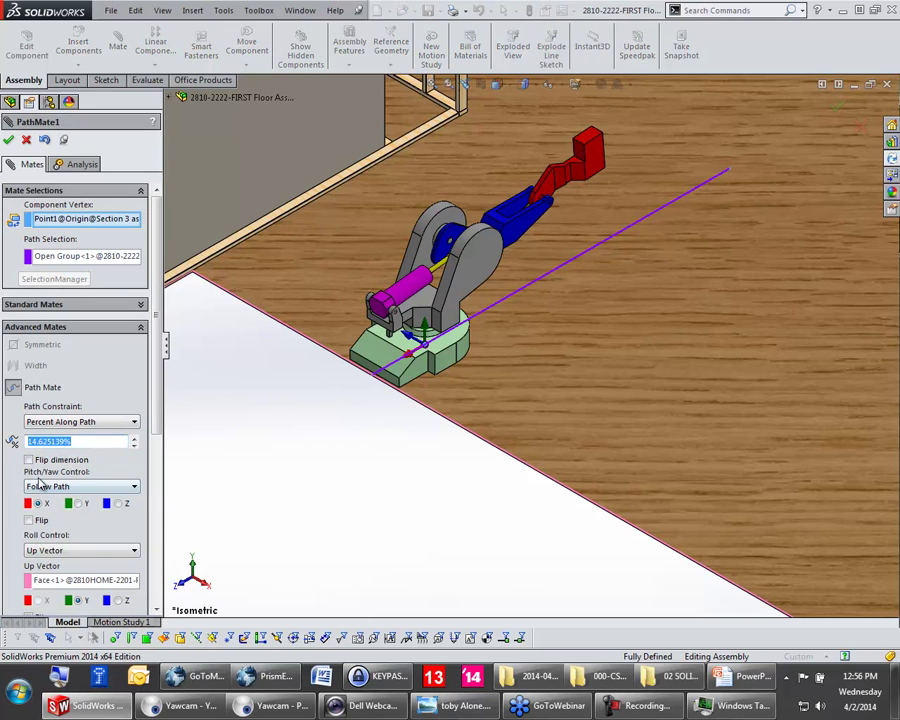
key(Return)
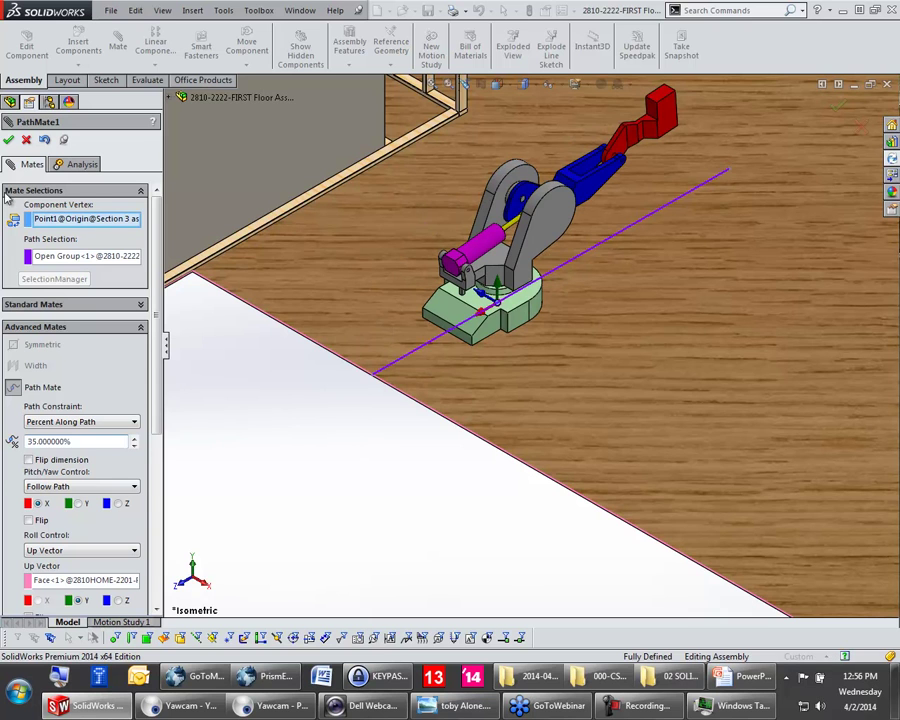
click(9, 140)
click(9, 140)
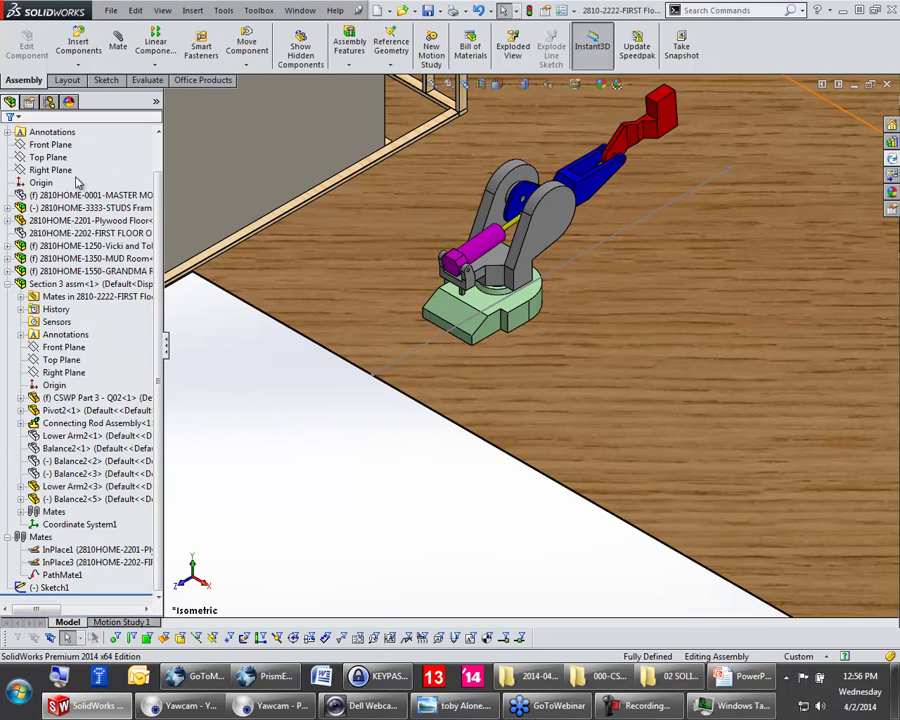
Step: Shorten the path line by pulling its free end back, and set PathMate1's Percent Along Path to 35% again
drag(729, 169, 726, 173)
drag(681, 208, 663, 214)
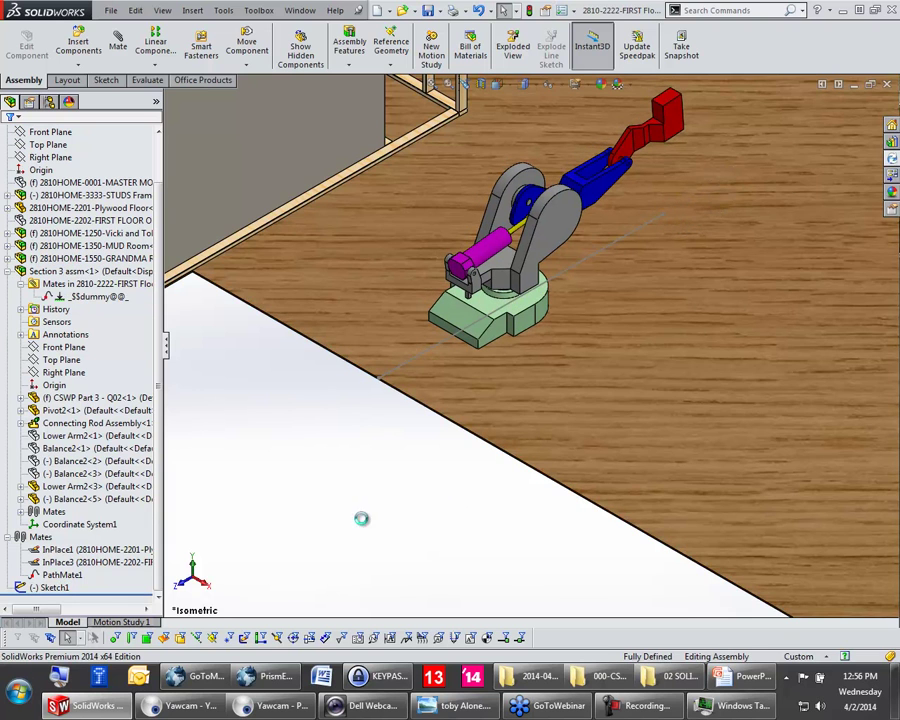
click(62, 575)
right_click(64, 576)
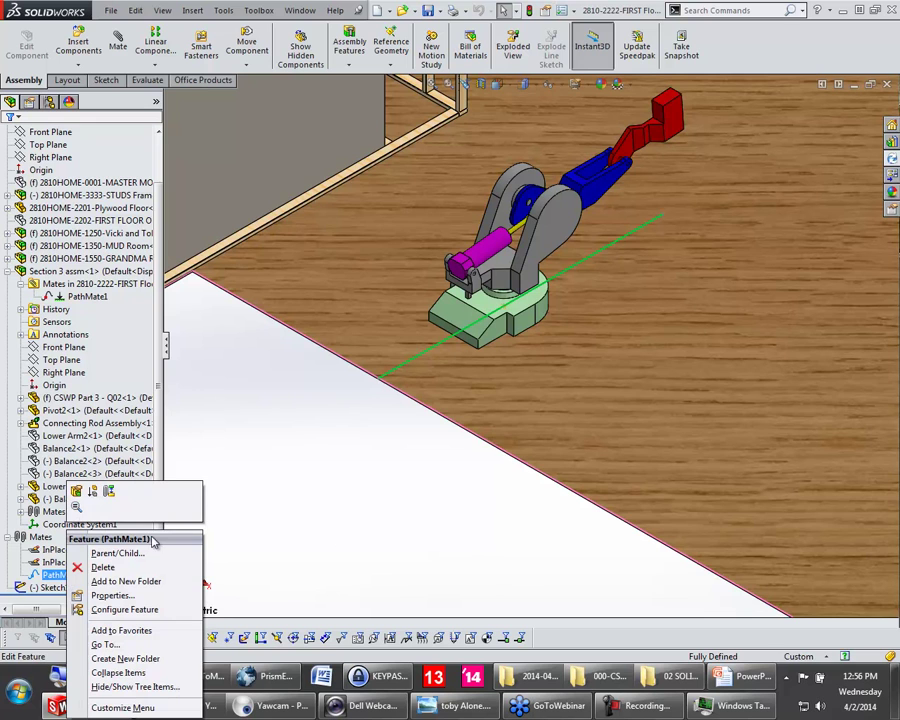
key(Escape)
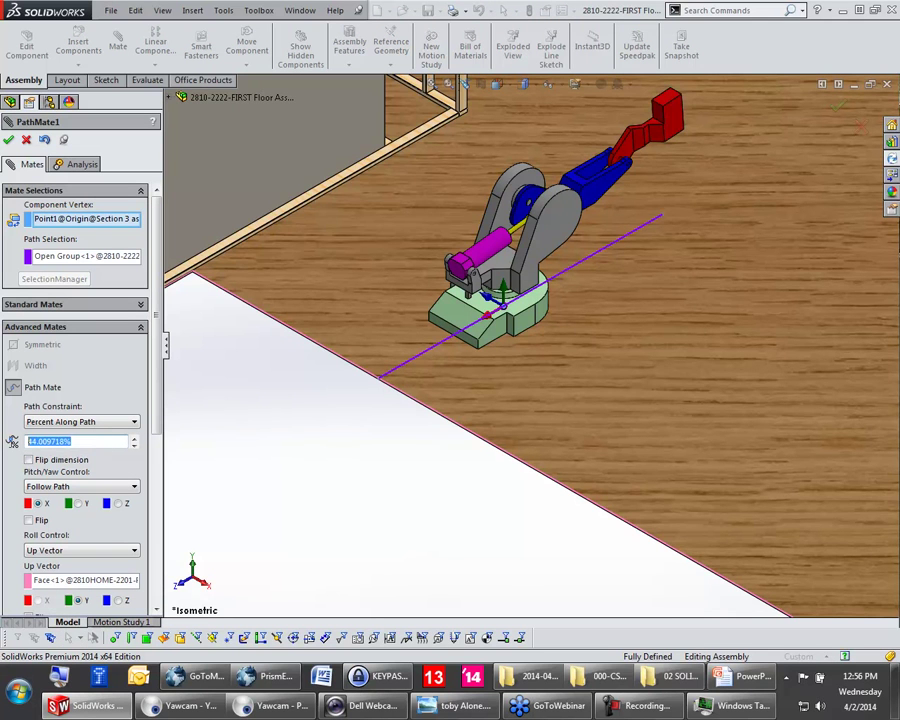
text(5)
key(Return)
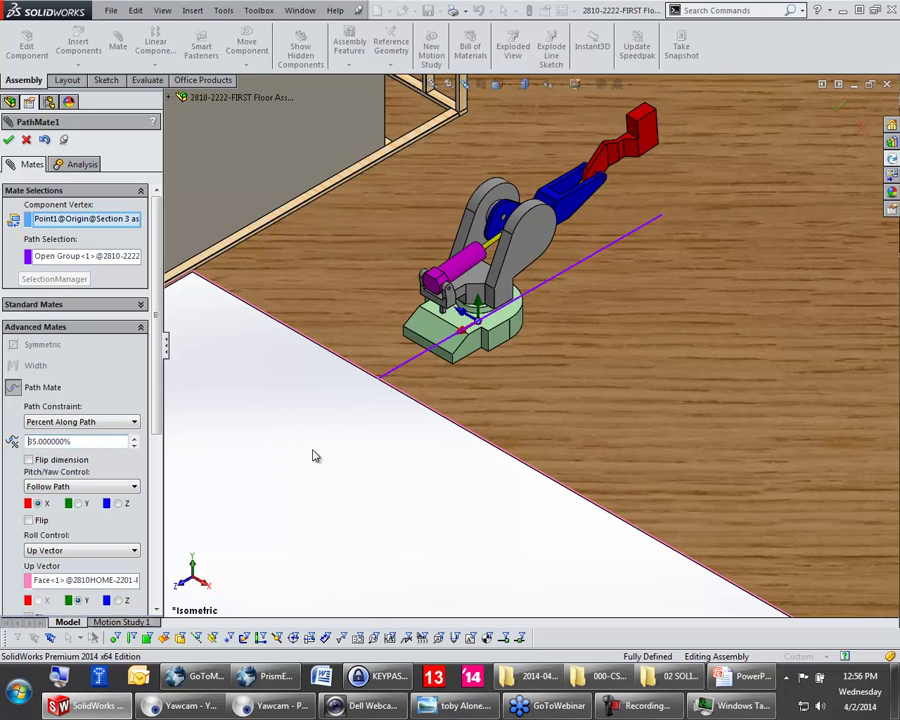
click(9, 140)
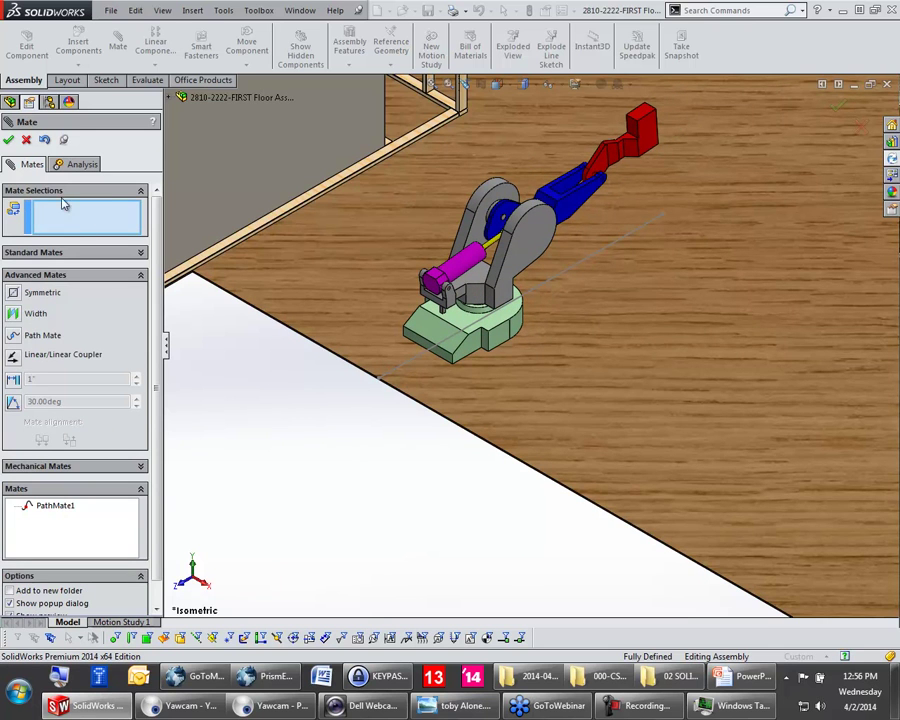
click(9, 140)
Step: Switch to the Waterfox browser, view the SolidWorks Help and System Requirements pages, and open the SolidWorks login page
double_click(611, 8)
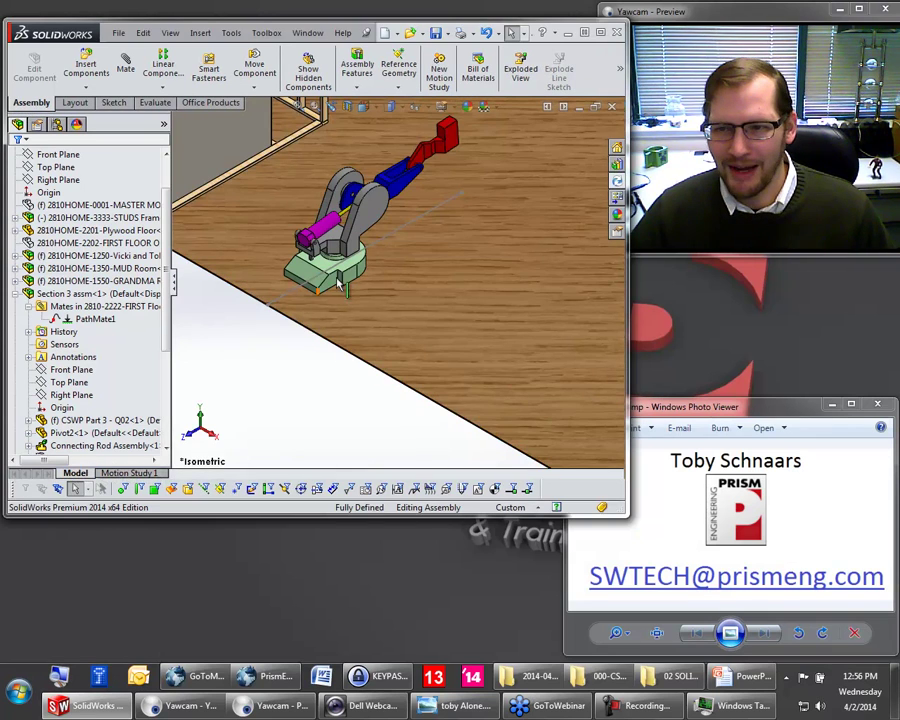
click(276, 679)
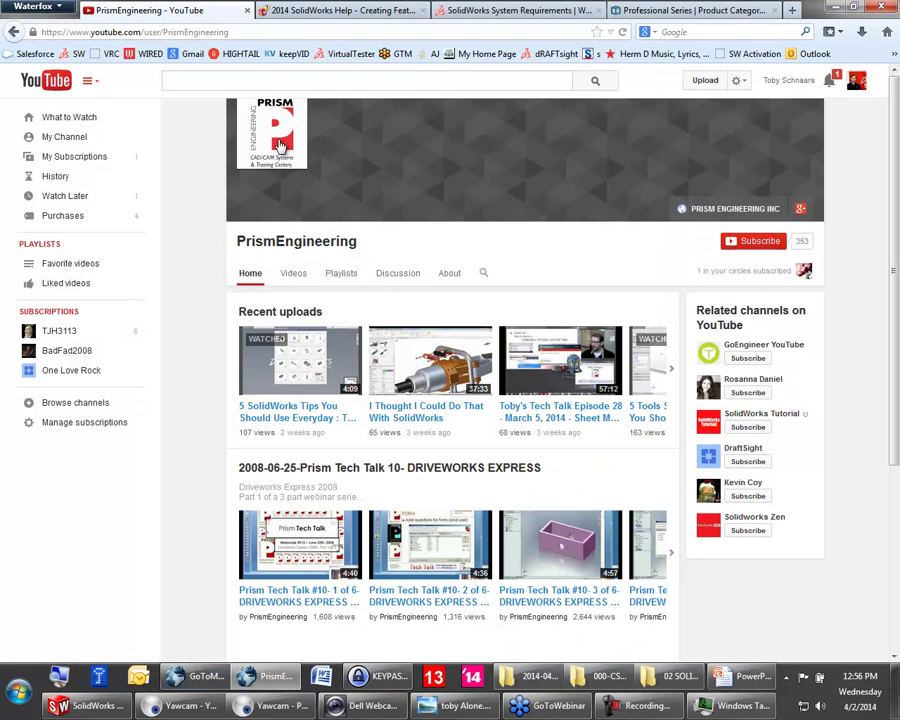
click(505, 10)
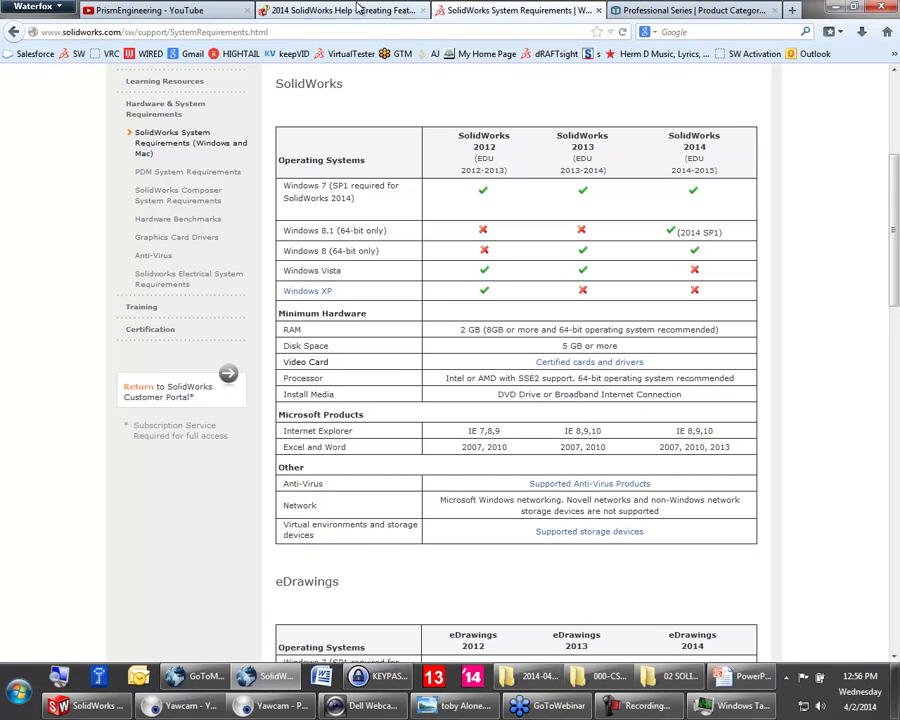
click(357, 9)
click(490, 9)
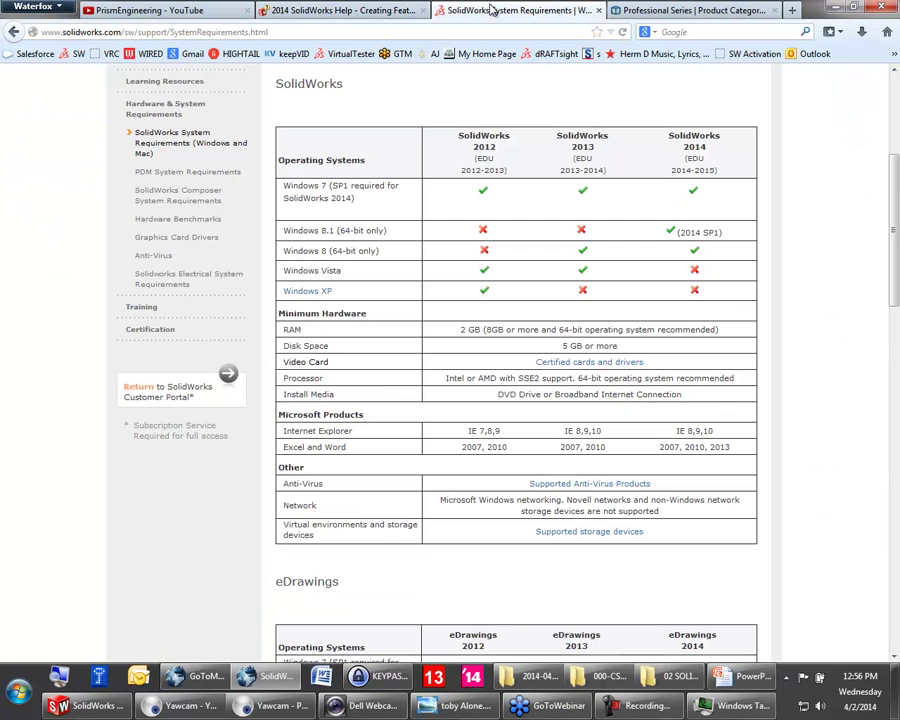
click(239, 156)
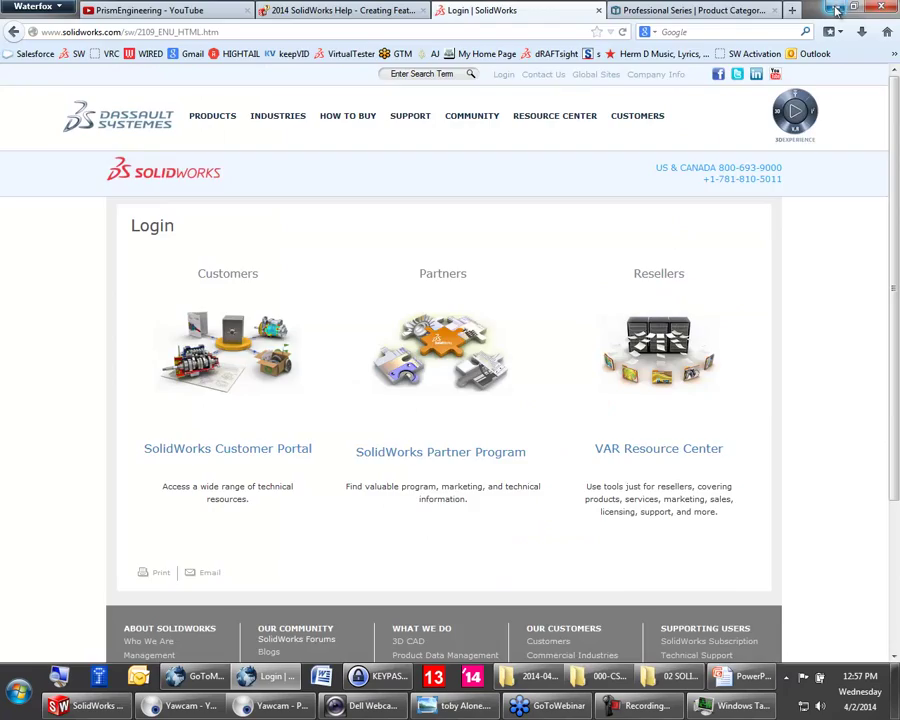
Step: Return from the browser to SolidWorks and maximize the floor assembly window
click(834, 7)
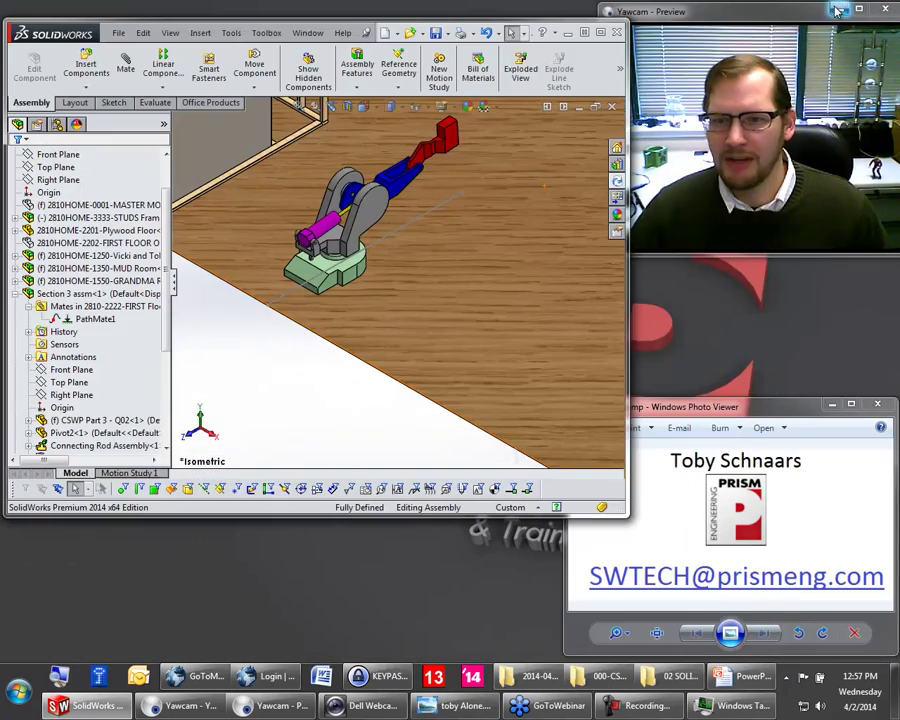
click(600, 32)
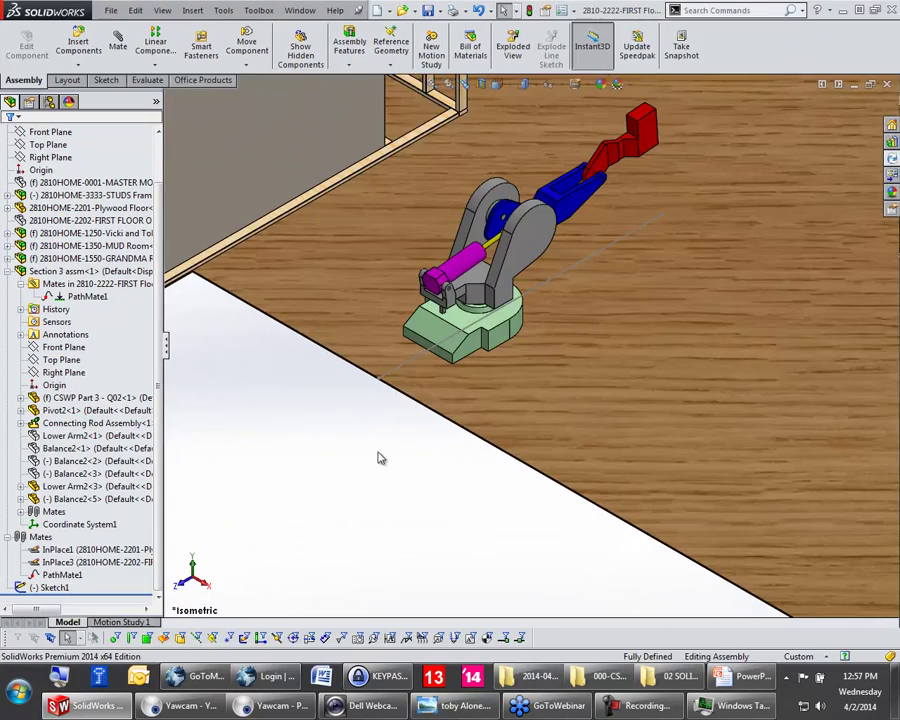
scroll(404, 442, up, 2)
scroll(447, 380, down, 2)
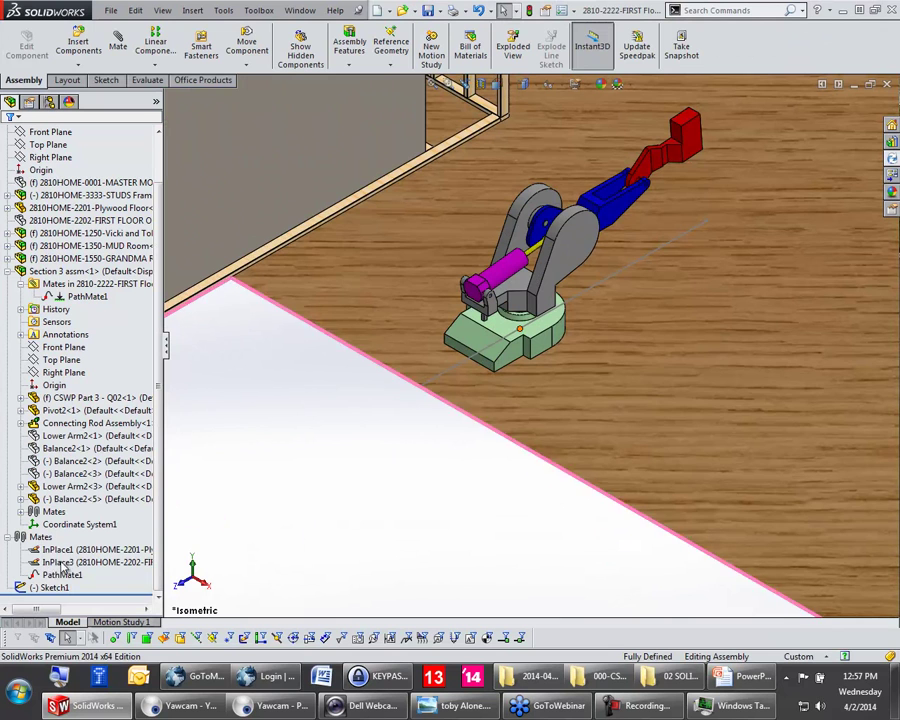
Step: Delete PathMate1 and the Sketch1 path line from the floor assembly
click(60, 575)
key(Delete)
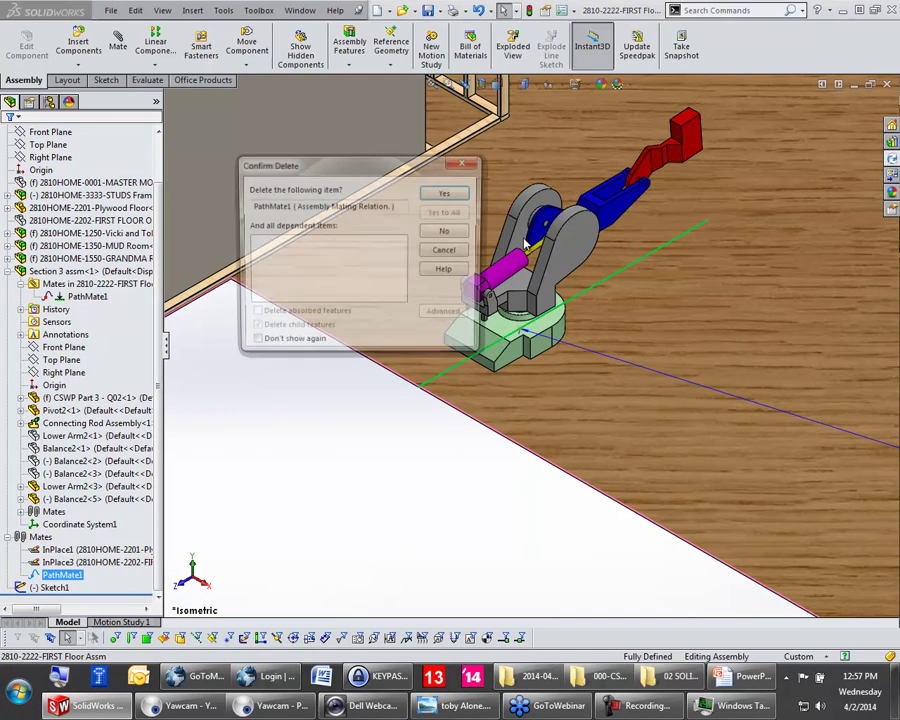
key(Return)
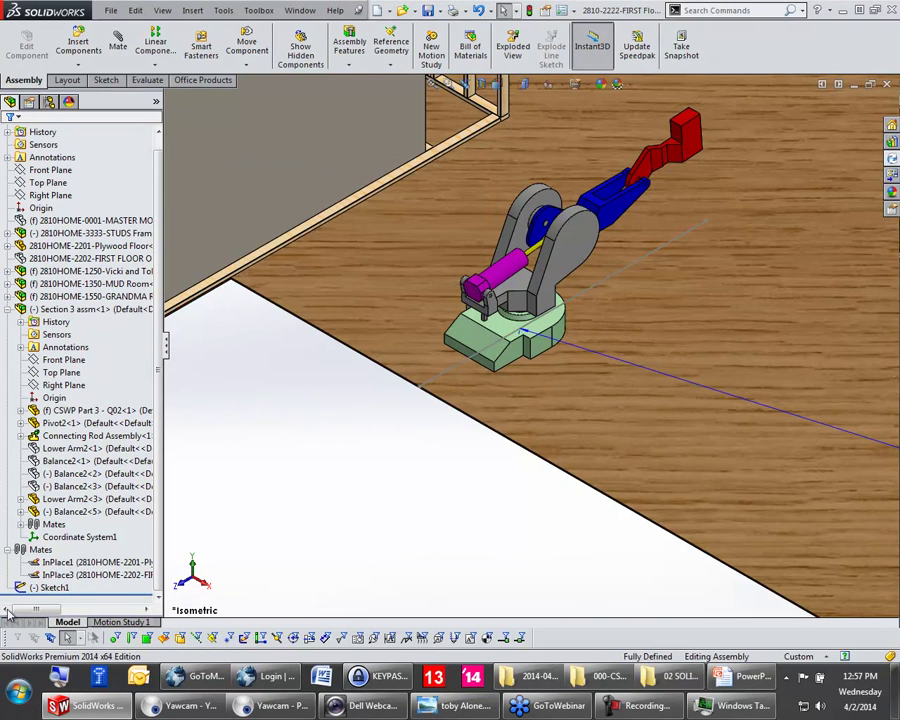
key(Delete)
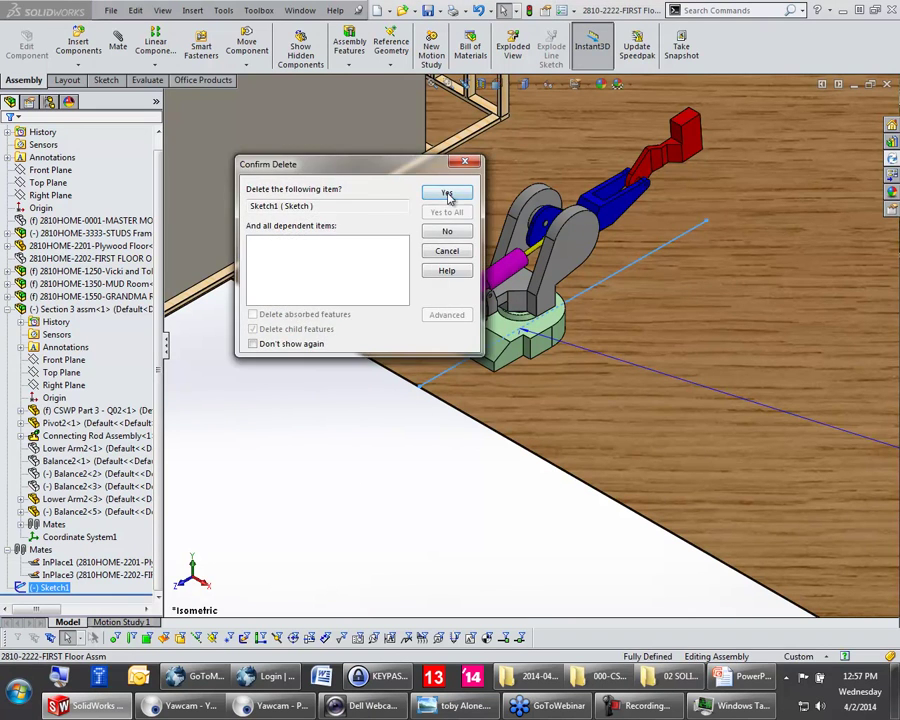
click(446, 196)
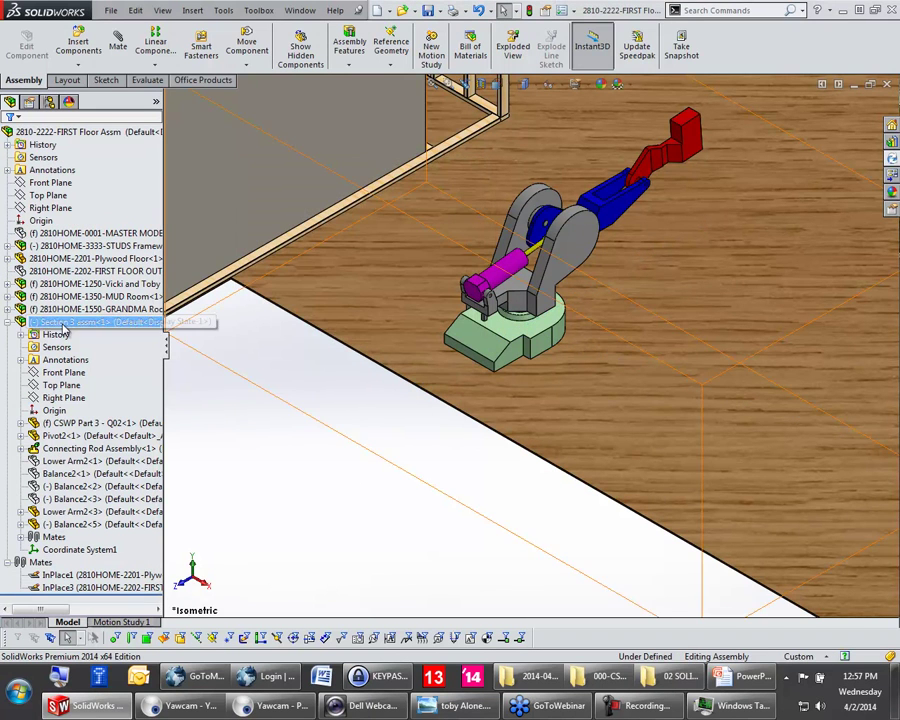
Step: Delete the Section 3 assm component from the floor assembly
click(90, 322)
key(Delete)
click(446, 192)
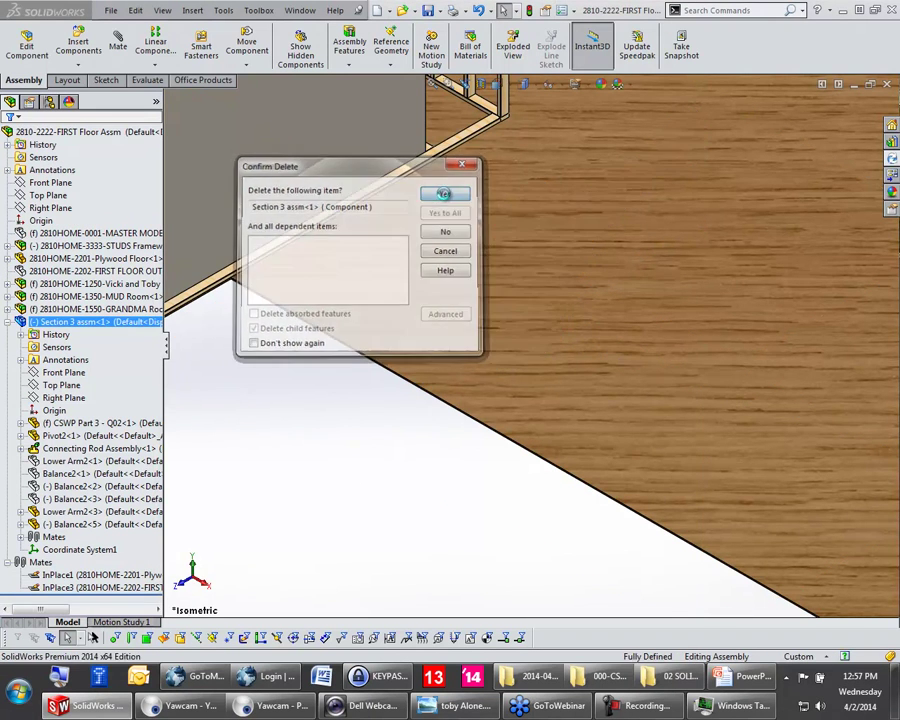
Step: Copy the 30 x 80 Interior Door from the Grandma room twice into the floor assembly, placing both copies outside the floor's edge
key(f)
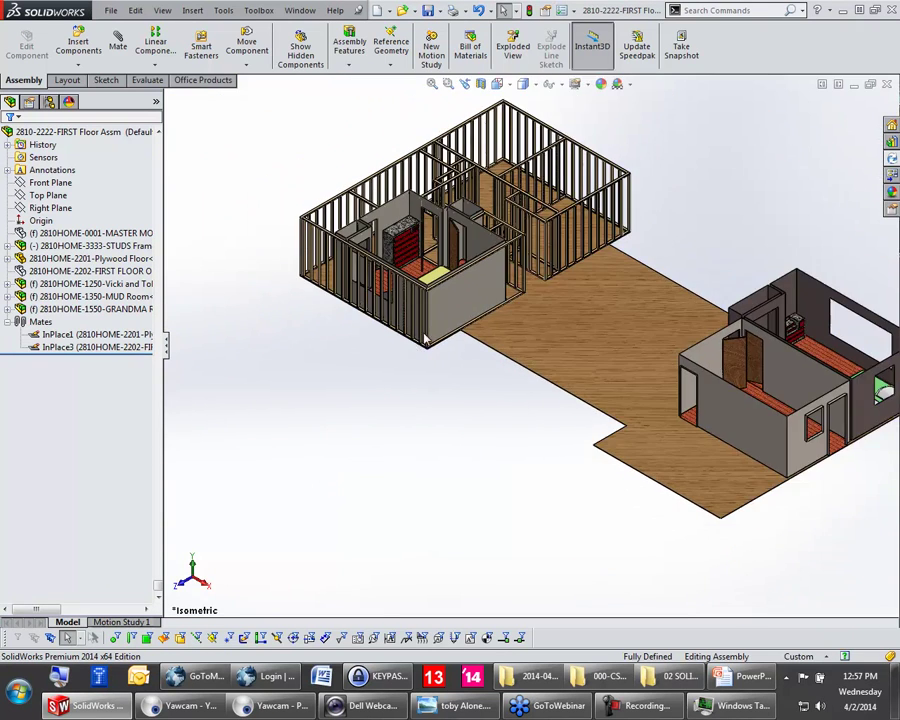
scroll(452, 201, down, 4)
drag(470, 263, 562, 504)
right_drag(516, 510, 781, 515)
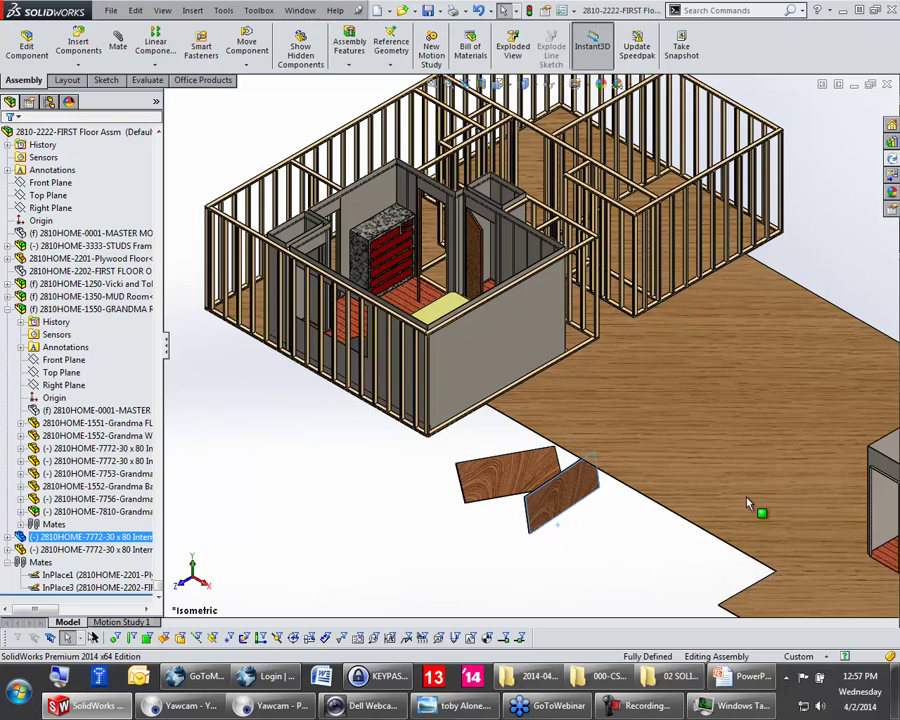
click(580, 550)
Step: Add a Coincident mate between the first copied door's long bottom edge face and the plywood floor surface
scroll(586, 540, down, 9)
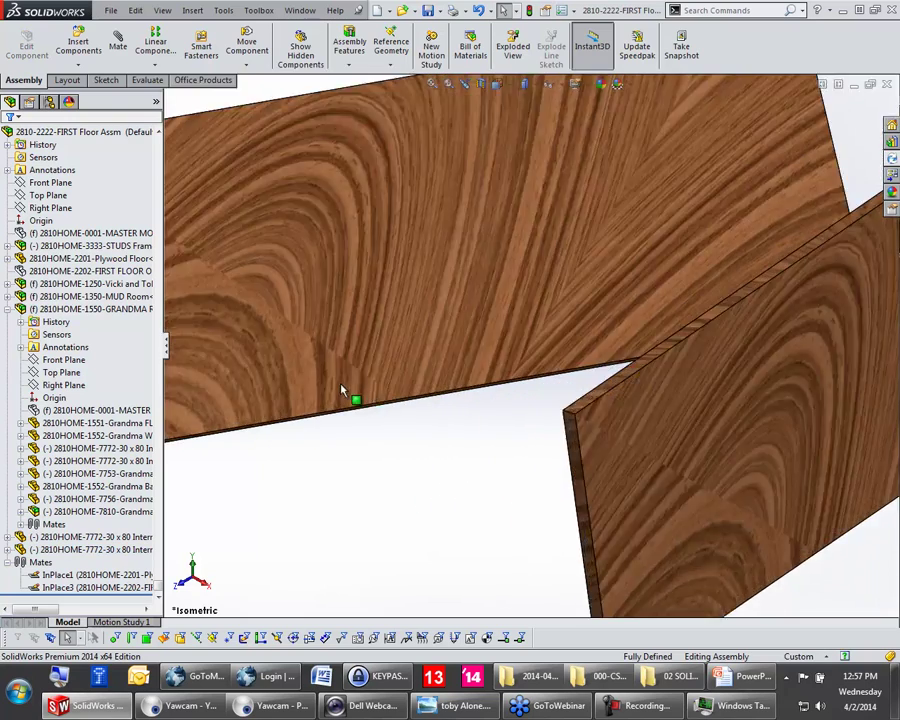
scroll(458, 416, down, 8)
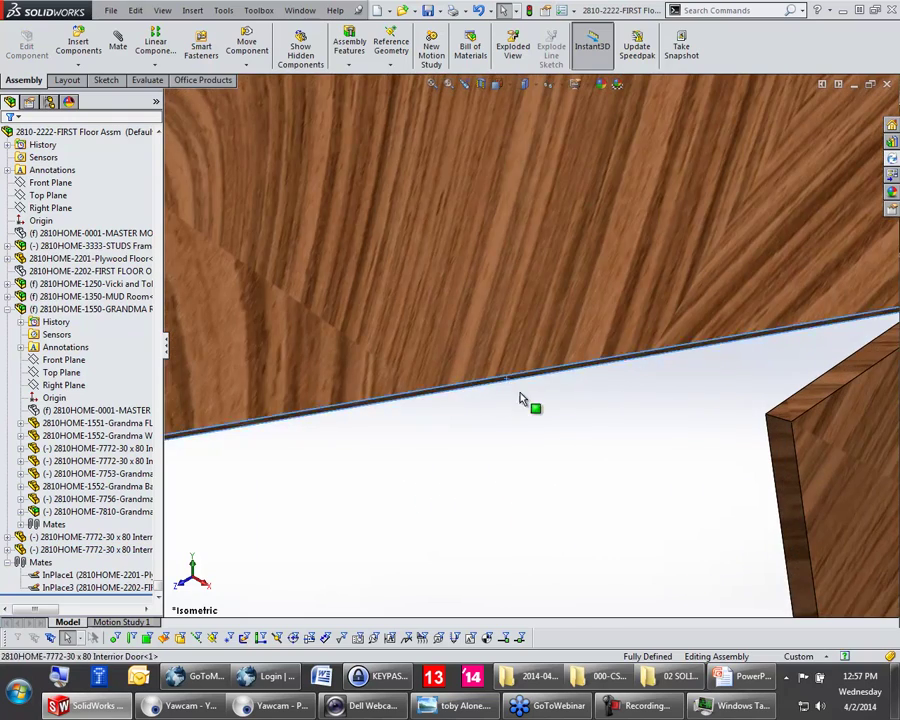
click(520, 400)
scroll(520, 400, up, 10)
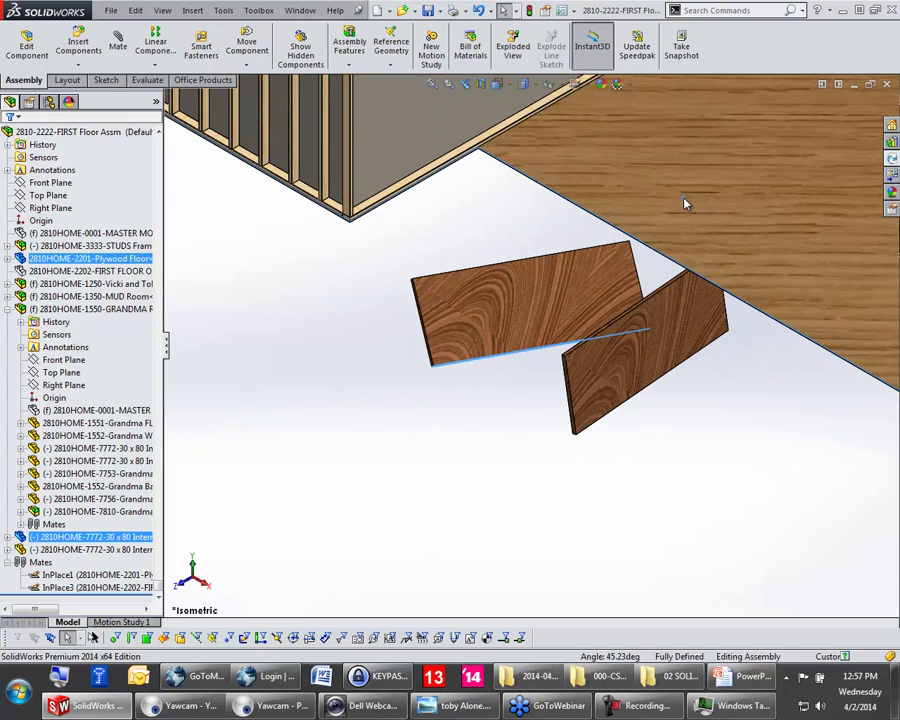
ctrl+click(685, 204)
click(729, 189)
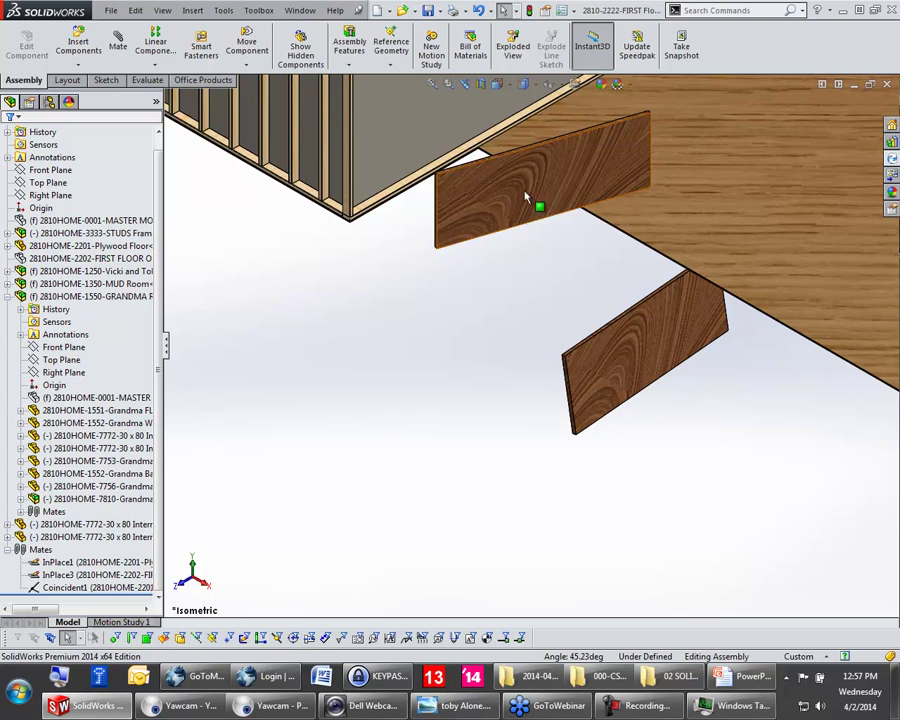
Step: Add a Distance mate of 40 inches between the Grandma room wall and the first door's face, and slide the door onto the floor
scroll(525, 197, down, 4)
click(358, 161)
ctrl+click(455, 245)
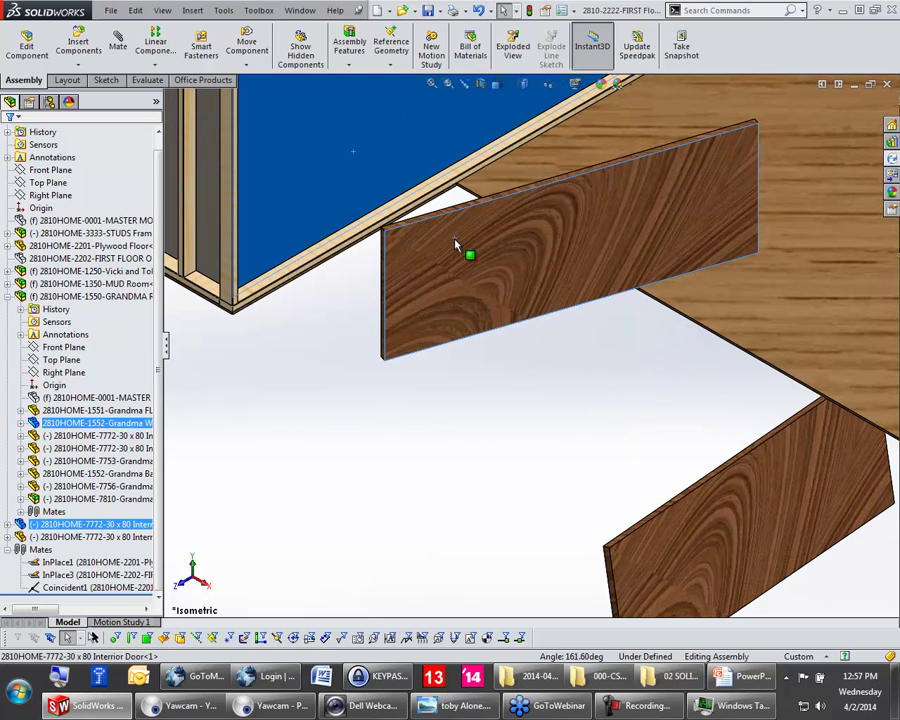
click(562, 224)
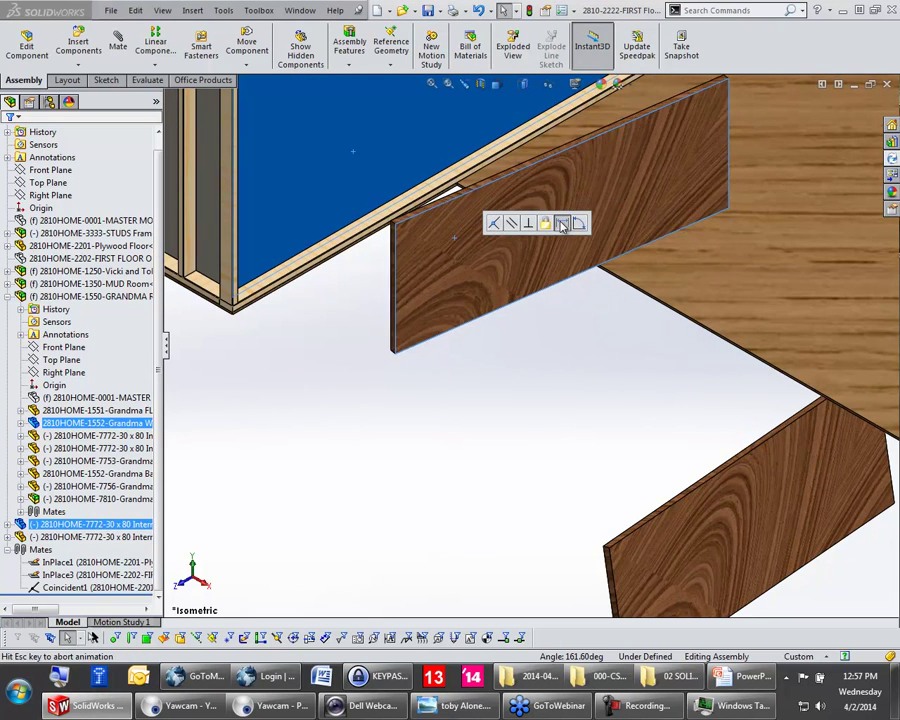
text(40)
key(Return)
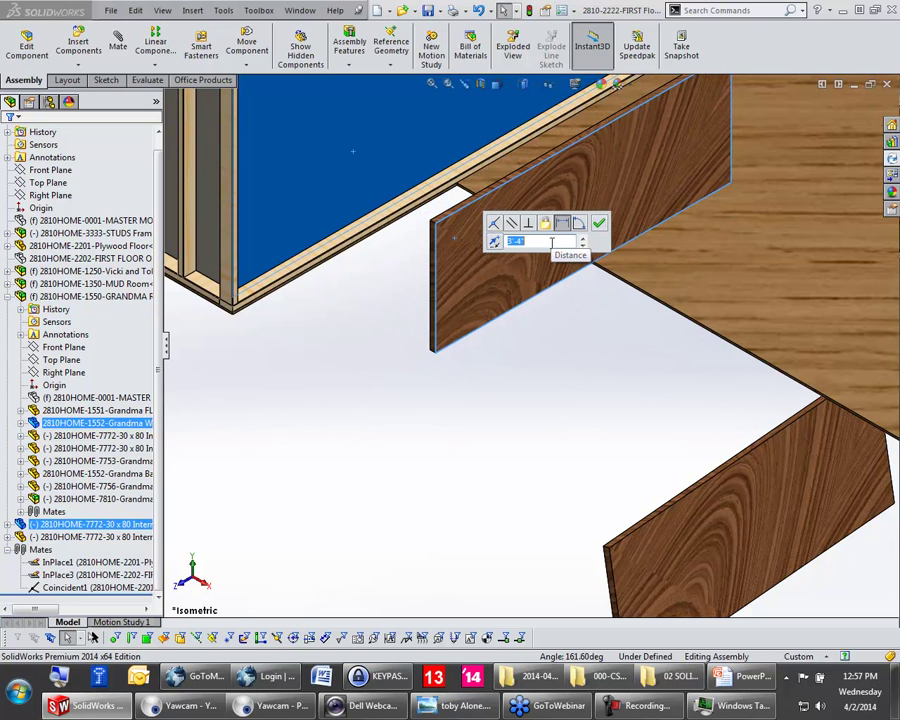
click(599, 223)
drag(537, 255, 723, 165)
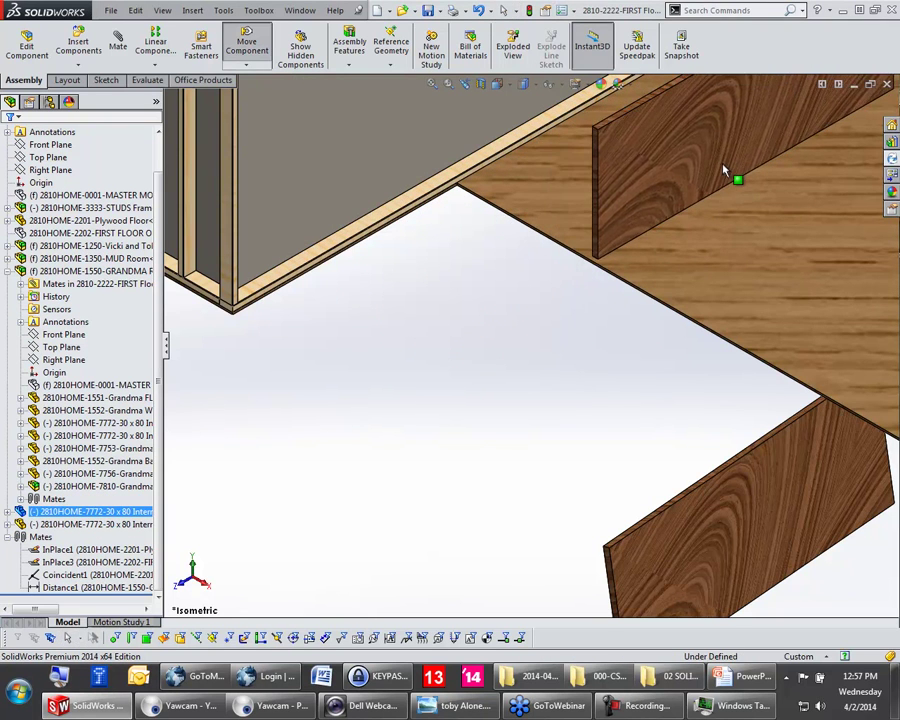
Step: Try a Coincident mate between the second door's lower long edge face and the plywood floor, and undo it
scroll(755, 343, up, 4)
scroll(752, 425, down, 3)
right_drag(517, 437, 632, 455)
scroll(632, 455, down, 5)
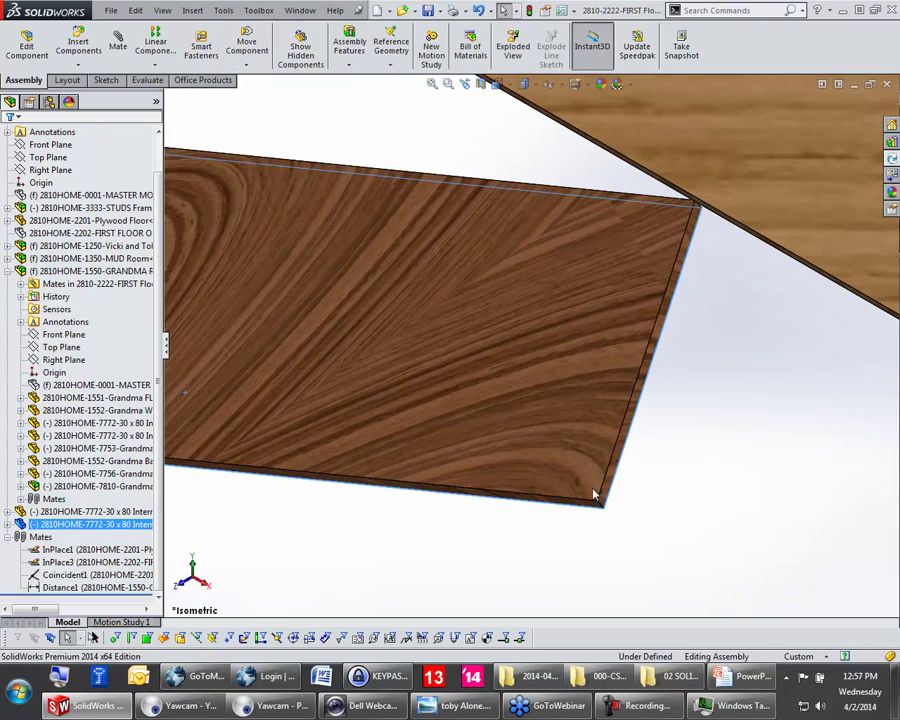
click(591, 505)
scroll(621, 517, up, 5)
ctrl+click(613, 226)
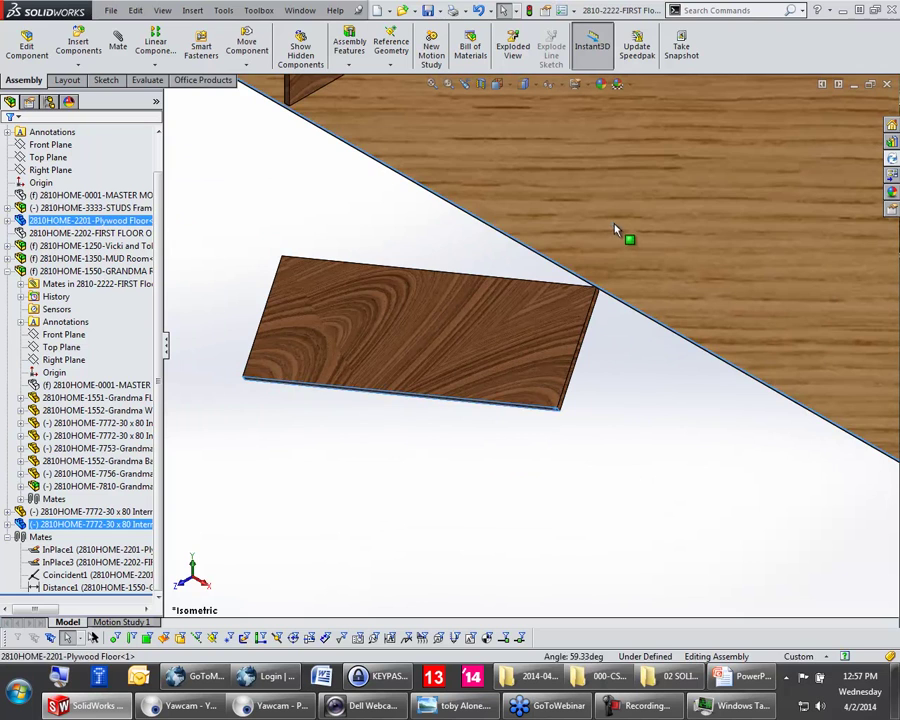
click(651, 210)
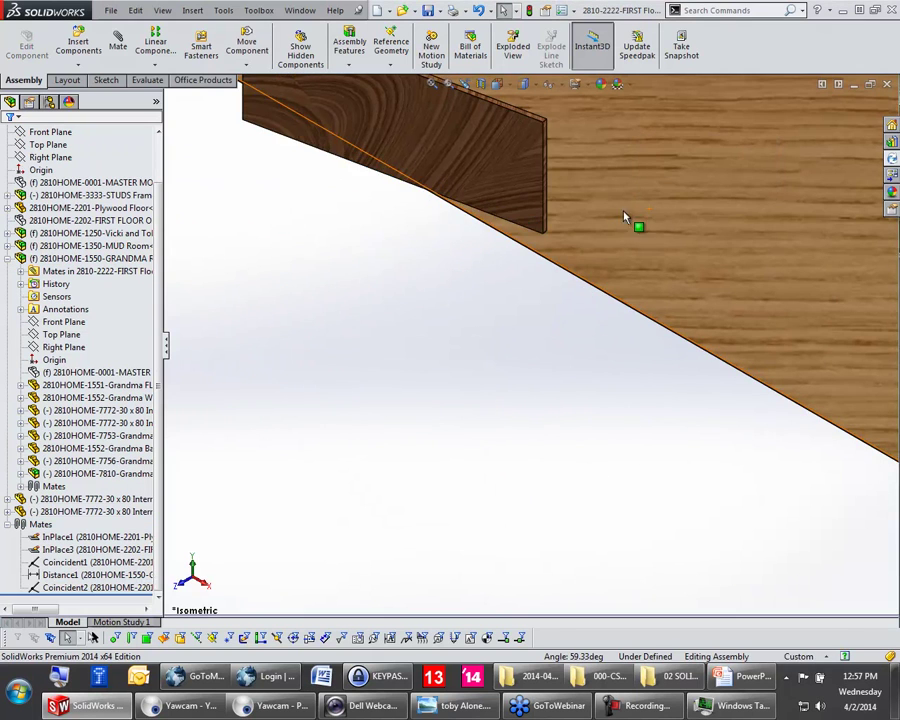
scroll(530, 217, up, 3)
ctrl+middle_drag(518, 230, 526, 305)
scroll(527, 310, down, 2)
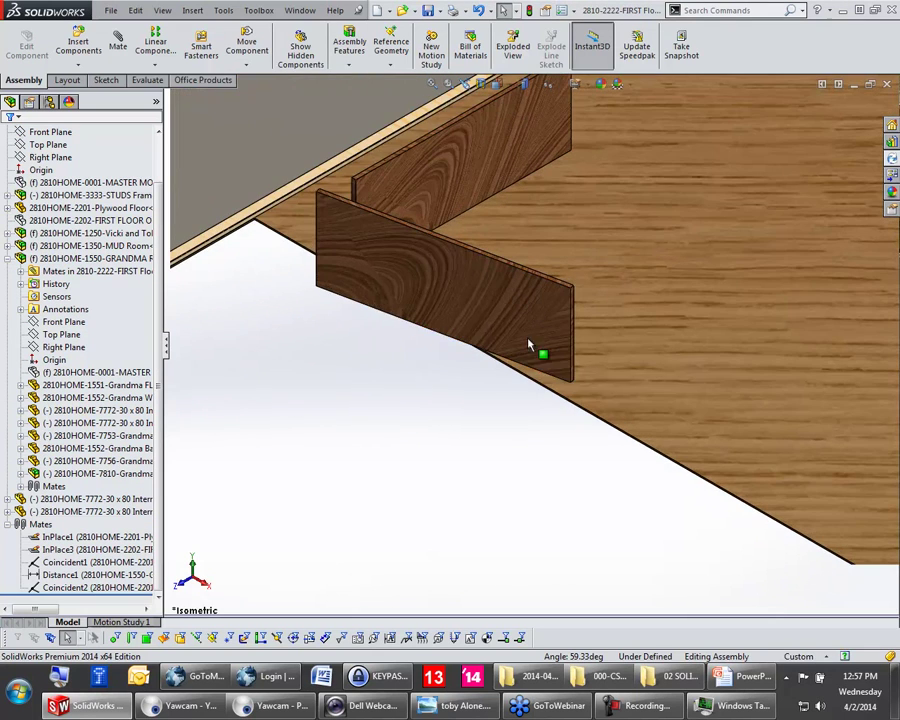
key(ctrl+z)
Step: Try a Coincident mate between the second door's opposite long edge face and the plywood floor, and undo it
right_drag(436, 390, 472, 200)
click(488, 409)
scroll(492, 332, down, 3)
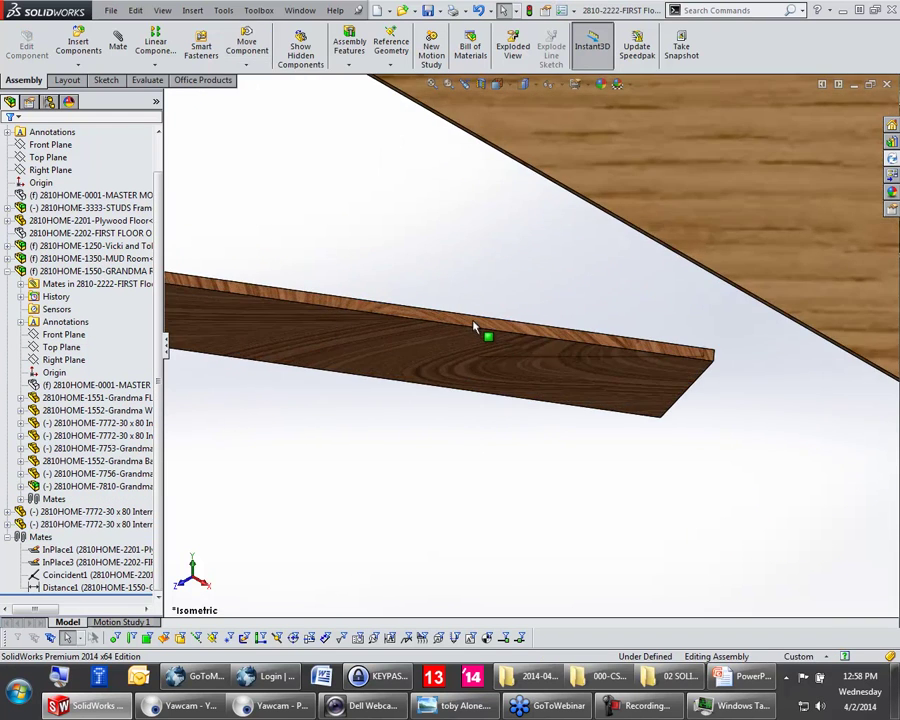
click(474, 326)
ctrl+click(670, 212)
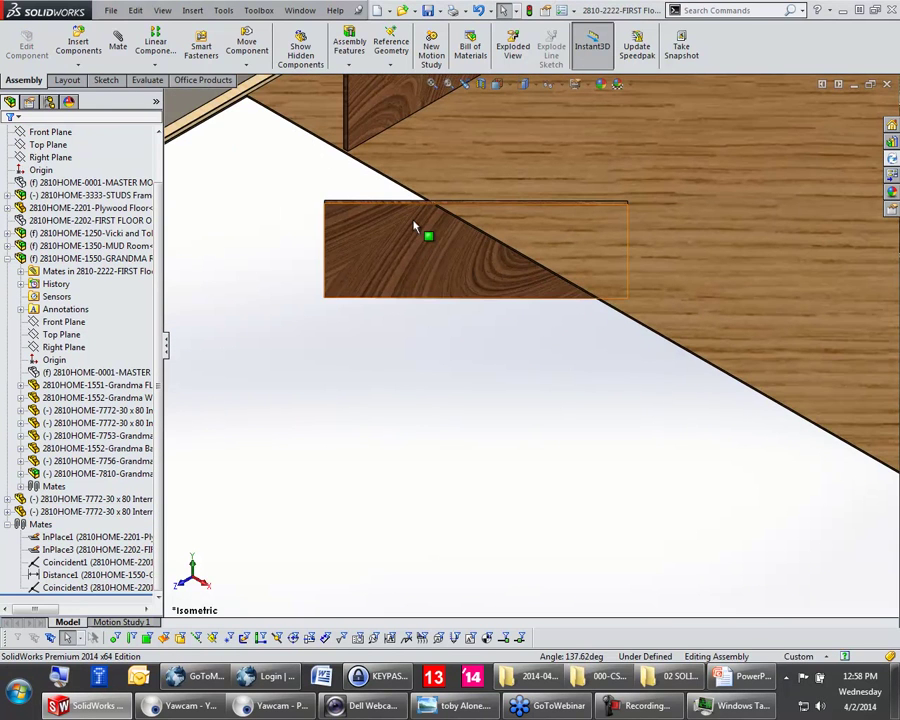
scroll(470, 350, down, 3)
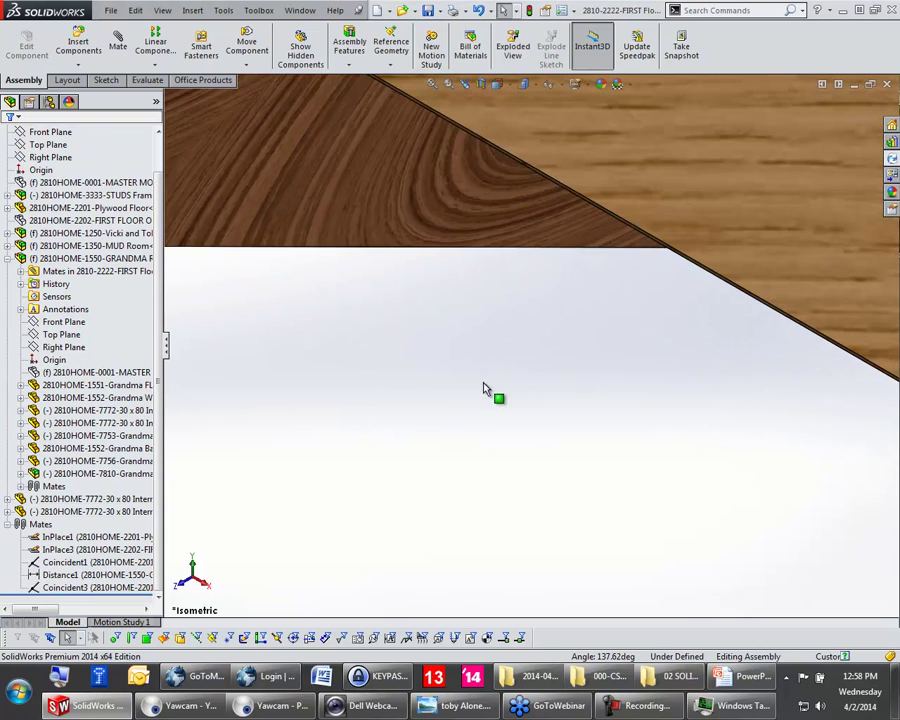
middle_drag(485, 390, 482, 364)
scroll(484, 370, up, 3)
key(ctrl+z)
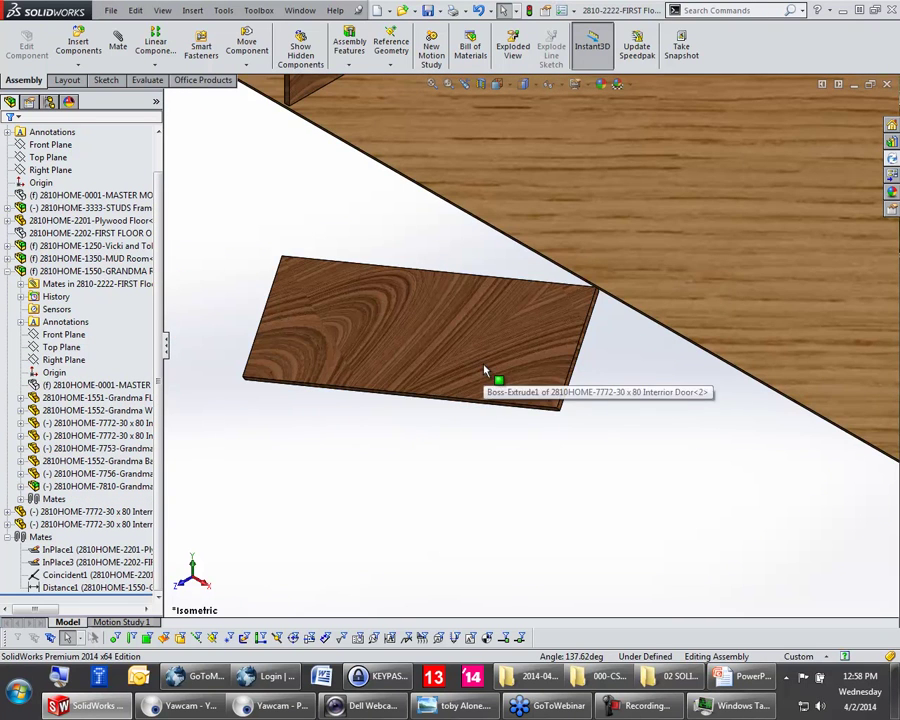
Step: Add a Coincident mate between the second door's lower long edge face and the plywood floor surface
scroll(552, 405, down, 1)
scroll(553, 410, down, 2)
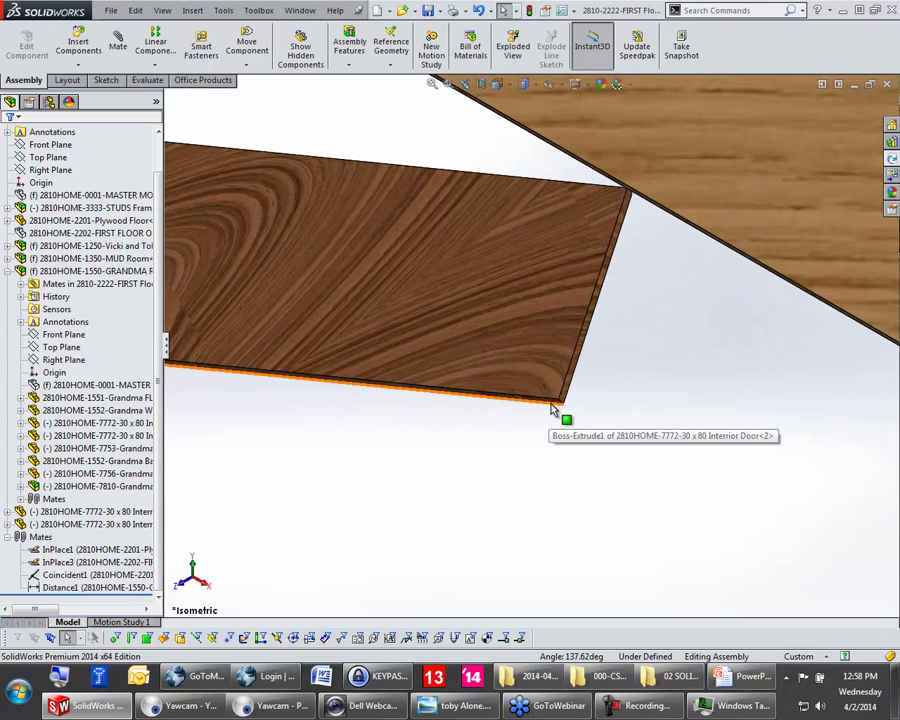
click(553, 410)
scroll(574, 400, up, 5)
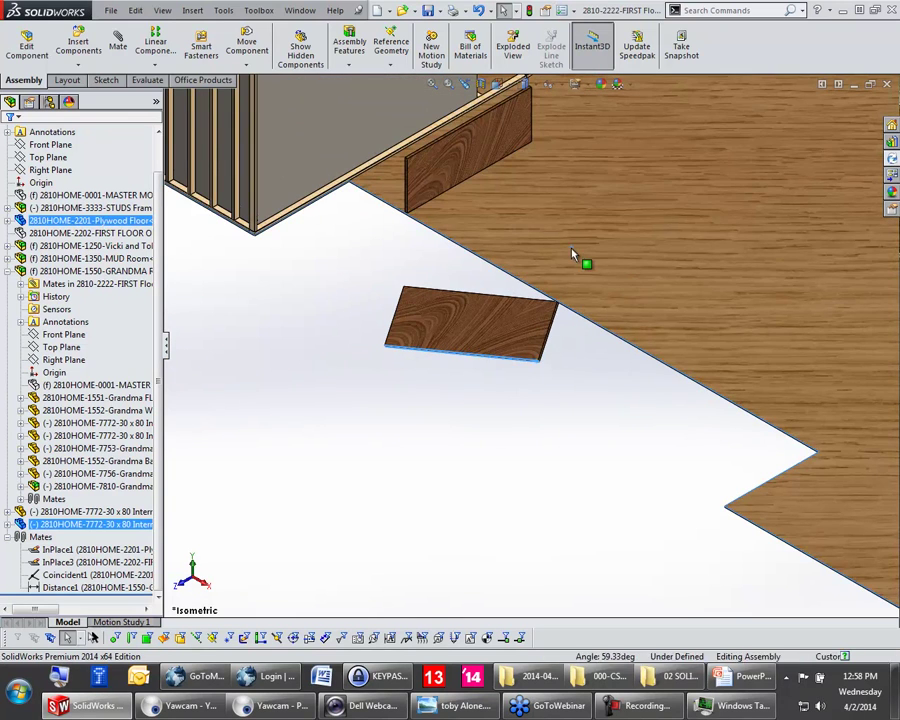
ctrl+click(584, 260)
click(611, 234)
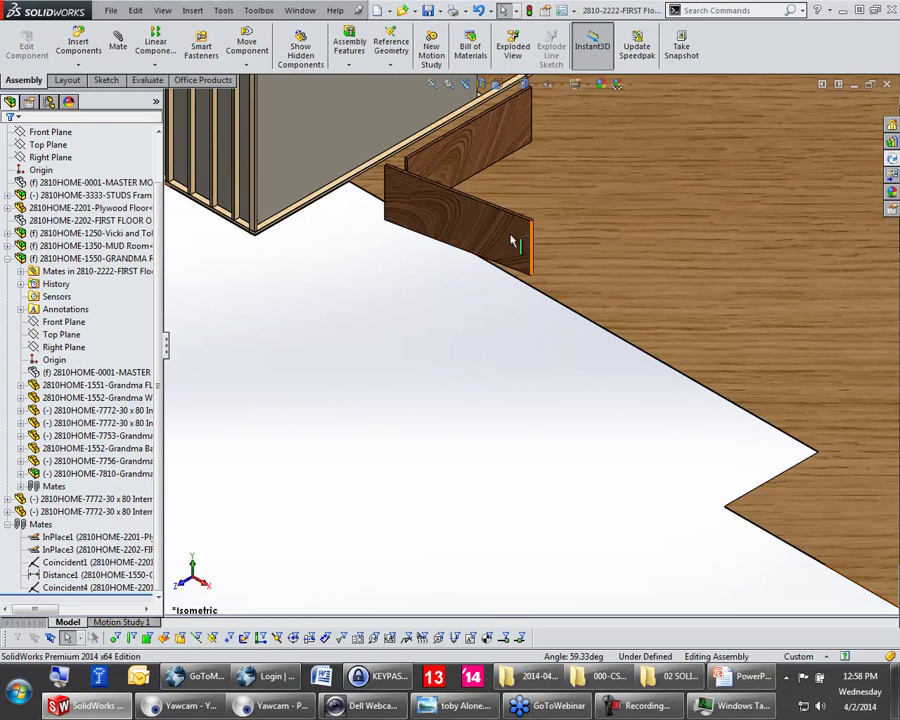
Step: Move the second door onto the floor and add a 5'-0" Distance mate between its face and the plywood floor's side face
drag(494, 234, 641, 205)
scroll(585, 323, down, 4)
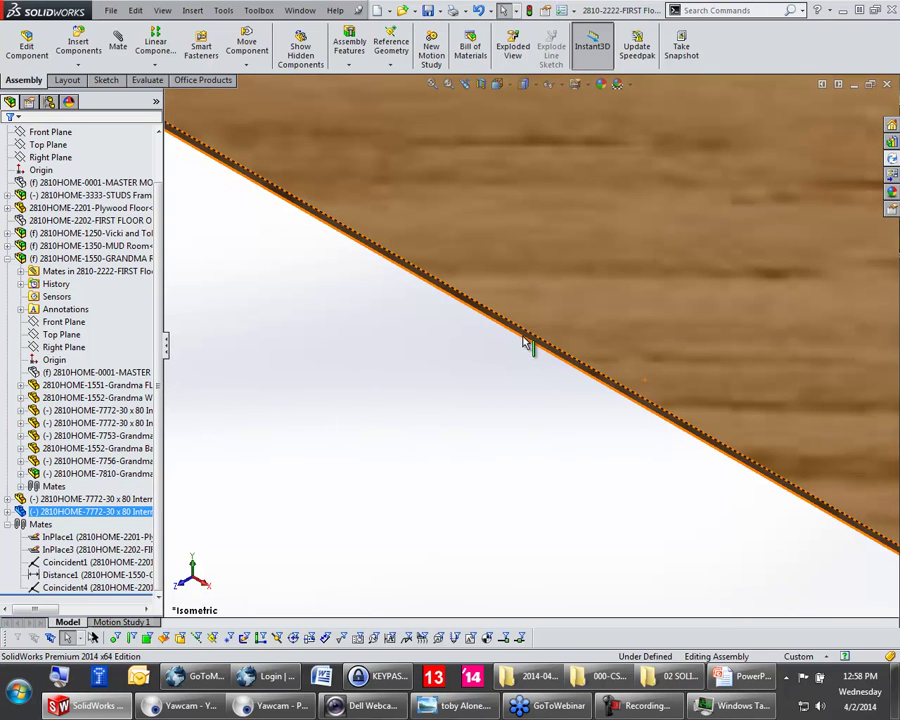
ctrl+click(529, 344)
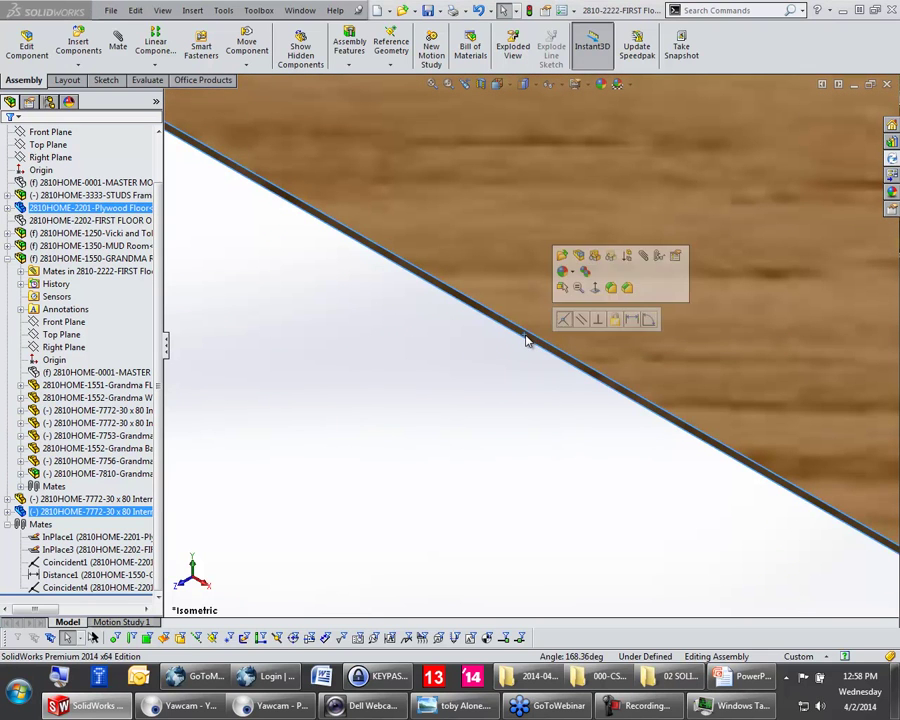
click(632, 320)
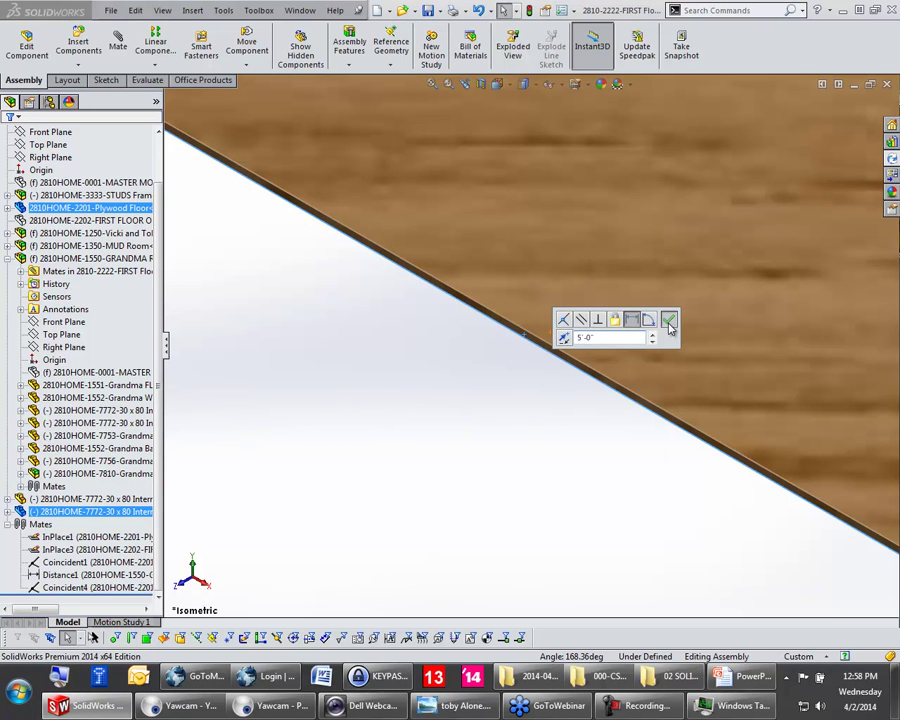
click(669, 321)
scroll(462, 300, up, 5)
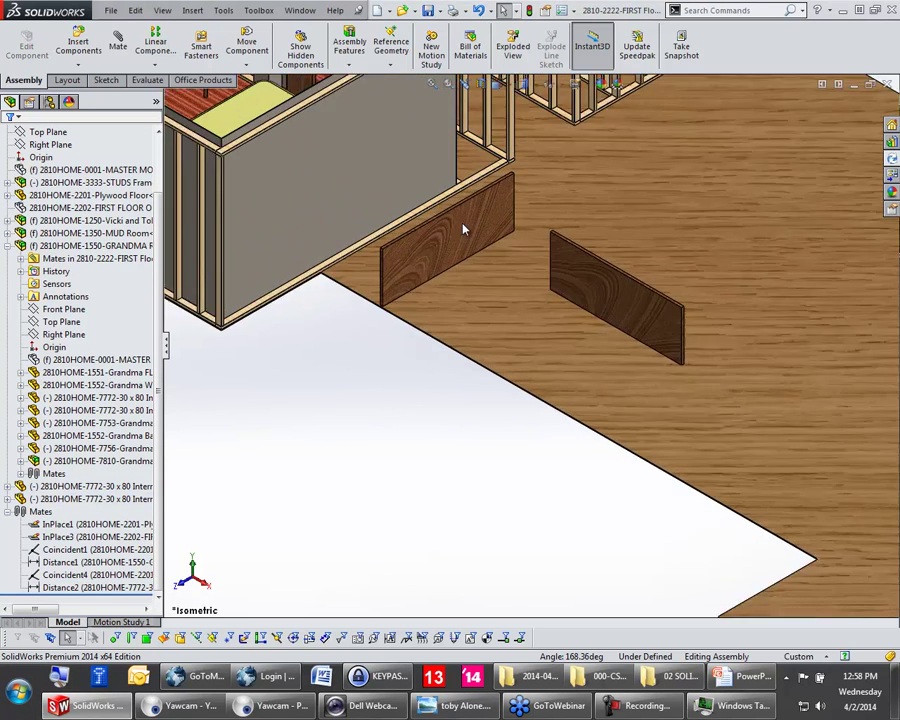
Step: Slide both interior doors along the floor to test their movement, leaving the second door's end close to the first door's face
scroll(463, 230, down, 3)
mouse_move(610, 289)
mouse_down()
mouse_move(539, 255)
mouse_move(613, 283)
mouse_up()
drag(442, 261, 530, 242)
click(638, 320)
mouse_move(638, 320)
mouse_down()
mouse_move(612, 302)
mouse_move(639, 321)
mouse_up()
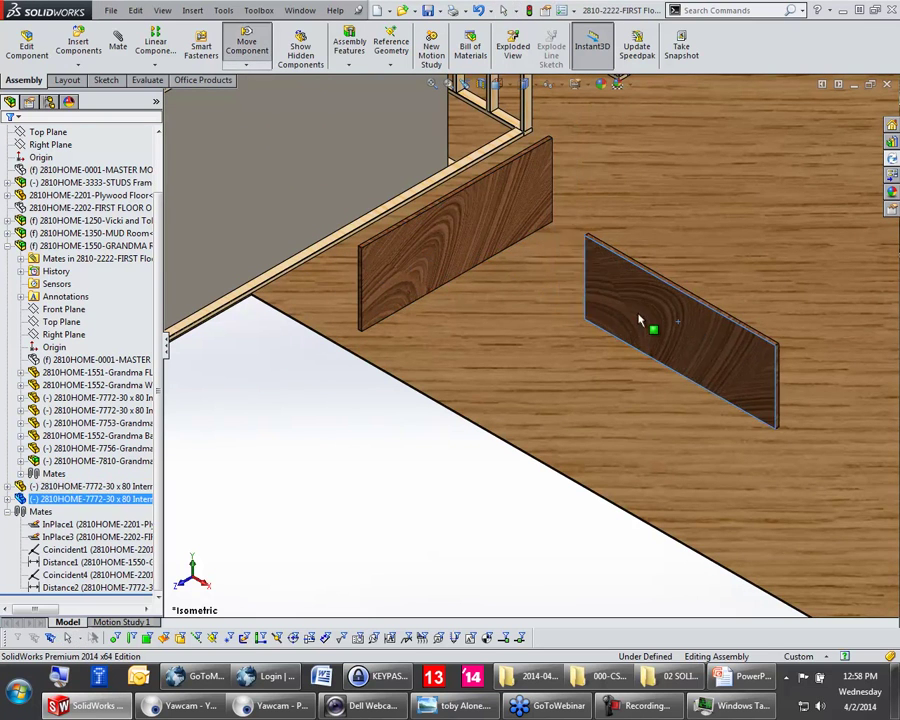
click(389, 394)
scroll(410, 310, down, 2)
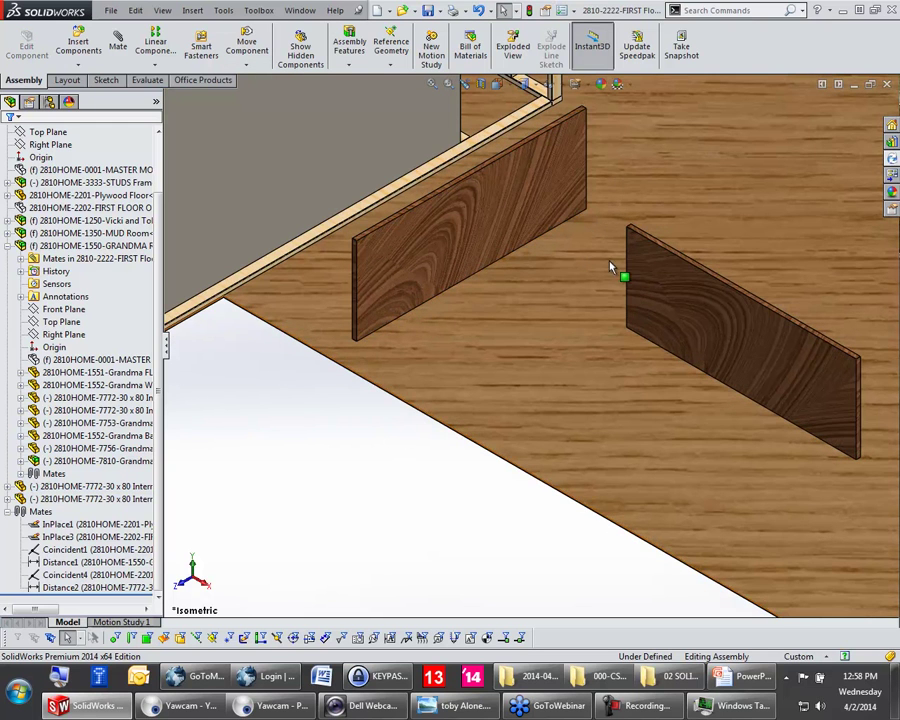
drag(449, 243, 446, 246)
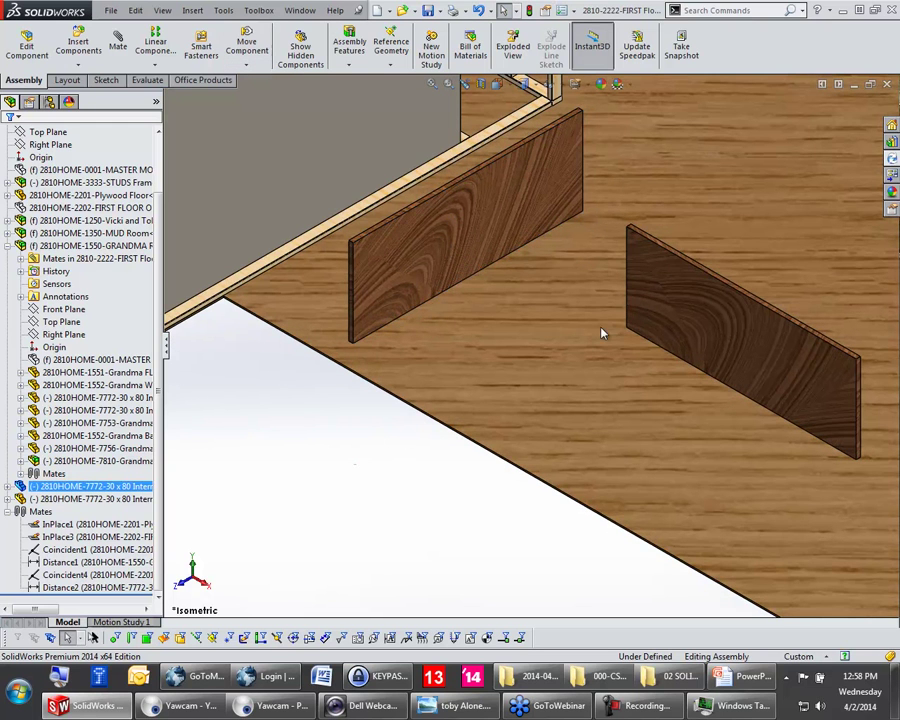
drag(663, 291, 480, 206)
click(420, 228)
drag(420, 228, 408, 262)
click(406, 454)
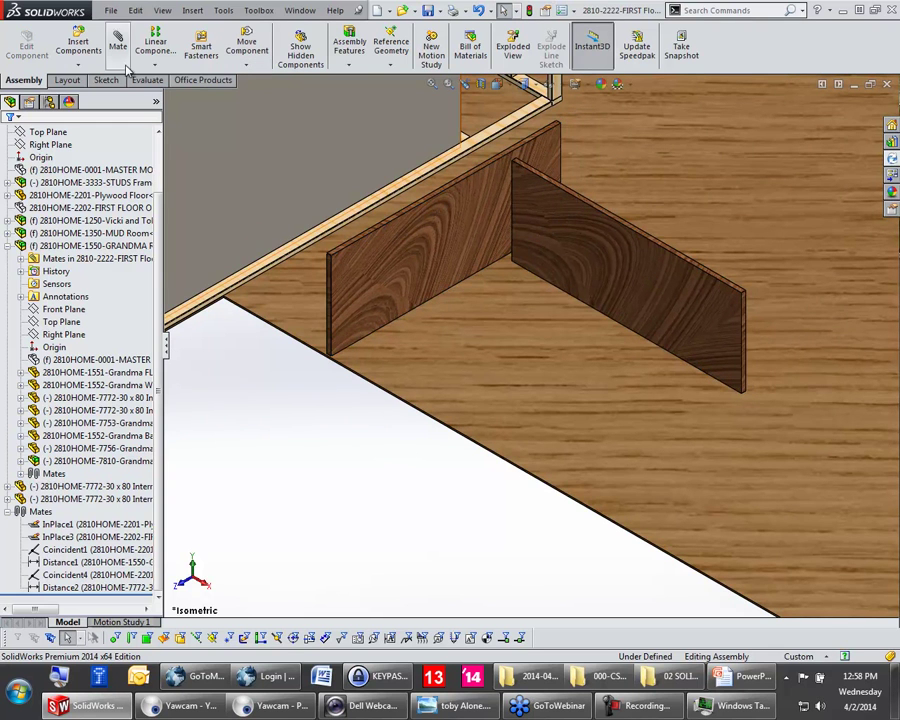
Step: Add a Linear/Linear Coupler mate with a 1" : 1" ratio between the two doors' lower long edges and try moving the first door
key(s)
click(343, 410)
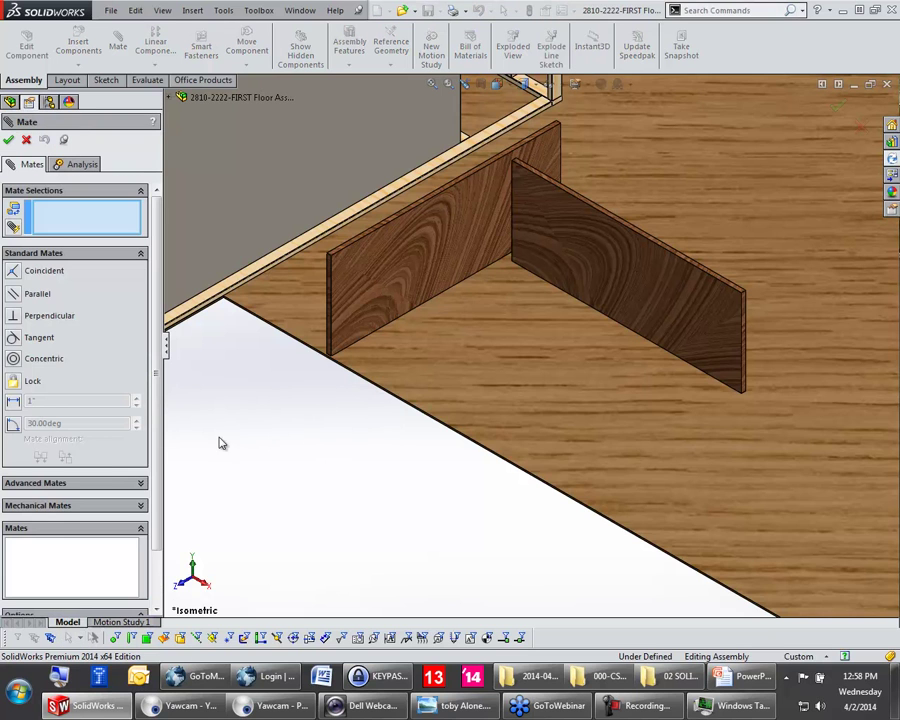
click(70, 483)
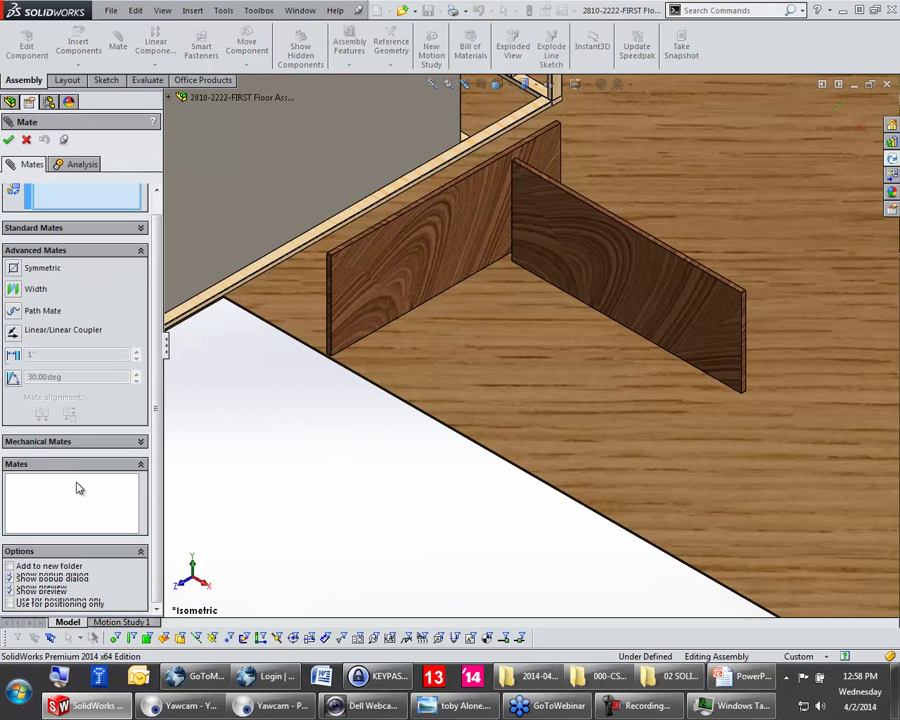
click(13, 330)
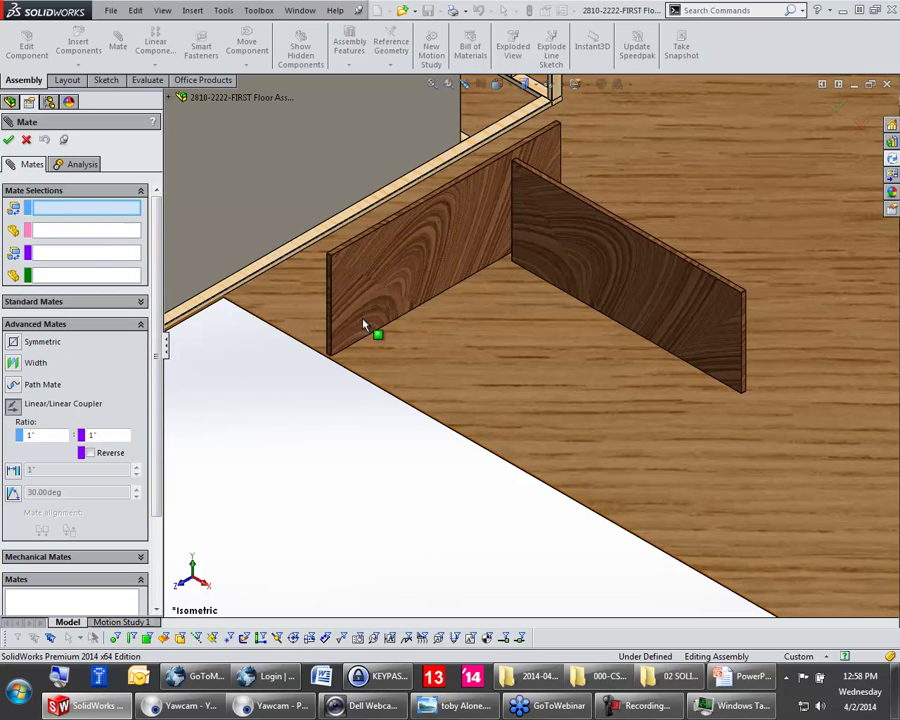
click(369, 343)
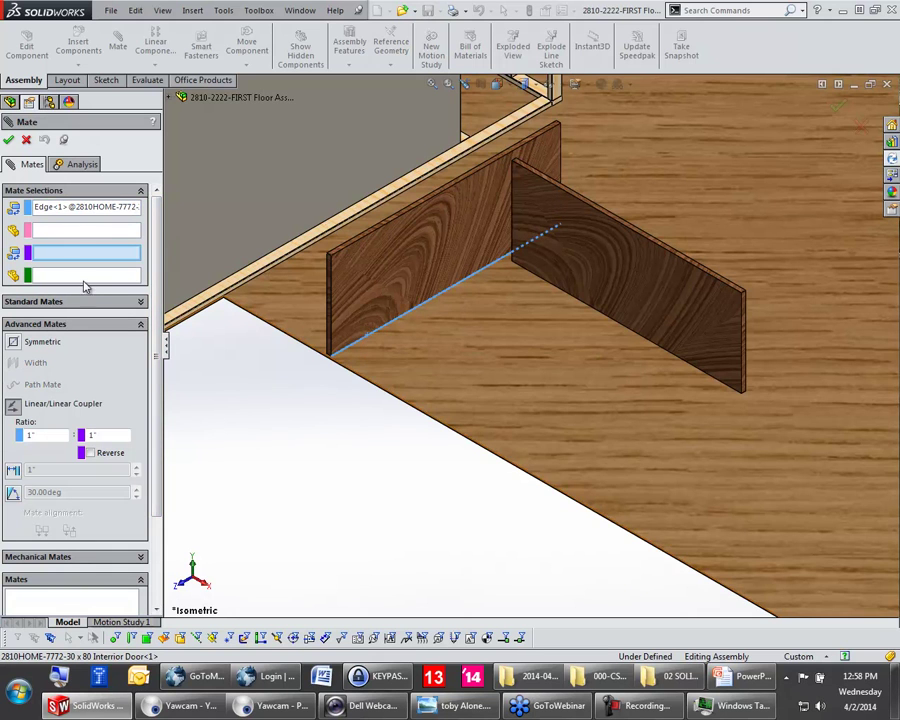
click(655, 347)
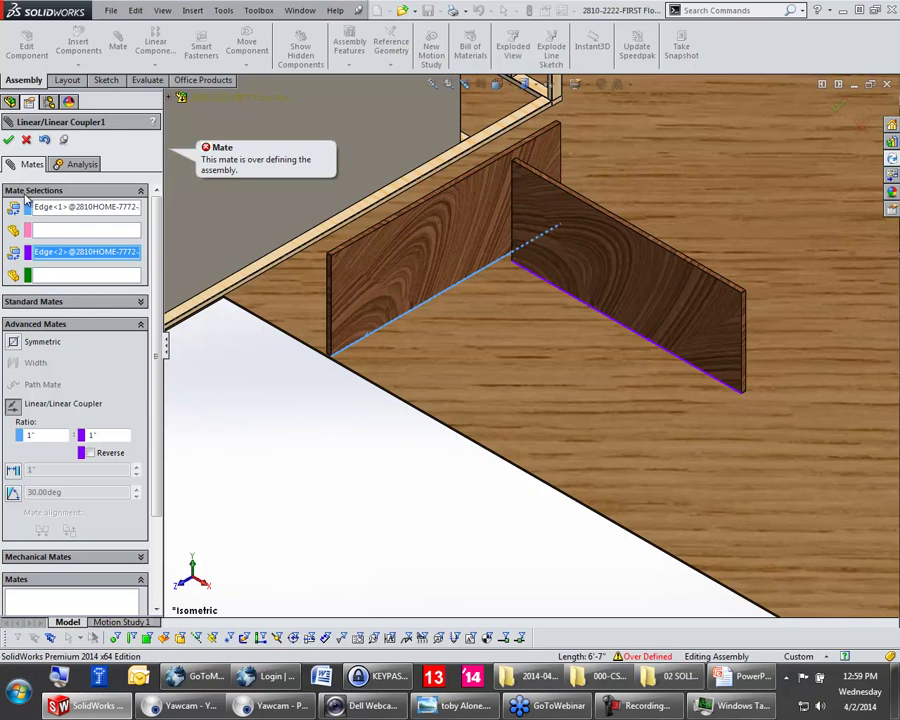
click(9, 140)
click(9, 140)
drag(478, 240, 432, 260)
key(Escape)
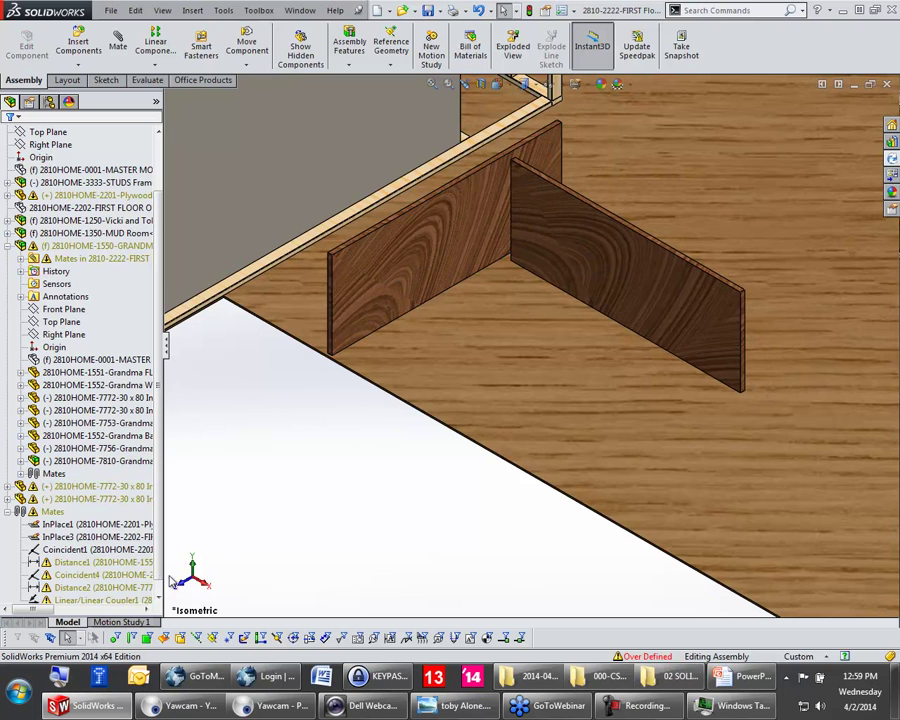
Step: Edit the Linear/Linear Coupler mate to a ratio of 1" : 1/4" and slide the first door to test the coupled movement
click(95, 600)
right_click(106, 607)
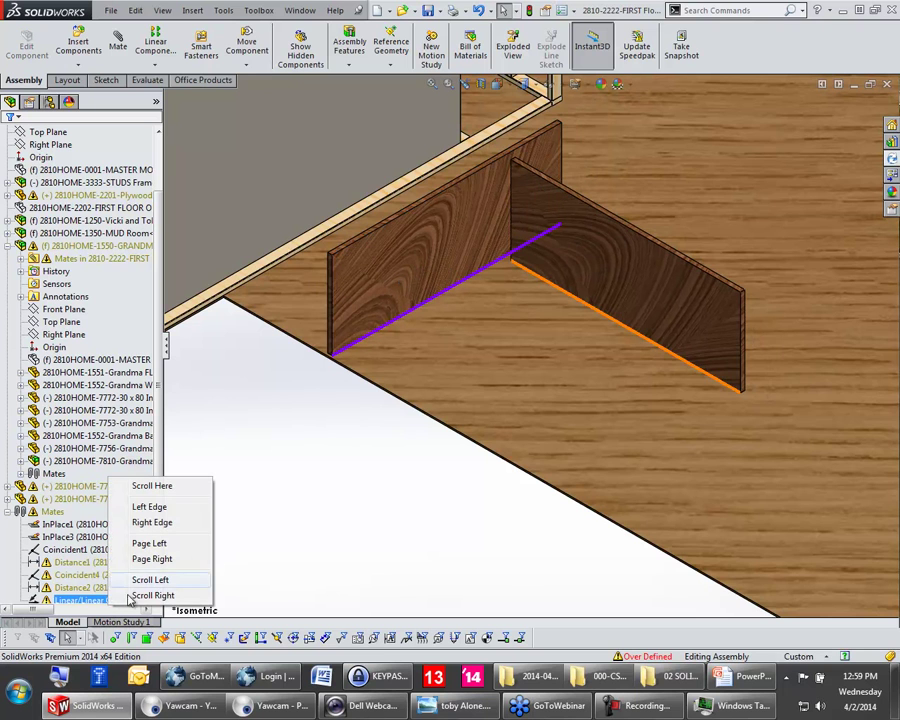
click(288, 535)
drag(160, 568, 160, 580)
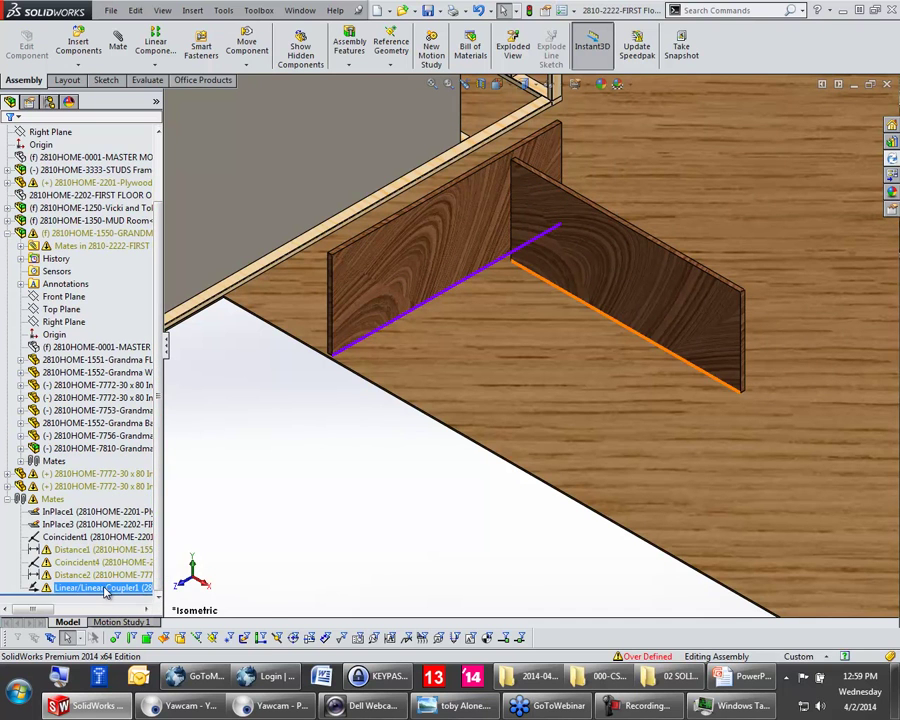
right_click(104, 590)
click(115, 452)
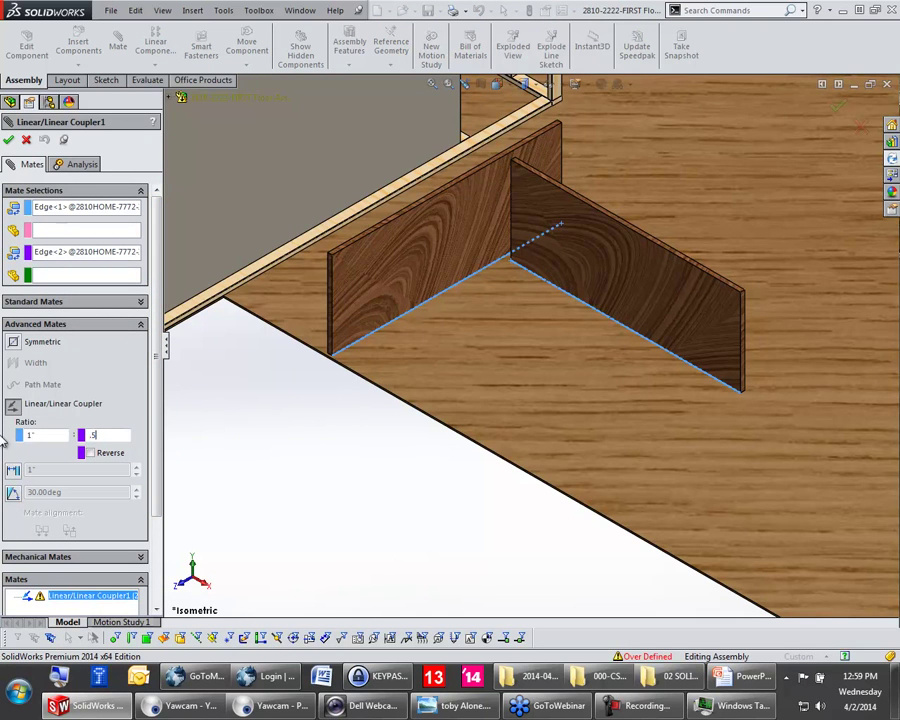
key(Return)
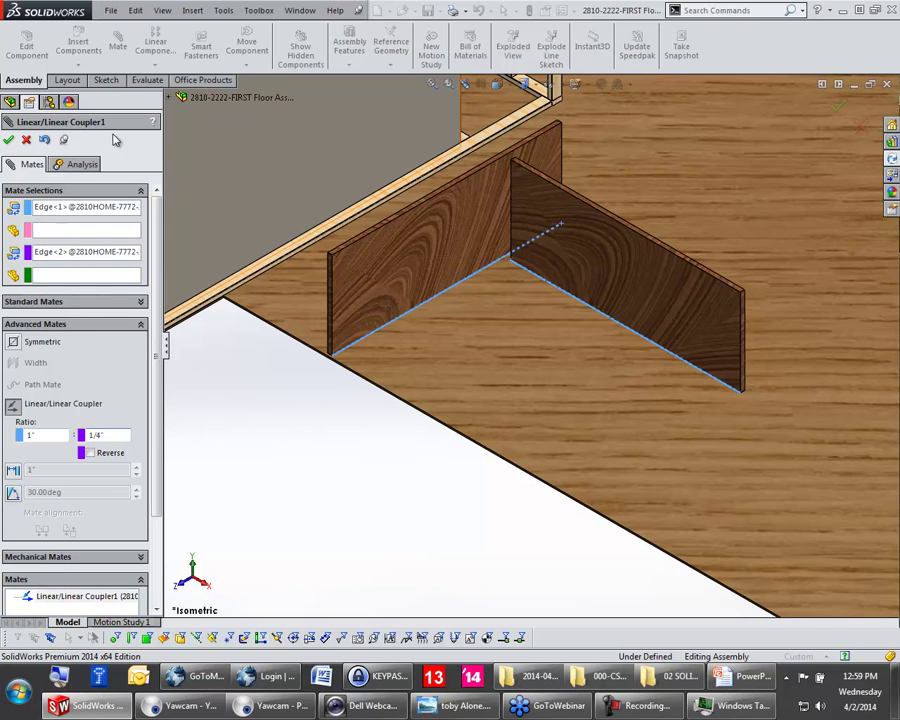
click(8, 140)
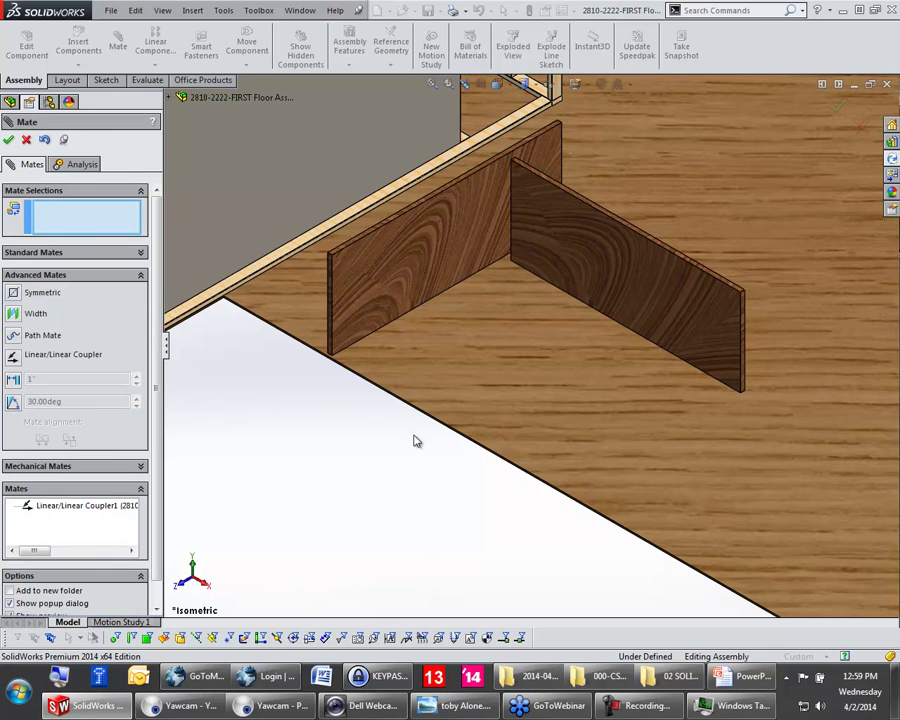
click(8, 143)
drag(378, 241, 437, 313)
click(338, 457)
Step: Start an advanced limit Distance mate between the first door's end face and the plywood floor's side face
key(s)
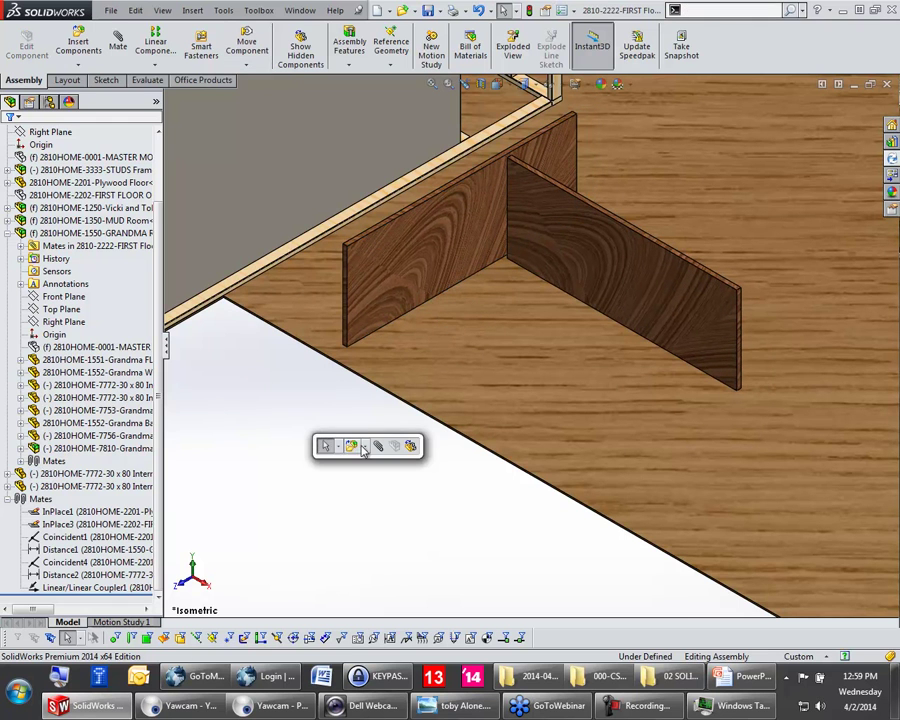
click(358, 446)
scroll(436, 306, down, 5)
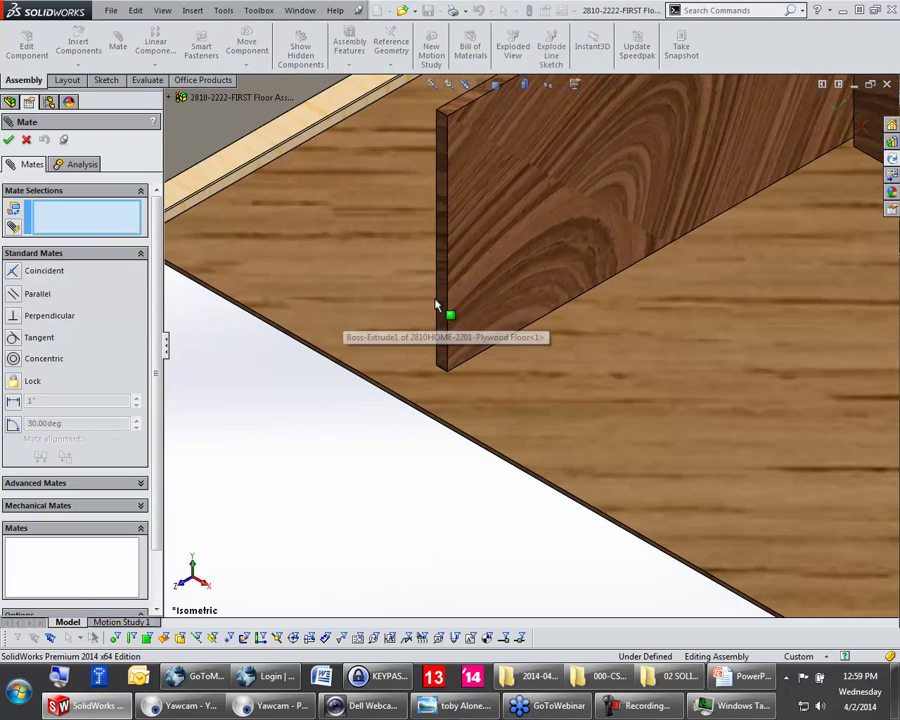
click(84, 484)
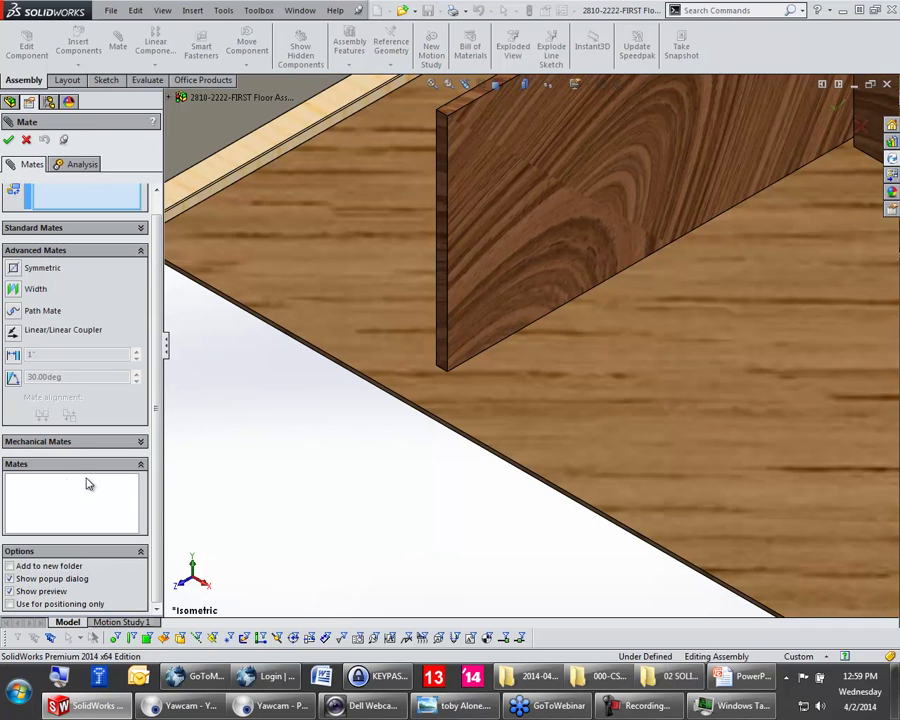
click(13, 356)
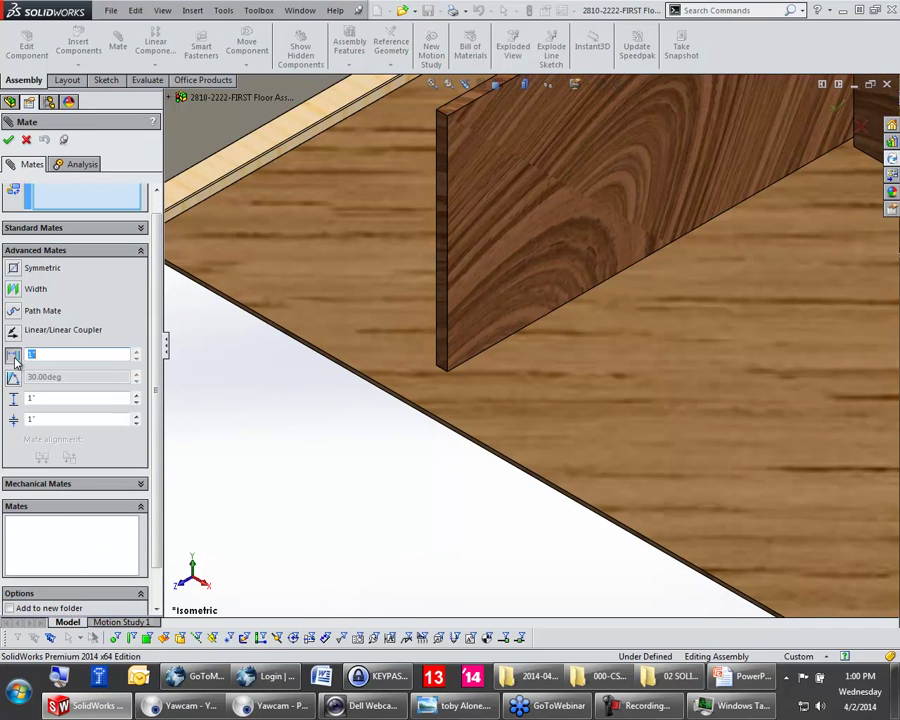
click(441, 344)
scroll(432, 406, down, 5)
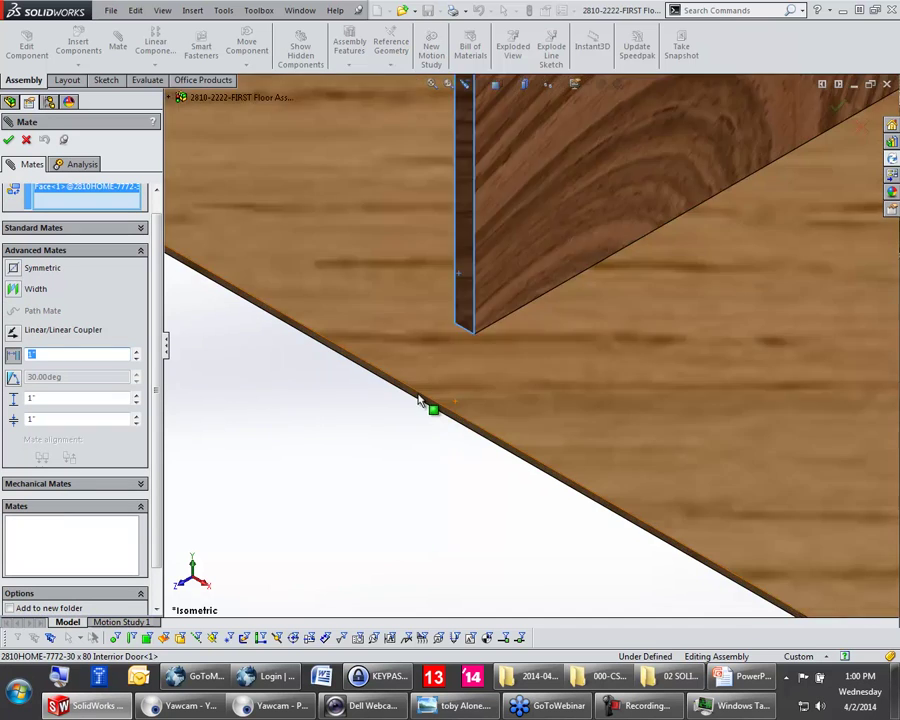
click(474, 390)
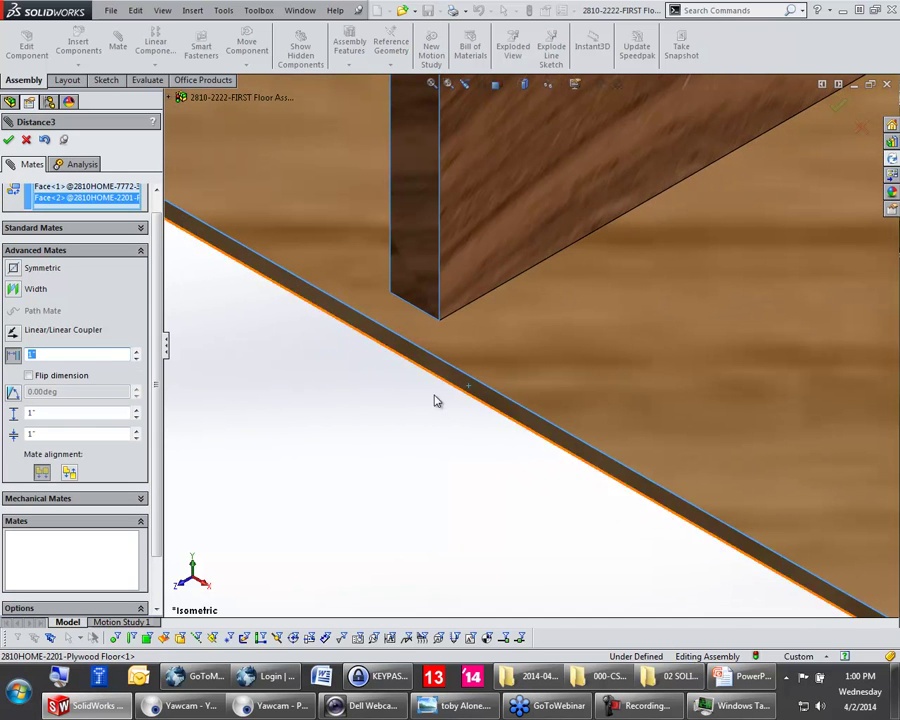
Step: Try limit mate distances of 12" and 11" and inspect where the two doors meet
scroll(538, 350, up, 8)
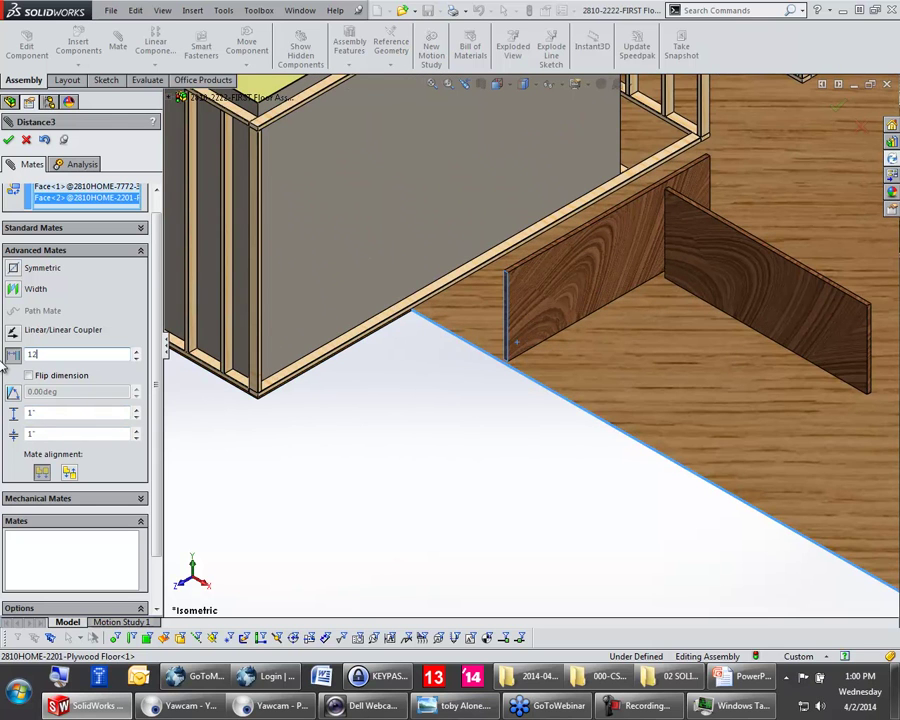
text(12)
key(Return)
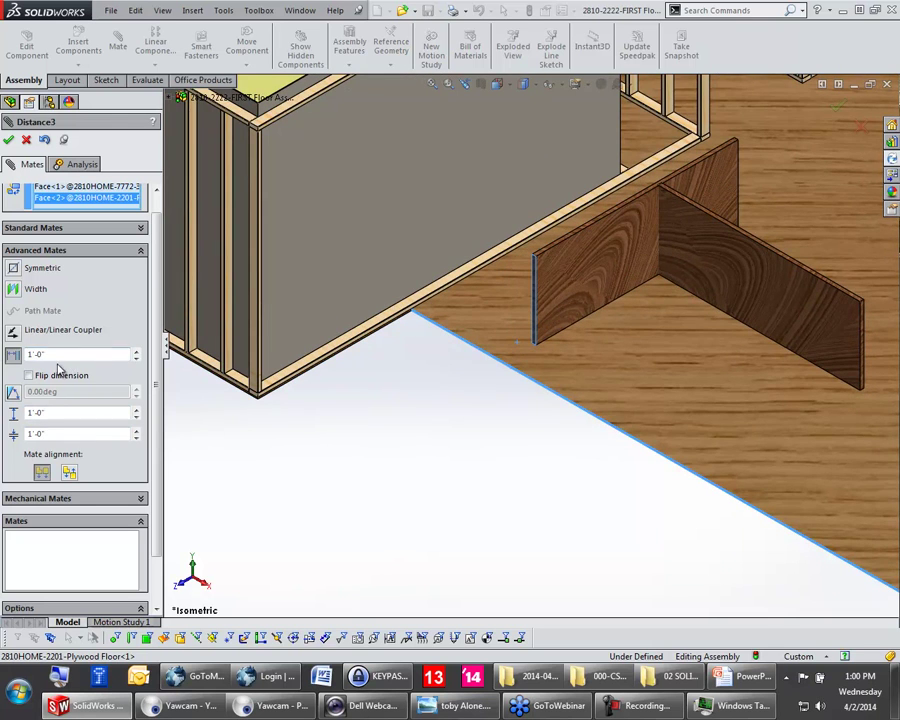
text(11)
key(Return)
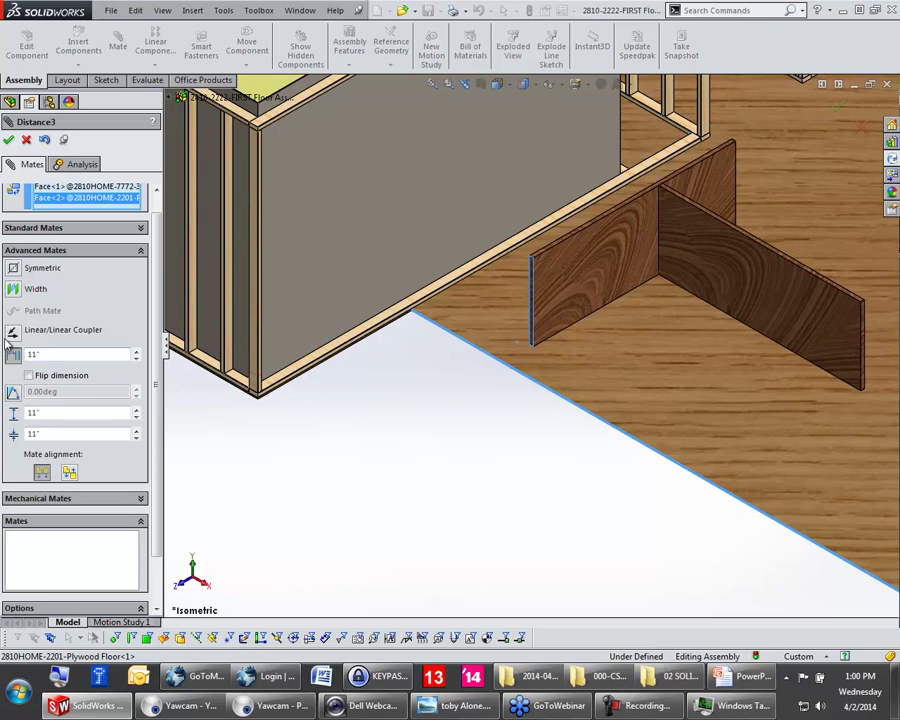
scroll(700, 200, down, 10)
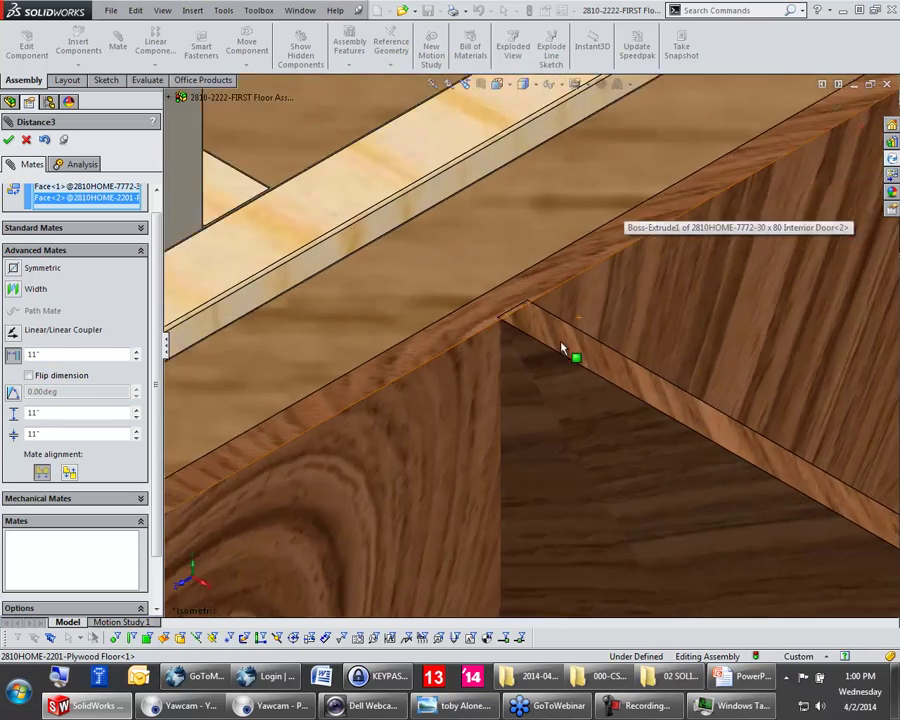
scroll(358, 510, up, 10)
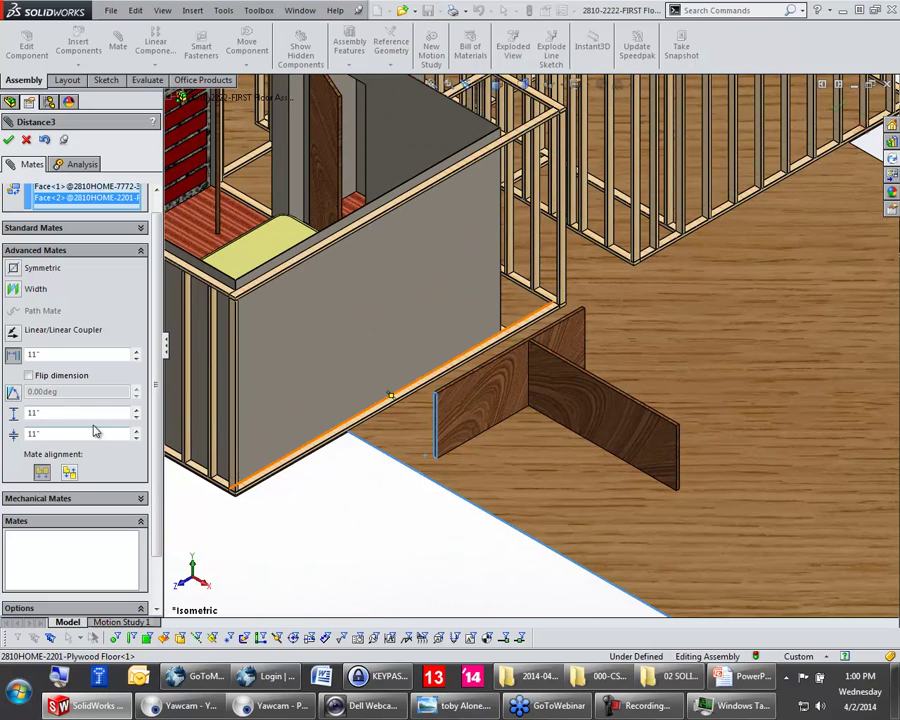
Step: Set the limit mate's distance to 10" with a 10" maximum and a 0" minimum, and accept the mate
key(Return)
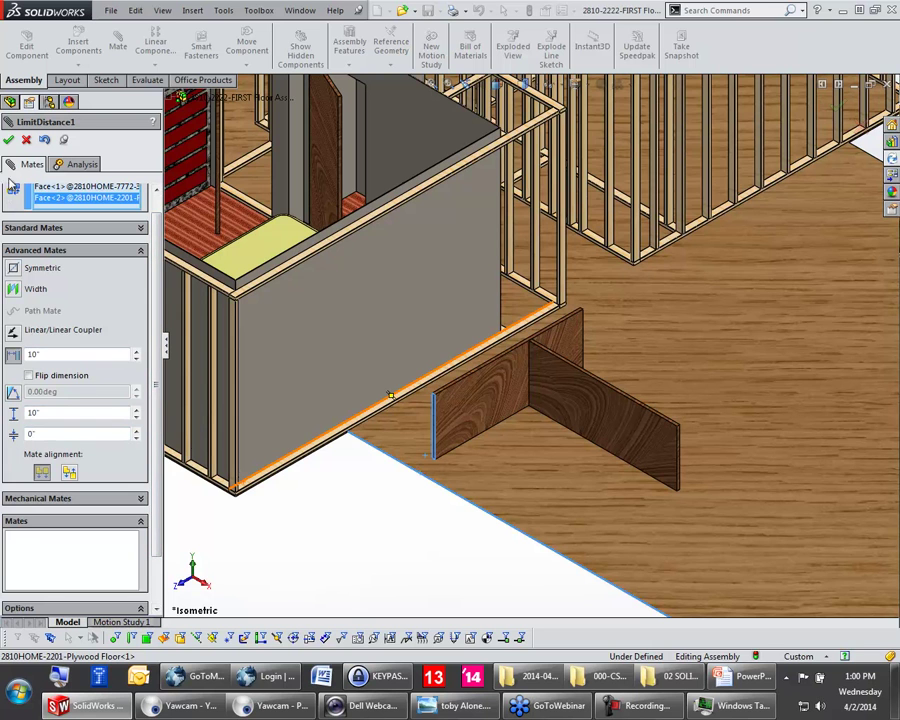
click(9, 140)
click(9, 140)
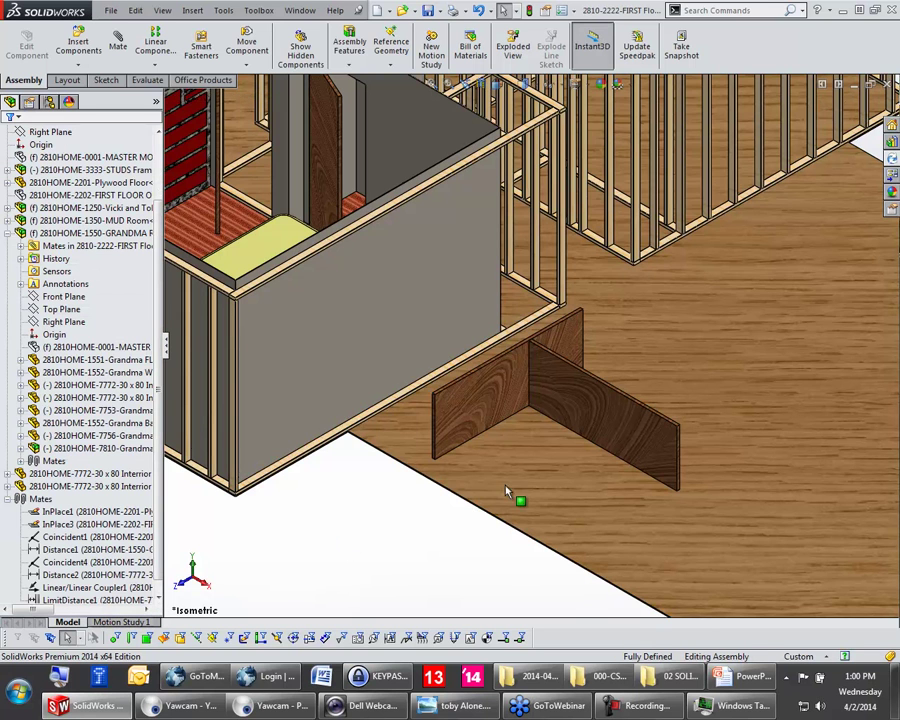
Step: Try sliding both interior doors along the floor to test the coupler and limit distance mates
scroll(513, 388, down, 5)
drag(530, 334, 353, 502)
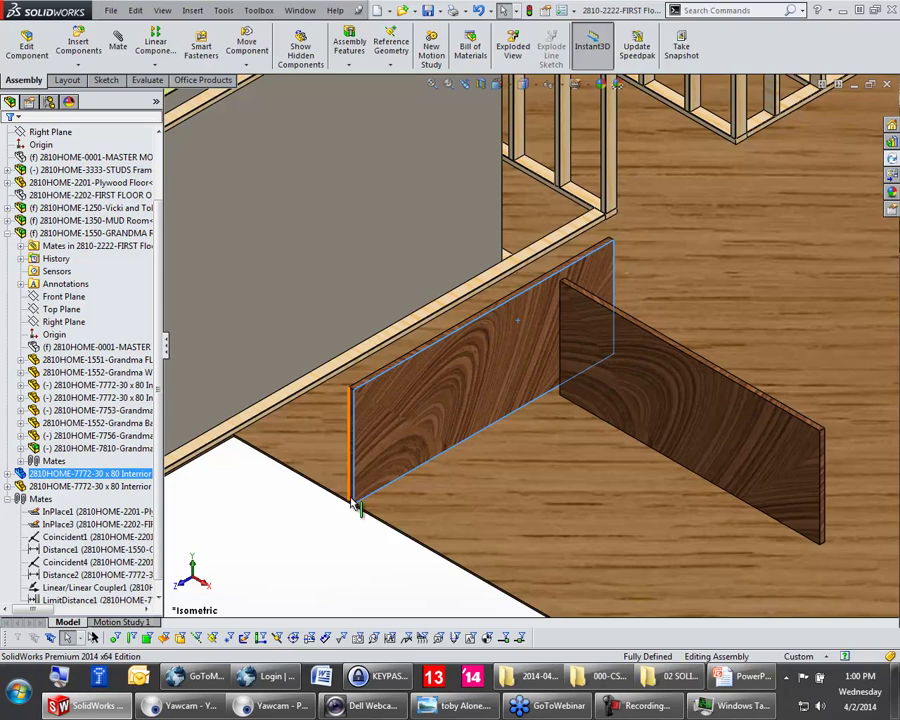
click(334, 522)
scroll(594, 290, down, 5)
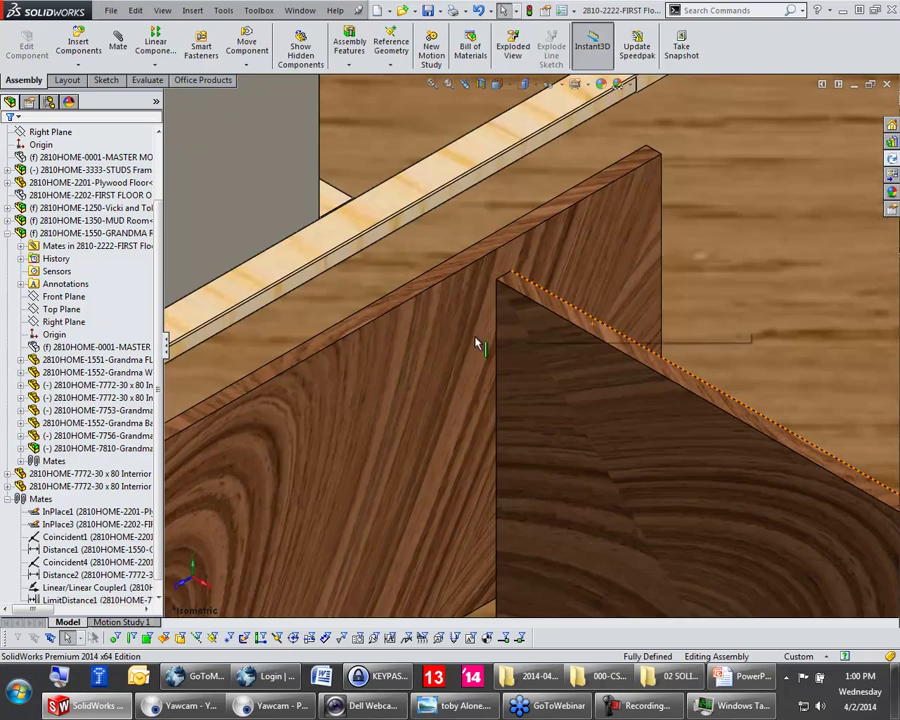
scroll(402, 462, up, 4)
scroll(432, 528, down, 3)
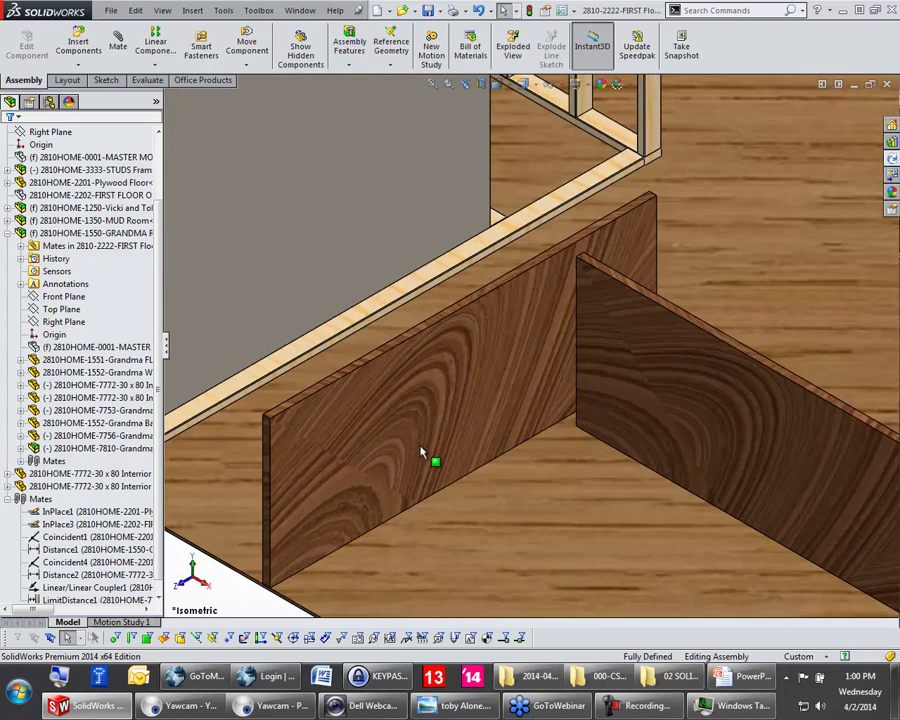
click(462, 421)
drag(472, 411, 392, 462)
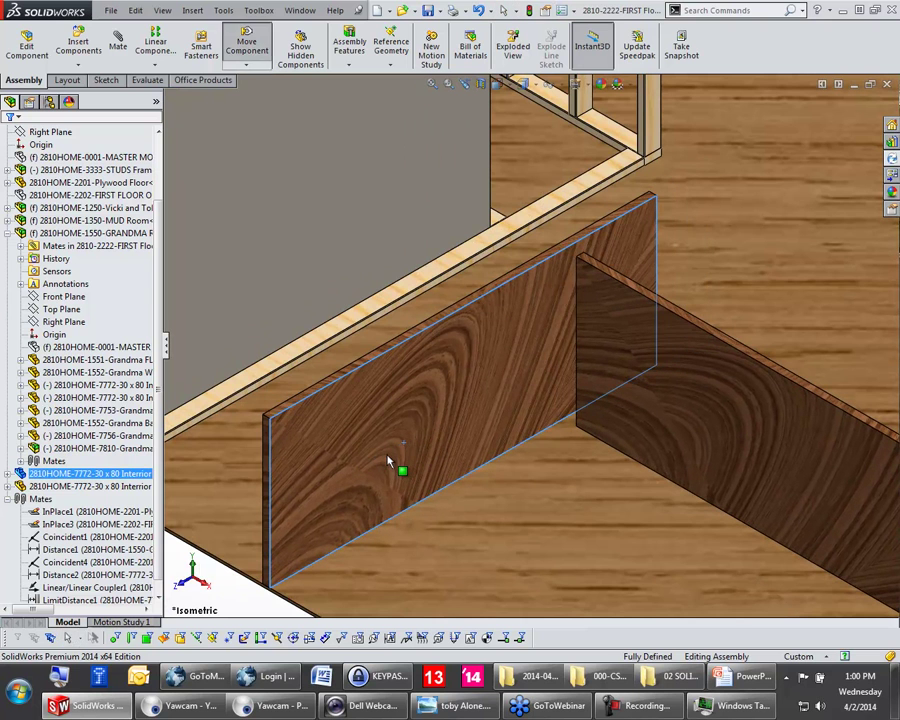
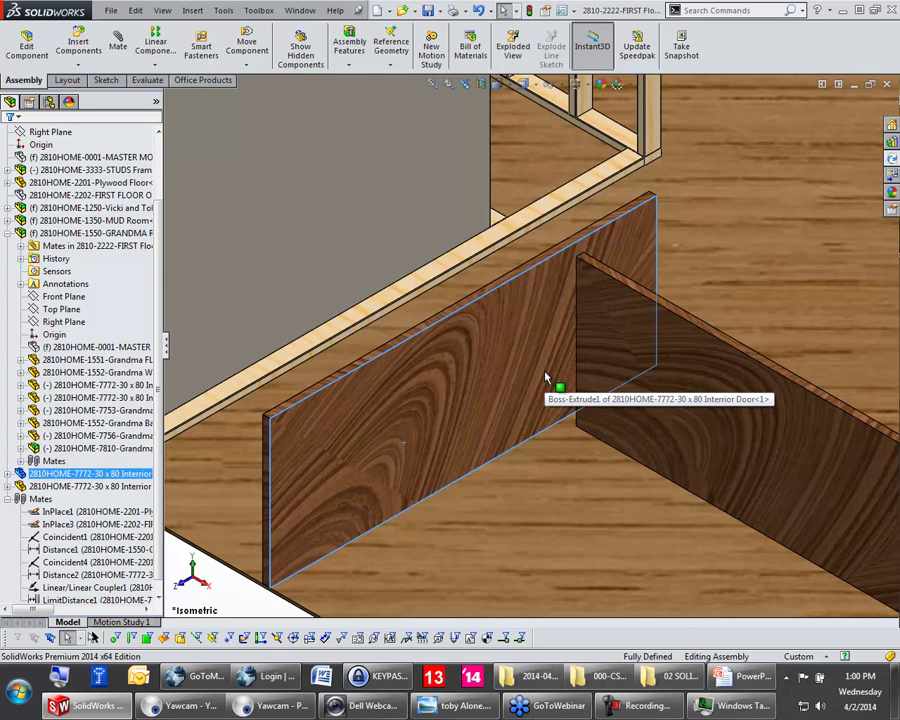
drag(418, 374, 388, 385)
click(252, 598)
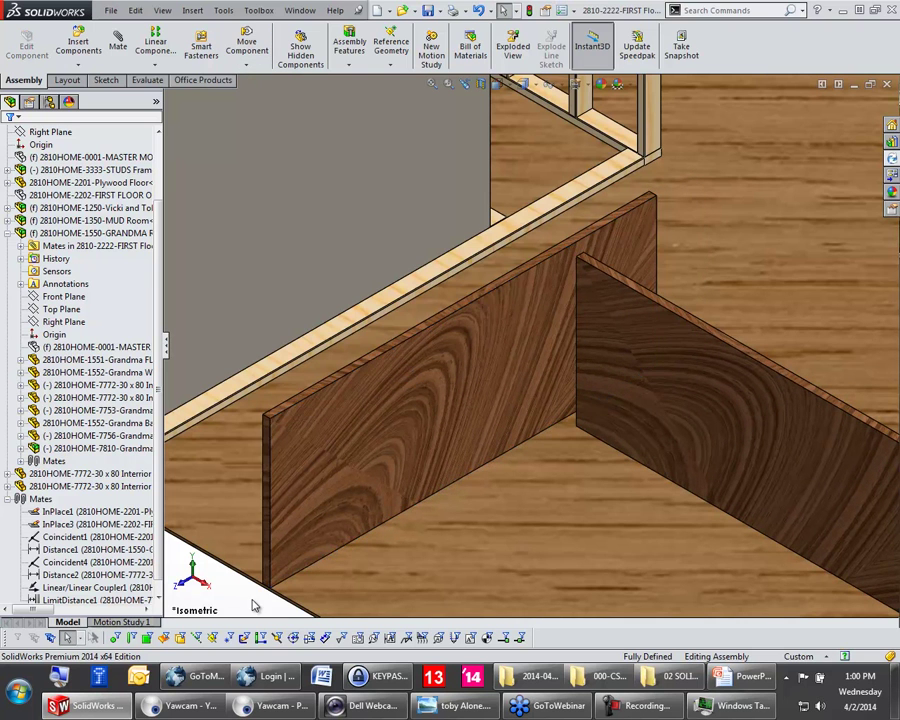
mouse_move(649, 330)
mouse_down()
mouse_move(625, 327)
mouse_move(661, 347)
mouse_up()
drag(445, 398, 507, 321)
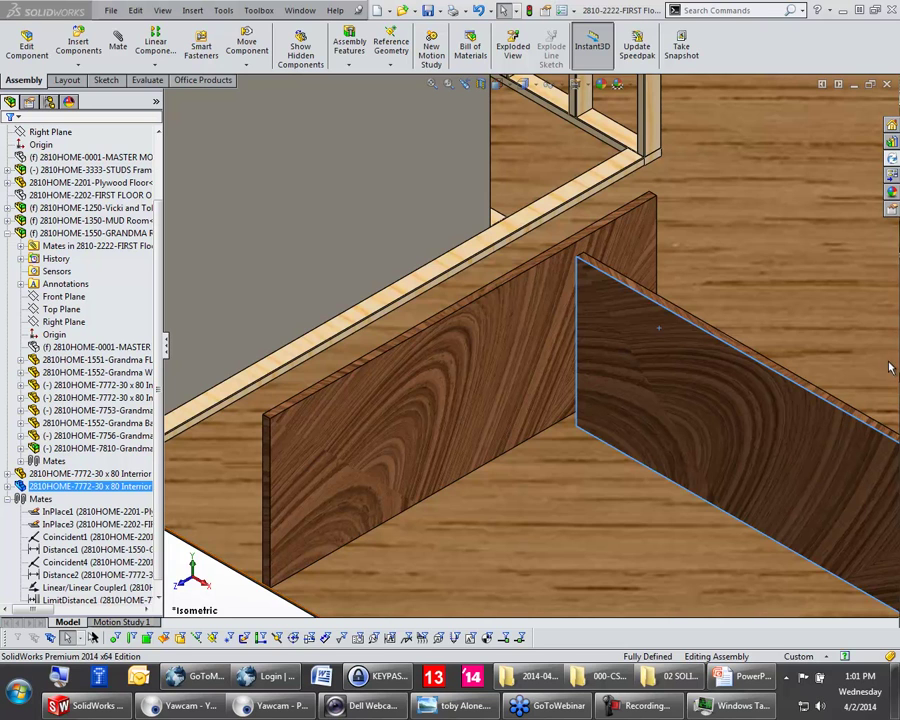
Step: Copy the second interior door and place the copy in the open space beyond the plywood floor's edge
scroll(496, 436, up, 3)
click(522, 440)
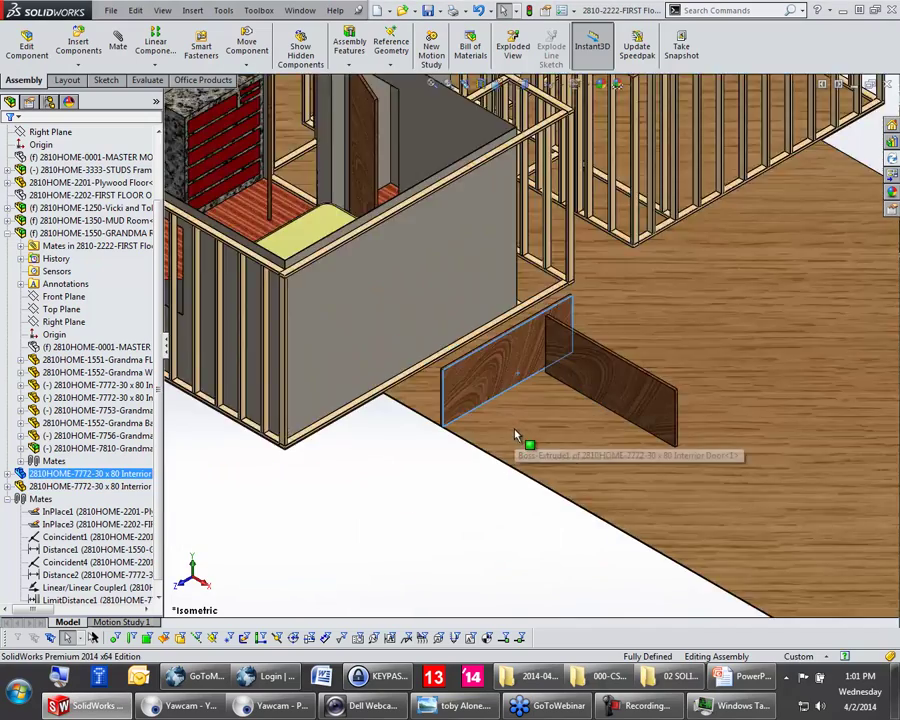
scroll(522, 440, up, 3)
scroll(507, 410, down, 5)
click(402, 497)
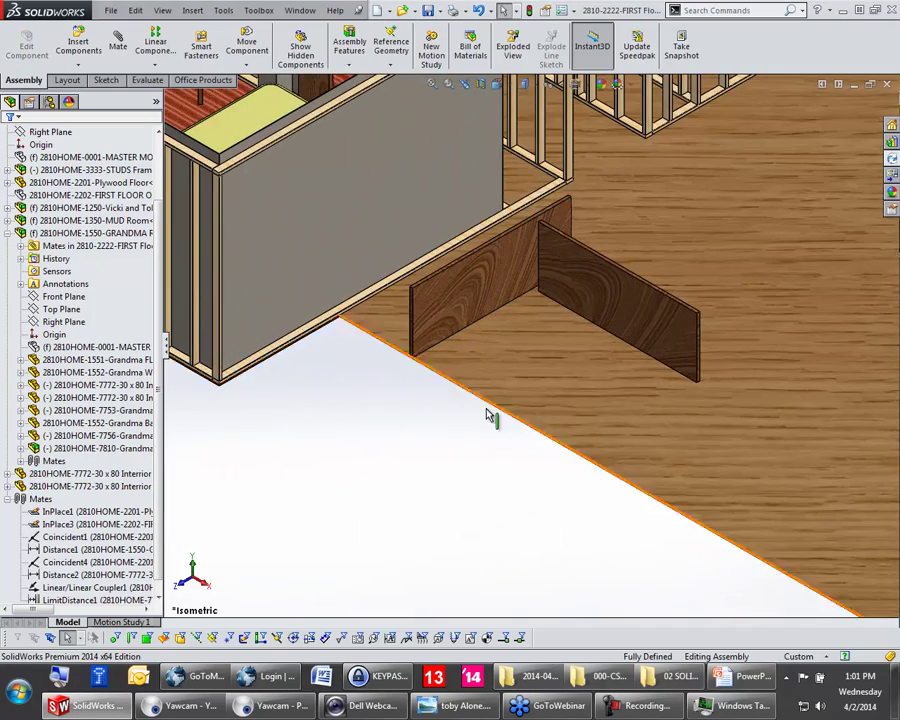
scroll(600, 415, up, 3)
scroll(664, 390, down, 3)
scroll(560, 348, down, 3)
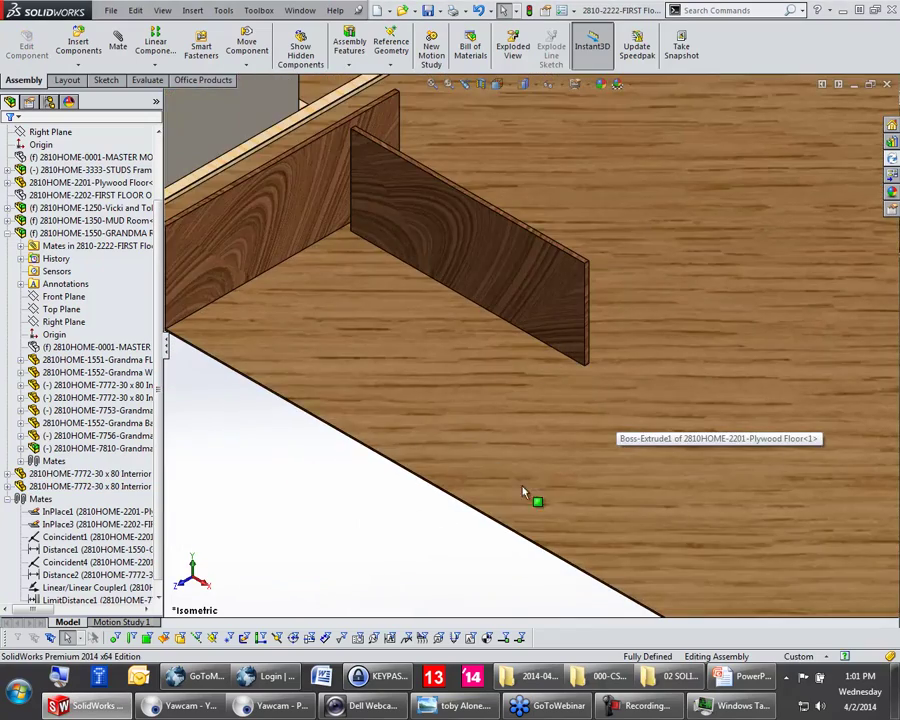
ctrl+drag(514, 224, 220, 466)
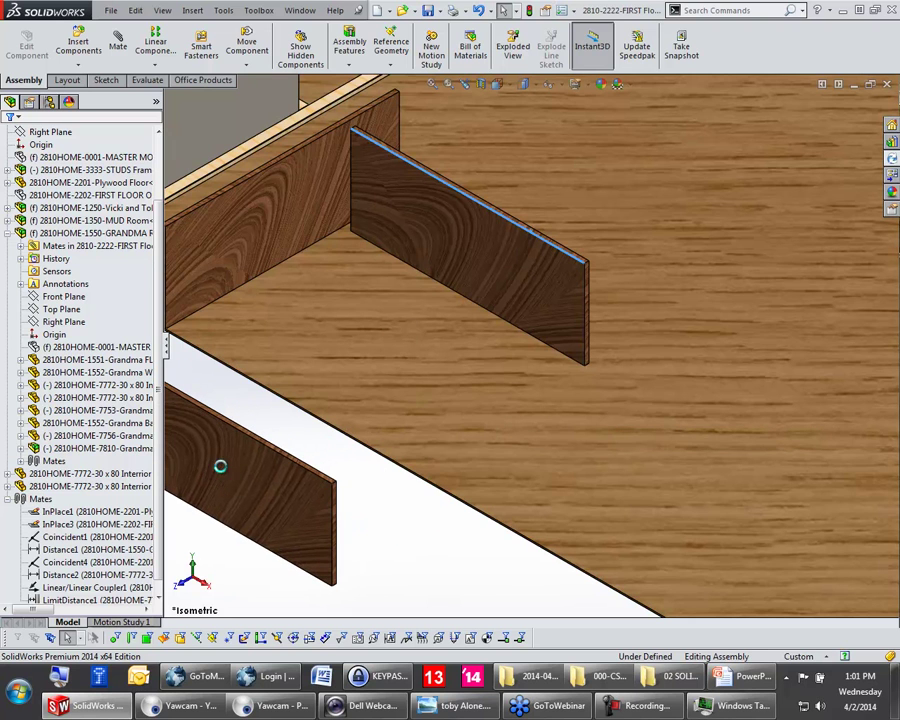
Step: Sketch a four-point S-shaped spline on the plywood floor's top face near the doors, and exit the sketch
click(560, 473)
click(628, 414)
key(s)
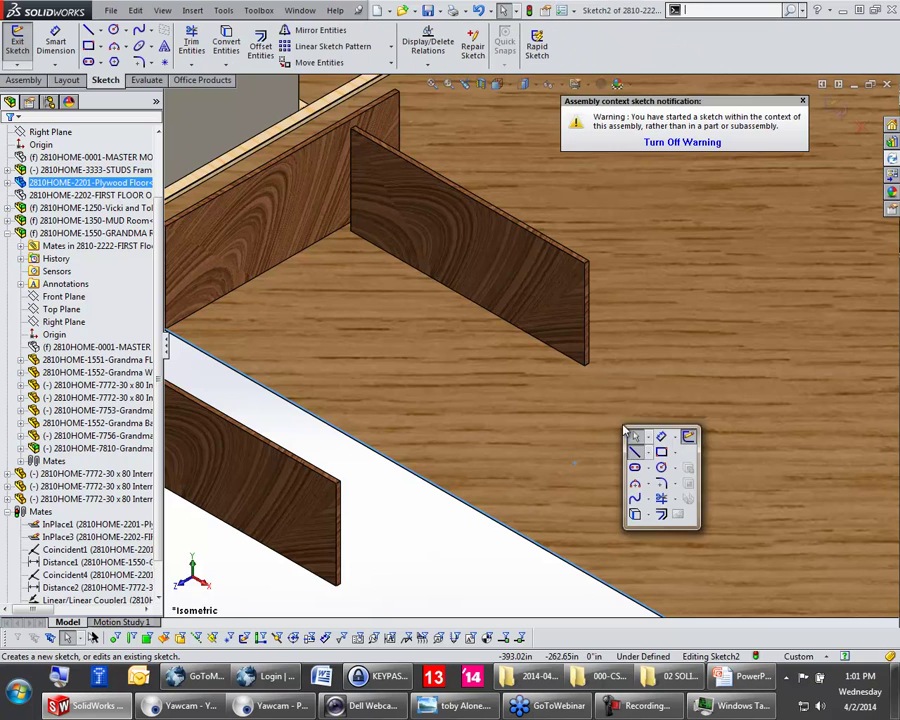
click(659, 492)
click(577, 498)
click(696, 443)
click(782, 491)
double_click(828, 384)
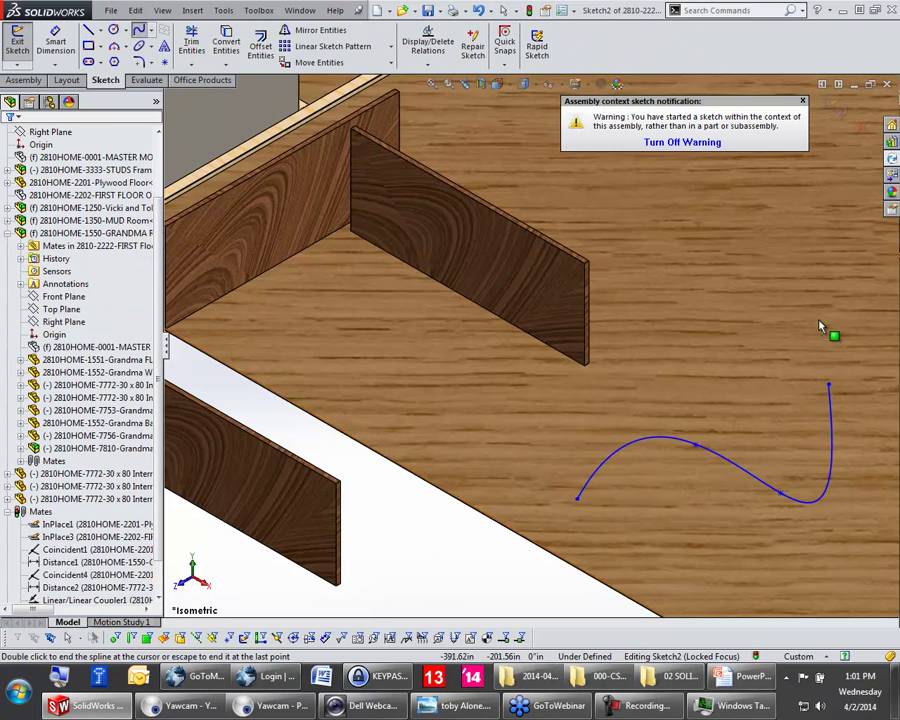
click(829, 108)
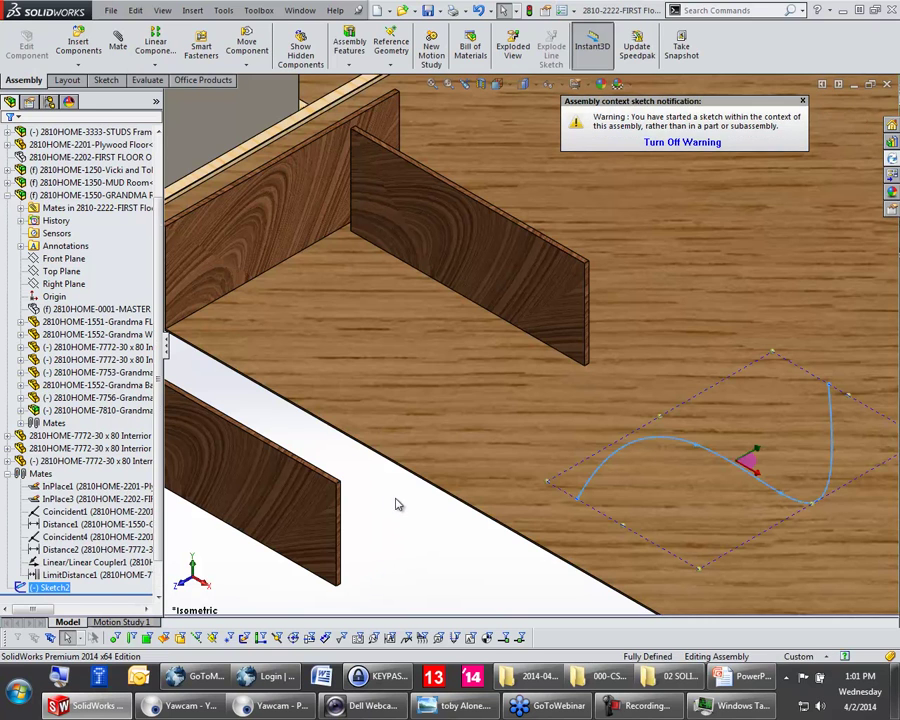
Step: Add a Path Mate between the copied door's upper corner vertex and the floor spline, with all path constraints left Free
click(420, 516)
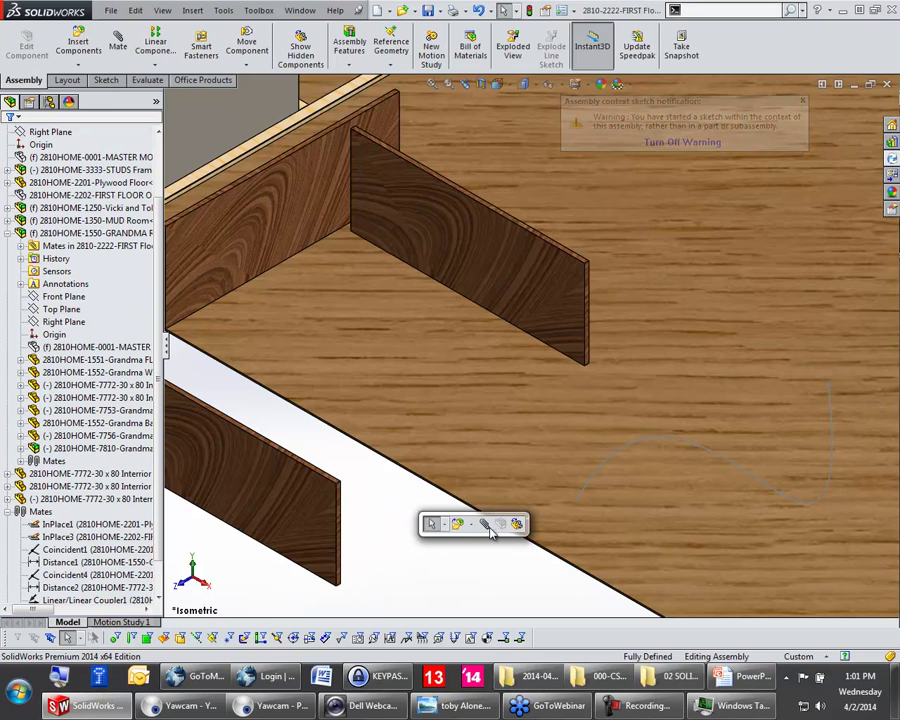
click(485, 525)
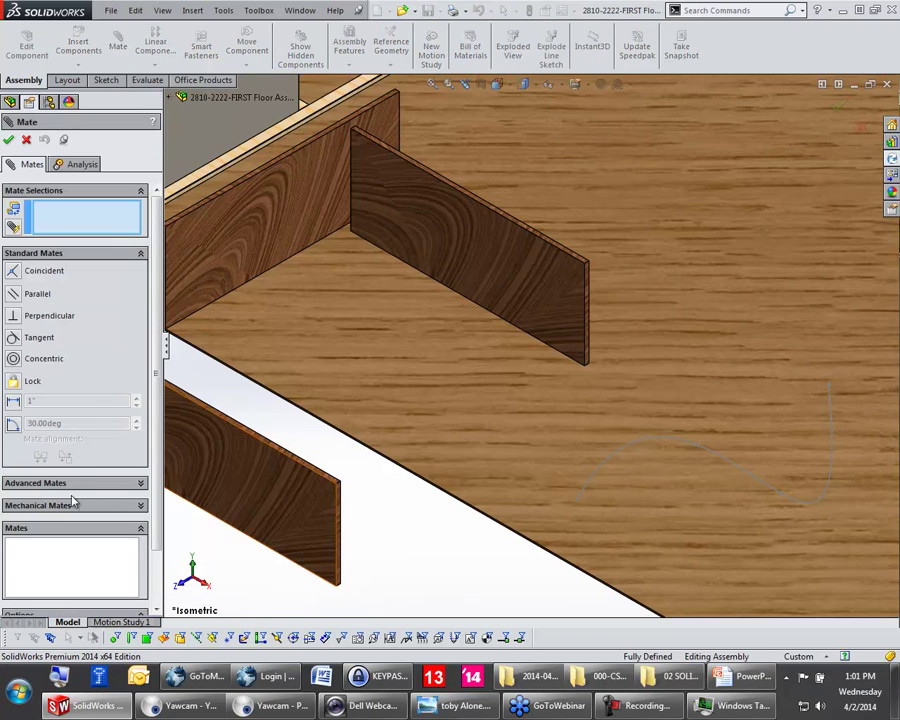
click(60, 483)
click(40, 307)
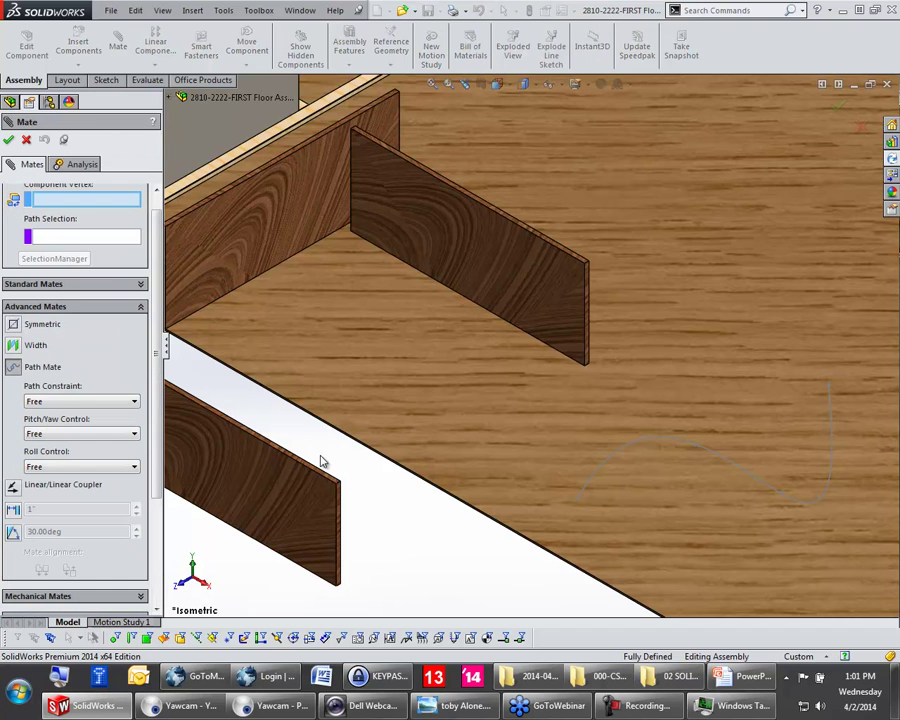
click(338, 487)
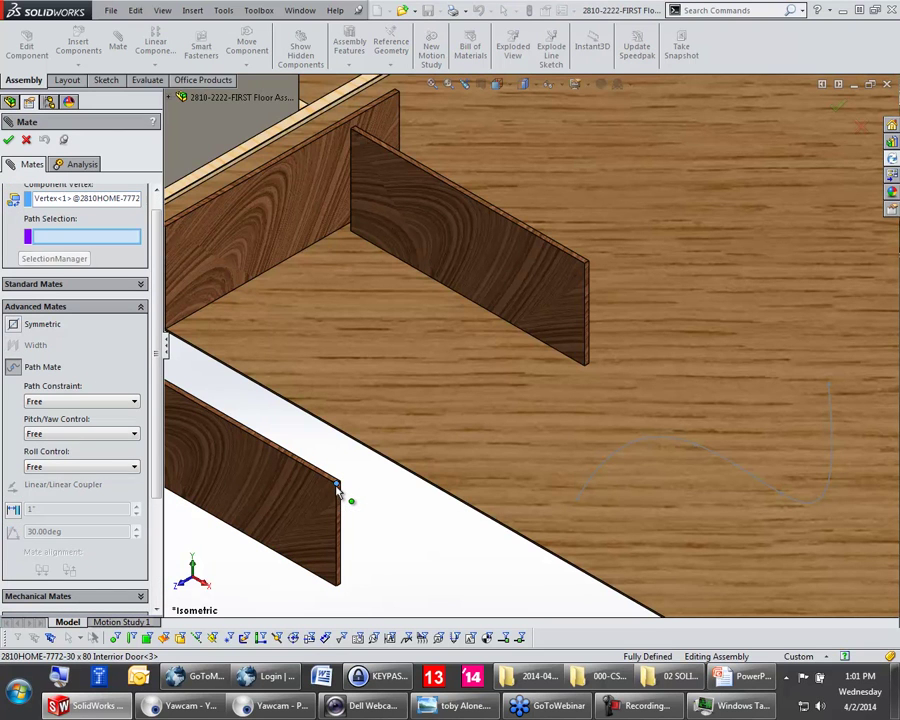
click(597, 480)
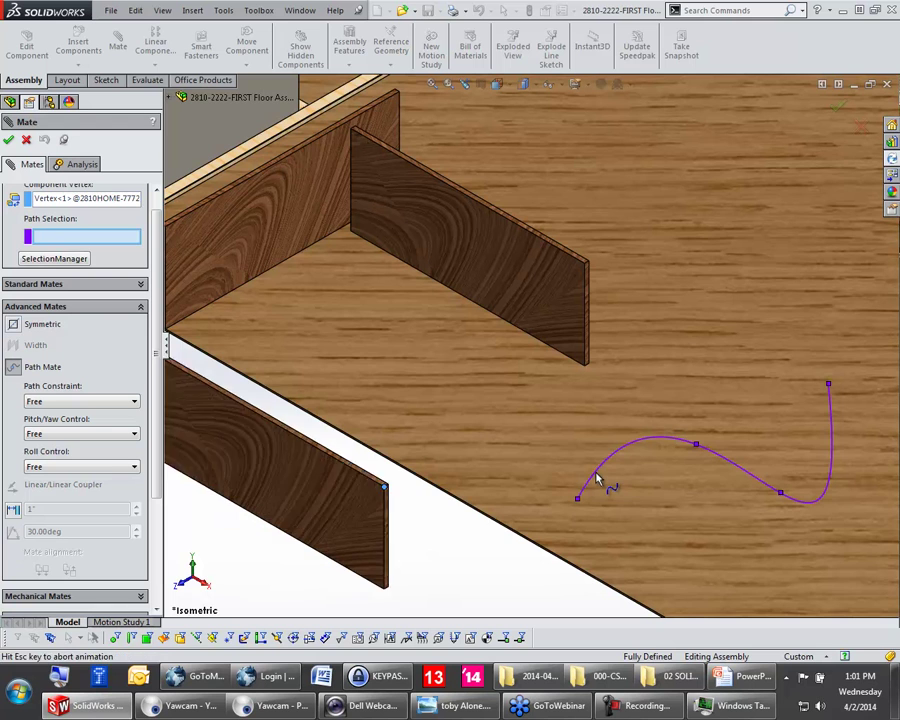
click(8, 140)
click(9, 140)
Step: Test the path-mated door's motion and try sliding the door beside the framed wall away from the floor edge
drag(565, 560, 200, 529)
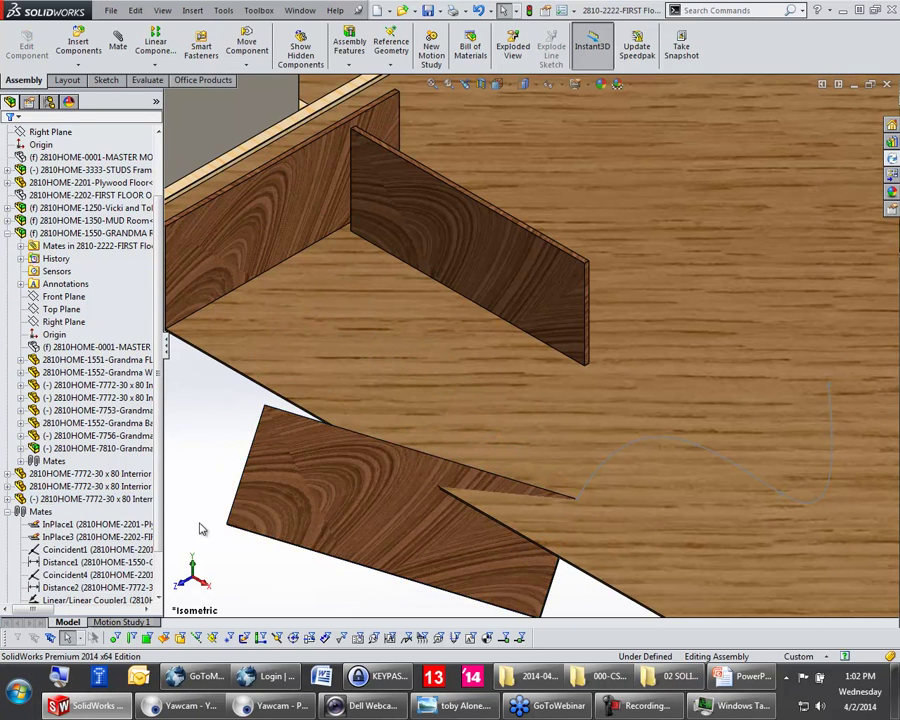
text(sf)
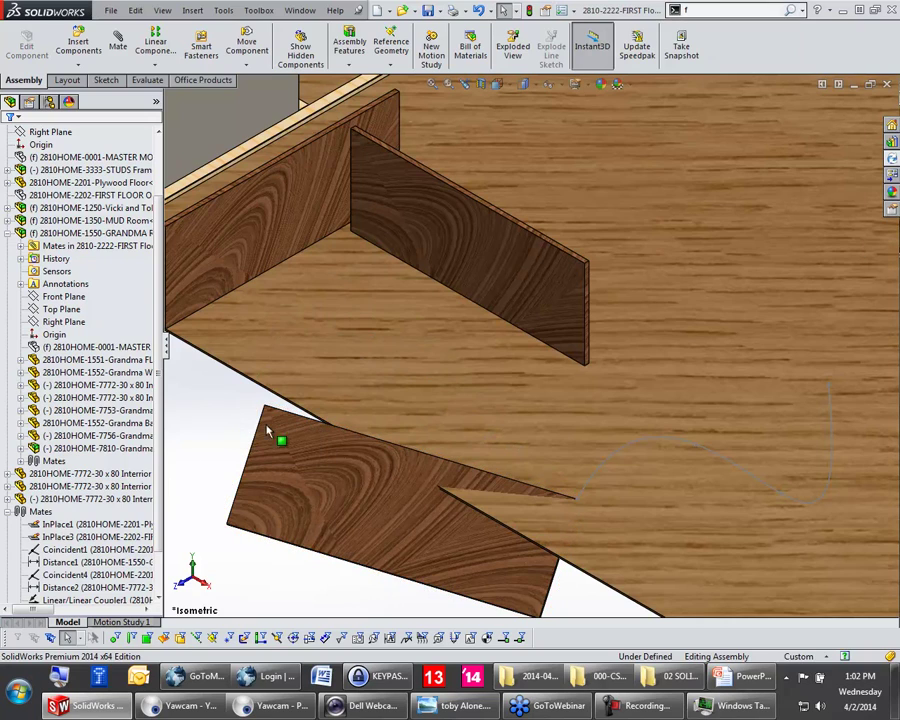
scroll(262, 418, up, 5)
scroll(420, 360, down, 6)
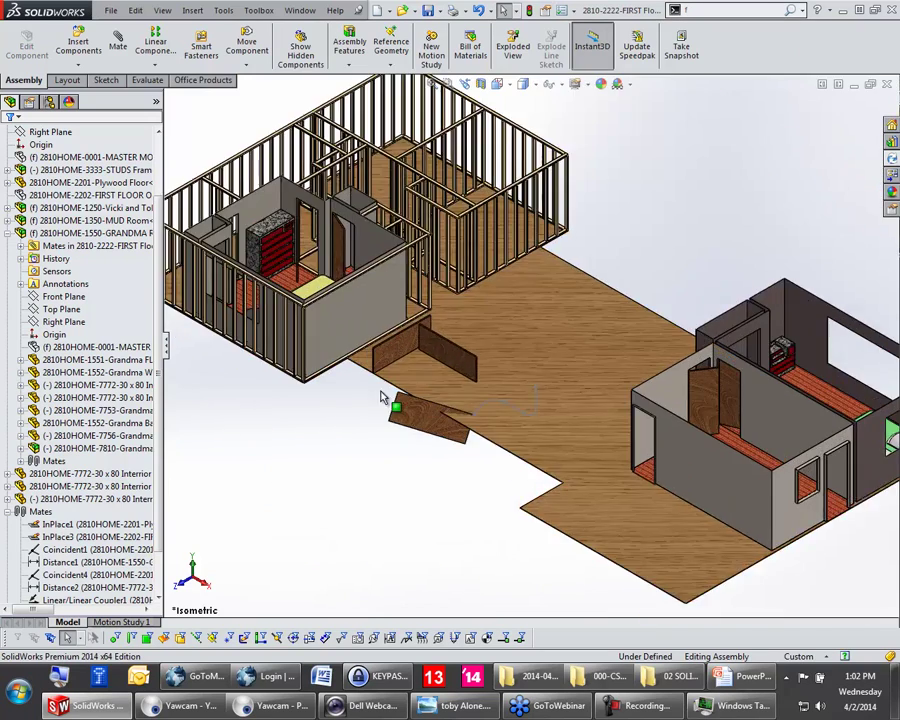
scroll(447, 307, up, 3)
scroll(420, 292, down, 3)
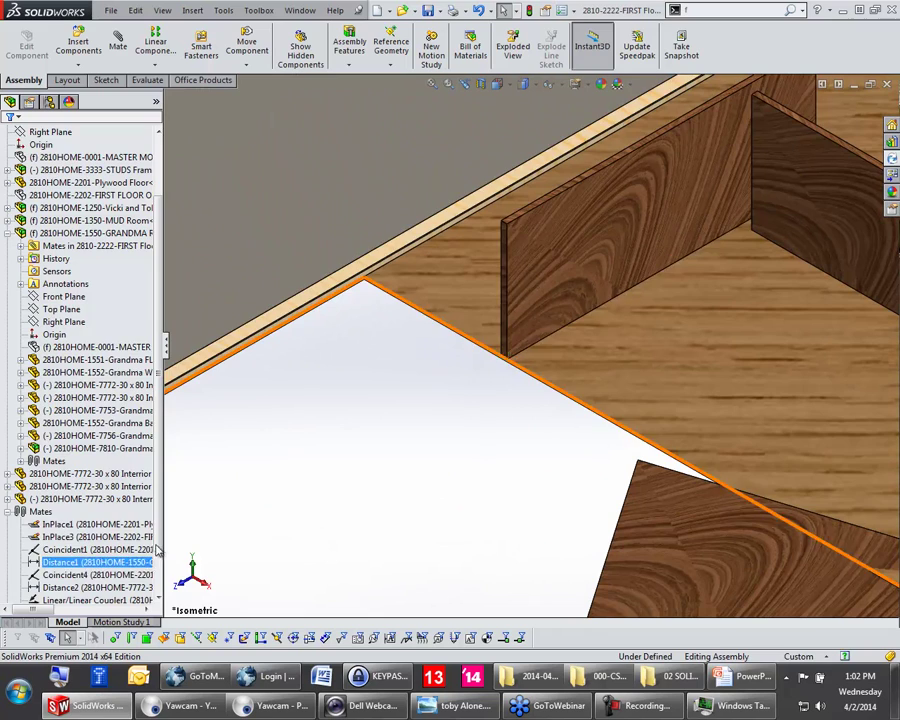
scroll(80, 540, down, 2)
scroll(620, 360, up, 10)
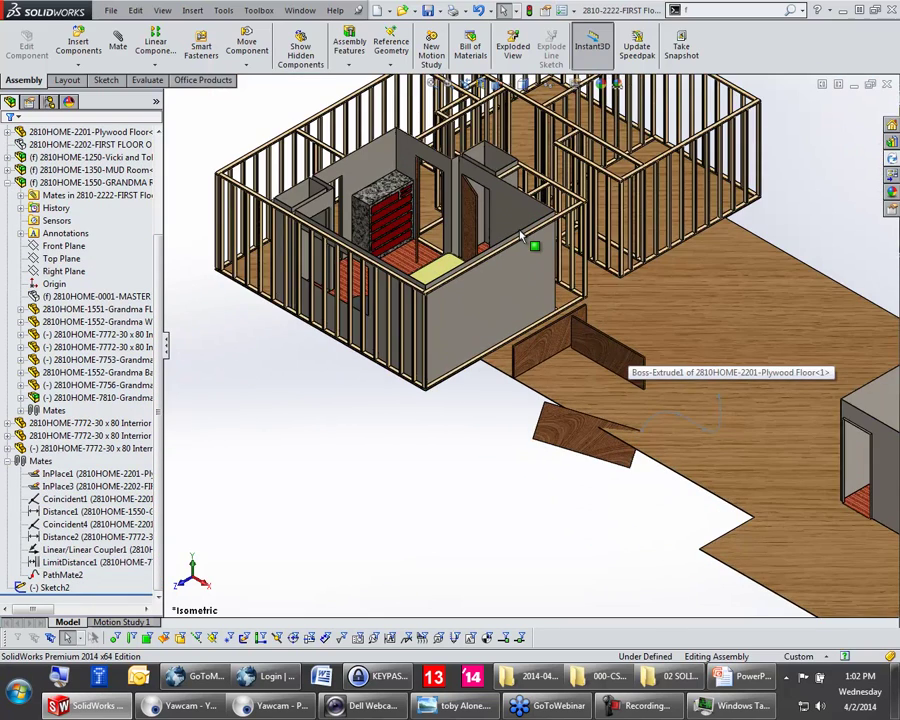
scroll(520, 235, down, 5)
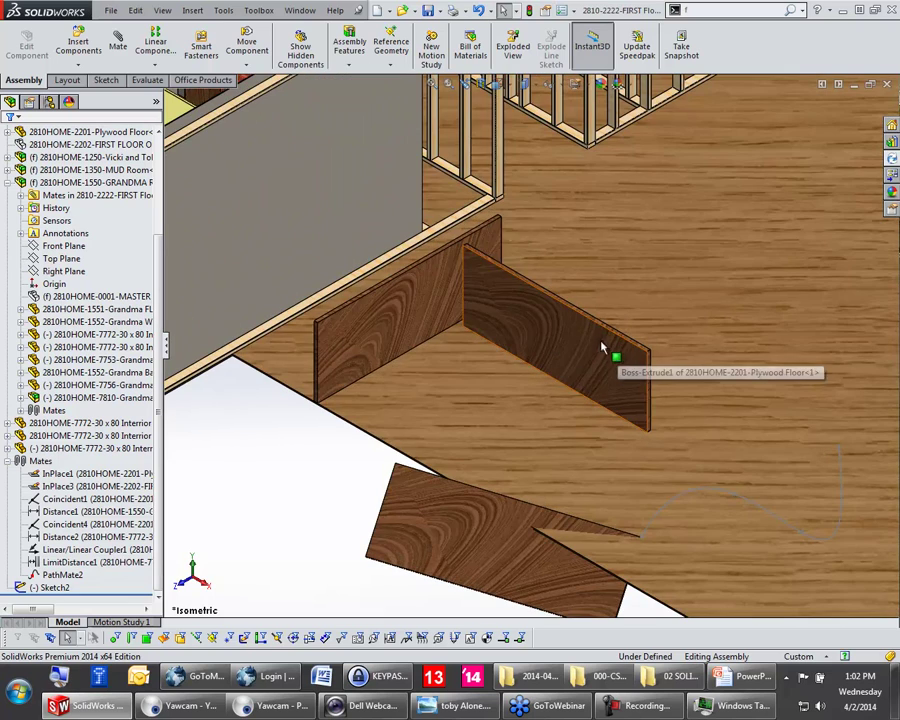
drag(388, 347, 457, 311)
Step: Edit the limit distance mate between the door and the floor edge, setting its distance to 5.10in, and accept it
right_click(70, 562)
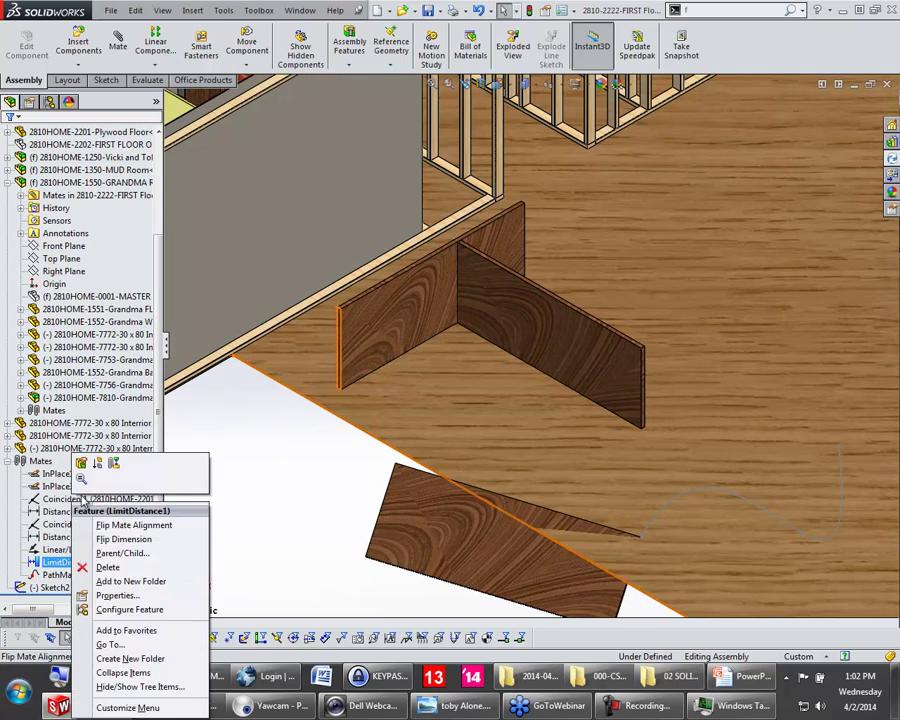
click(82, 466)
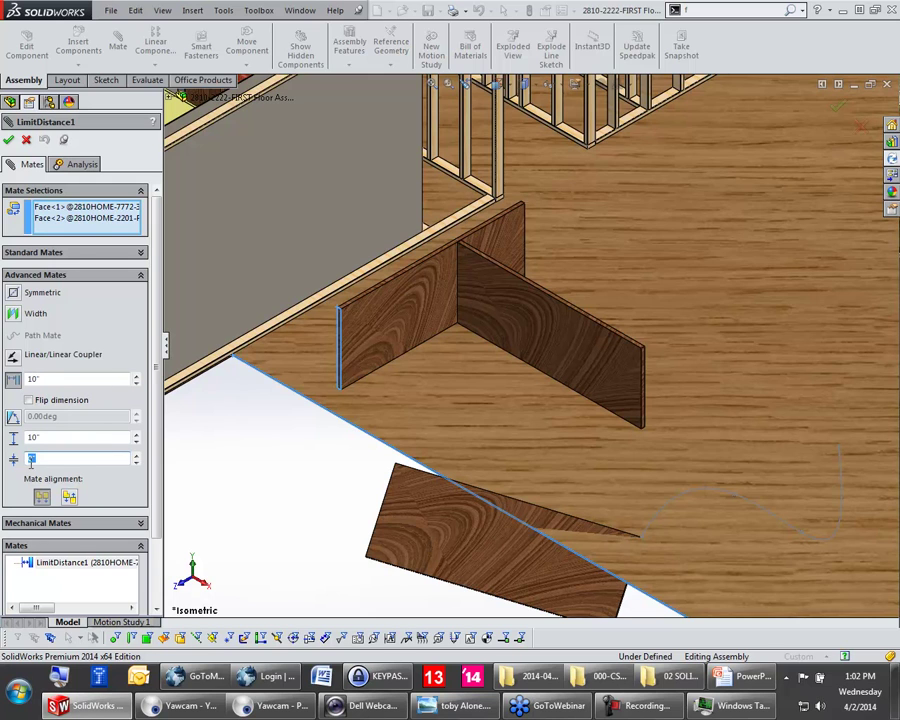
drag(73, 378, 2, 406)
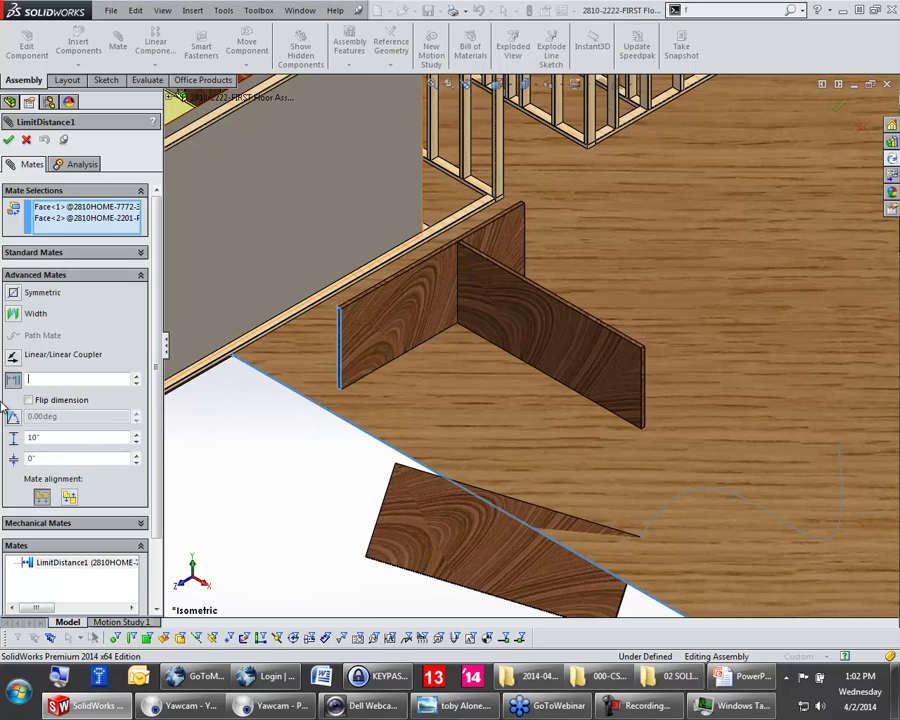
text(5)
key(Return)
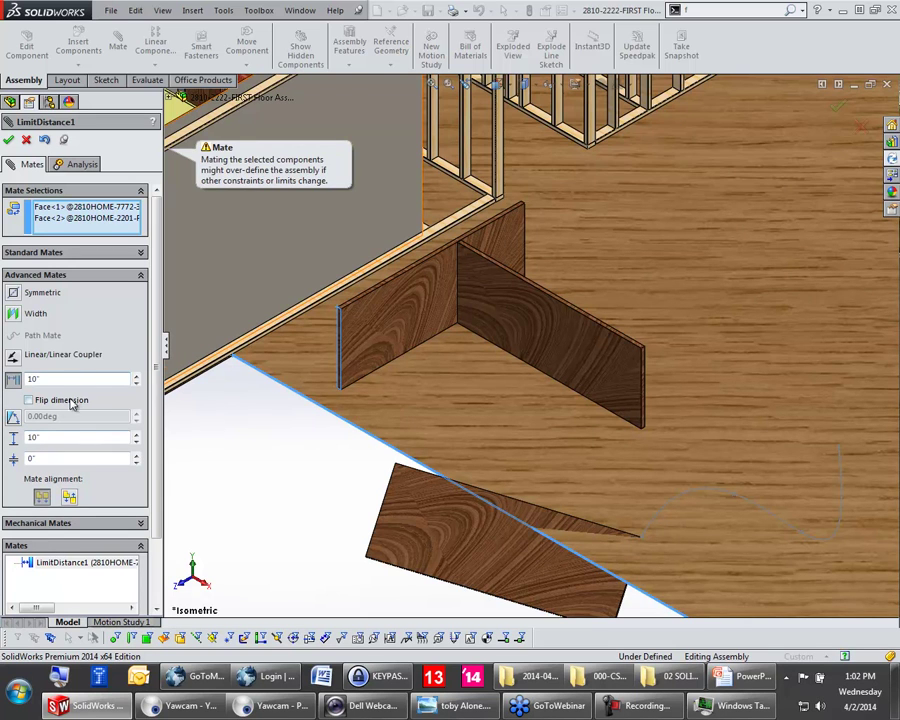
key(Return)
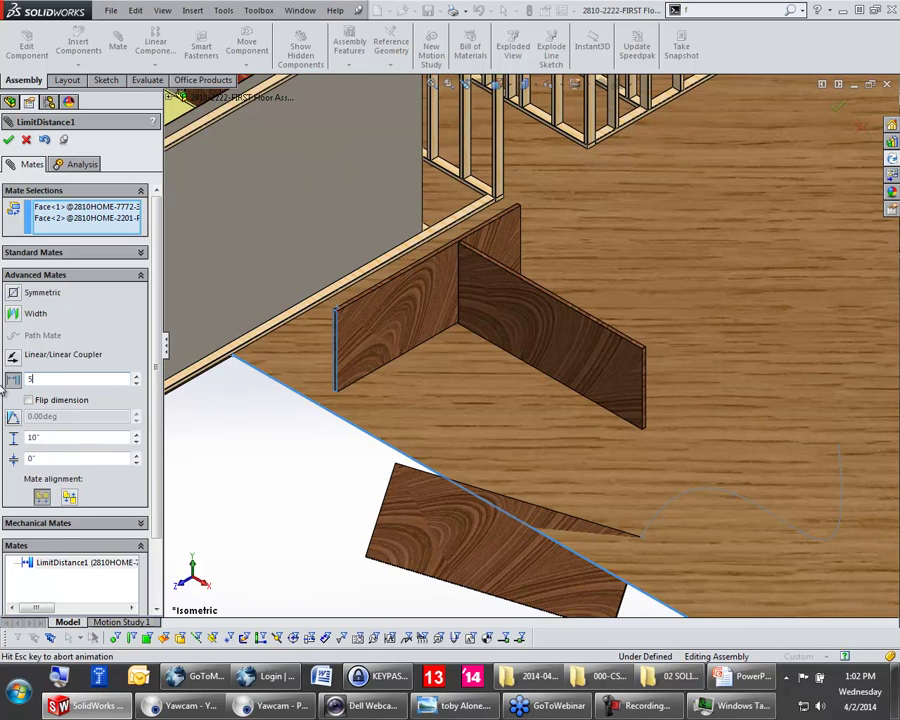
click(136, 377)
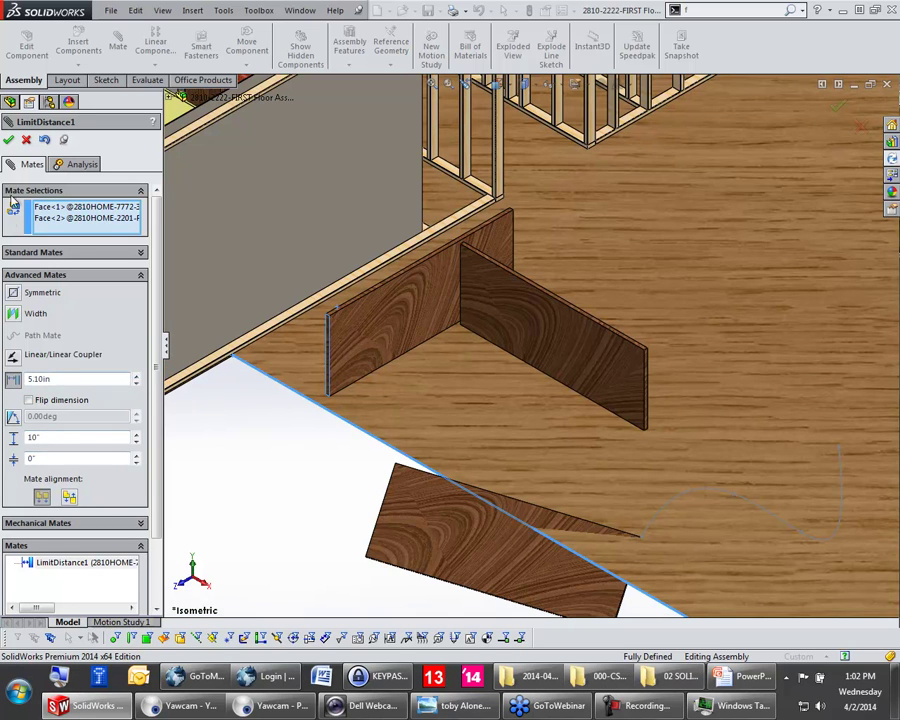
click(9, 141)
click(9, 141)
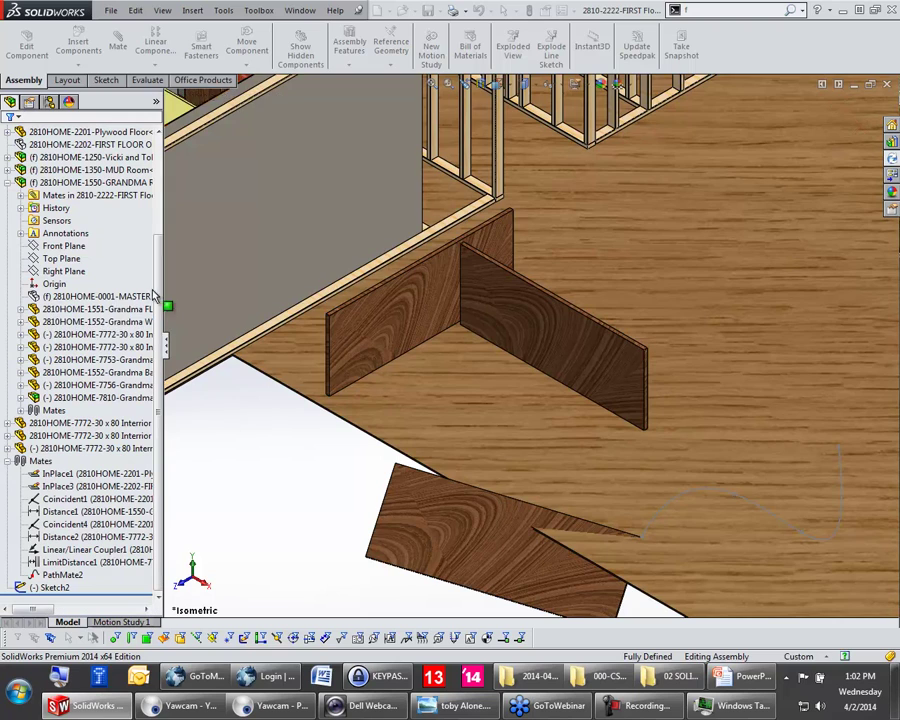
Step: Sketch a circle on the plywood floor's top face just beyond the spline's far end, and exit the sketch
click(208, 332)
scroll(529, 343, up, 2)
drag(586, 466, 600, 458)
scroll(586, 466, up, 3)
scroll(628, 424, down, 4)
click(489, 480)
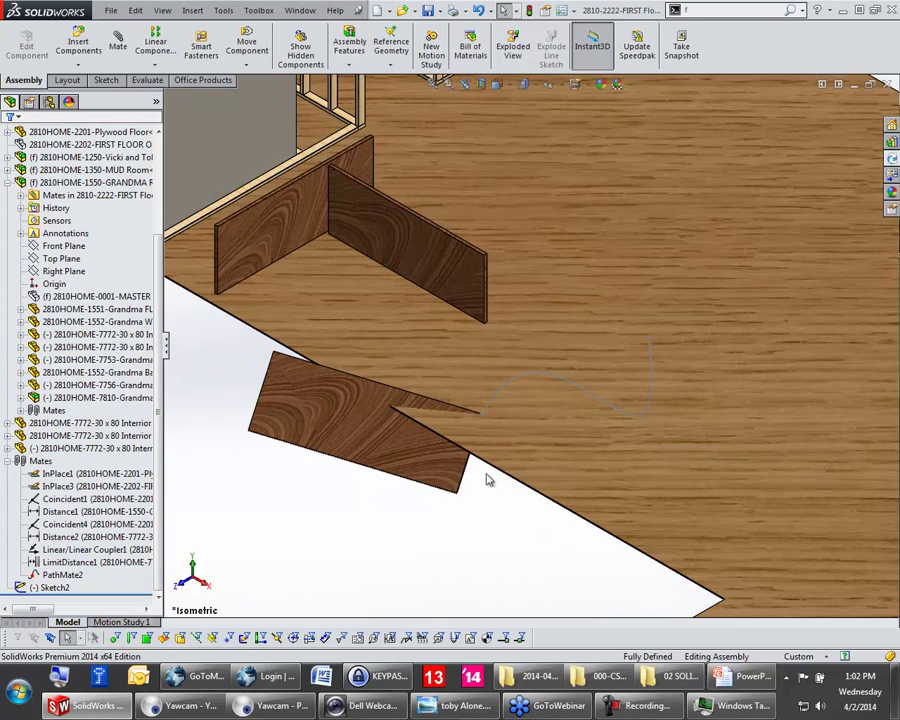
click(601, 444)
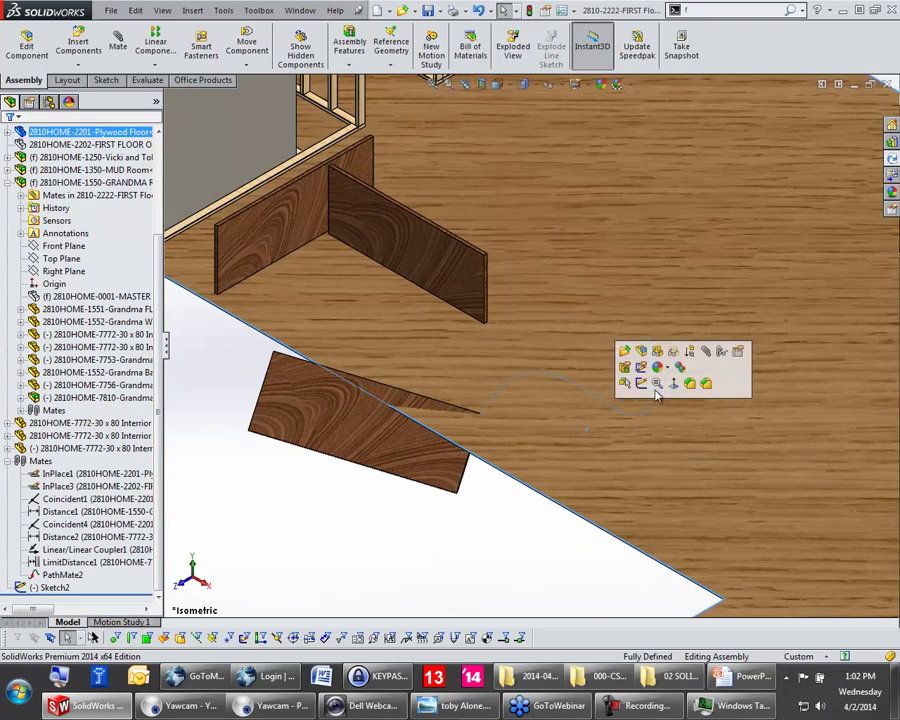
click(642, 381)
click(652, 398)
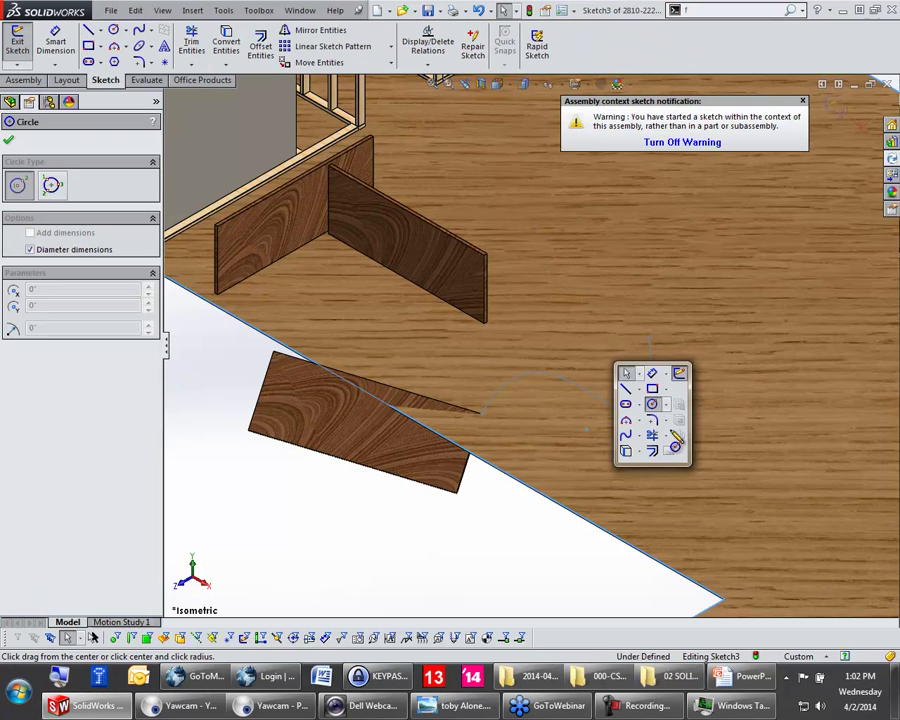
click(699, 441)
click(746, 419)
key(Escape)
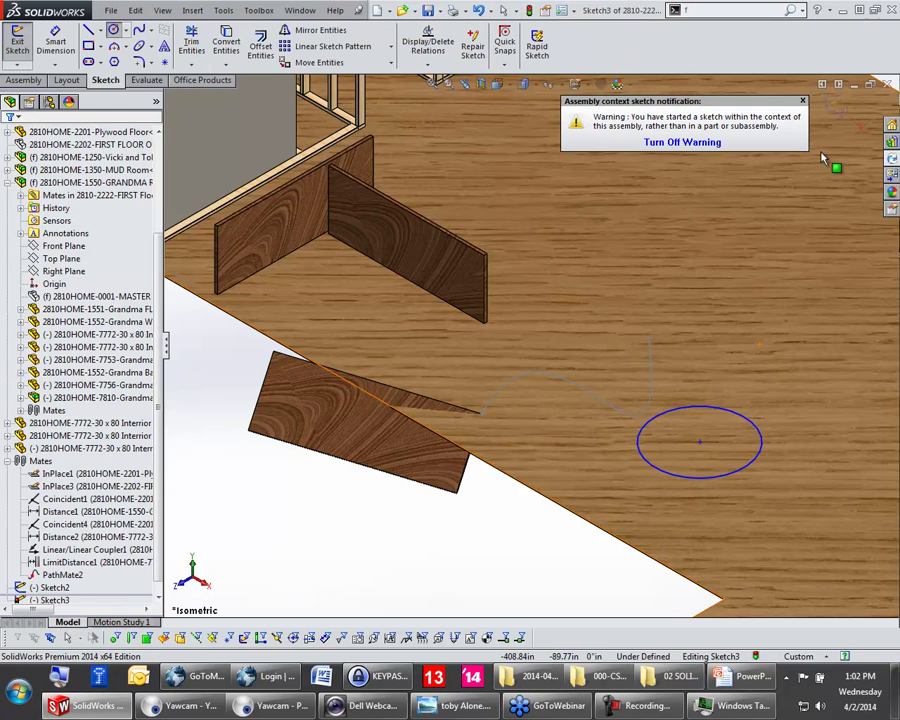
click(834, 106)
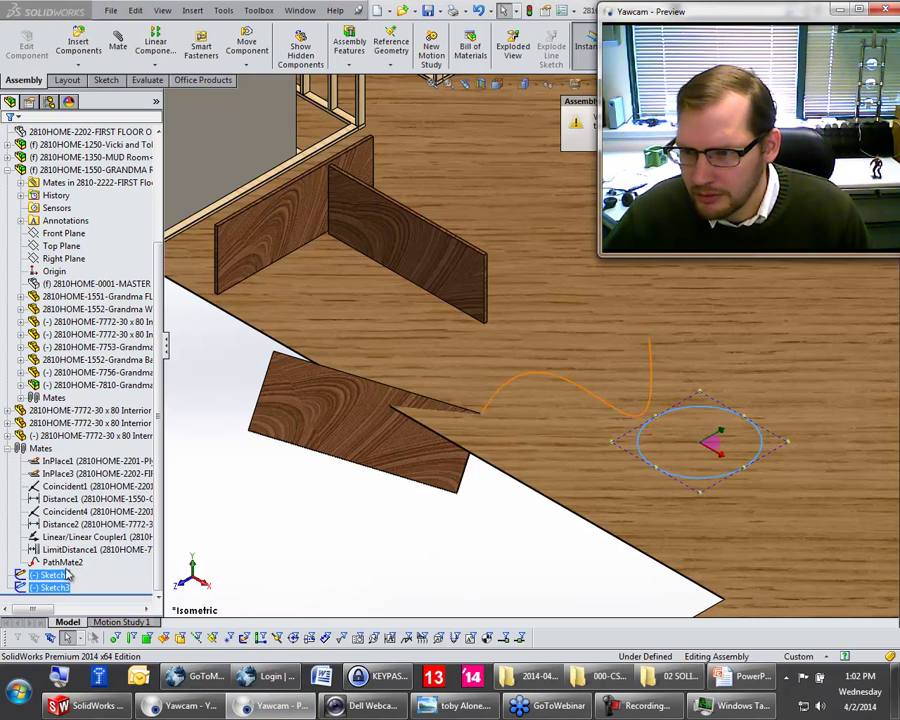
Step: Edit the path mate to follow the sketched circle instead of the spline, and test moving the copied door around it
right_click(68, 567)
click(92, 489)
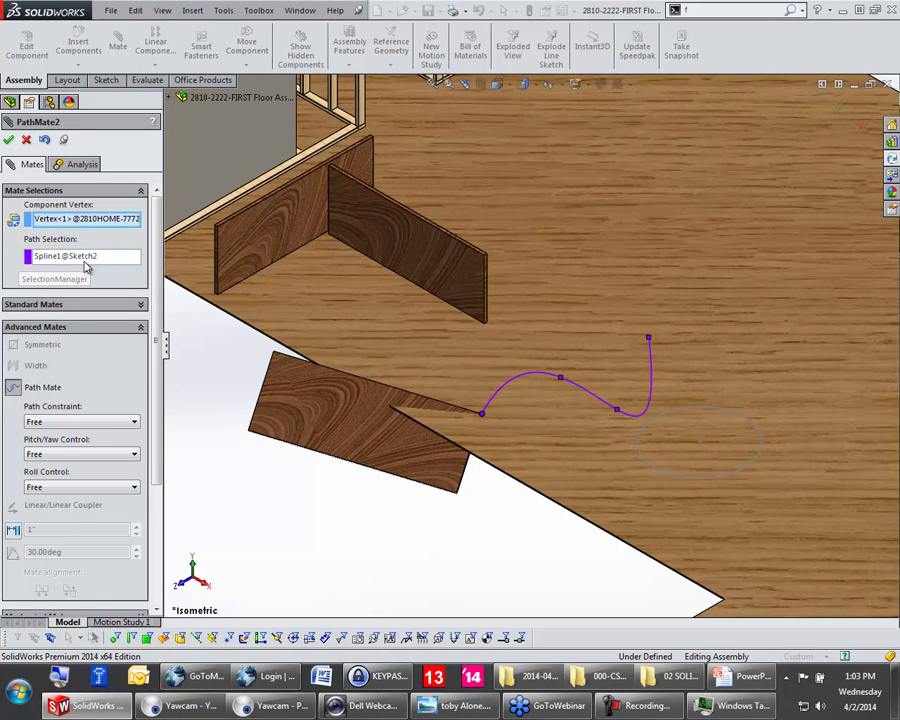
click(84, 260)
key(Delete)
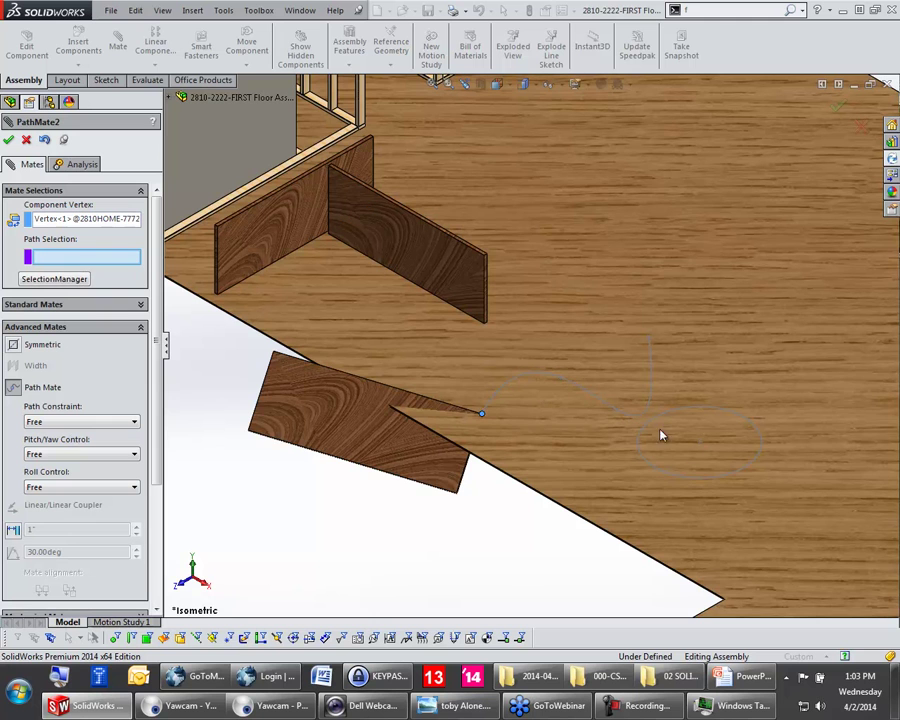
click(677, 484)
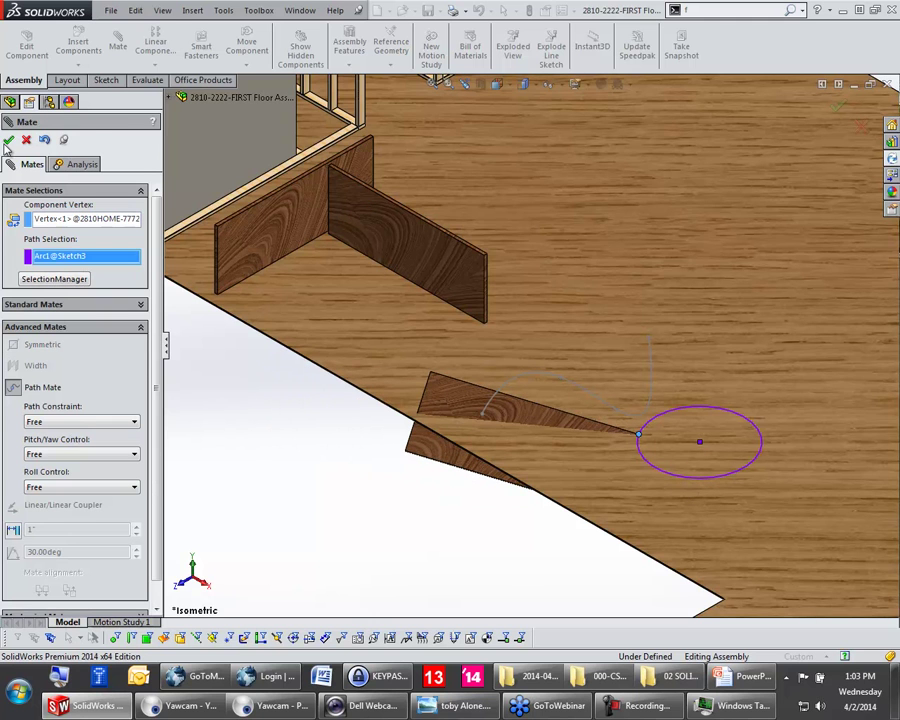
click(8, 140)
drag(562, 422, 553, 371)
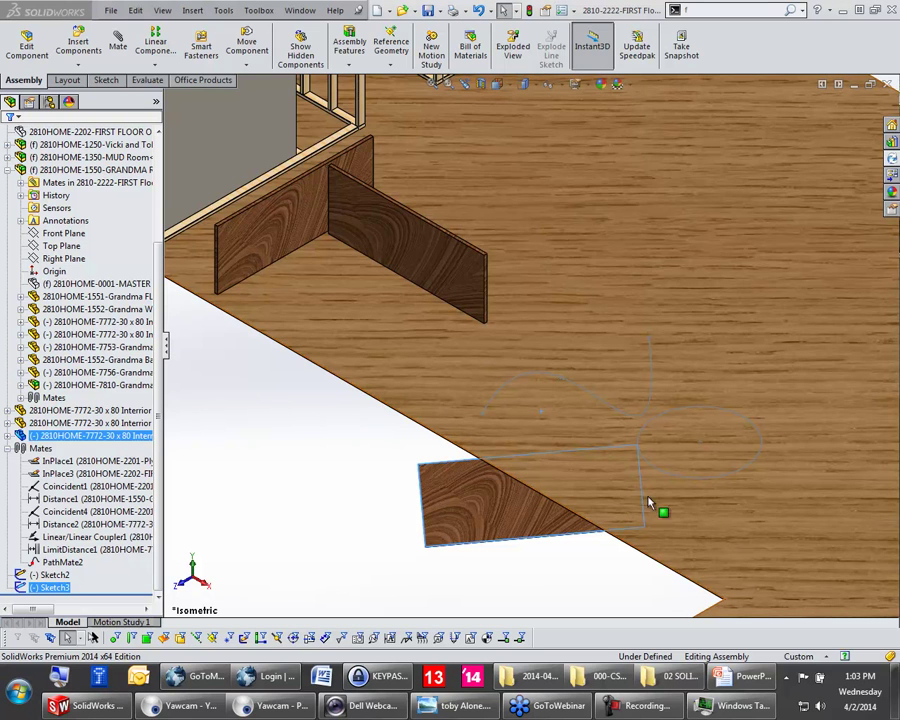
click(277, 506)
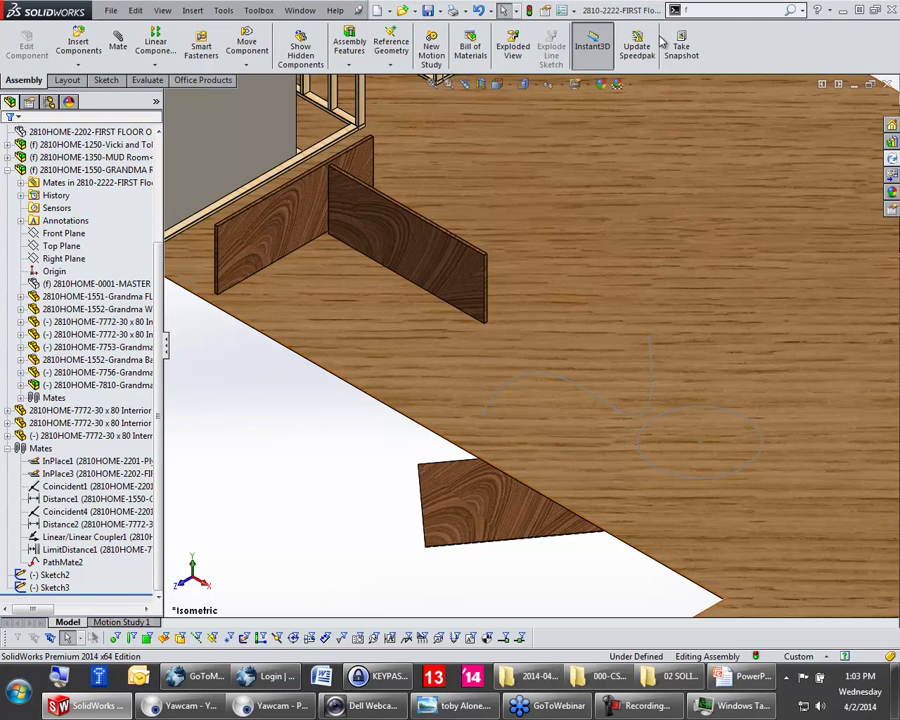
Step: Reduce the first floor assembly from full size to expose the other open documents, Part2 and Section 3 assm
click(868, 9)
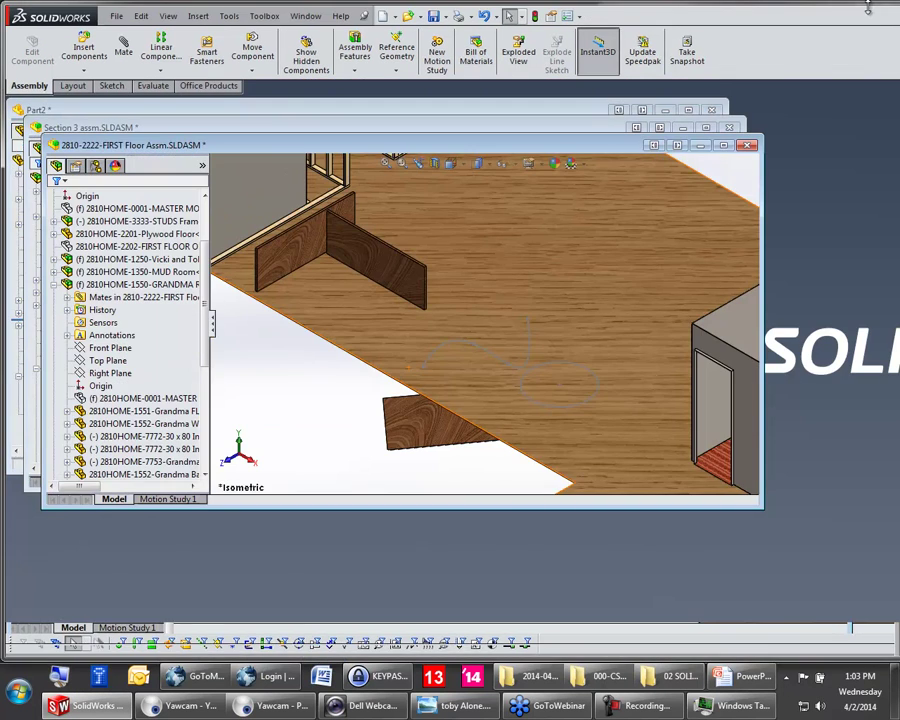
double_click(812, 15)
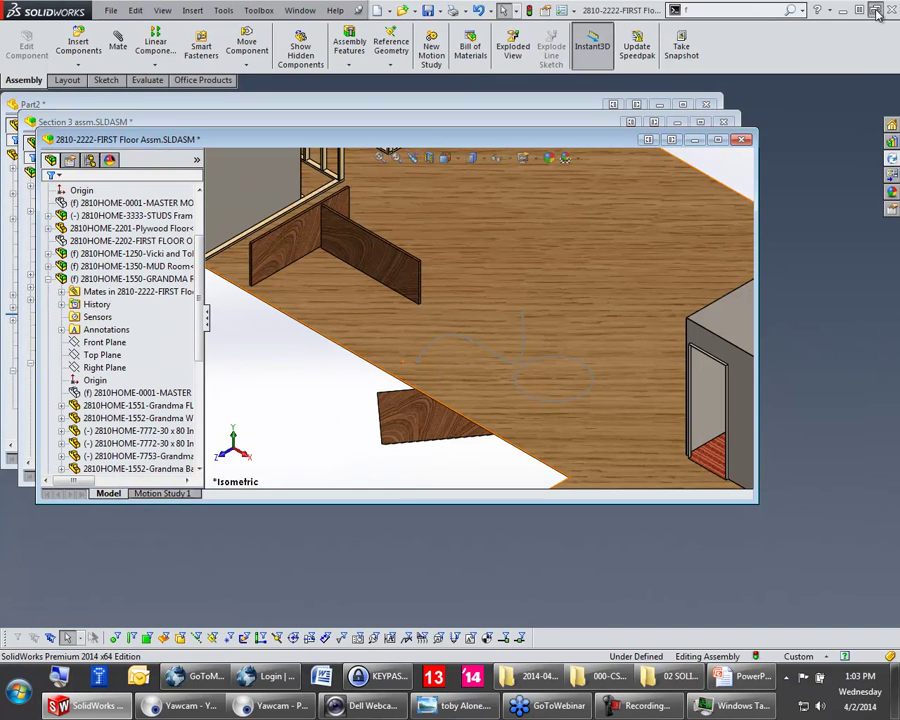
click(870, 8)
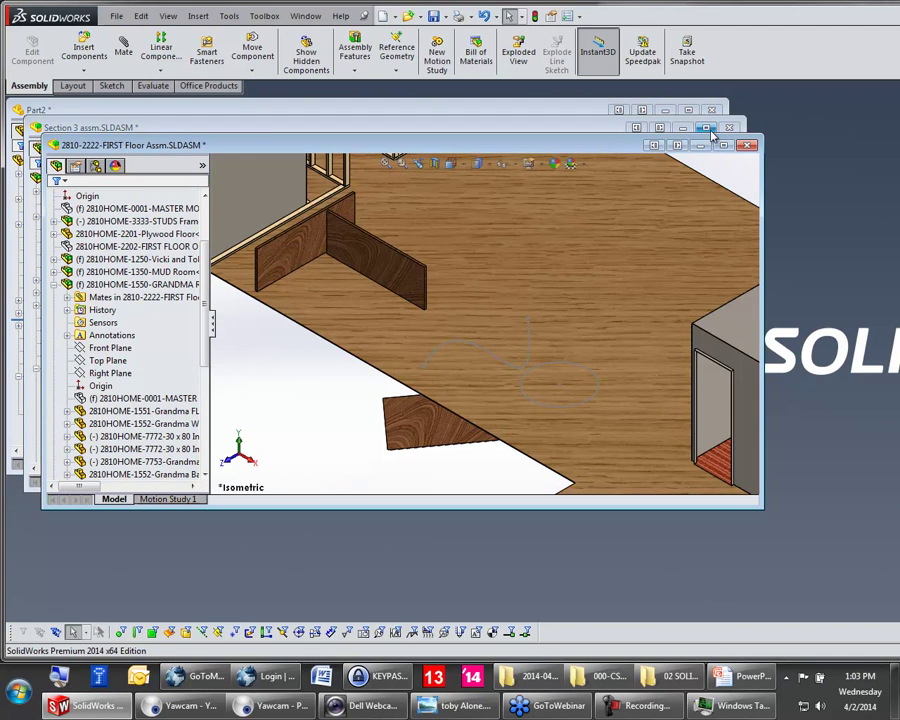
click(832, 6)
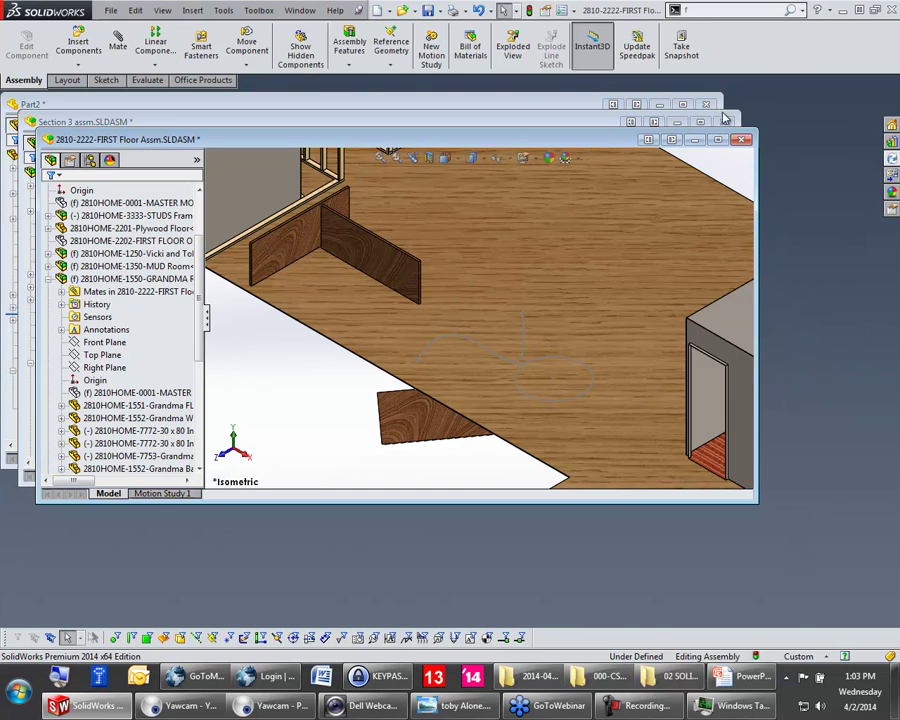
click(866, 9)
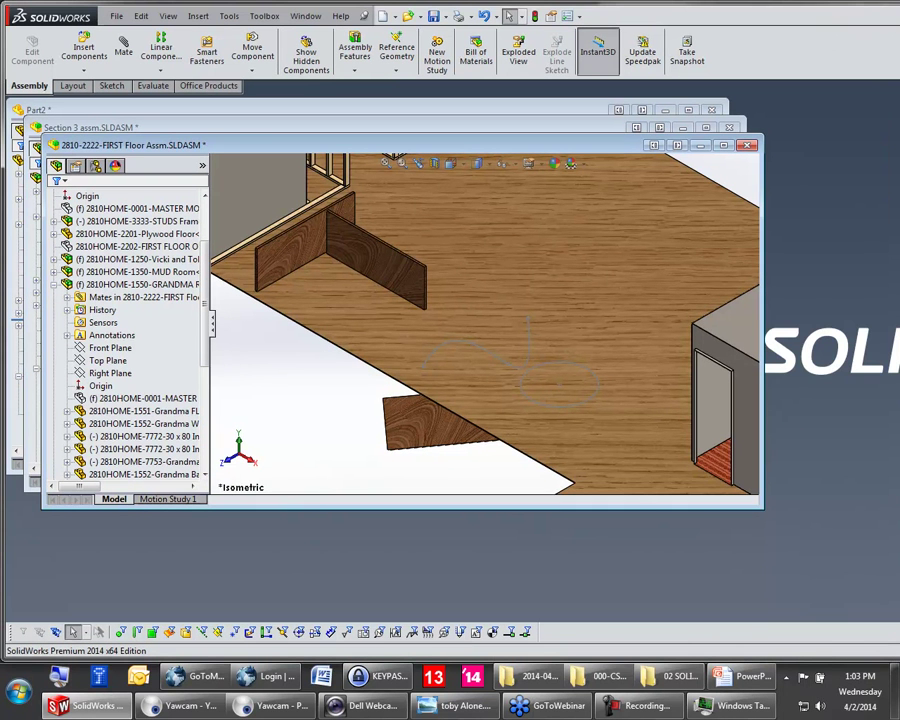